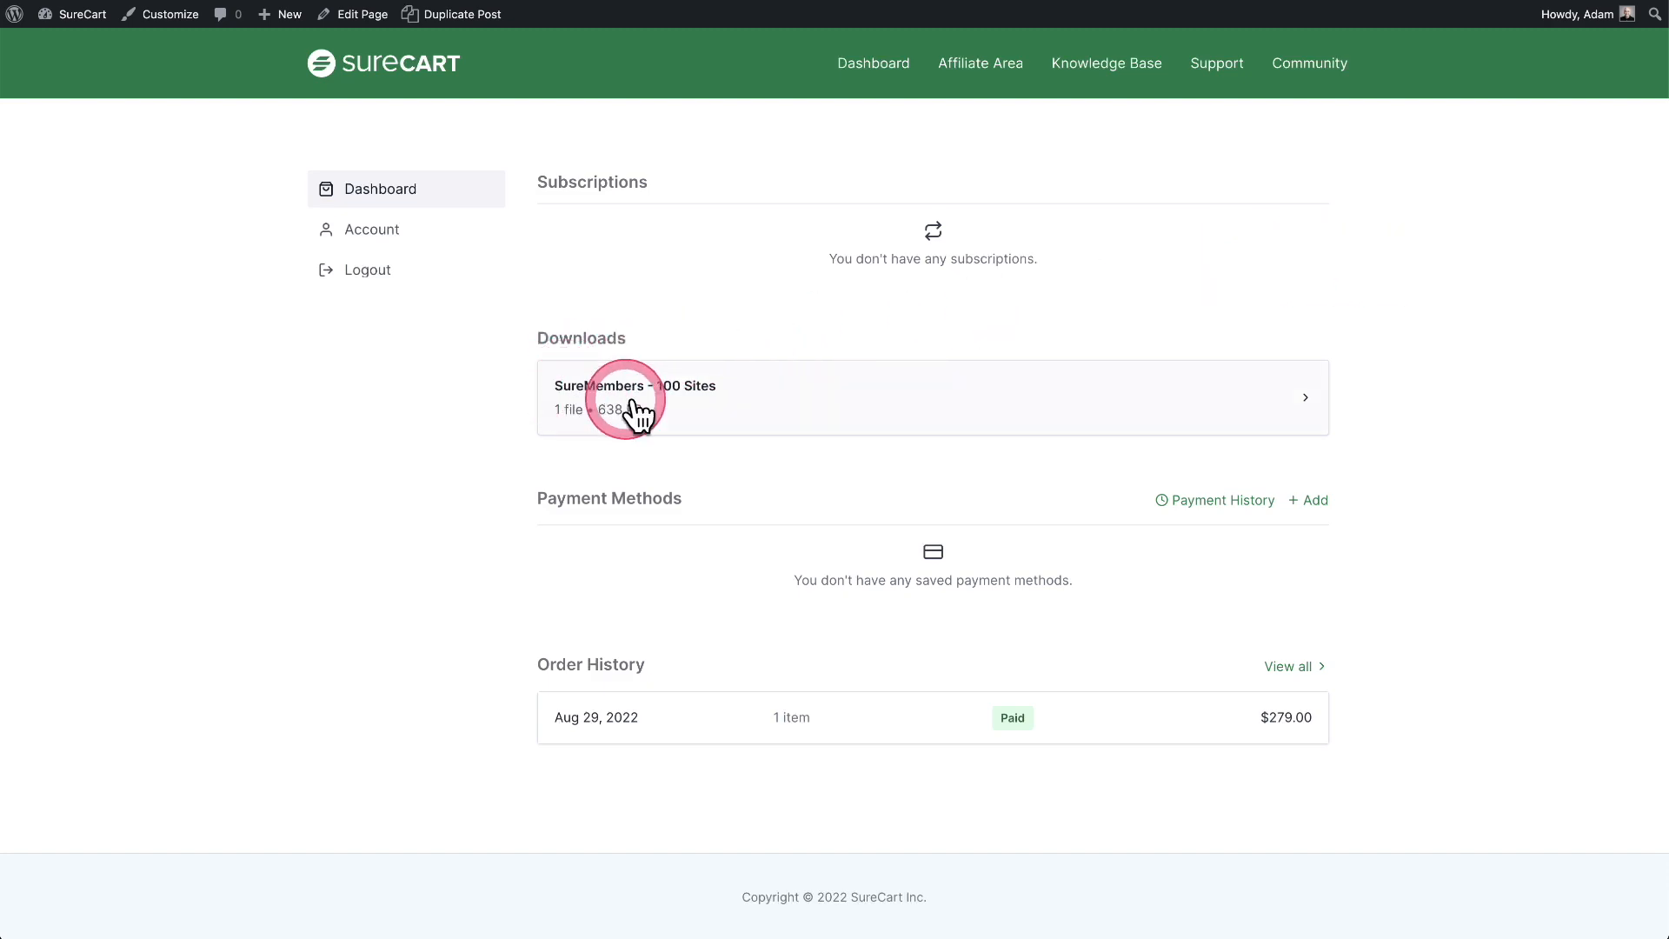
Download SureMembers - 100 Sites, and install and activate suremembers-1.0.0.zip as a plugin on the WordPress site.
click(885, 401)
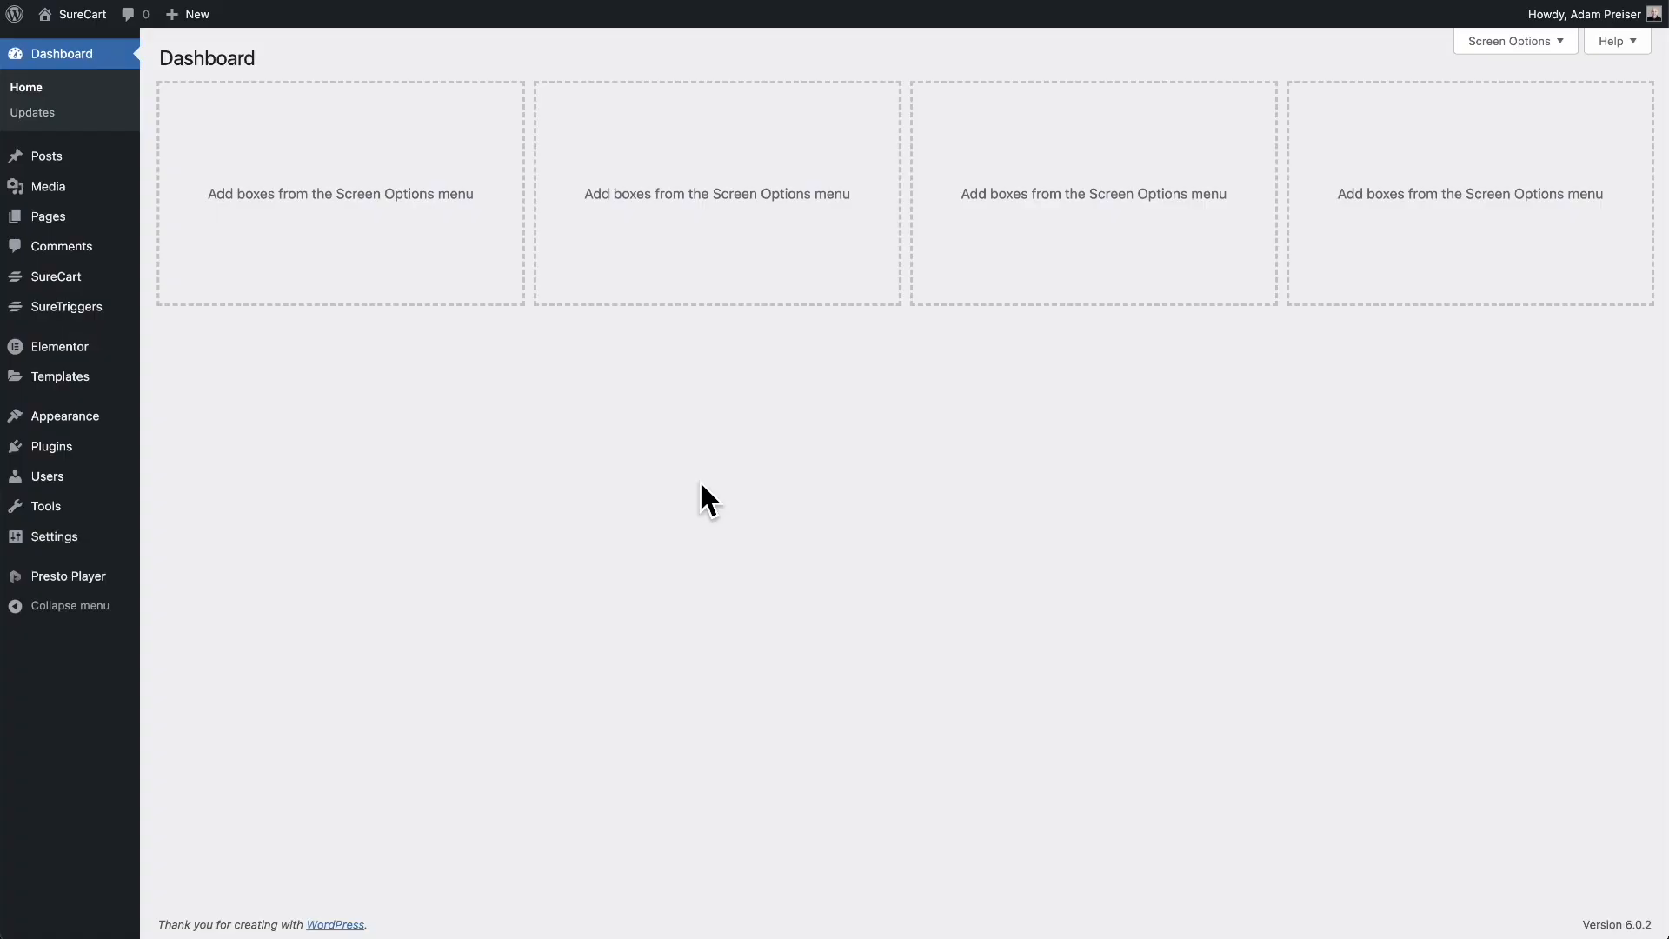
mouse_move(103, 455)
click(182, 474)
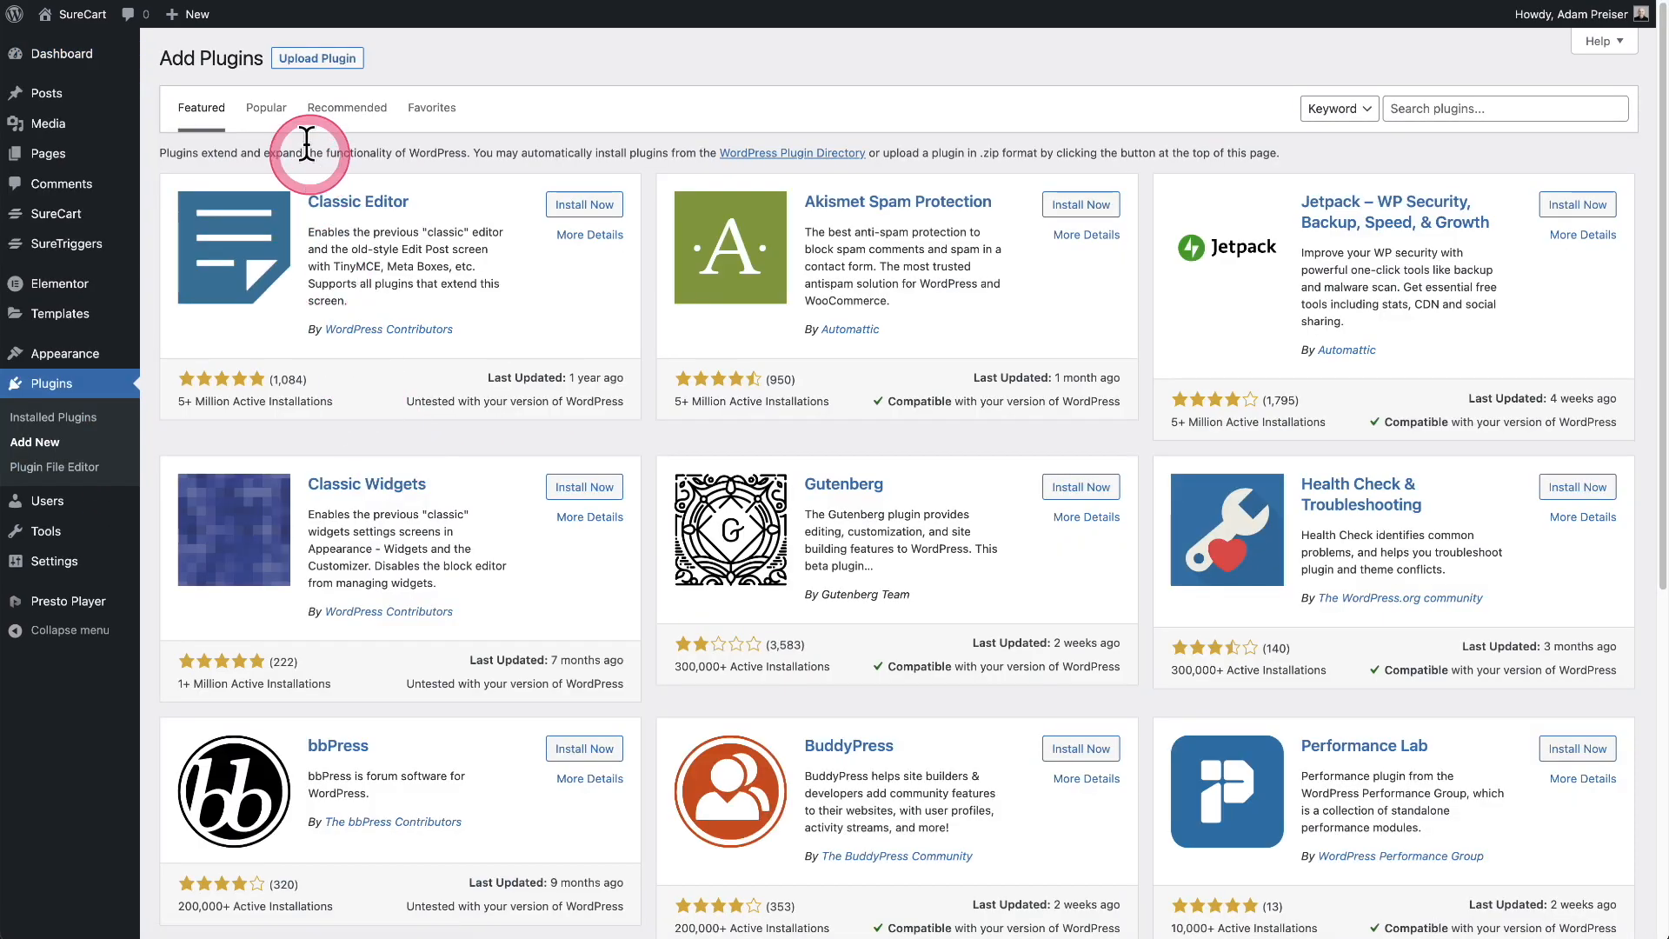
click(318, 61)
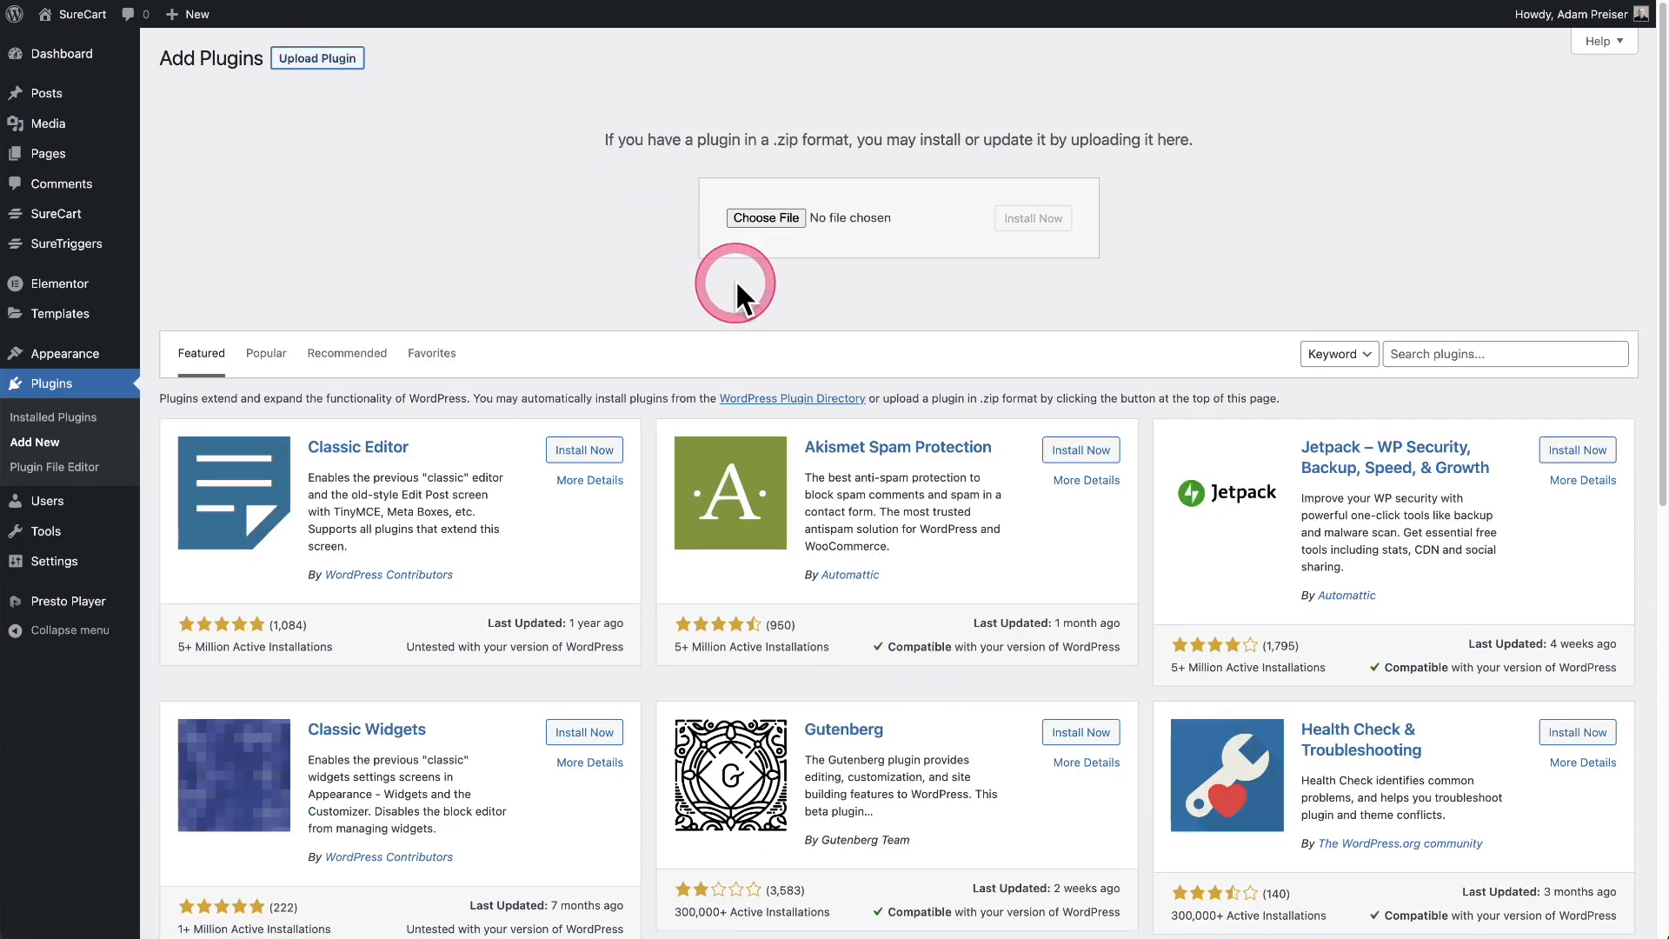
click(1030, 219)
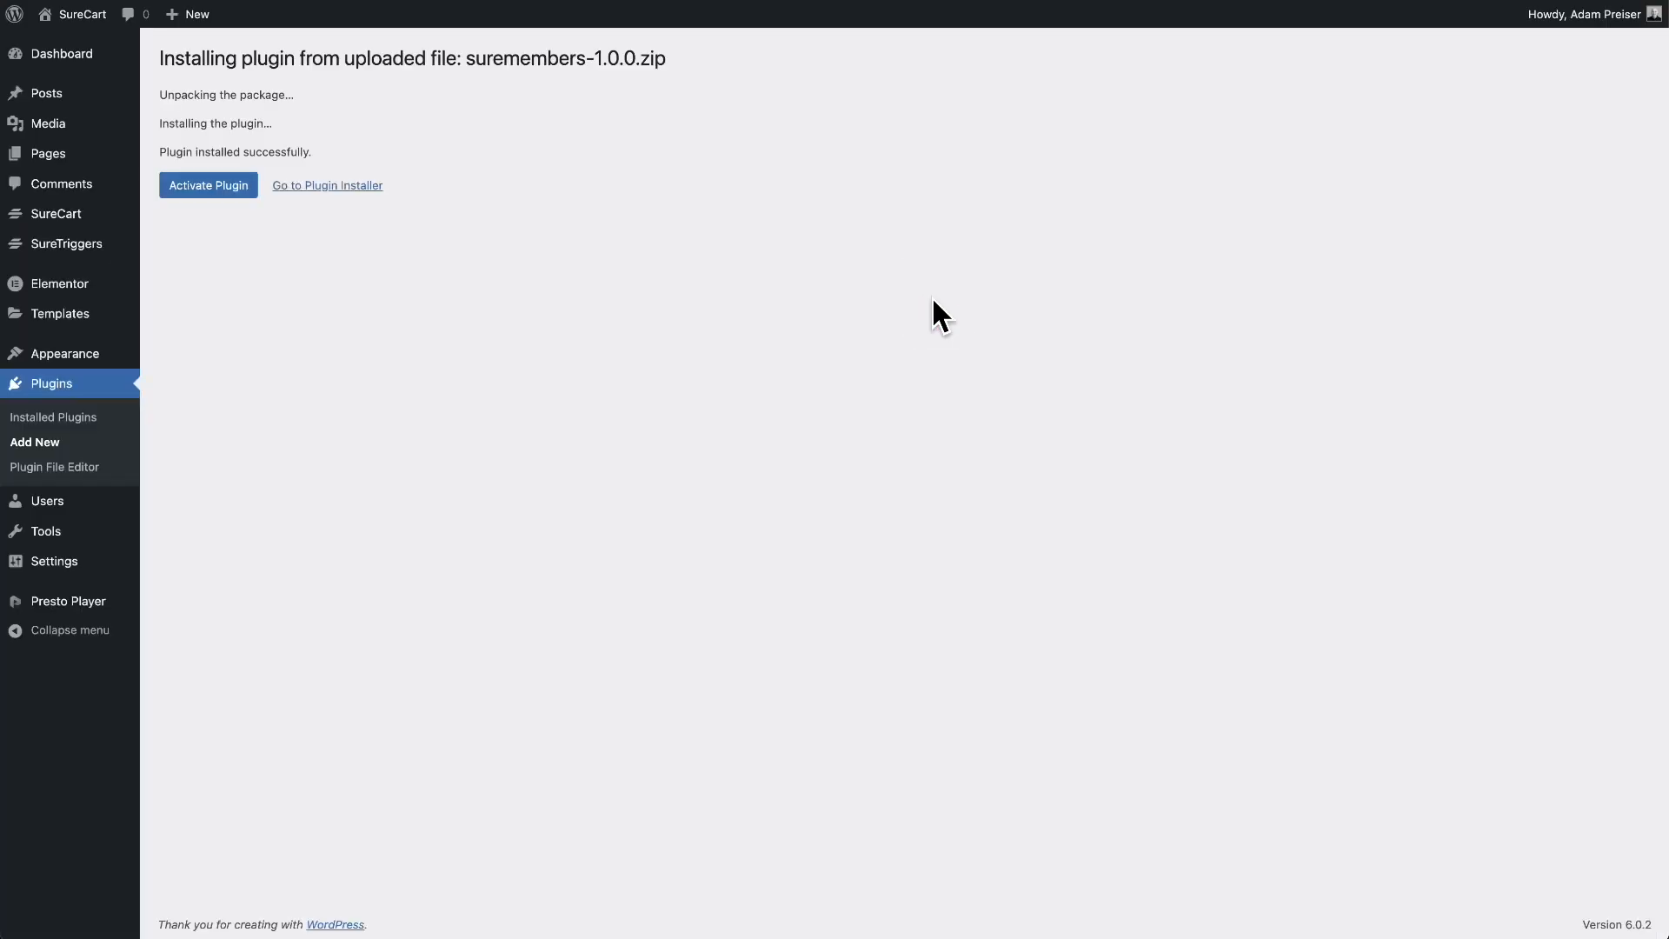
click(212, 195)
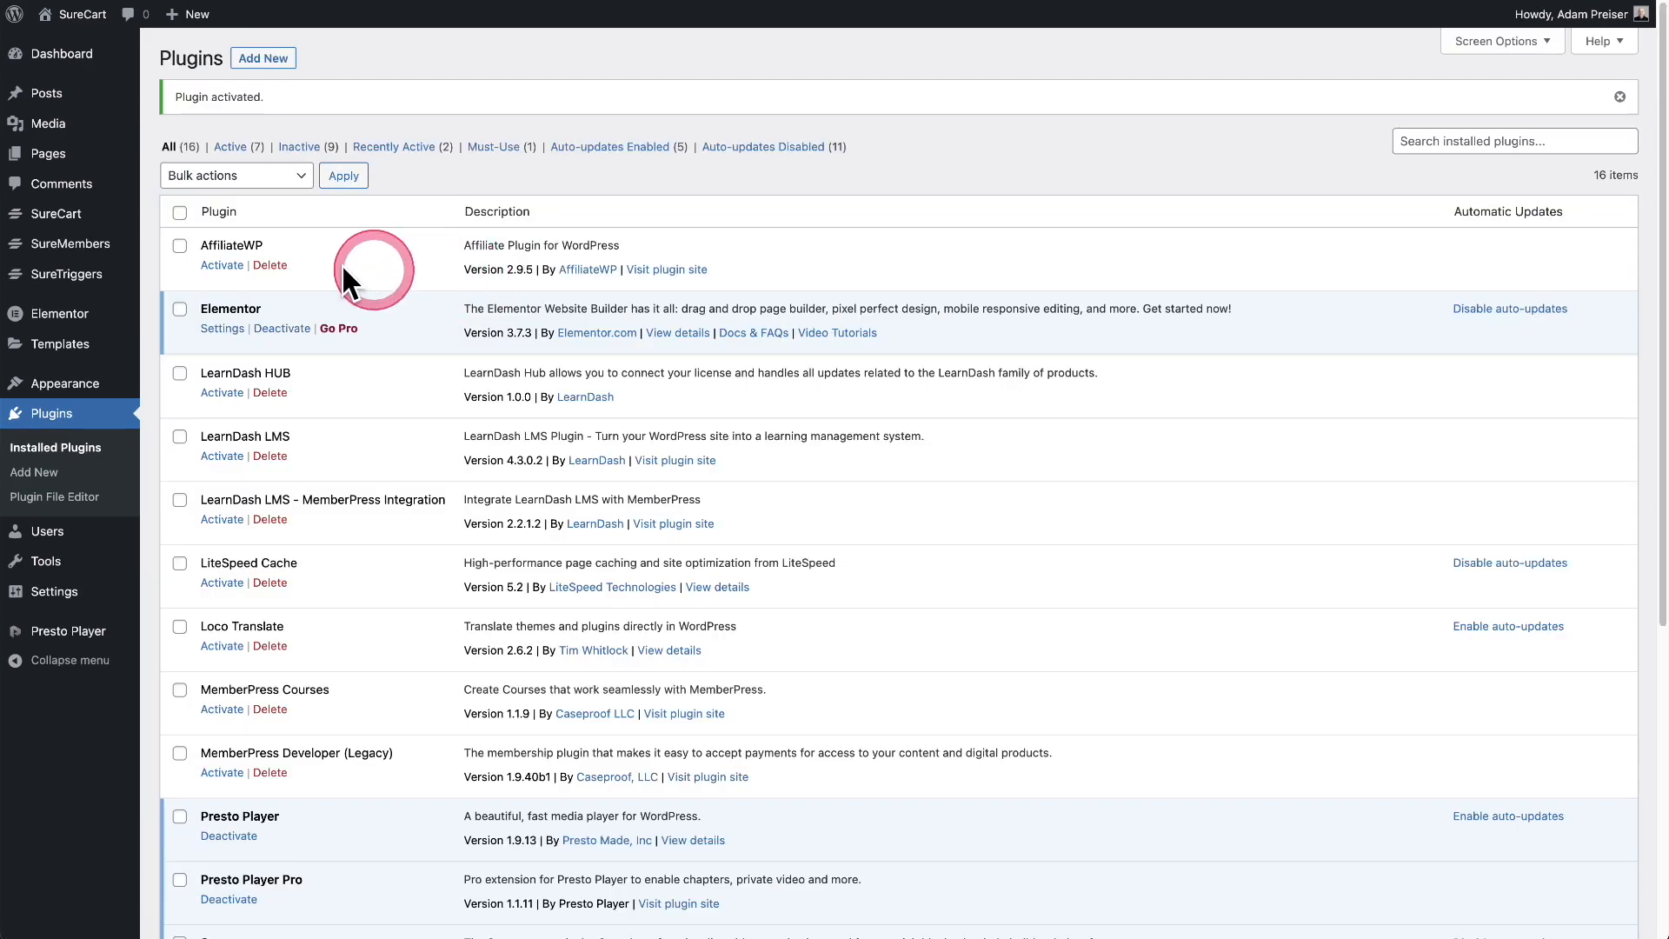
Activate the SureMembers license for this site with the license key and check its status.
click(84, 252)
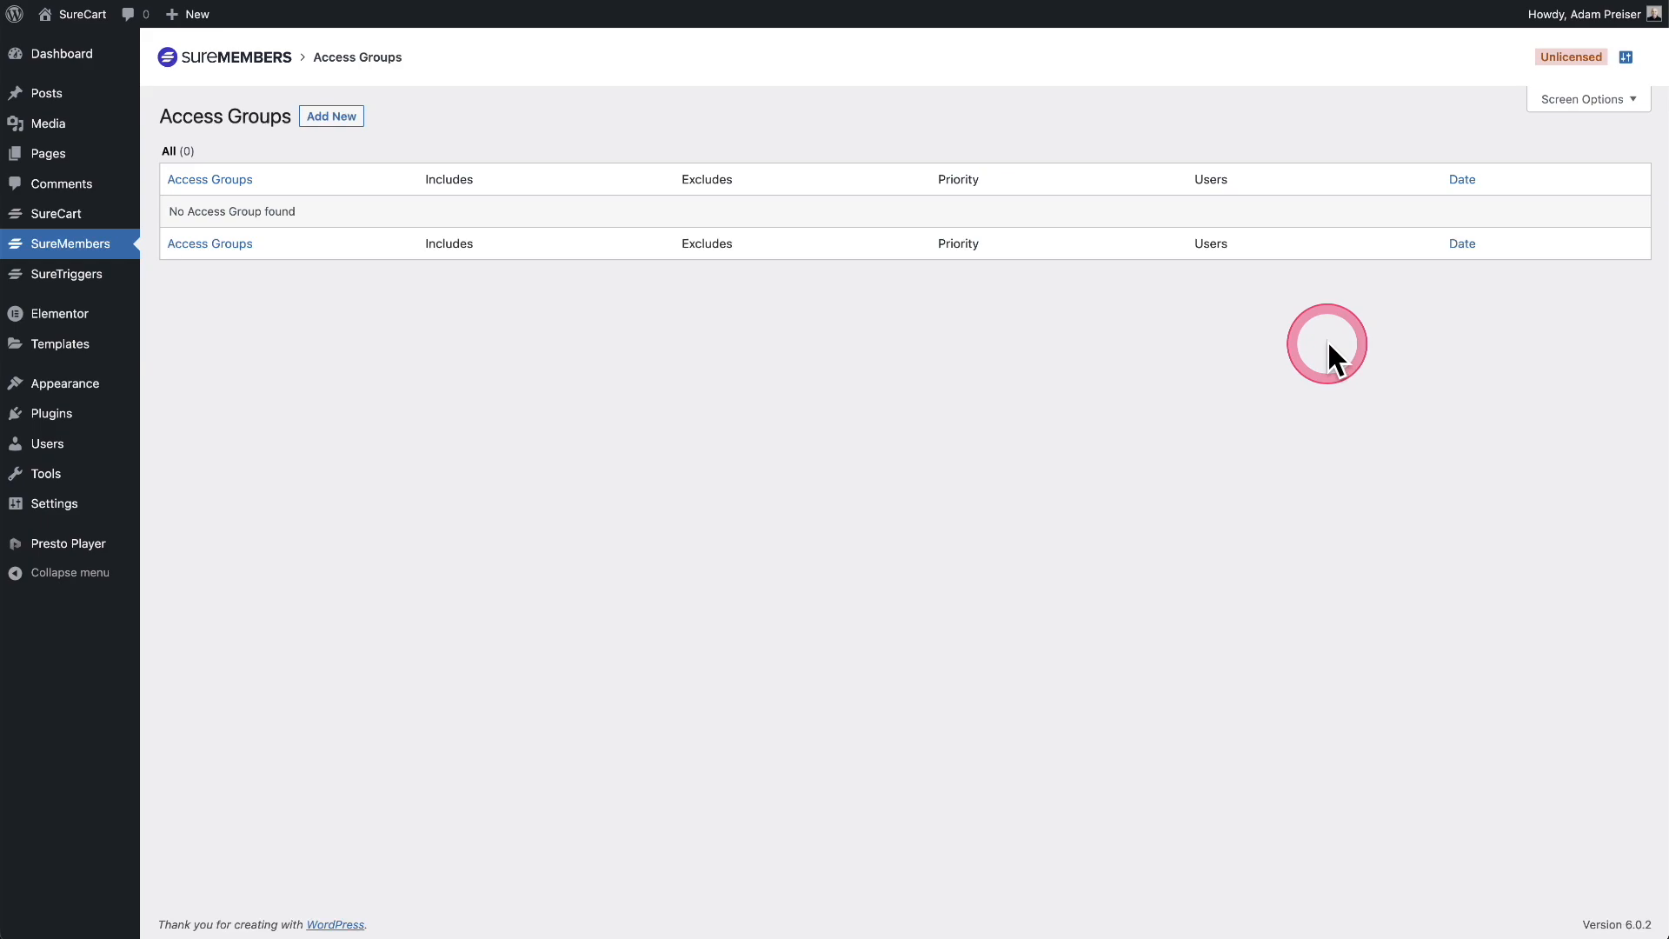
click(1555, 74)
click(711, 444)
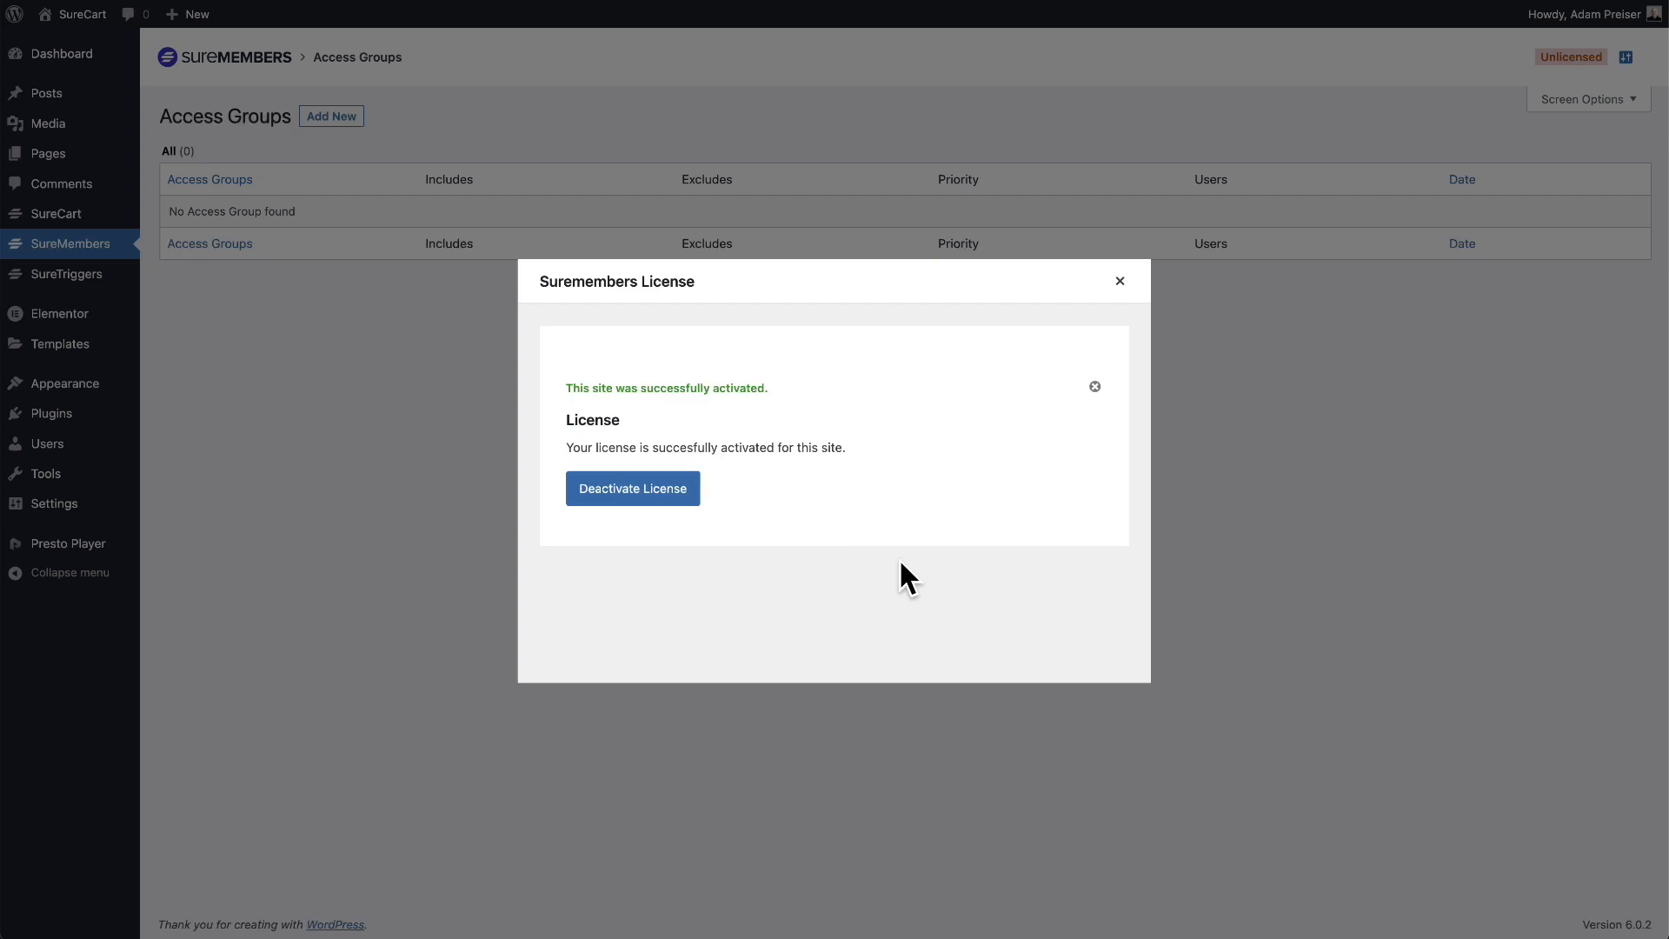
click(765, 480)
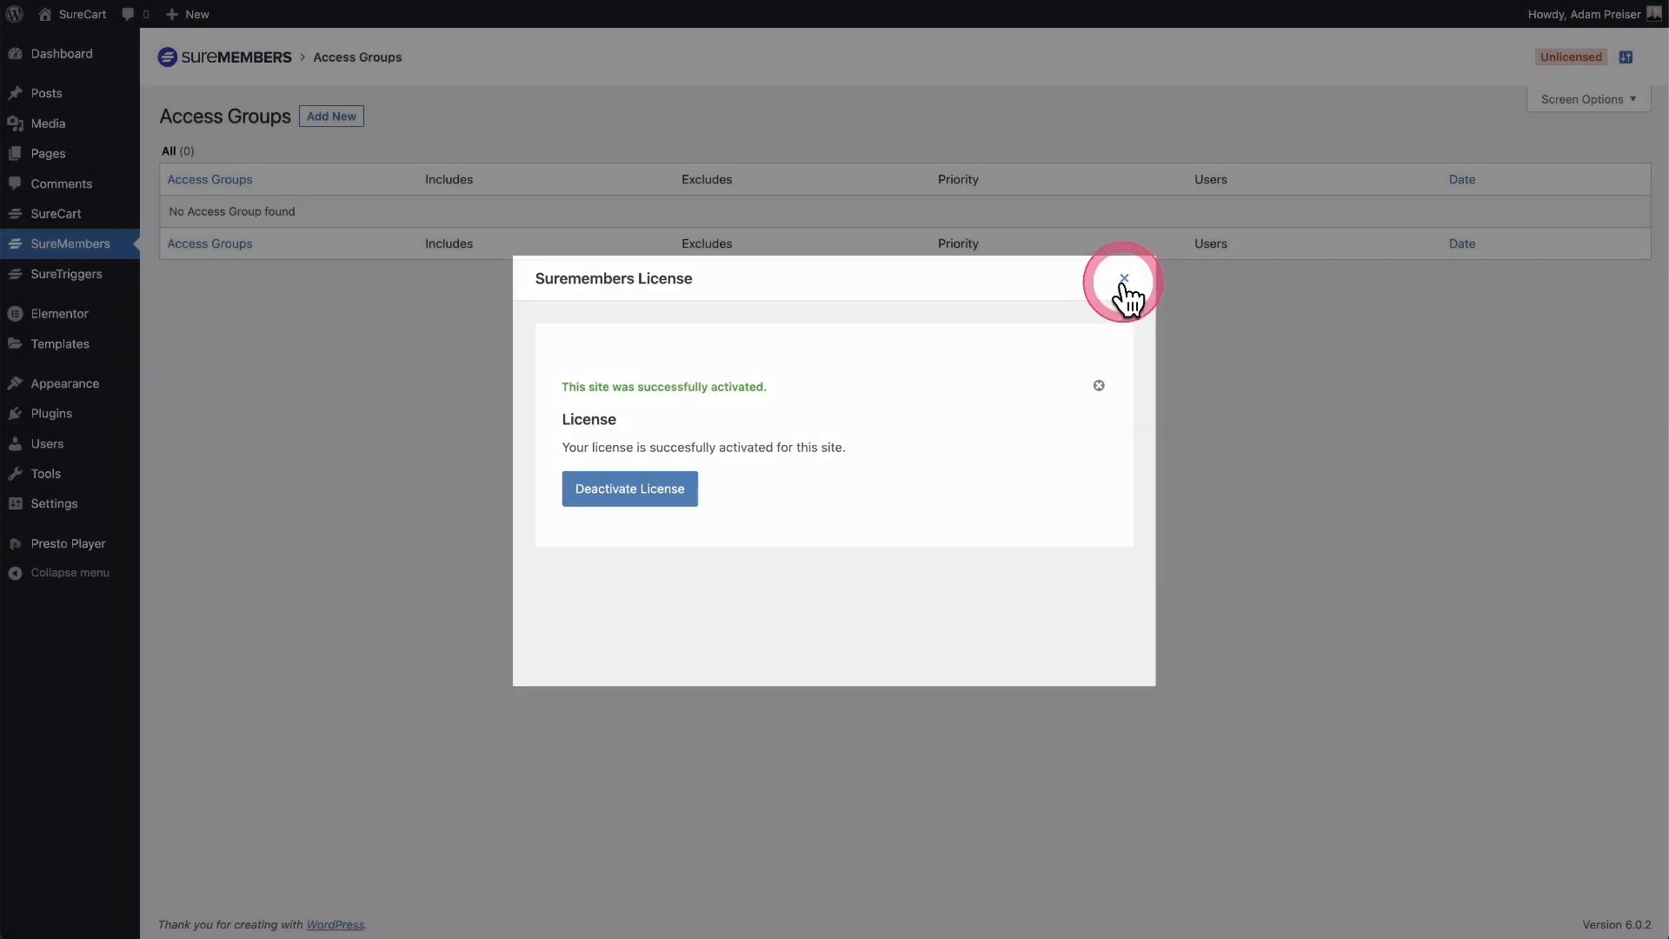
click(1120, 281)
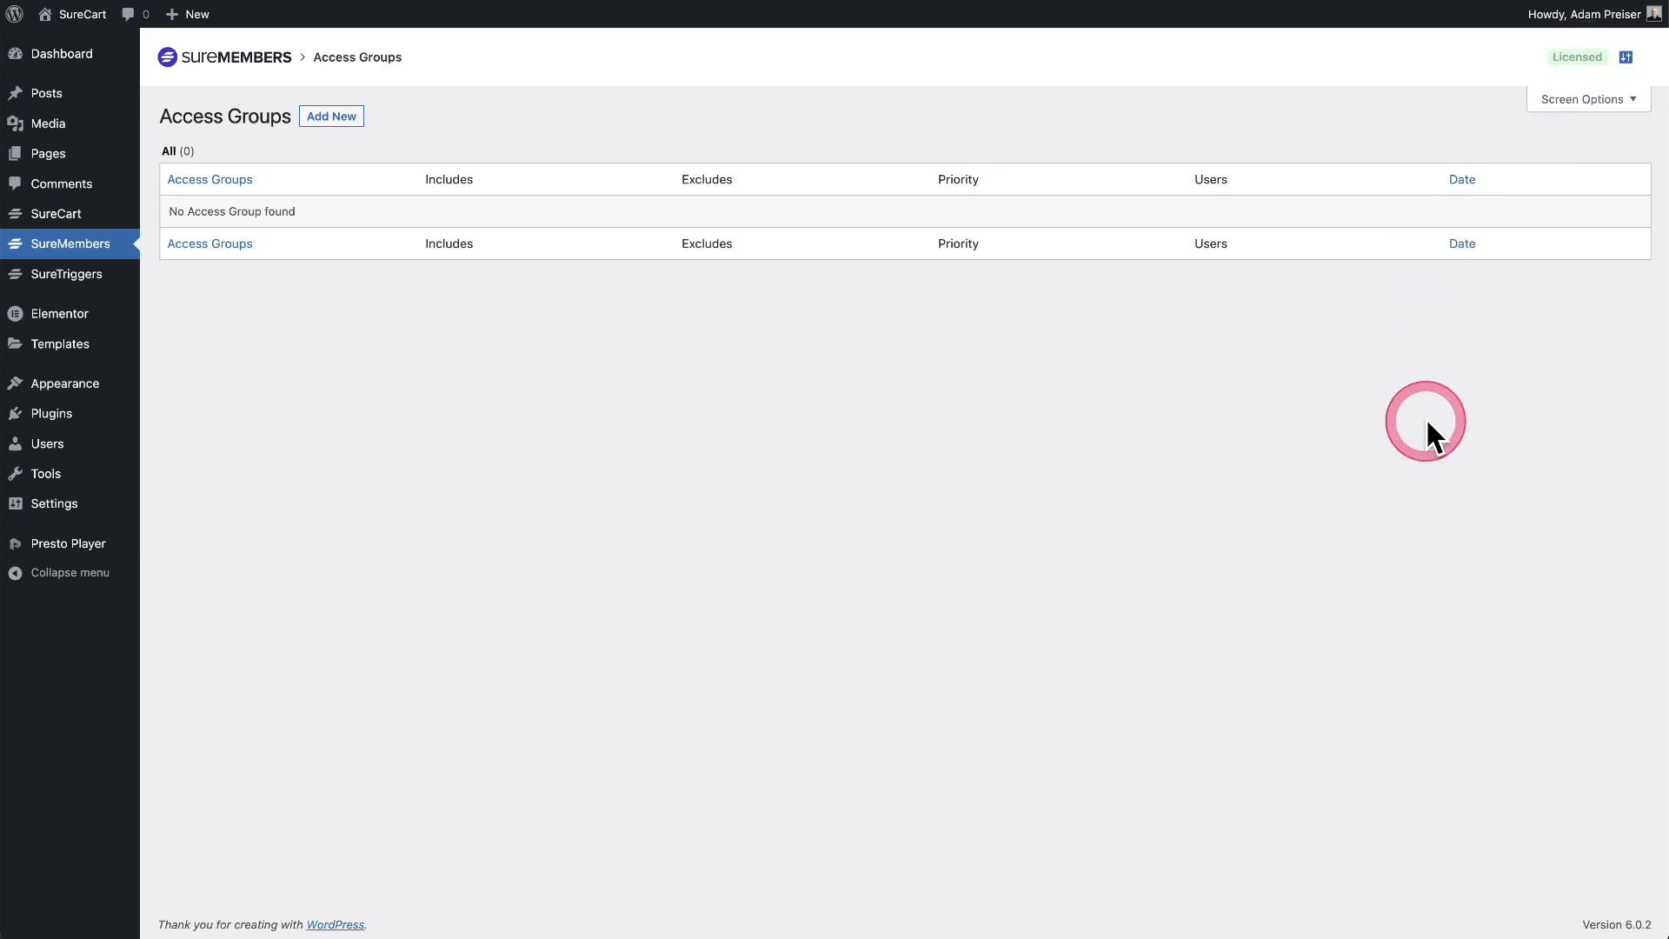
click(1573, 60)
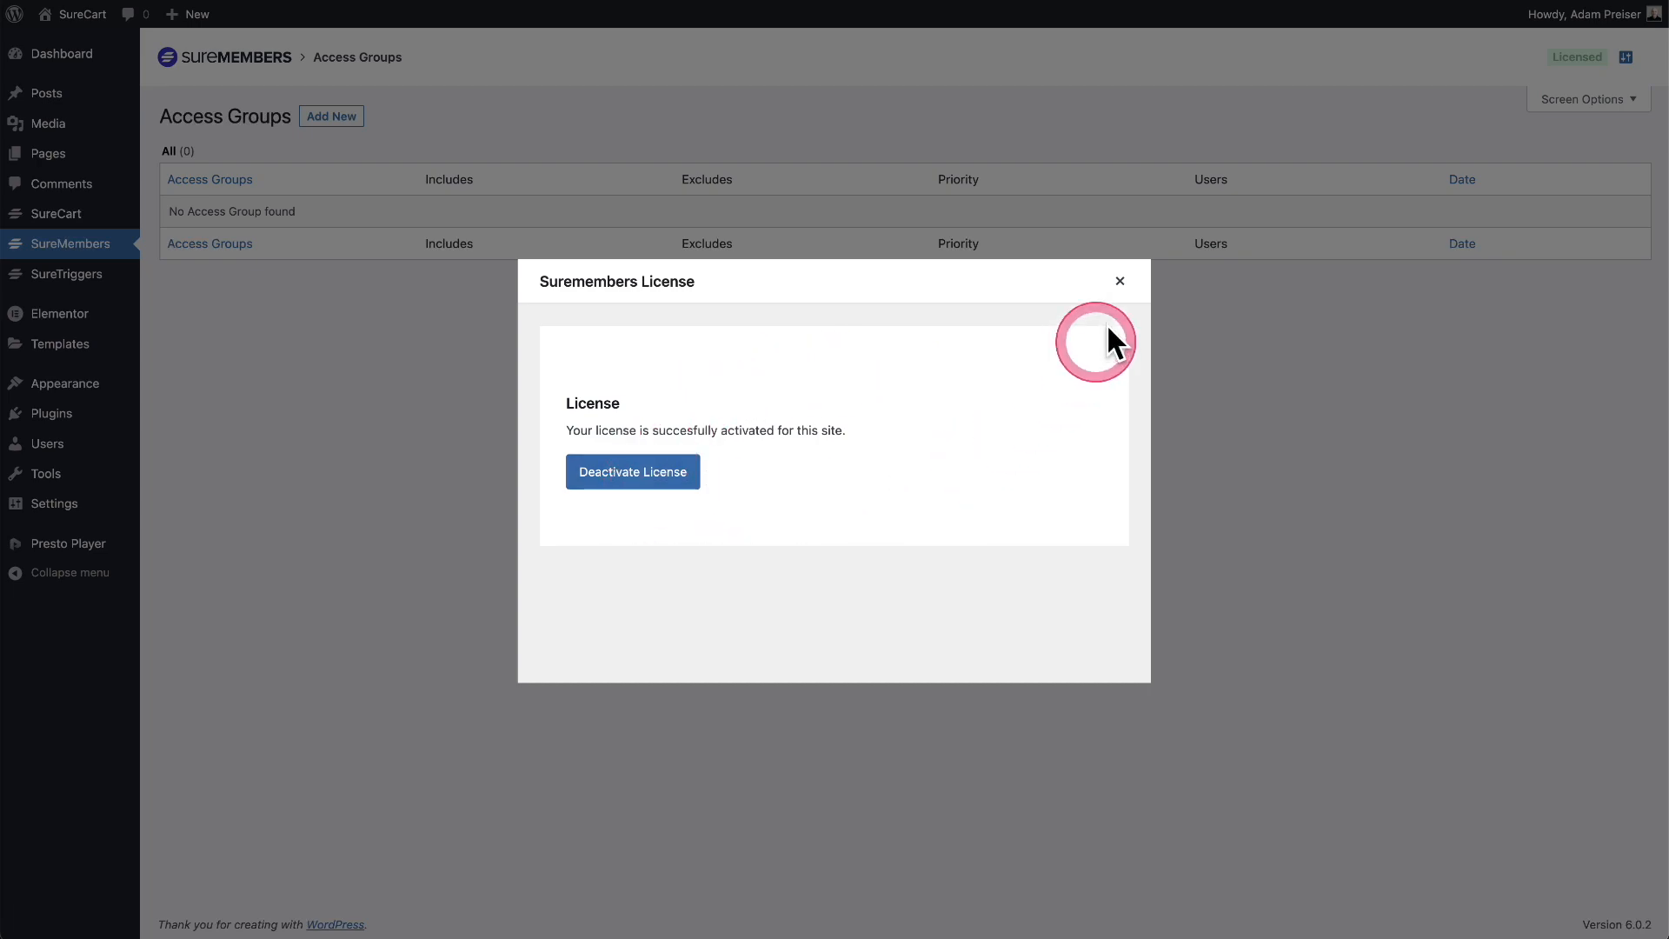
click(1119, 282)
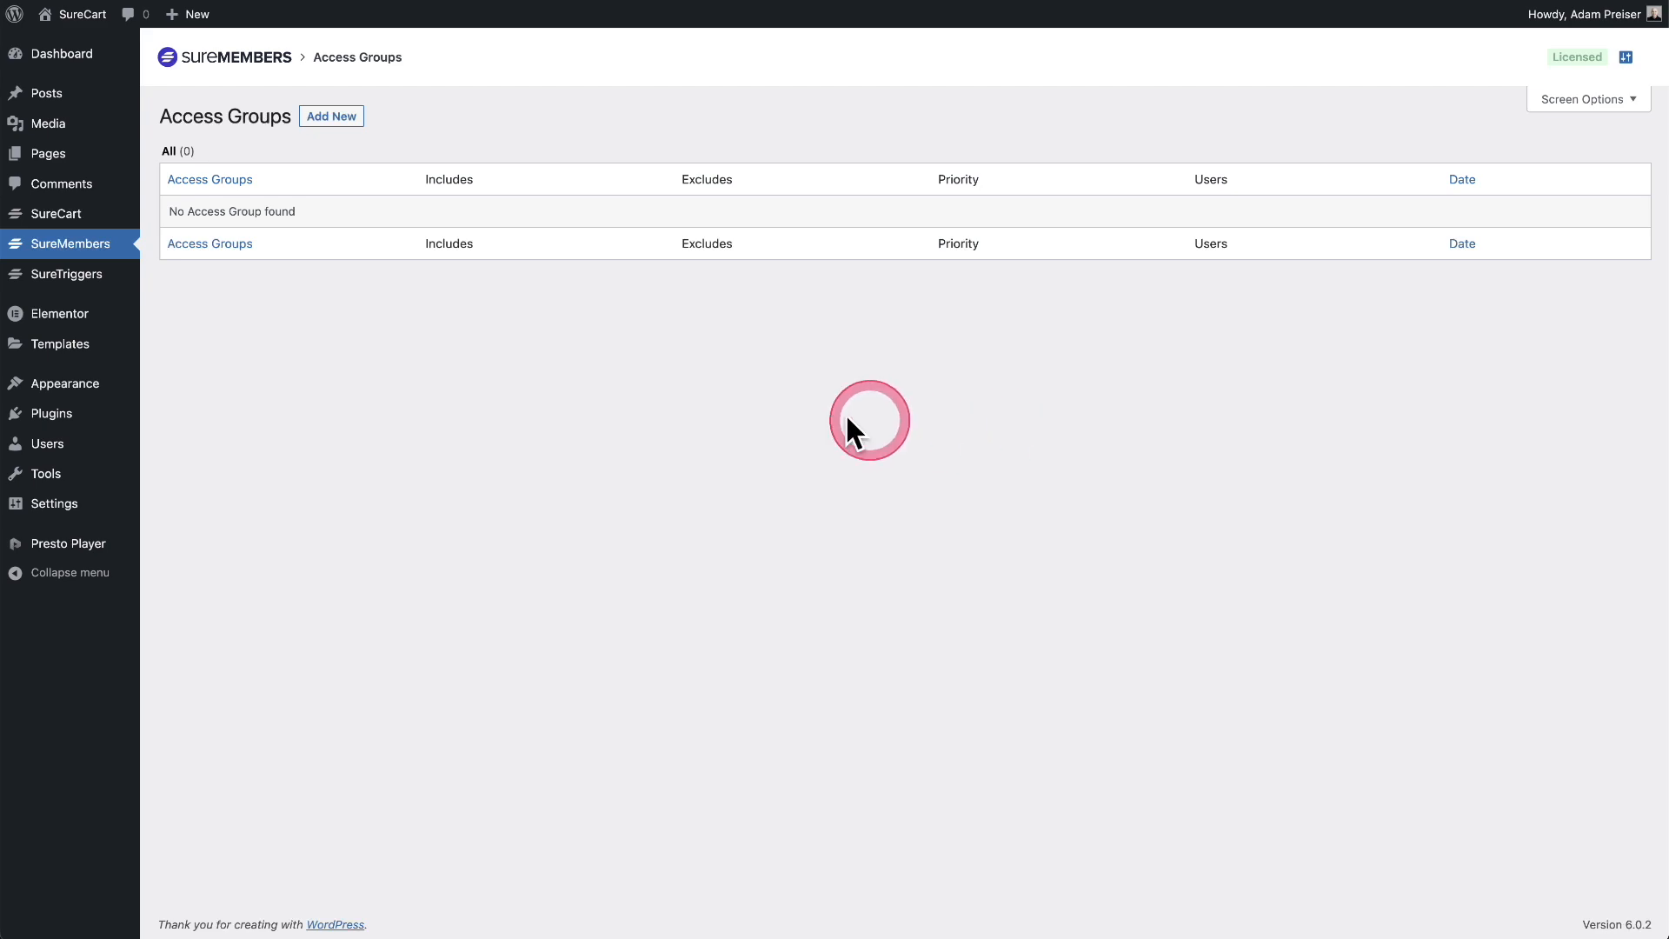
Create a new SureMembers access group named VIP Club.
click(323, 122)
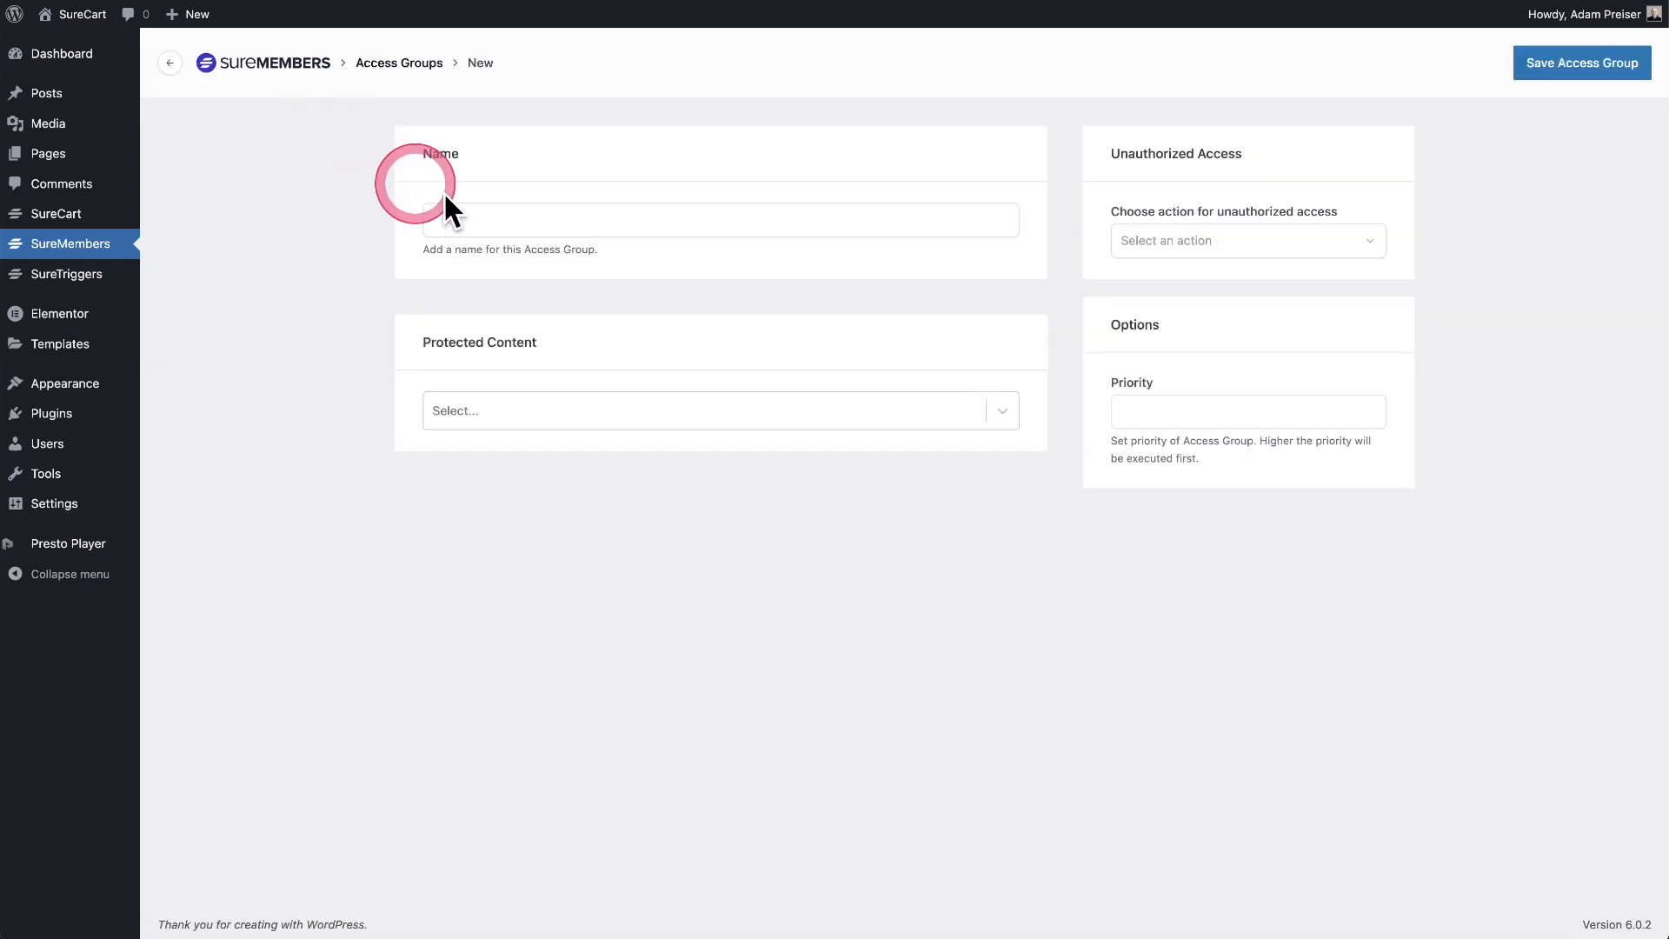
click(533, 216)
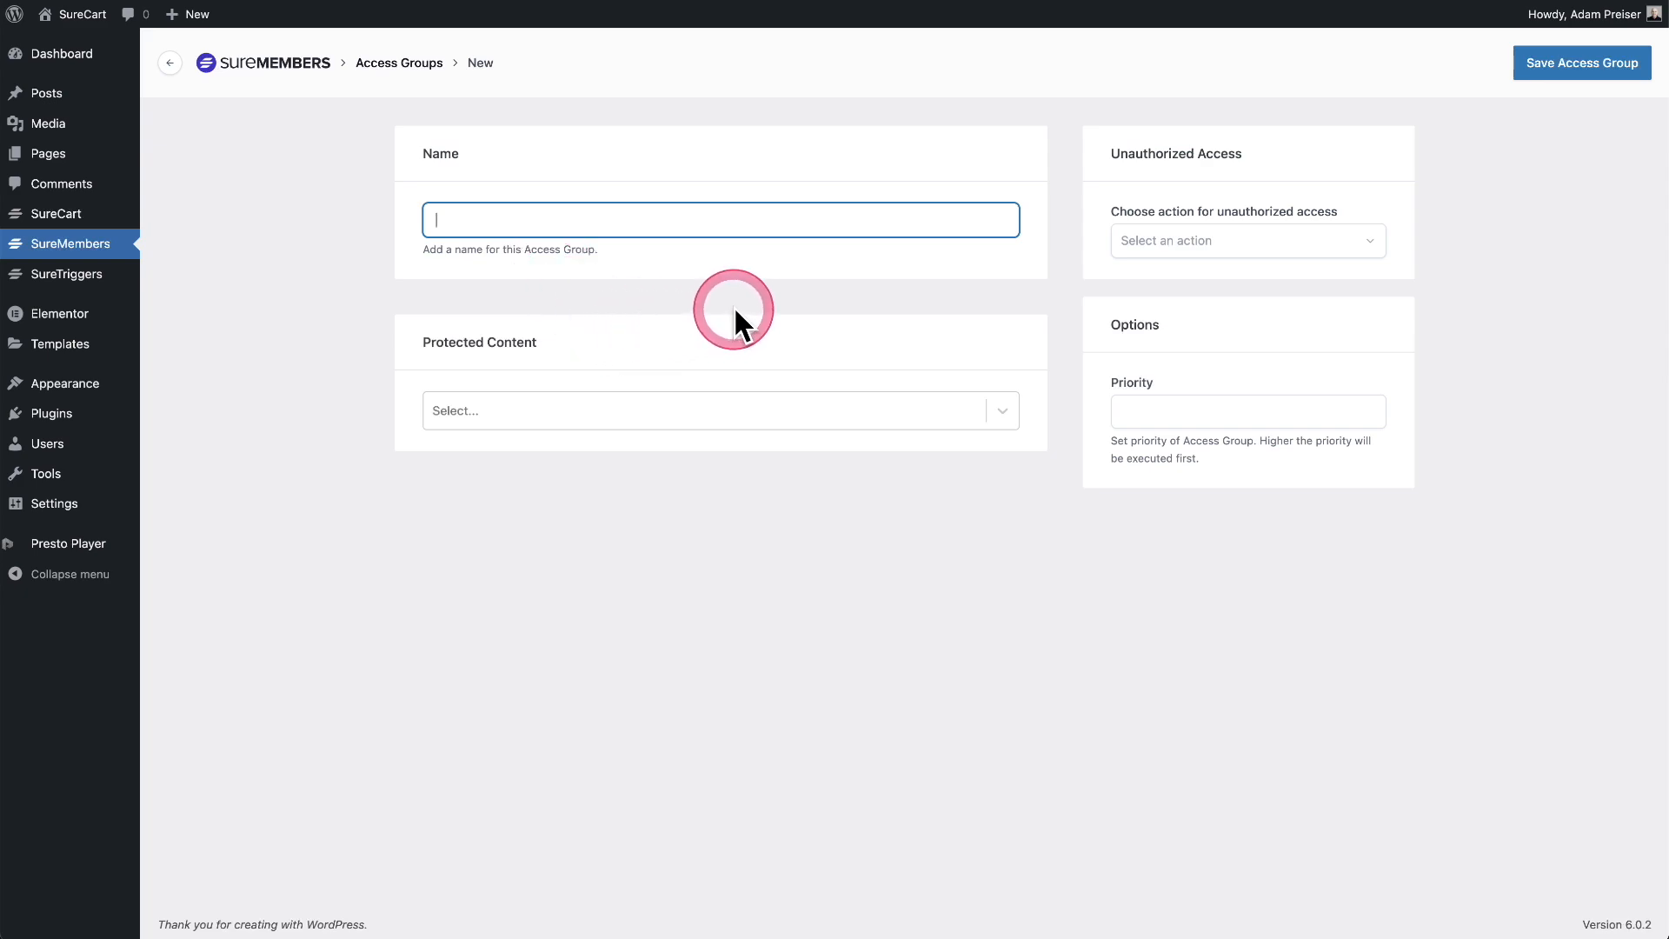
text(VIP Club)
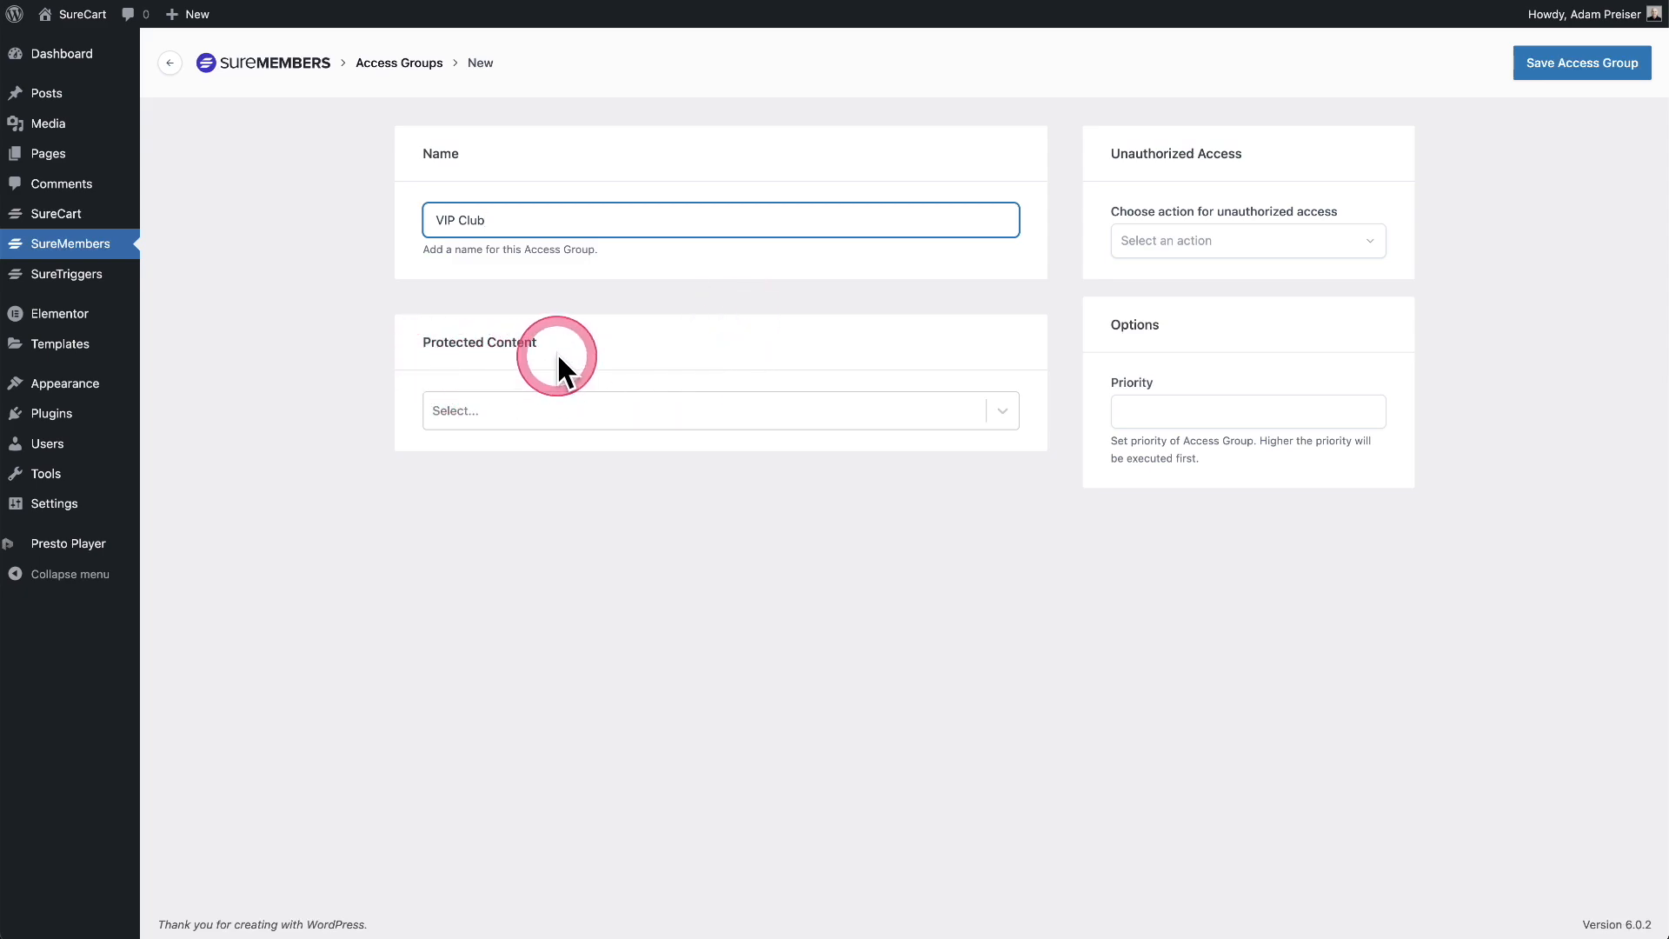
Examine the kinds of content that the access group can protect, from the entire website to specific targets.
click(1000, 423)
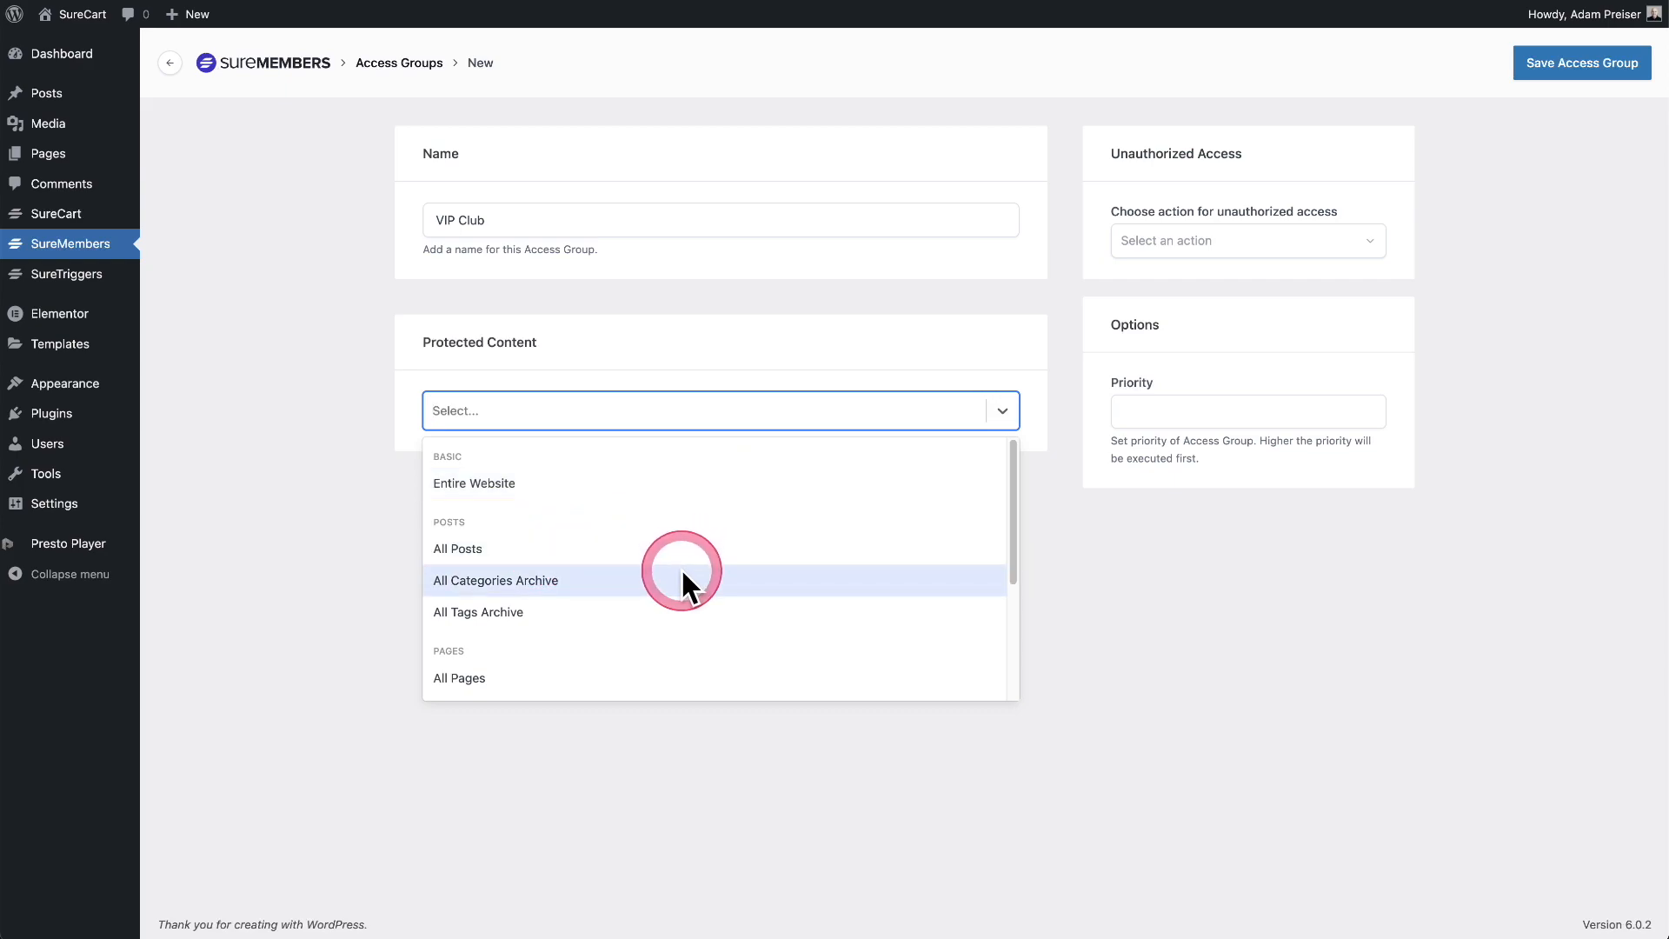
drag(682, 571, 677, 601)
scroll(676, 596, down, 4)
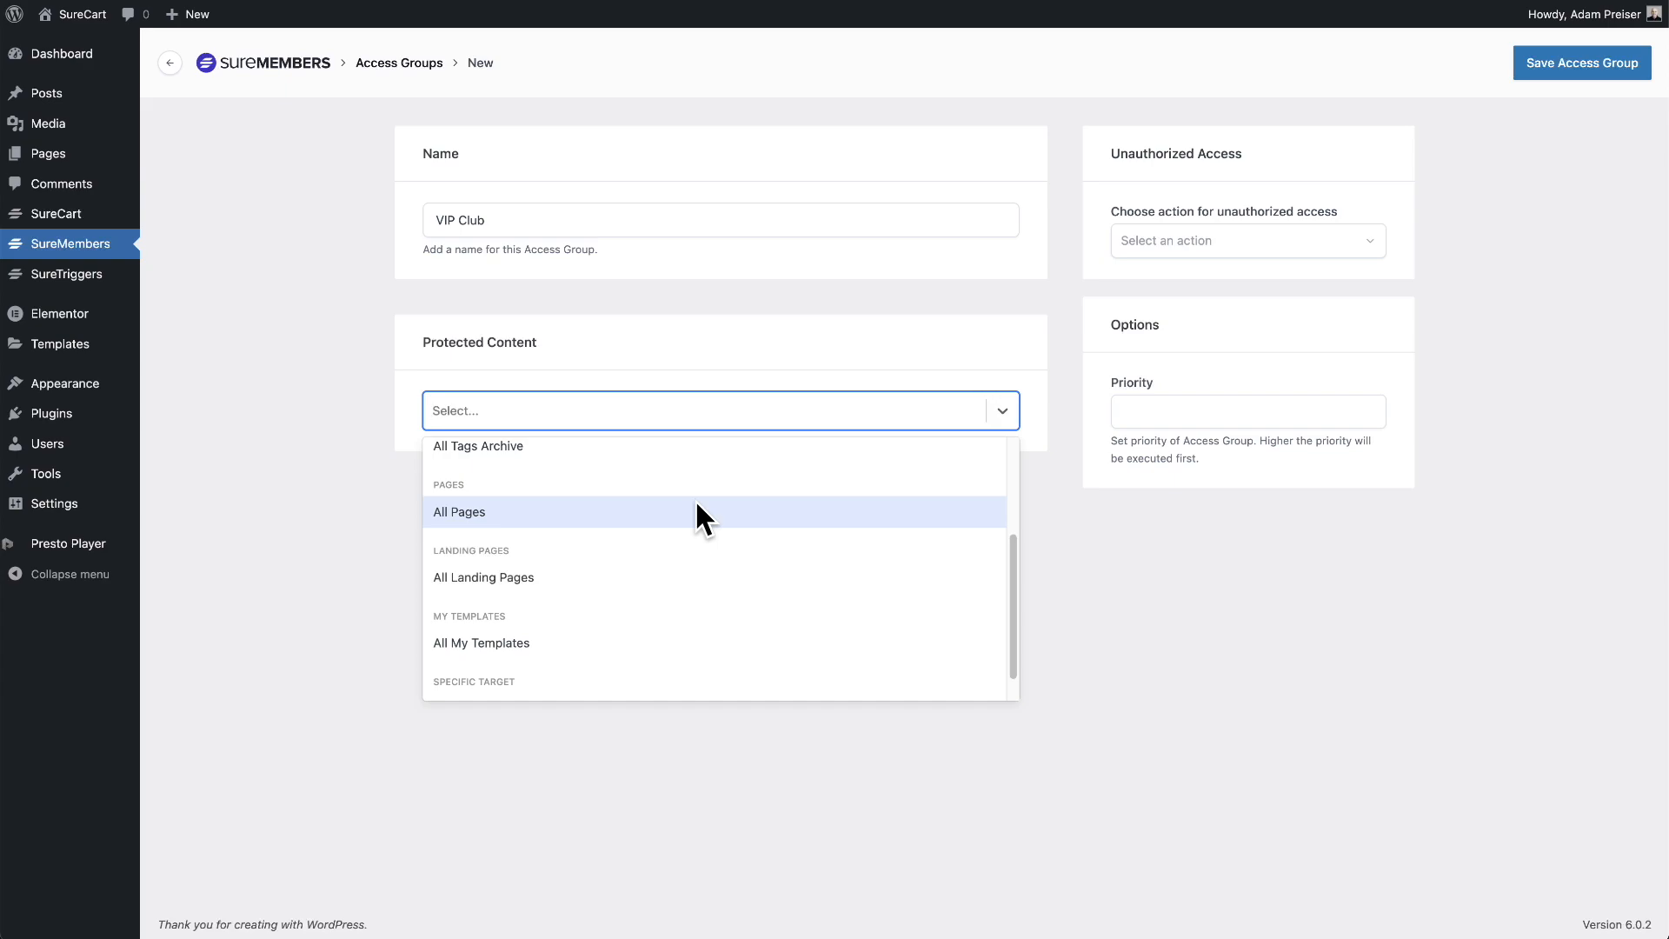
click(693, 511)
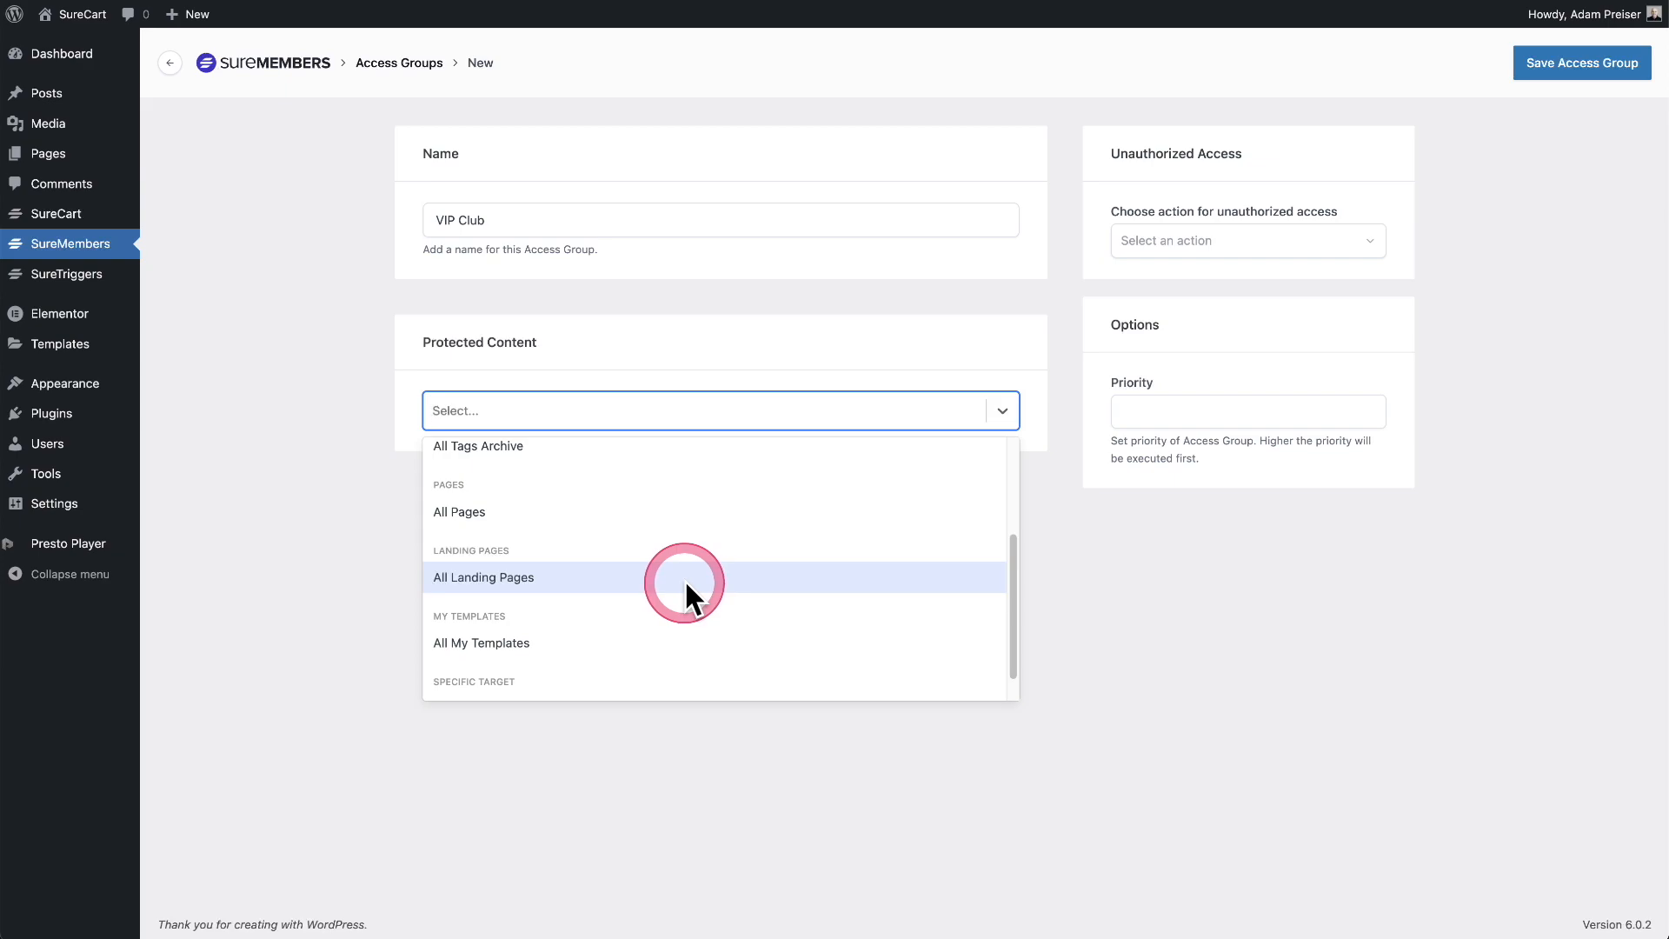
scroll(685, 583, down, 1)
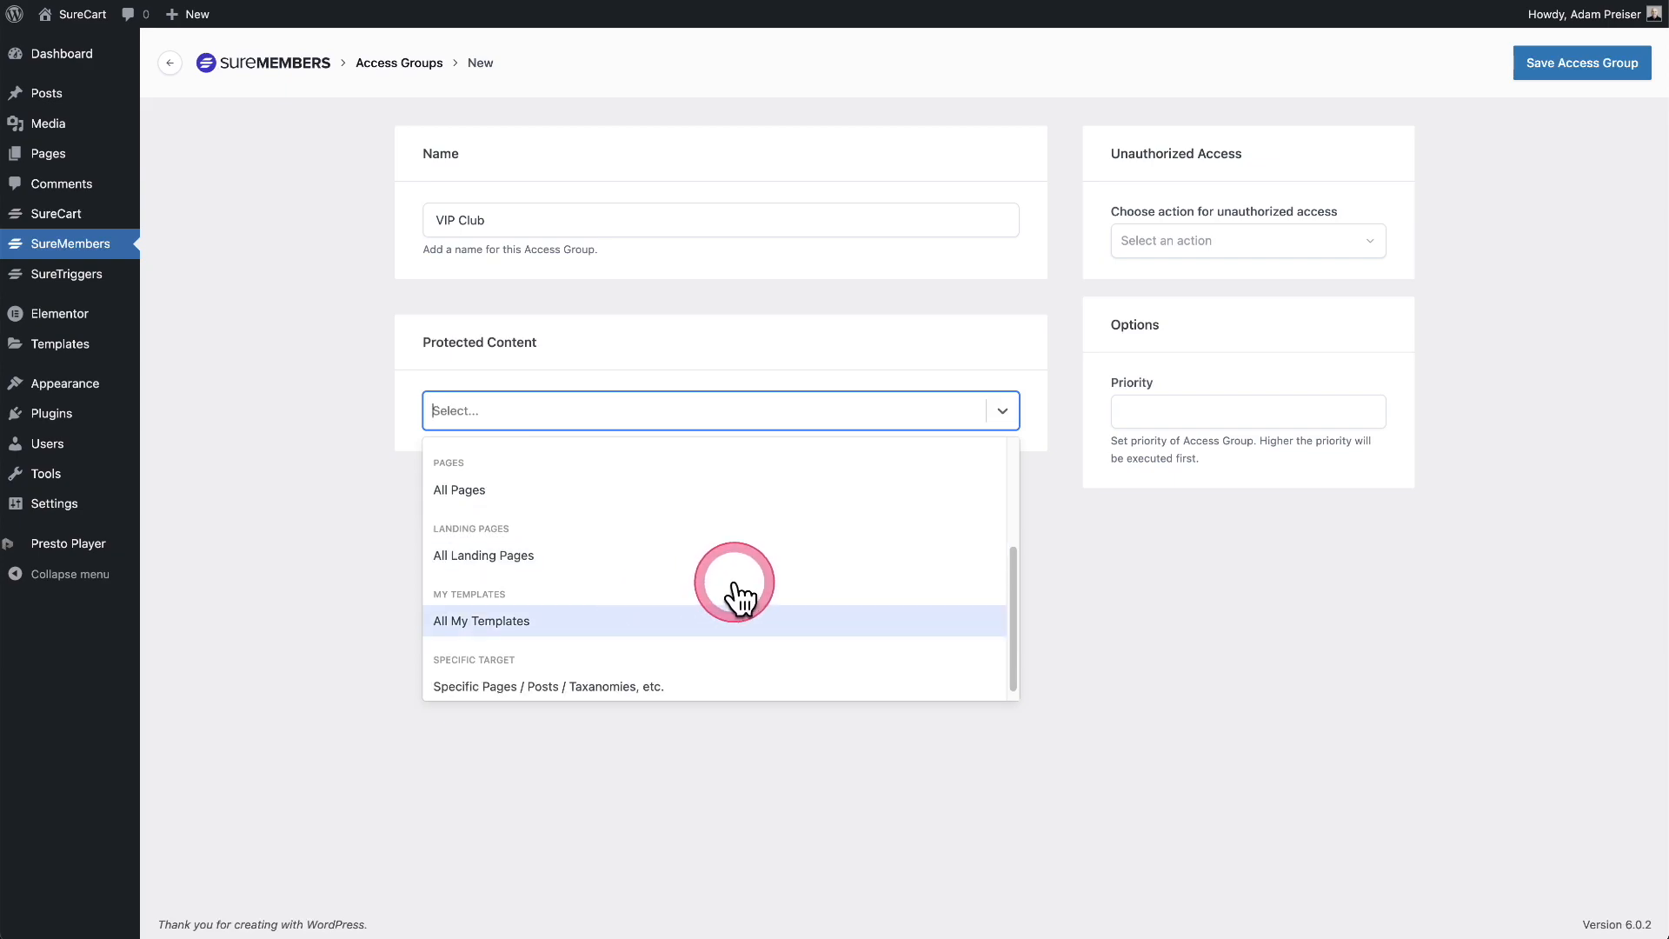
scroll(736, 588, down, 1)
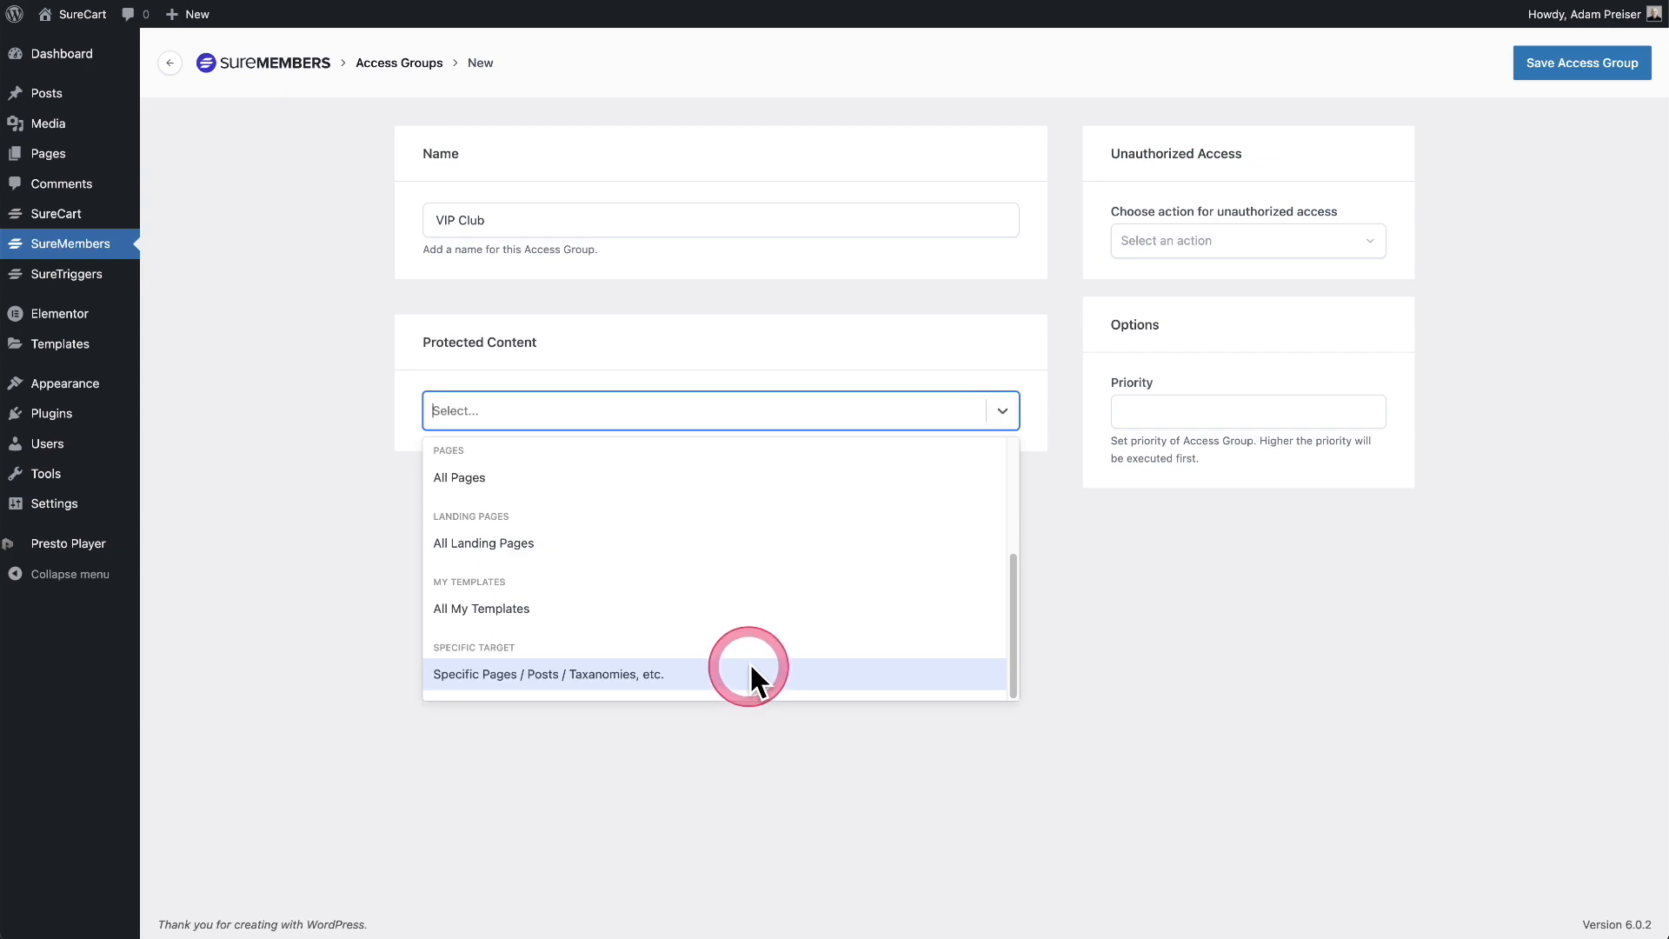
scroll(749, 661, up, 3)
scroll(750, 652, up, 2)
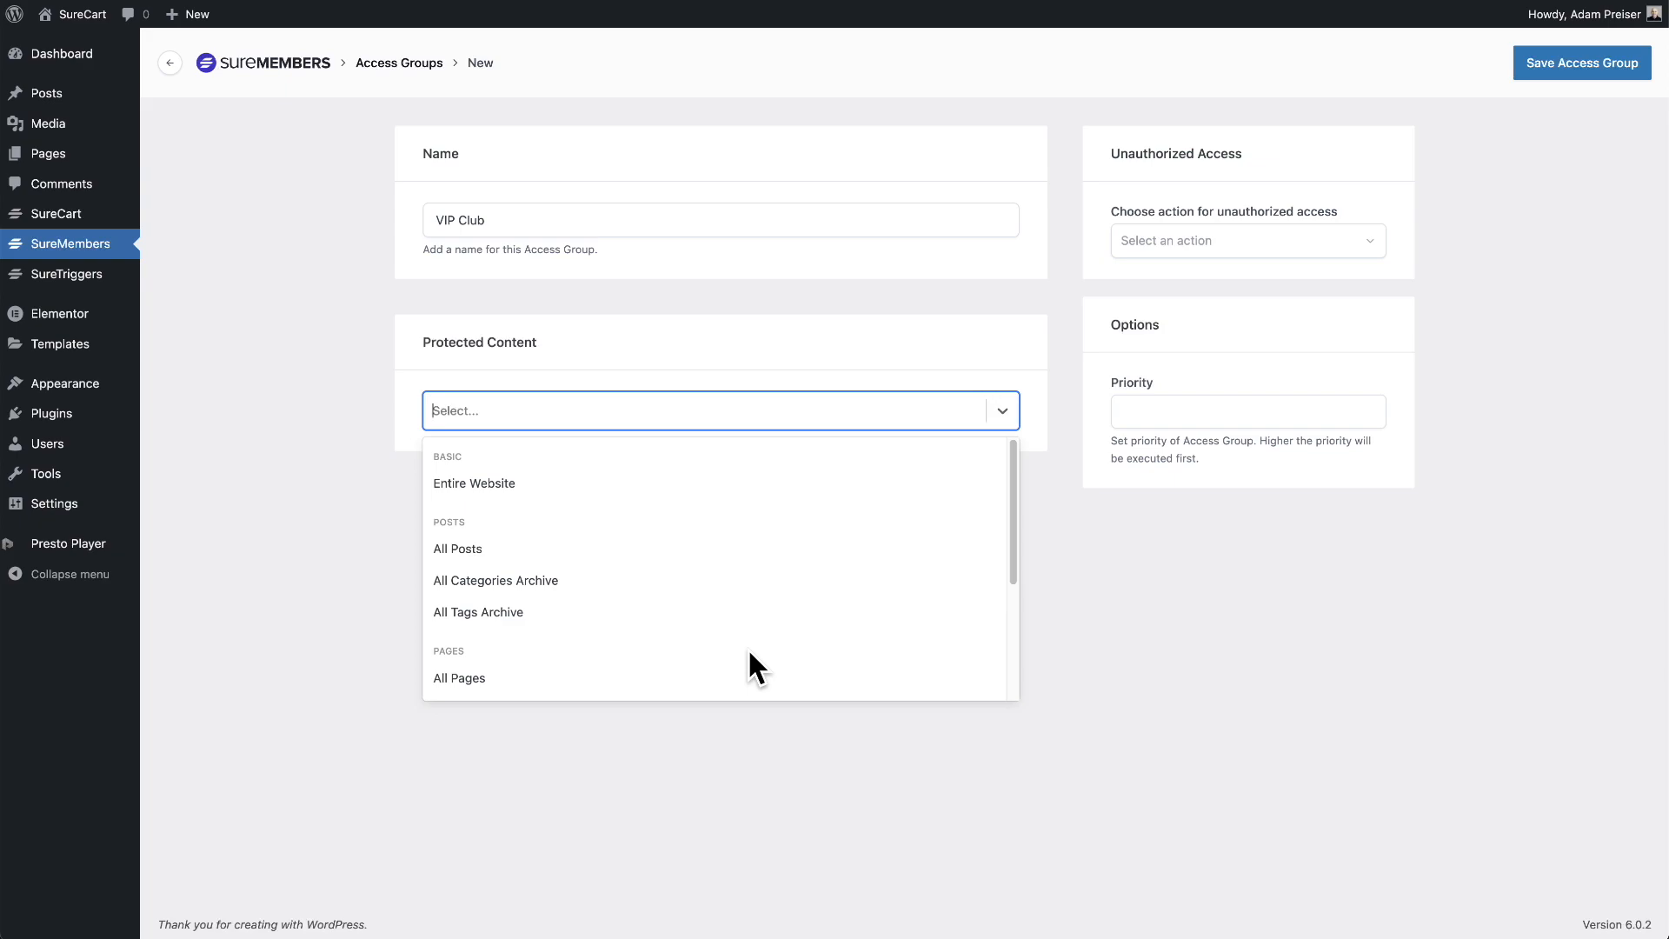
Add All Posts and All Pages to the group's protected content, and remove All Pages again.
click(524, 551)
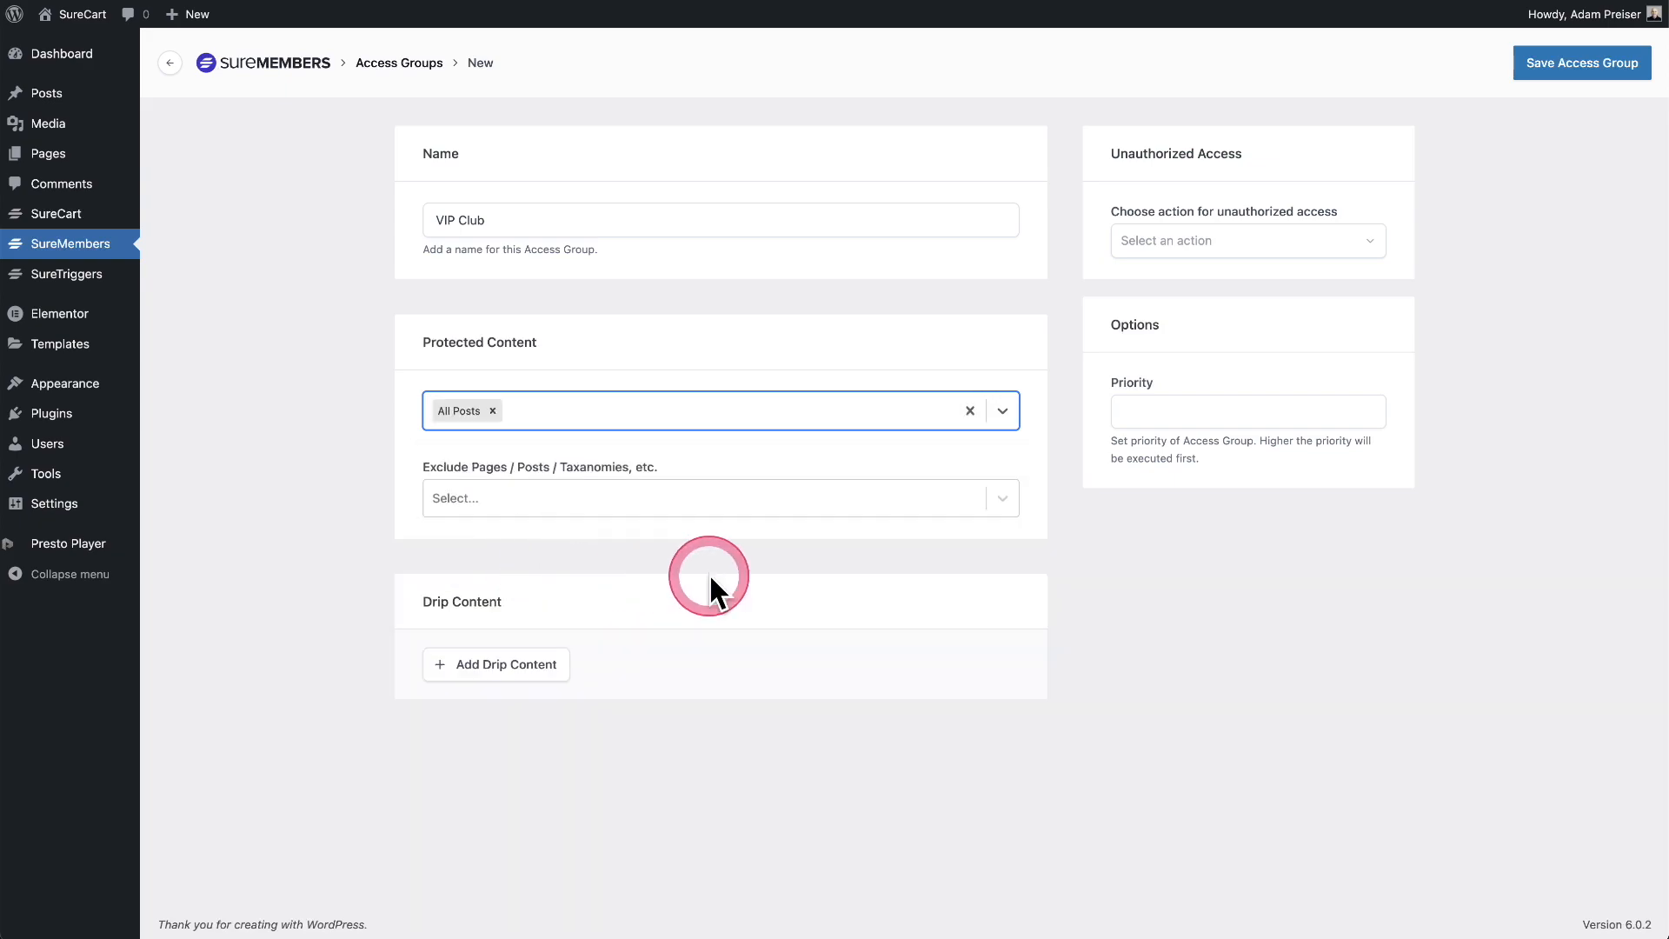
click(1001, 414)
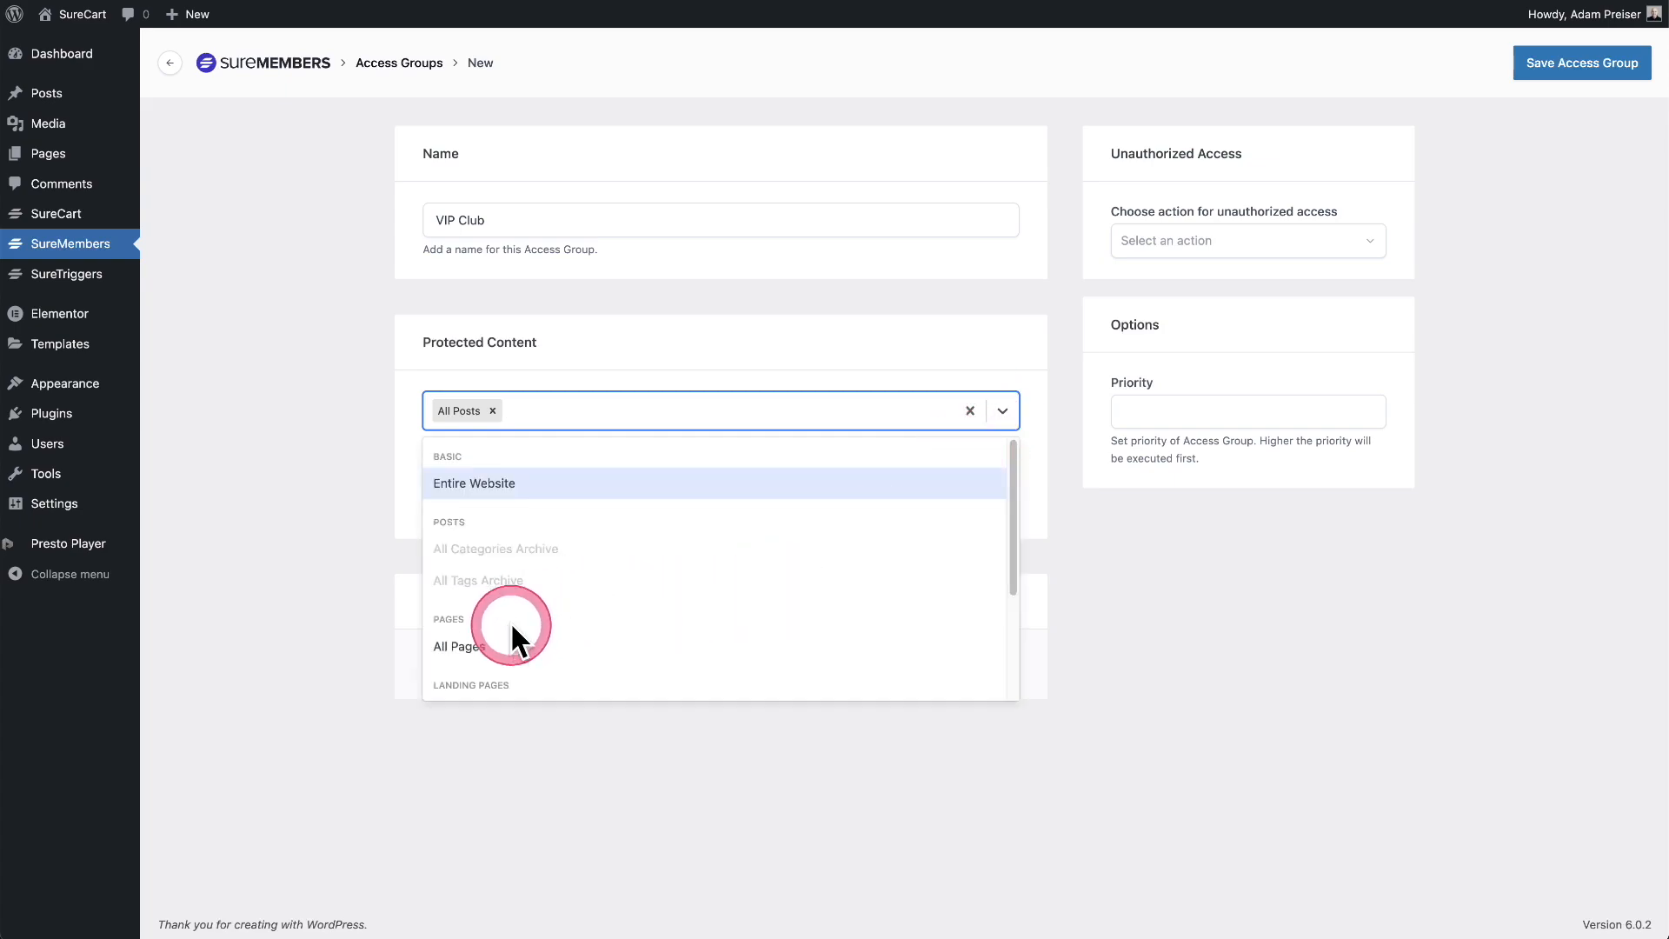
click(514, 646)
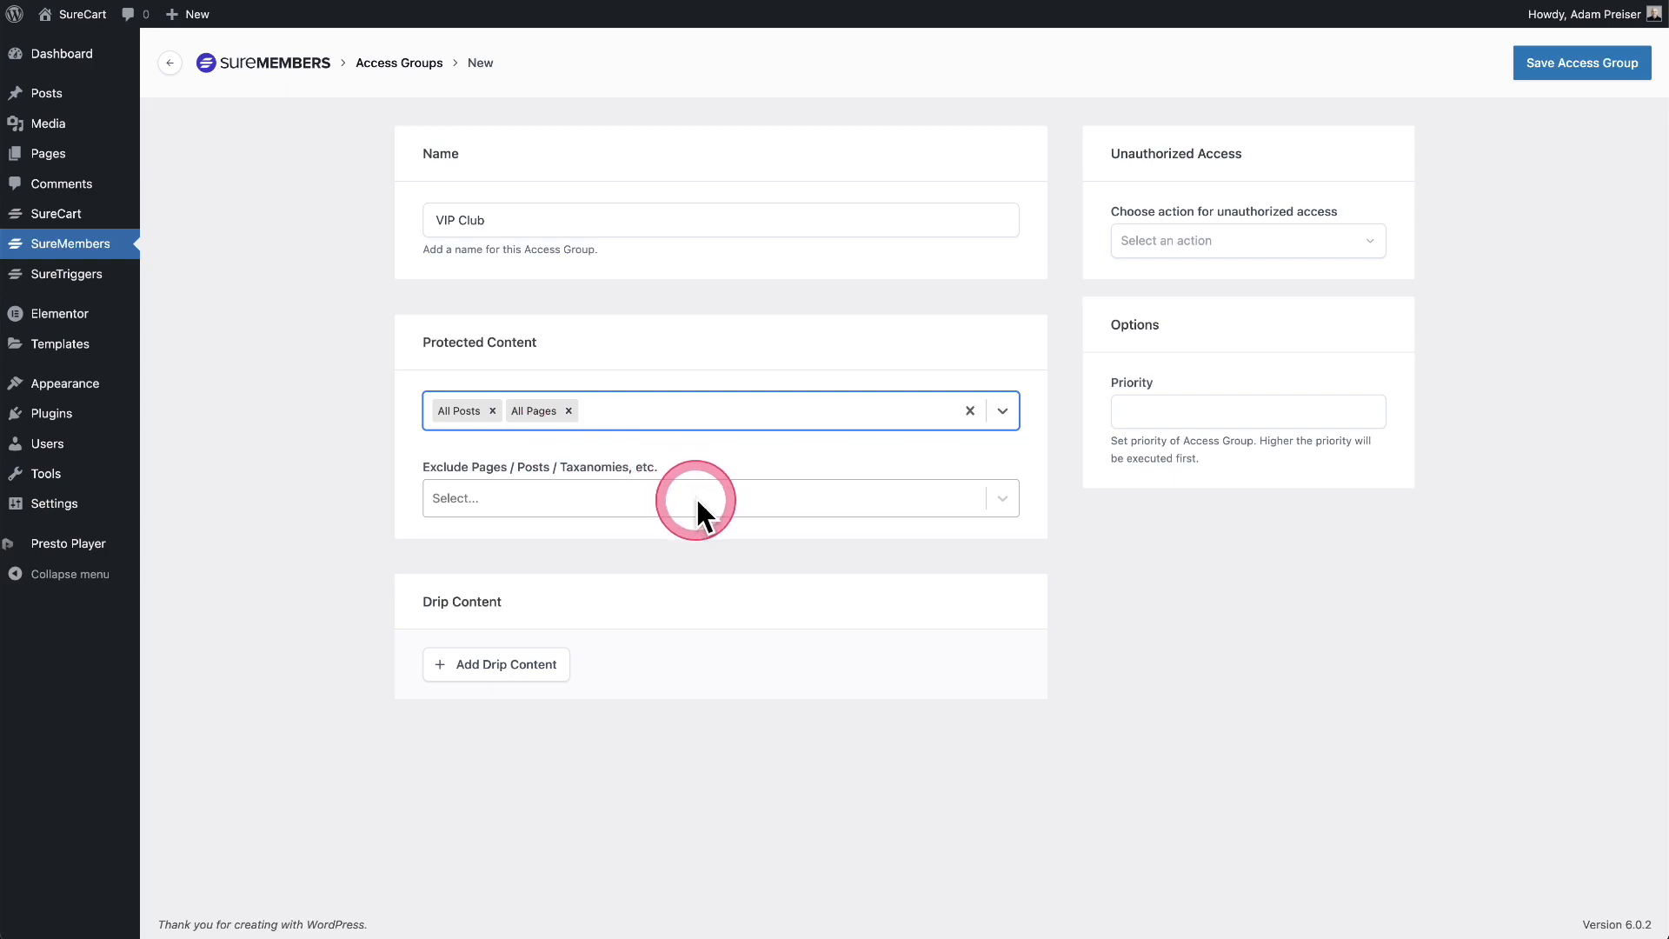
click(568, 411)
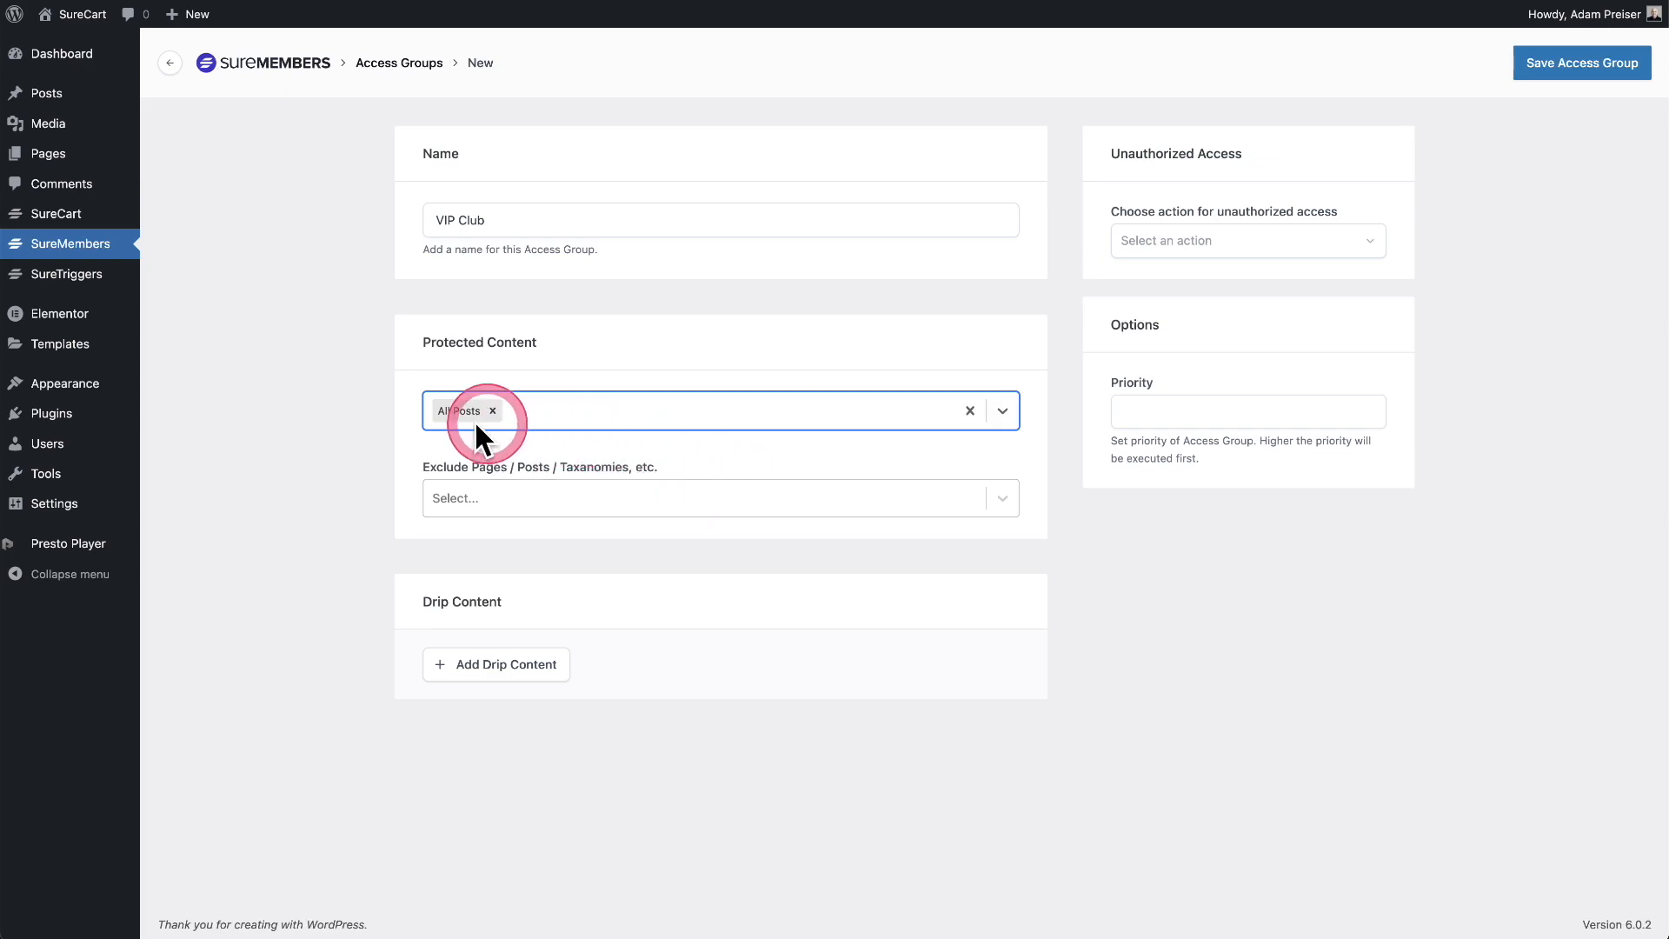
Exclude the posts Hello world! and Video from the group's protected content.
click(602, 507)
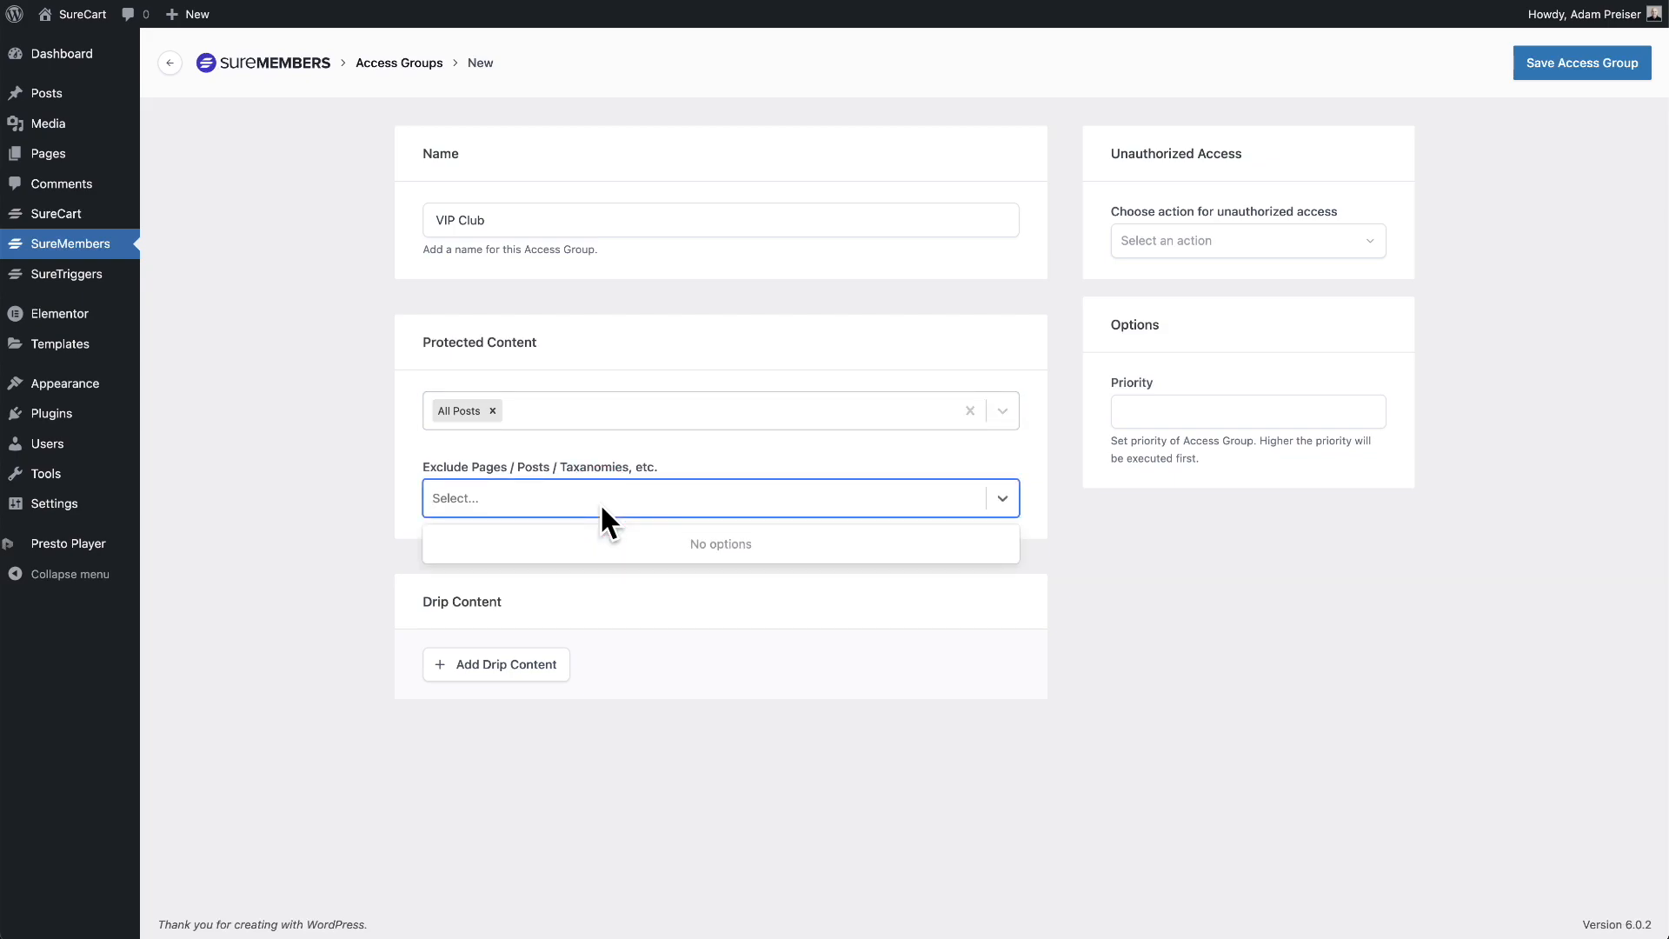
text(hel)
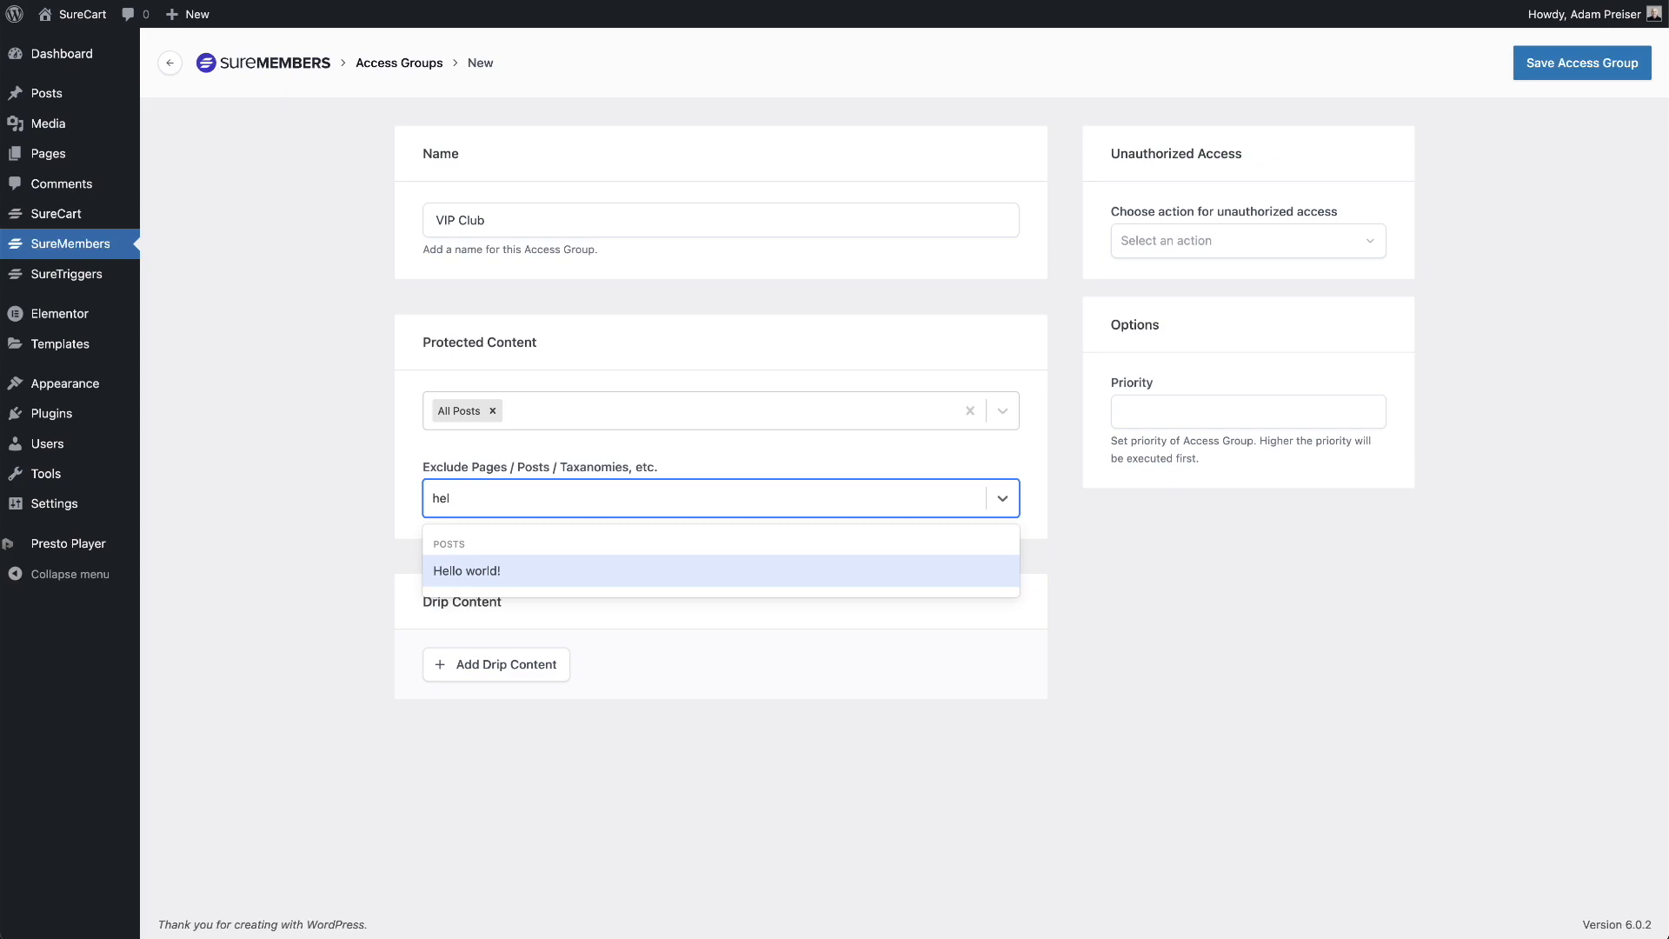
click(657, 558)
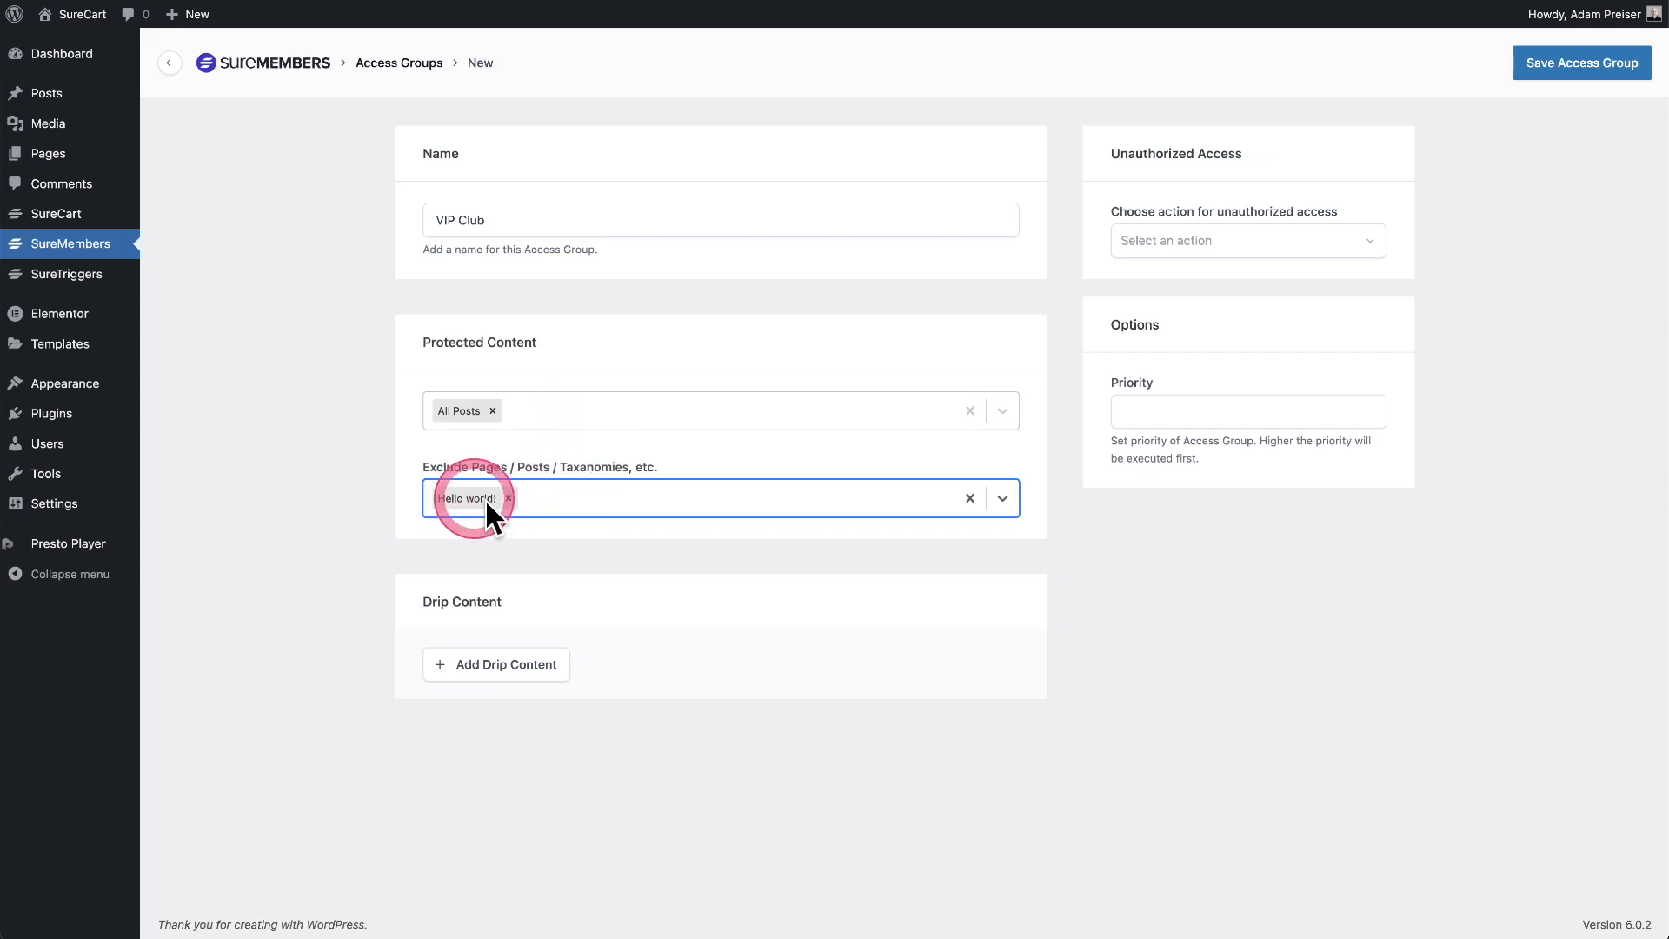
click(1003, 497)
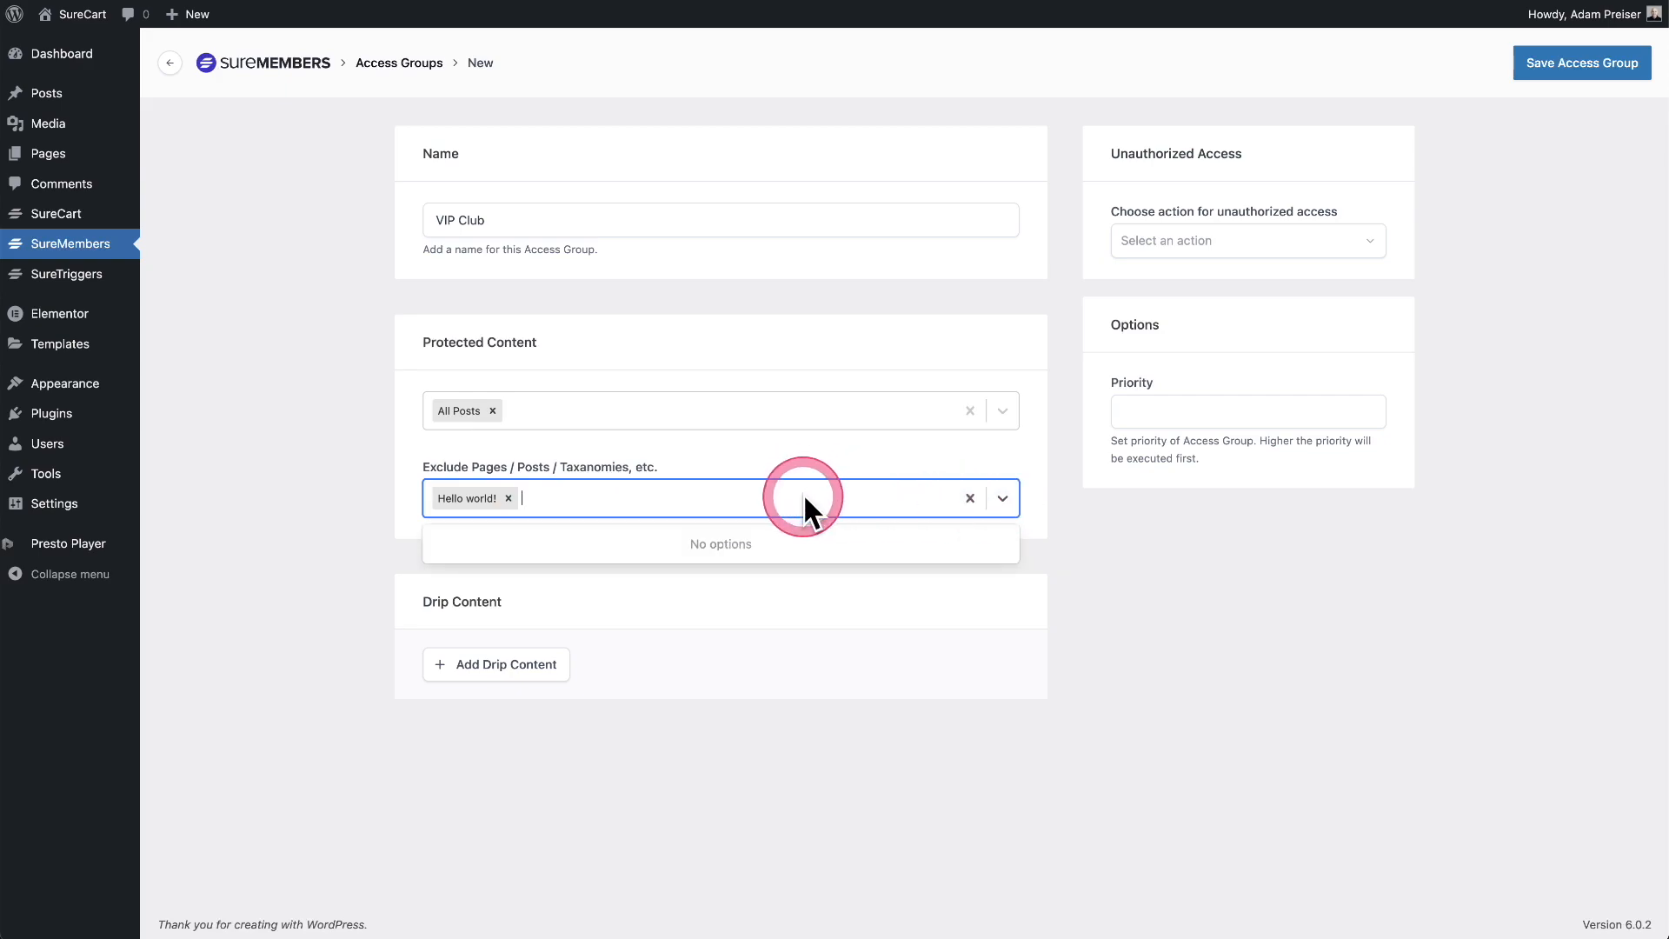
text(video)
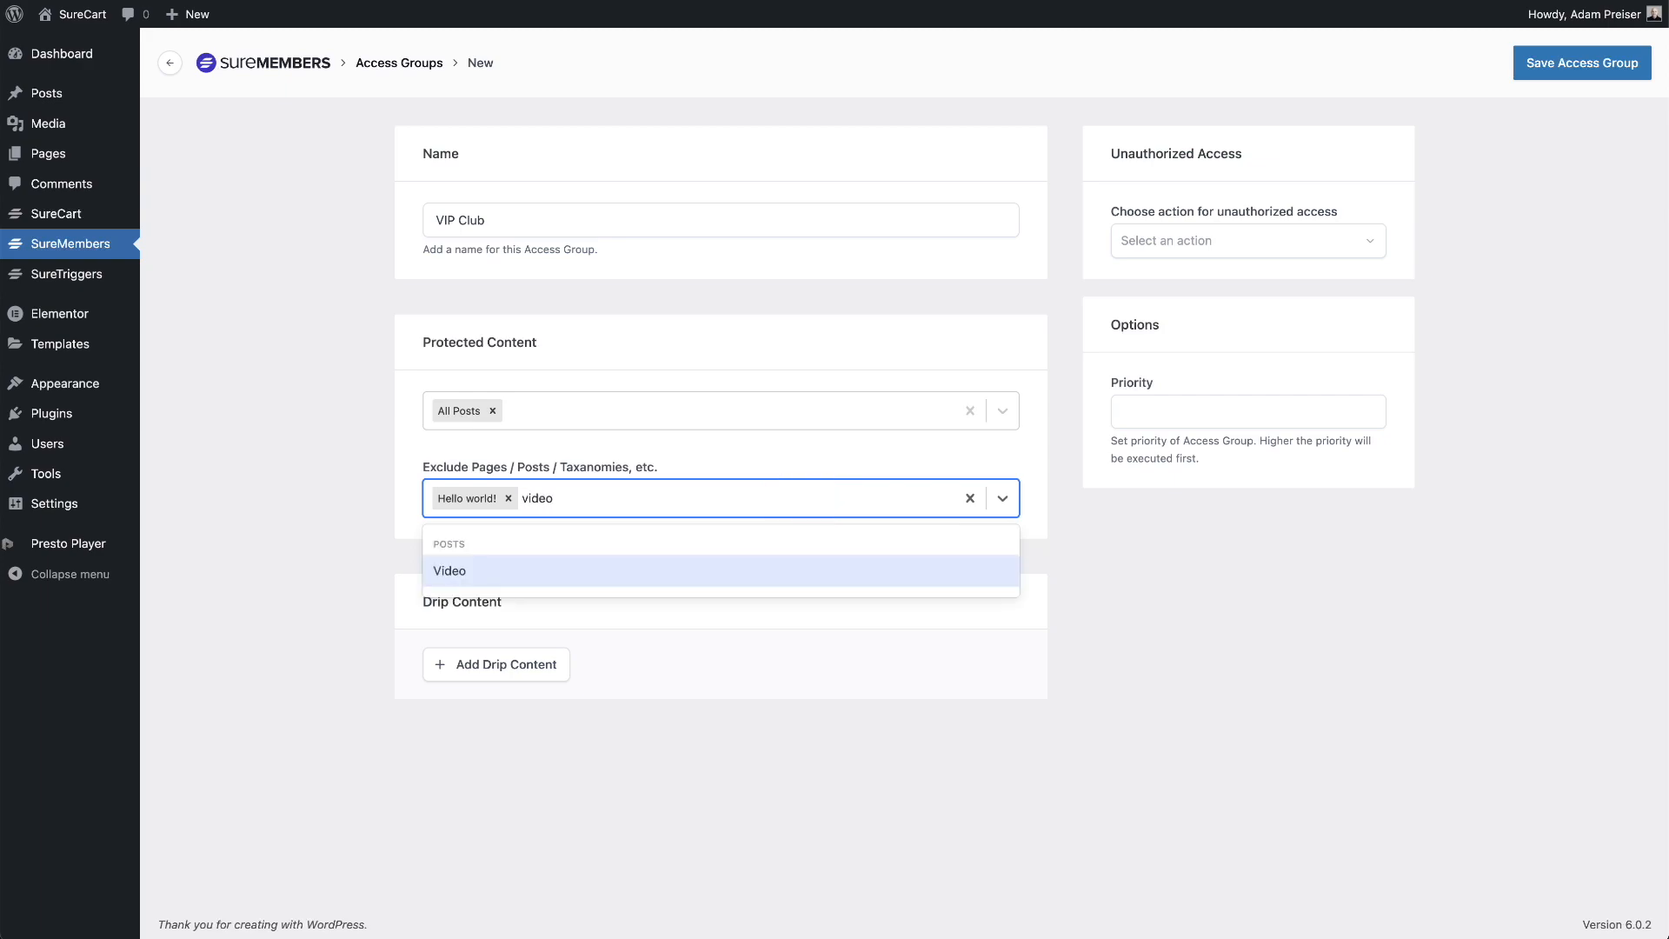
click(698, 570)
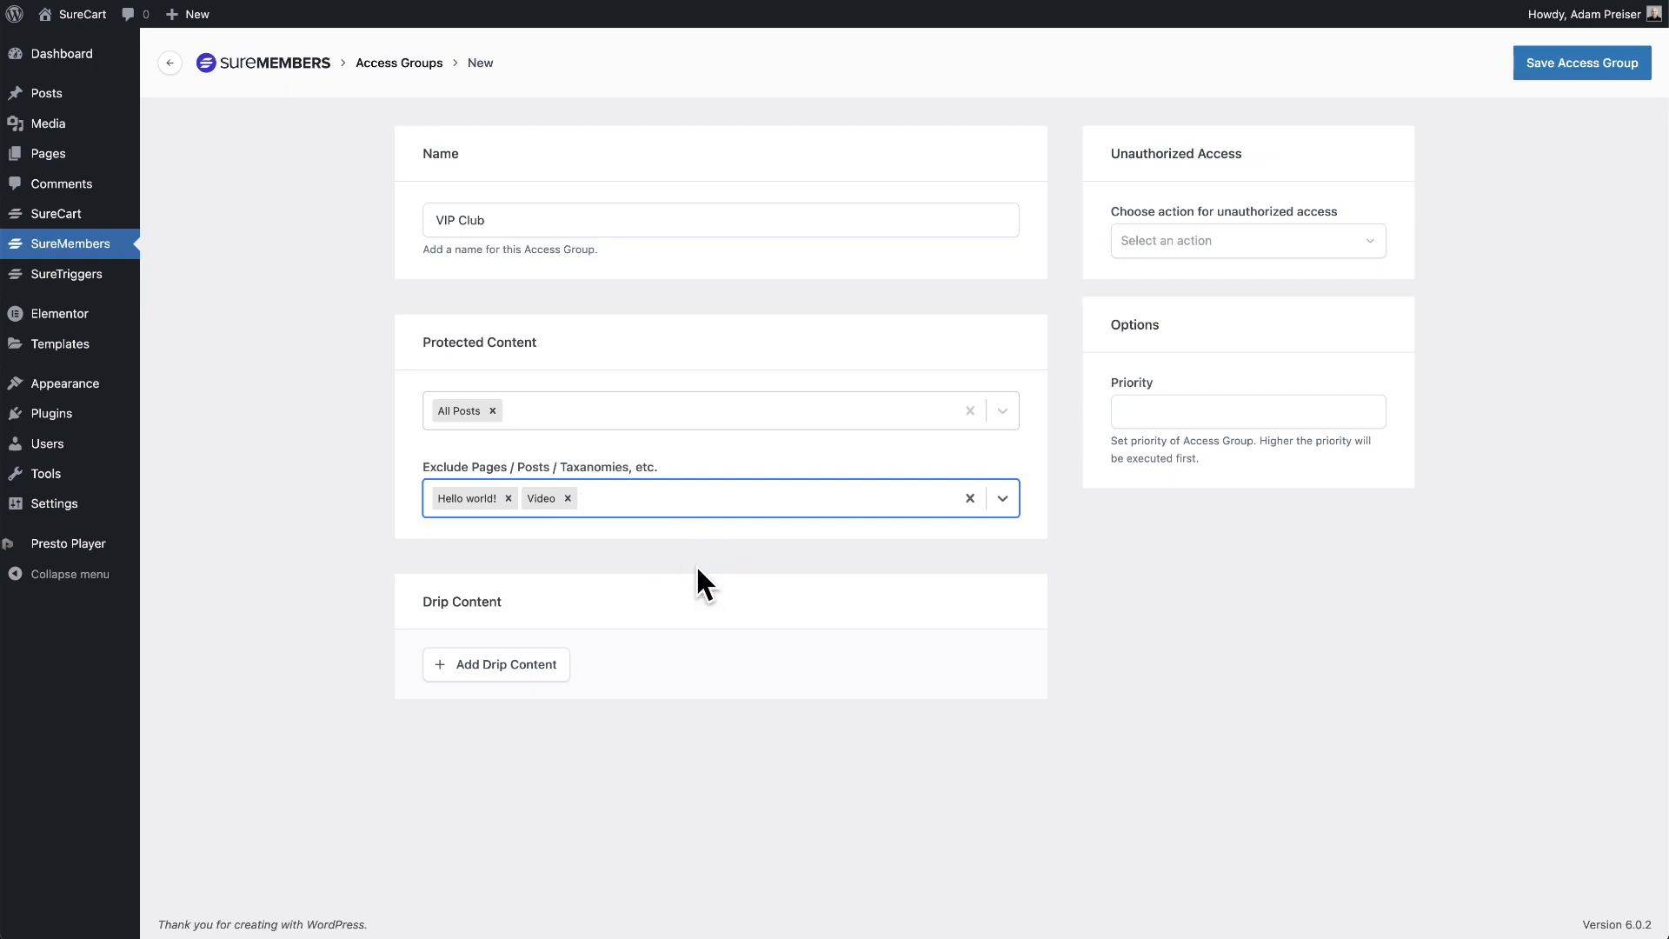
click(675, 529)
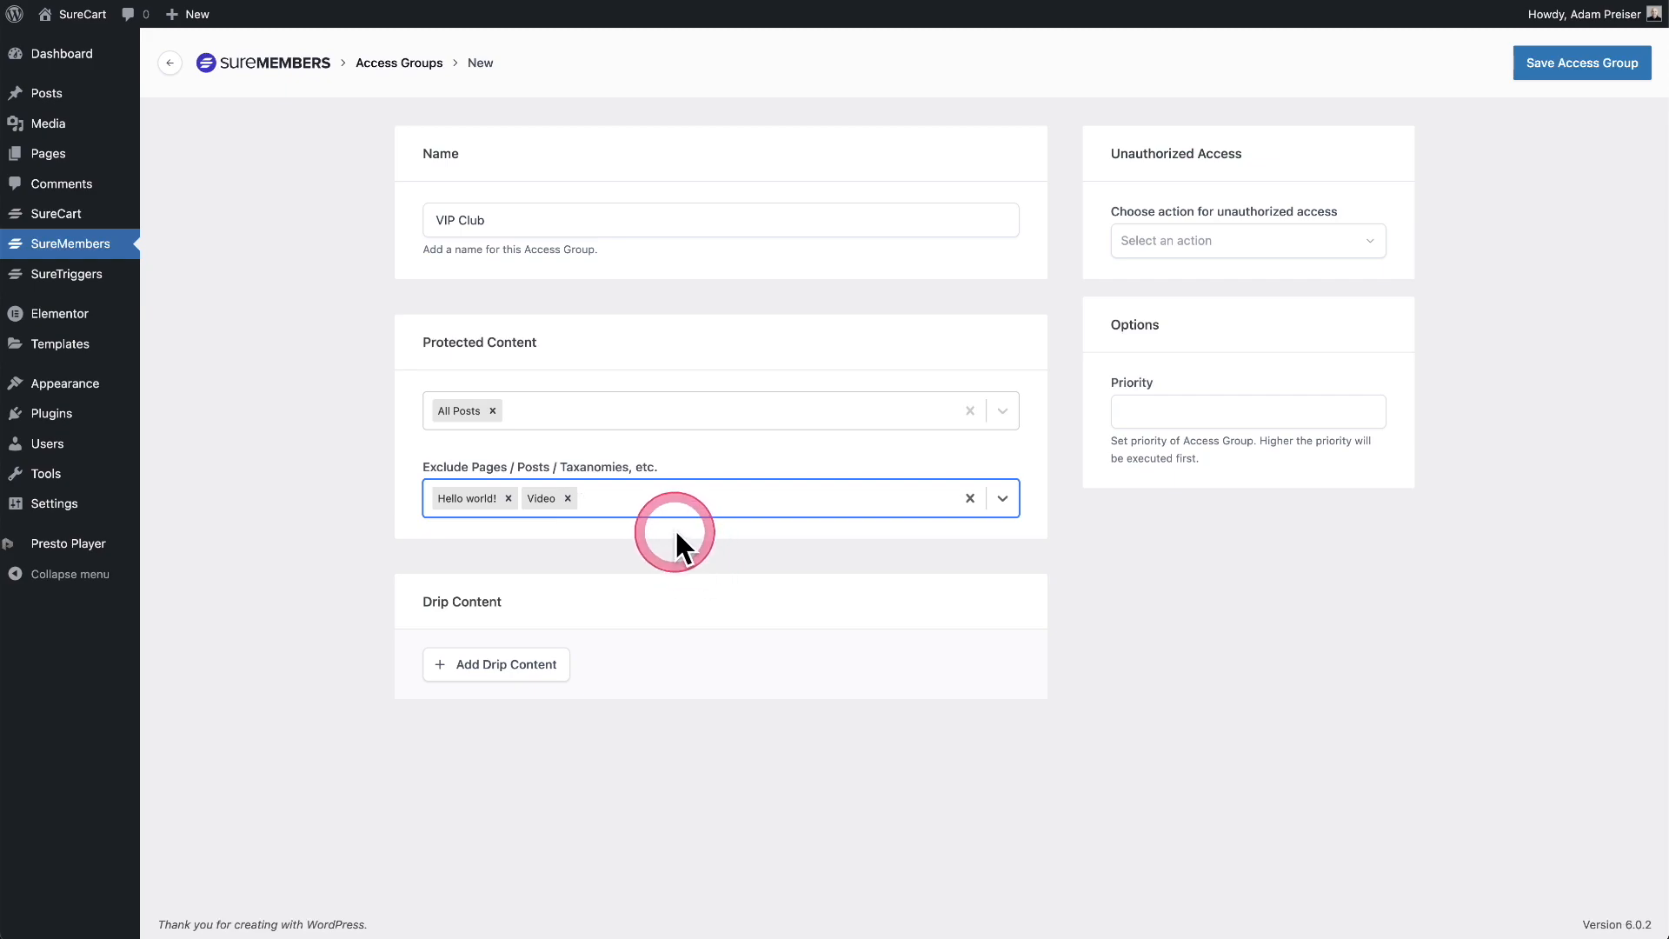
Remove the Video and Hello world! exclusions and the All Posts rule from the access group.
click(567, 498)
click(508, 499)
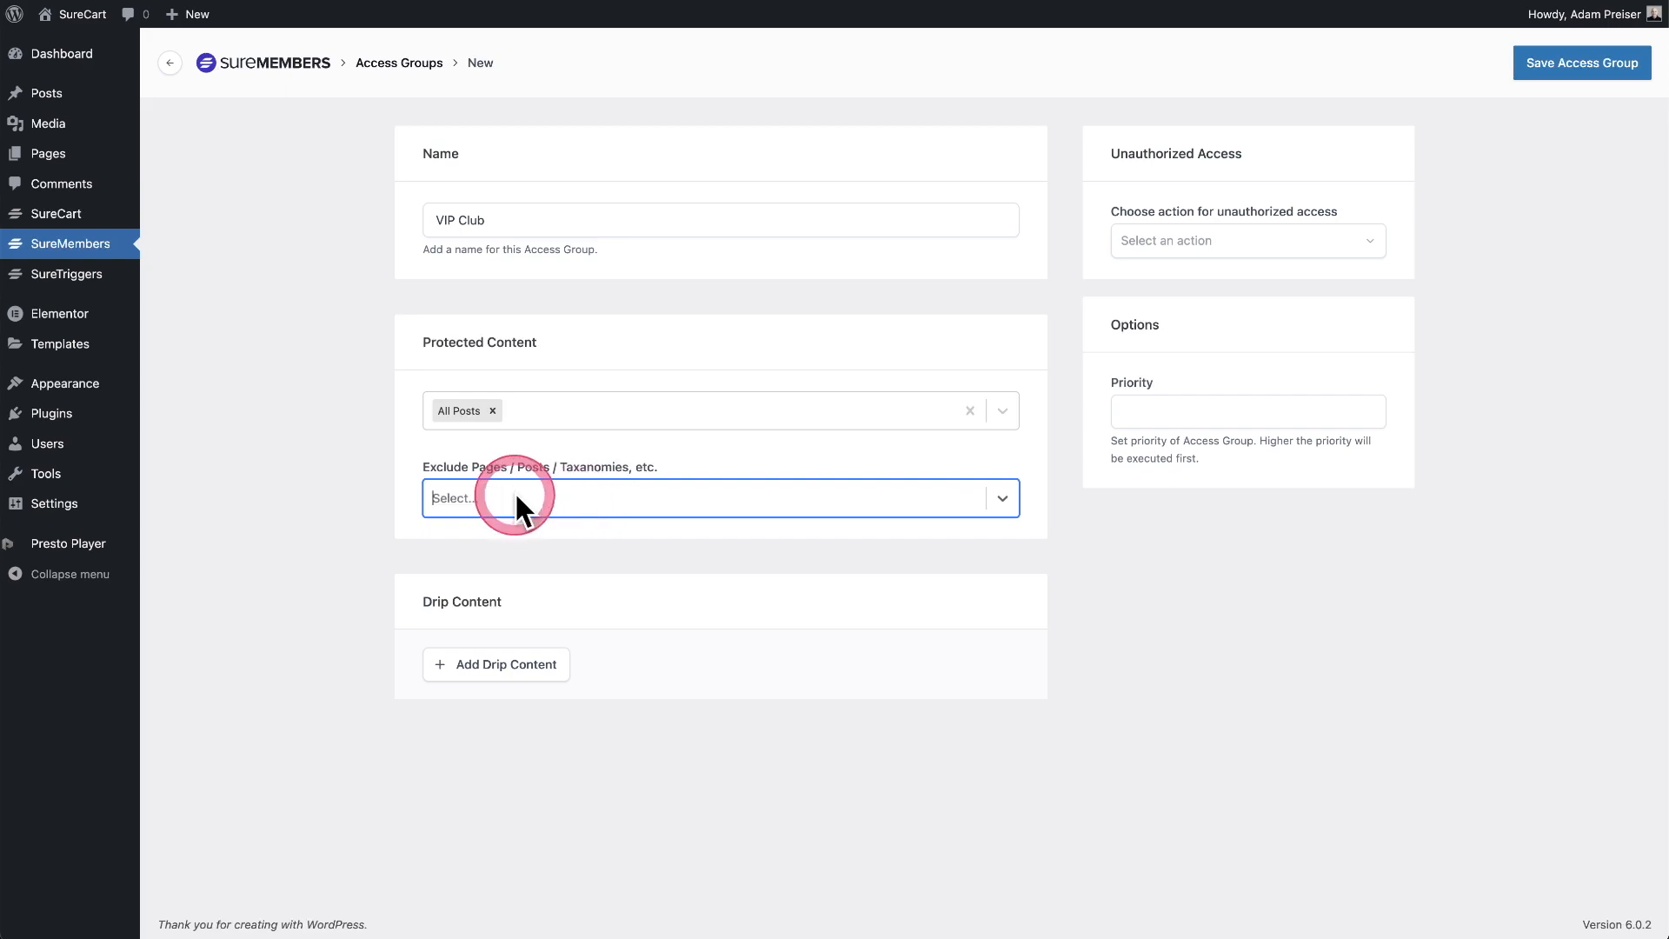
click(492, 410)
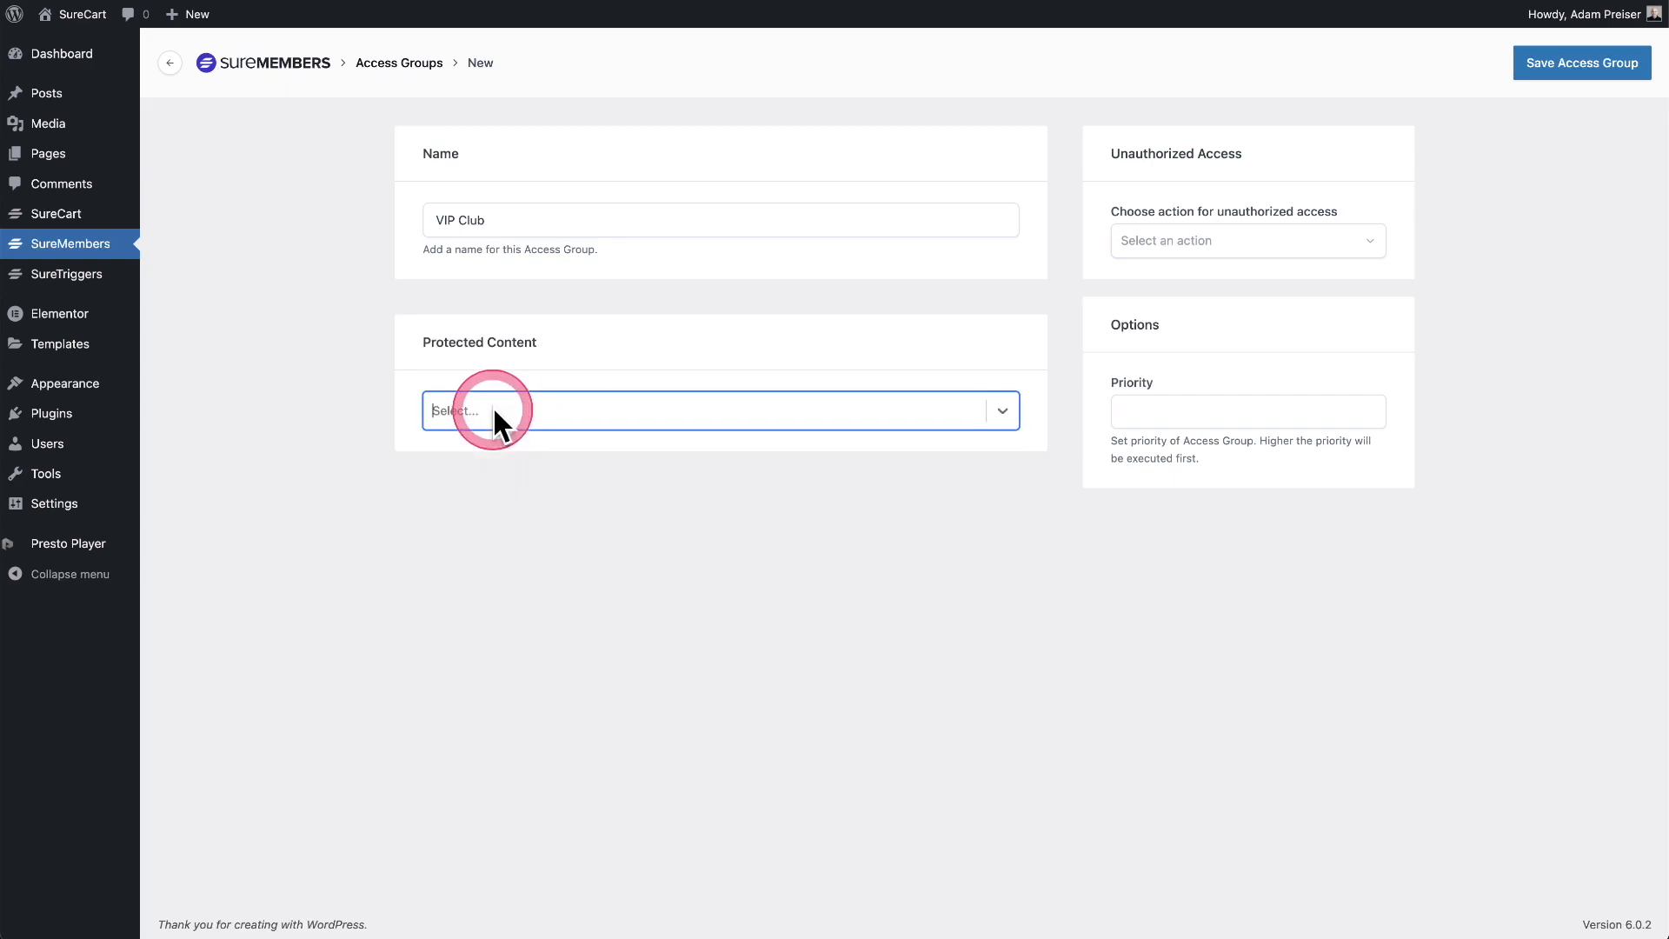
Set the group's protected content to Specific Pages / Posts / Taxanomies, etc.
click(1002, 410)
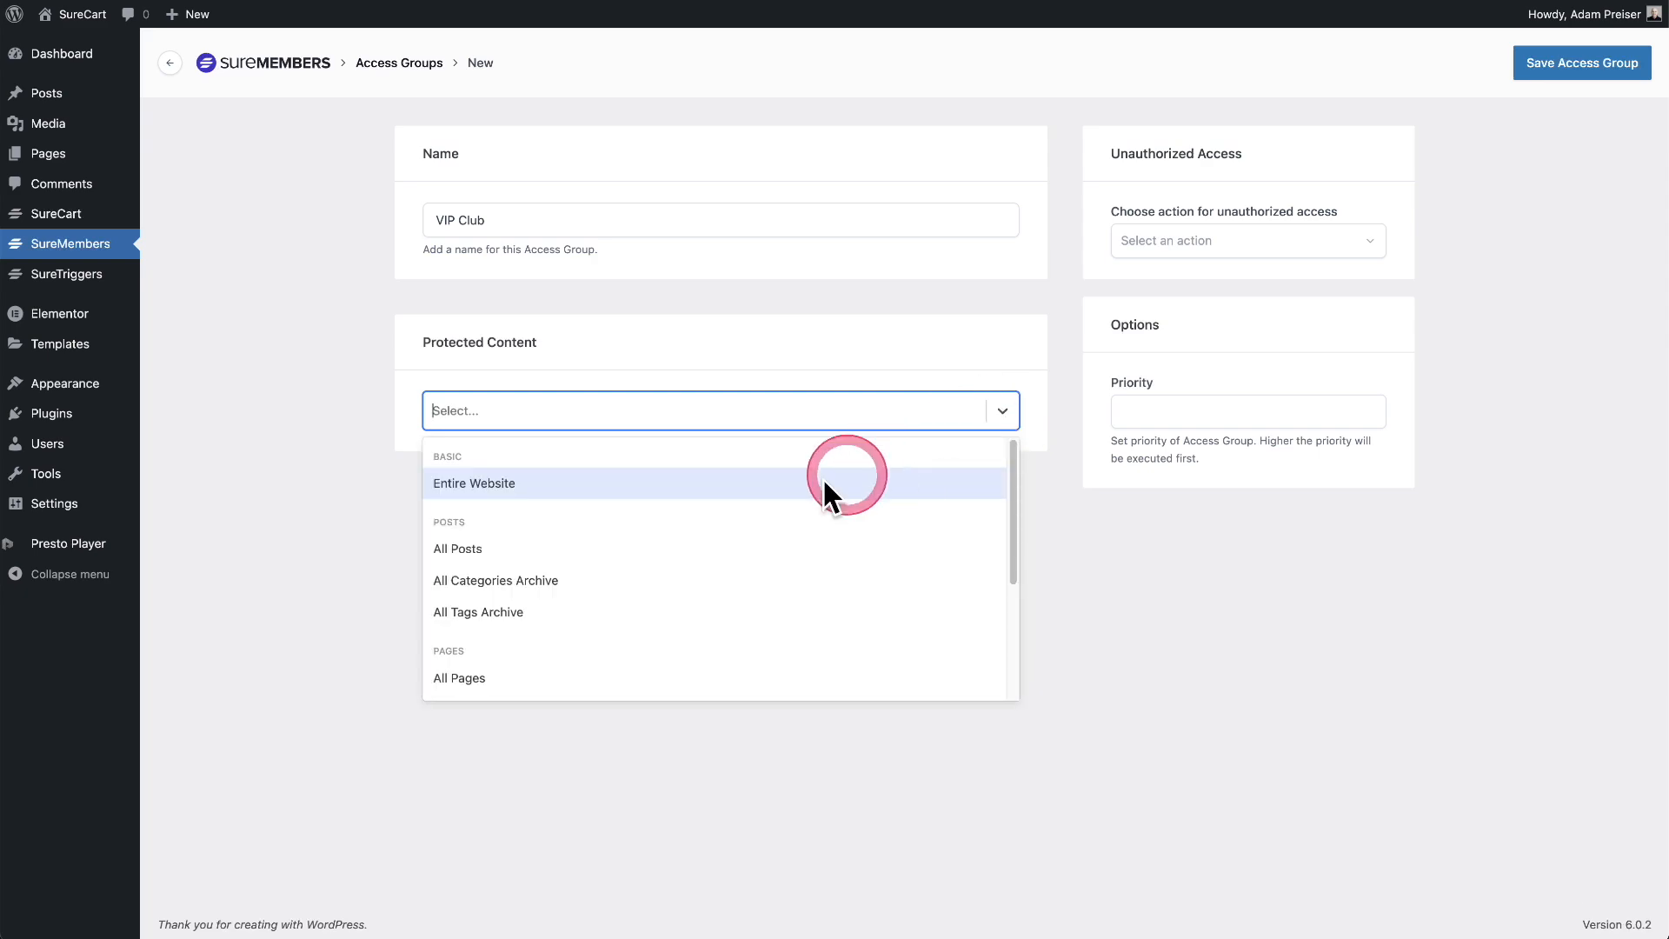
scroll(700, 506, down, 3)
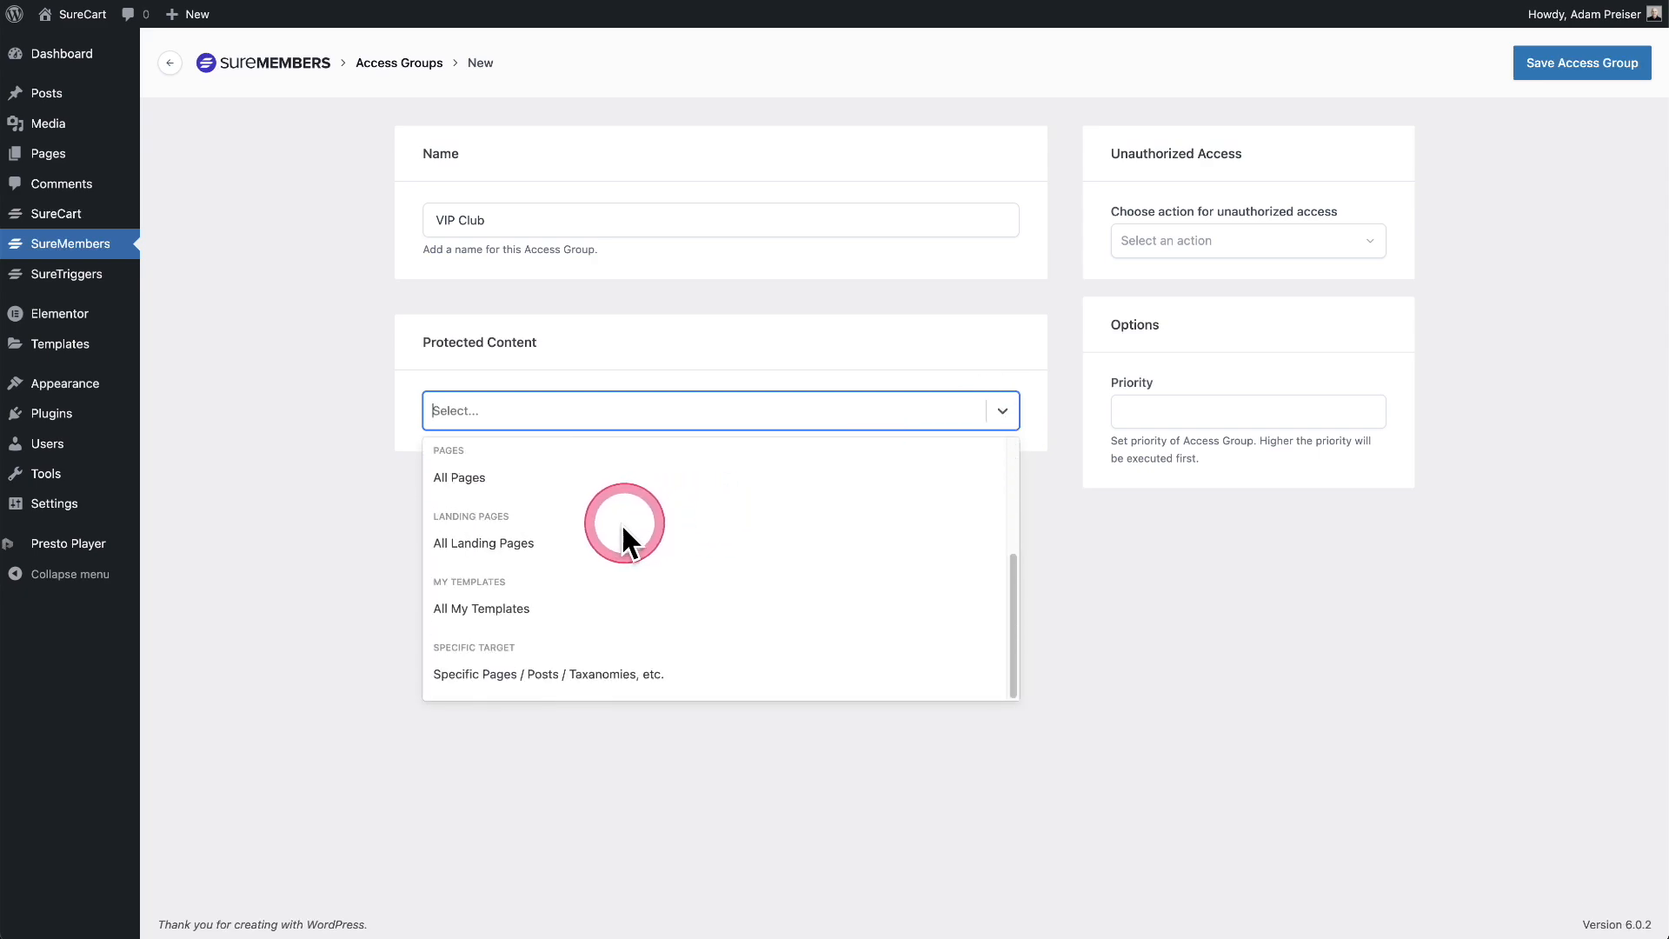
click(580, 678)
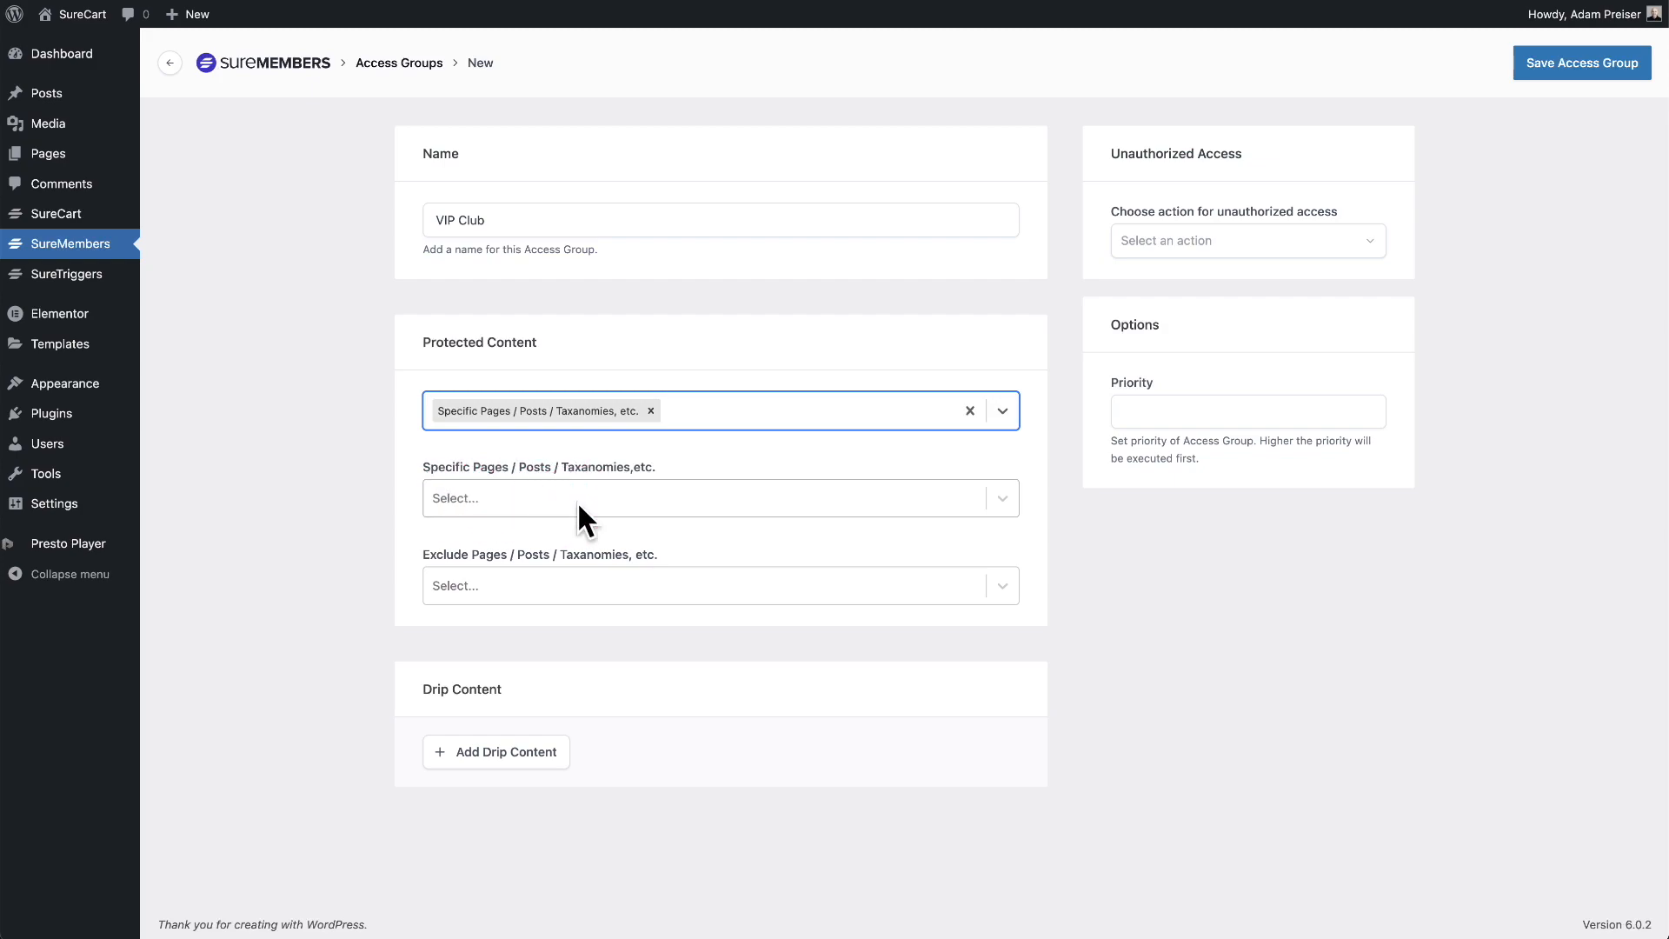
Add All singulars from Week 1 as the specific content protected by the access group.
click(630, 494)
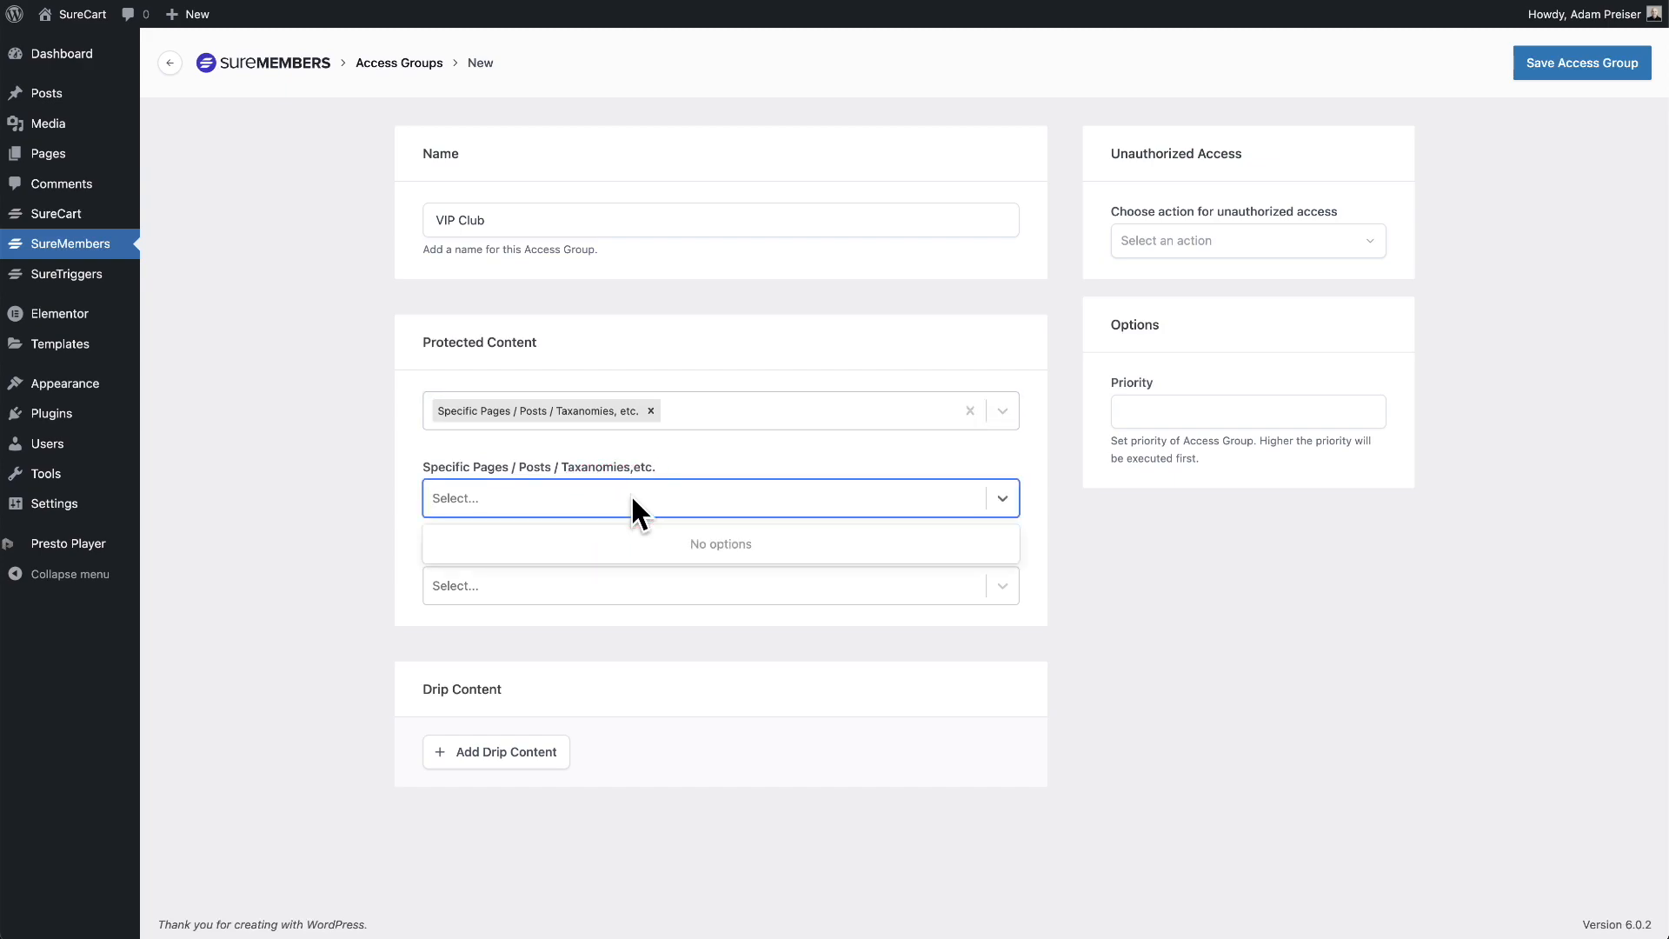
click(289, 474)
click(510, 575)
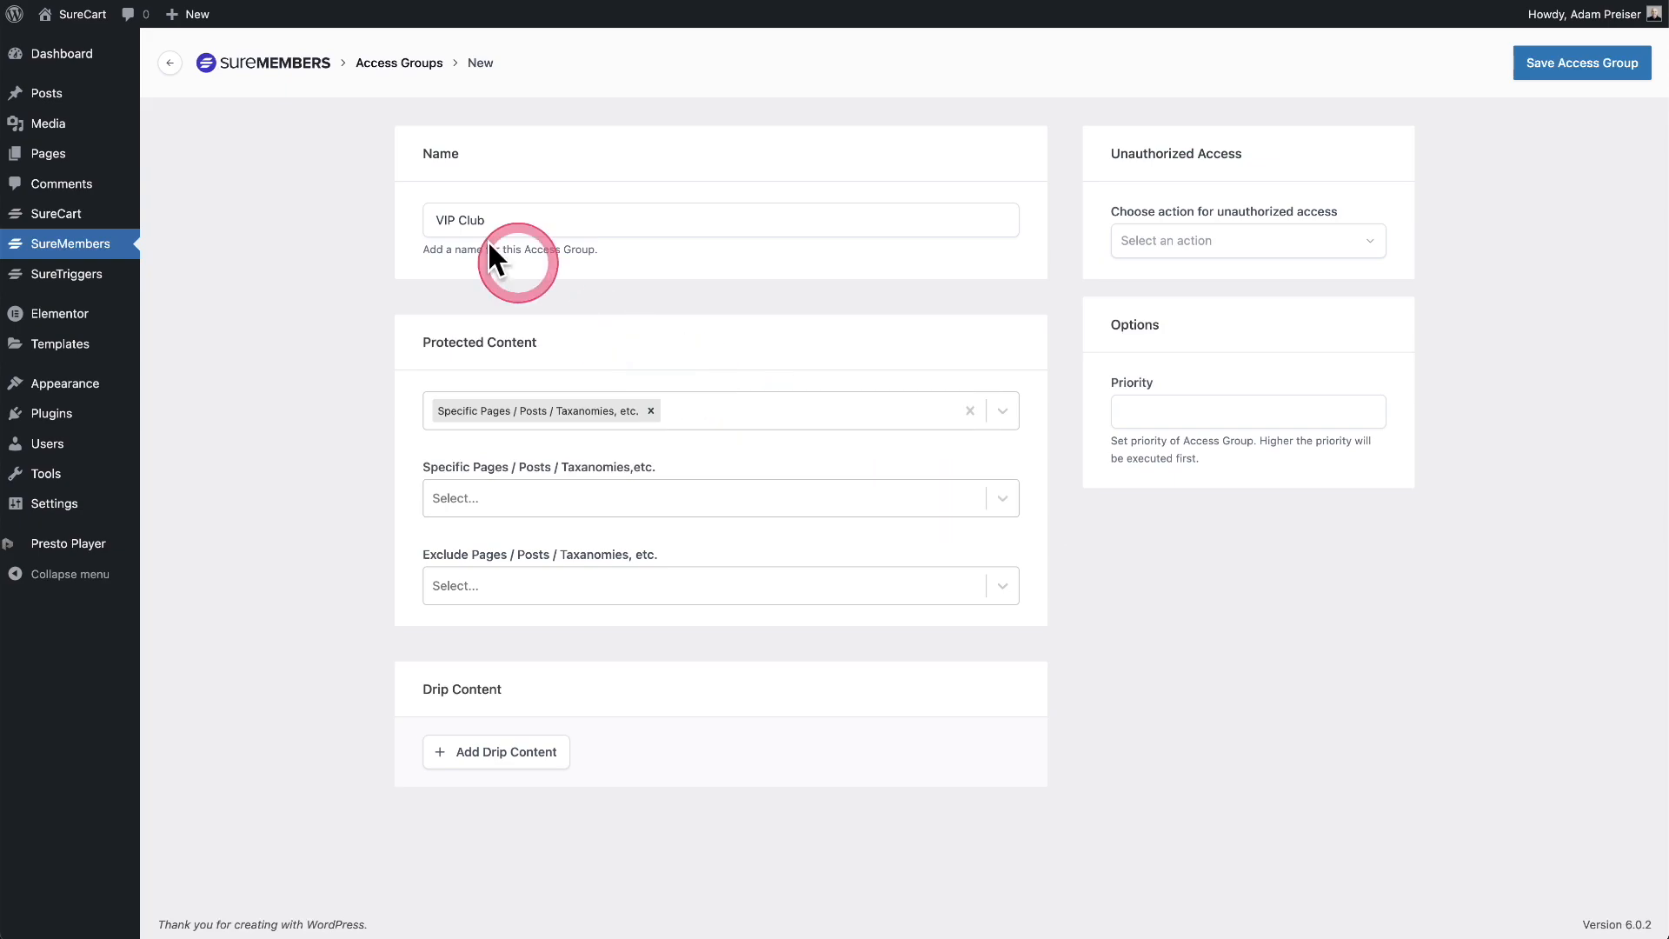
mouse_move(62, 94)
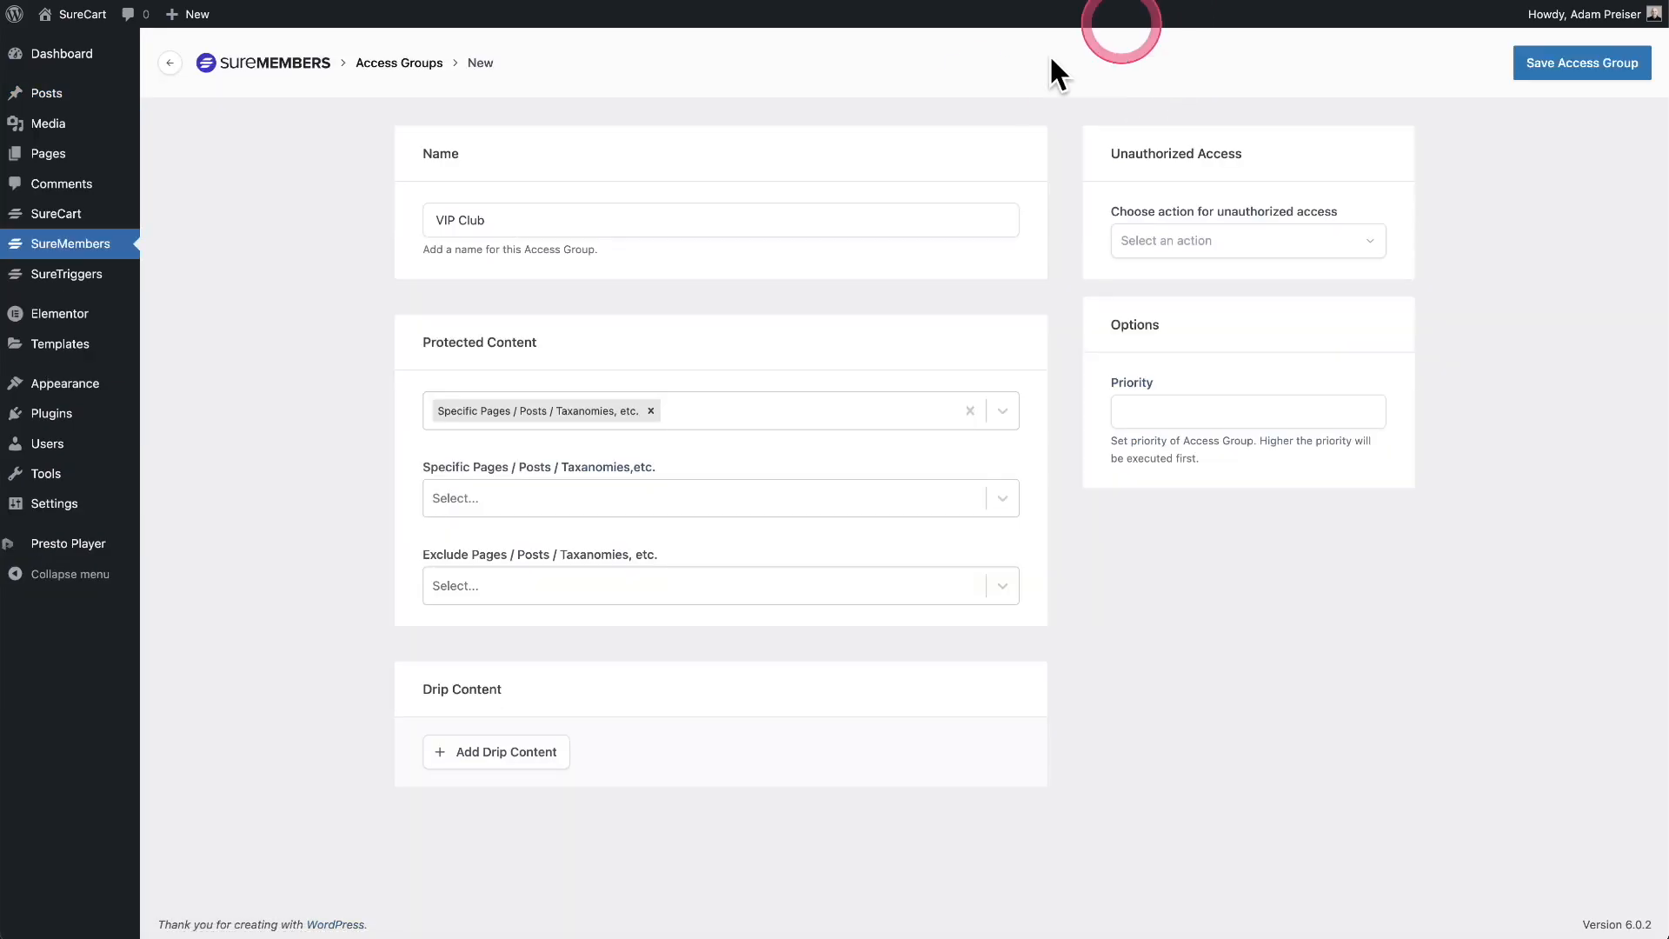
click(530, 501)
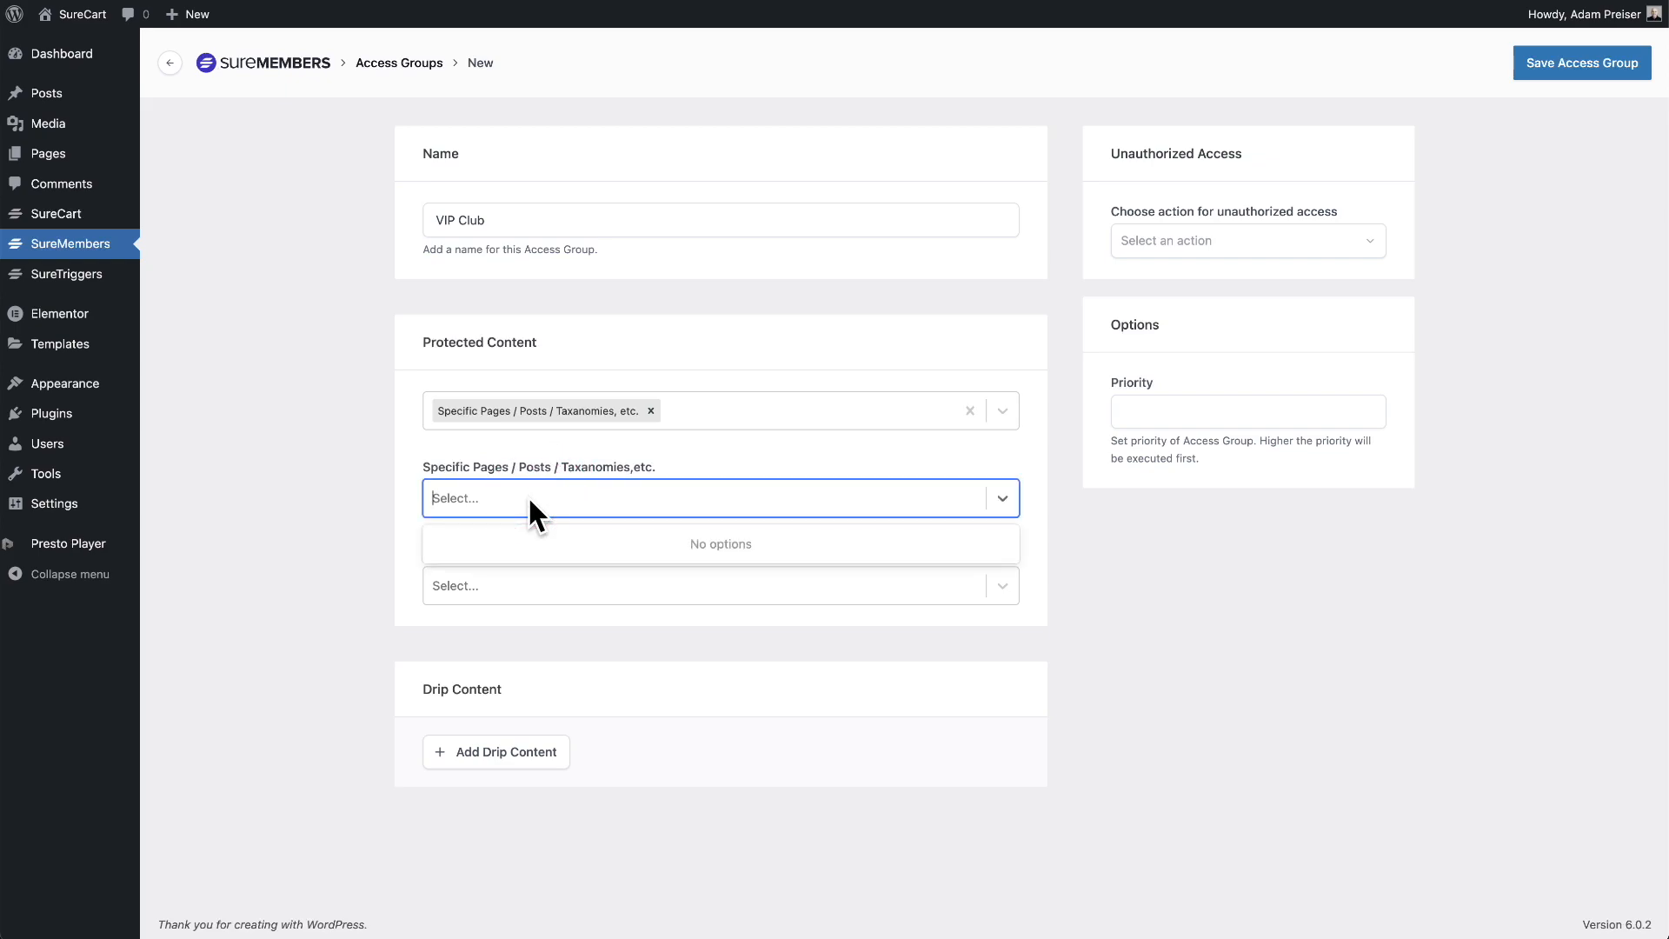
text(week)
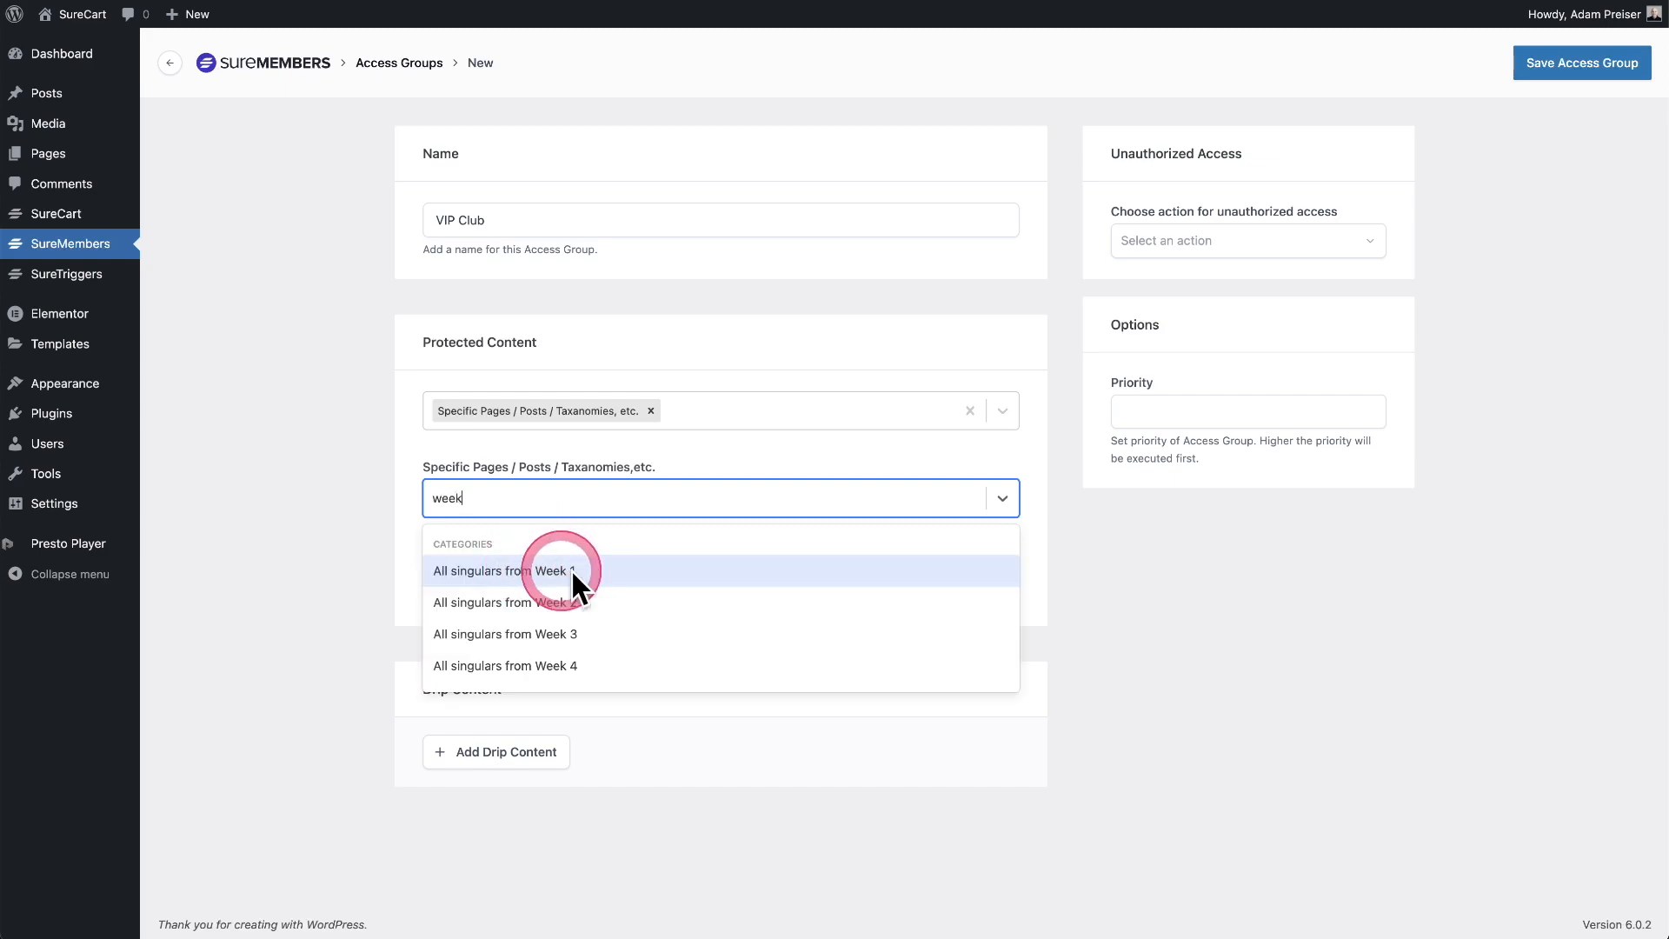
click(579, 570)
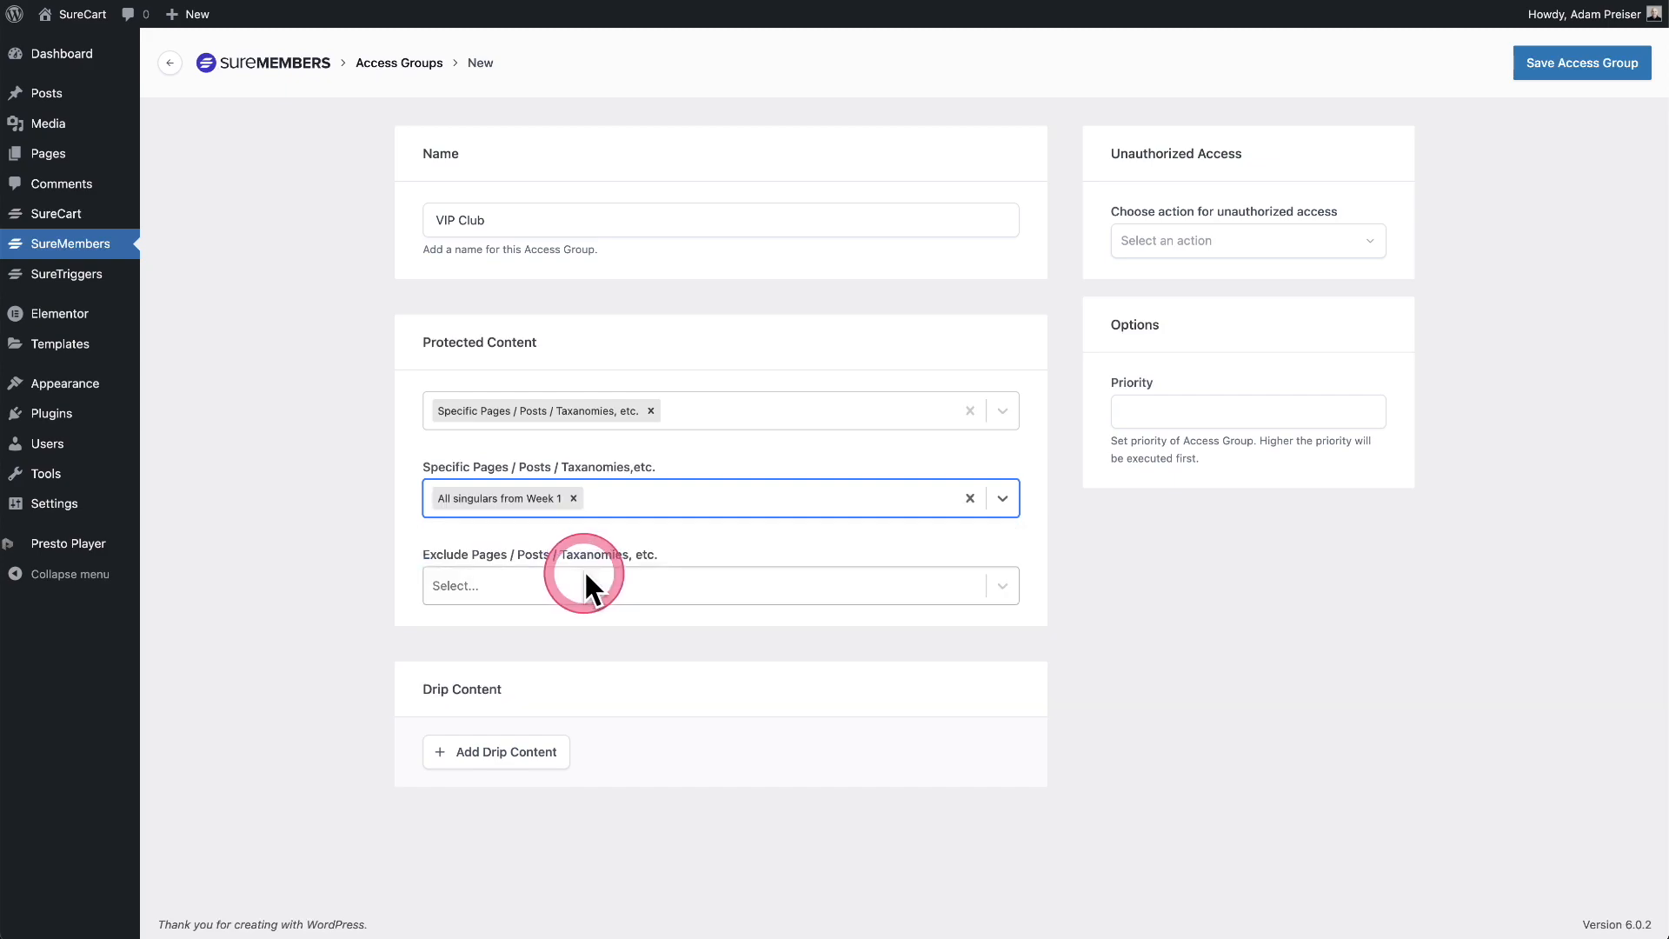
click(1126, 623)
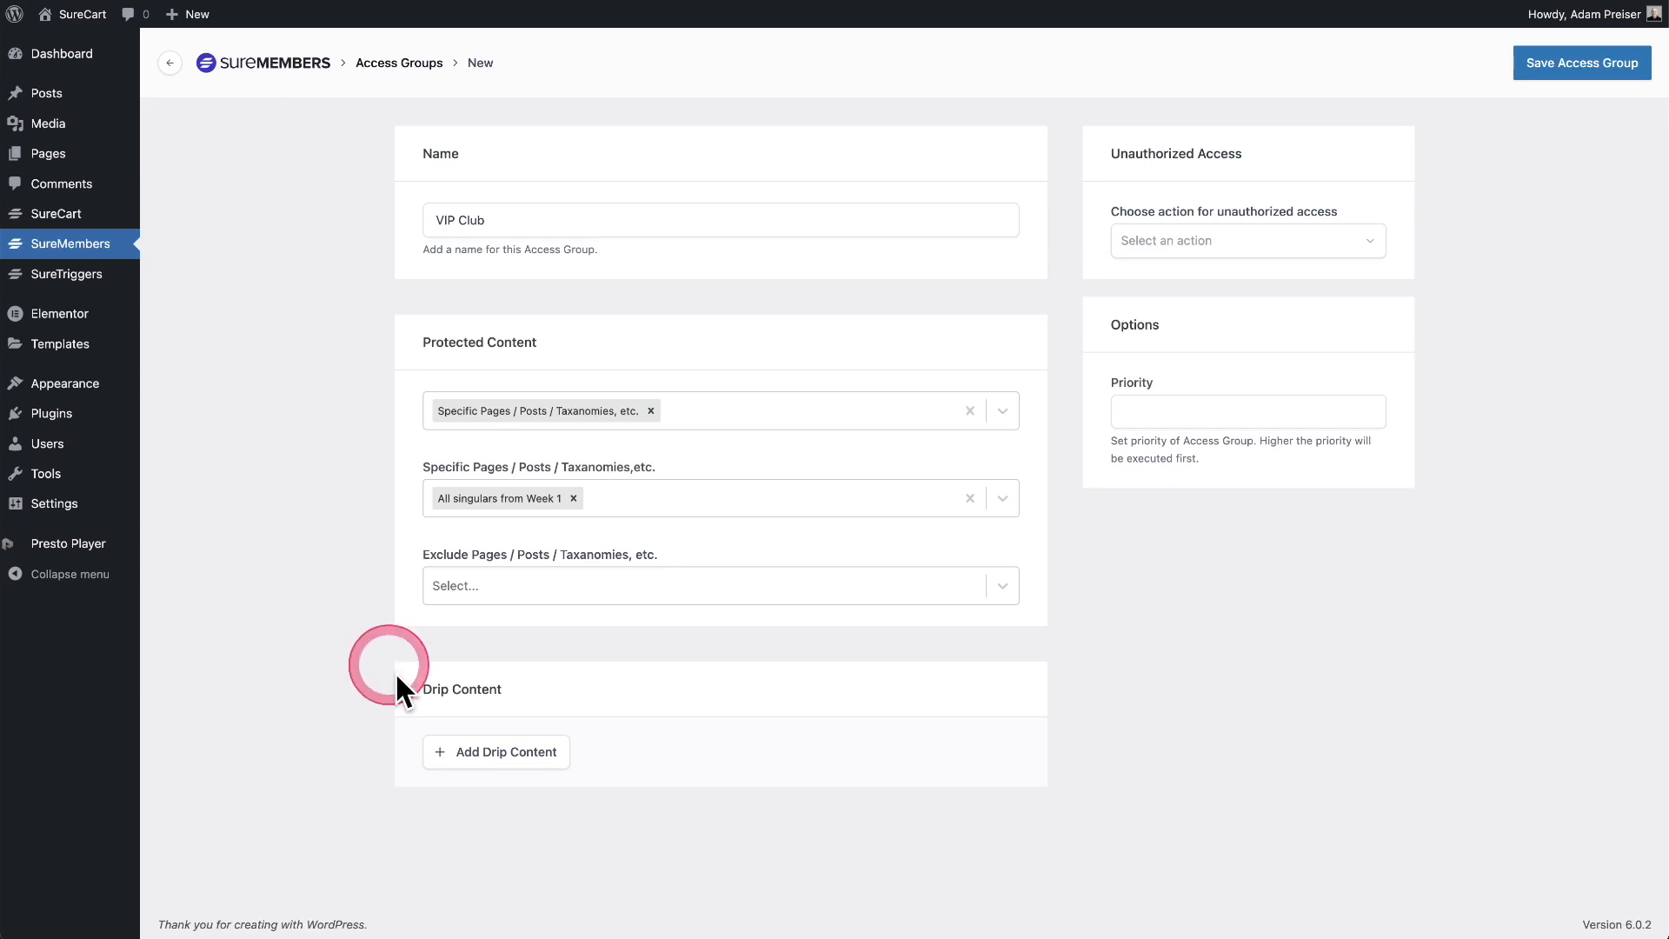
Add a drip content rule that shows All singulars from Week 2.
click(494, 753)
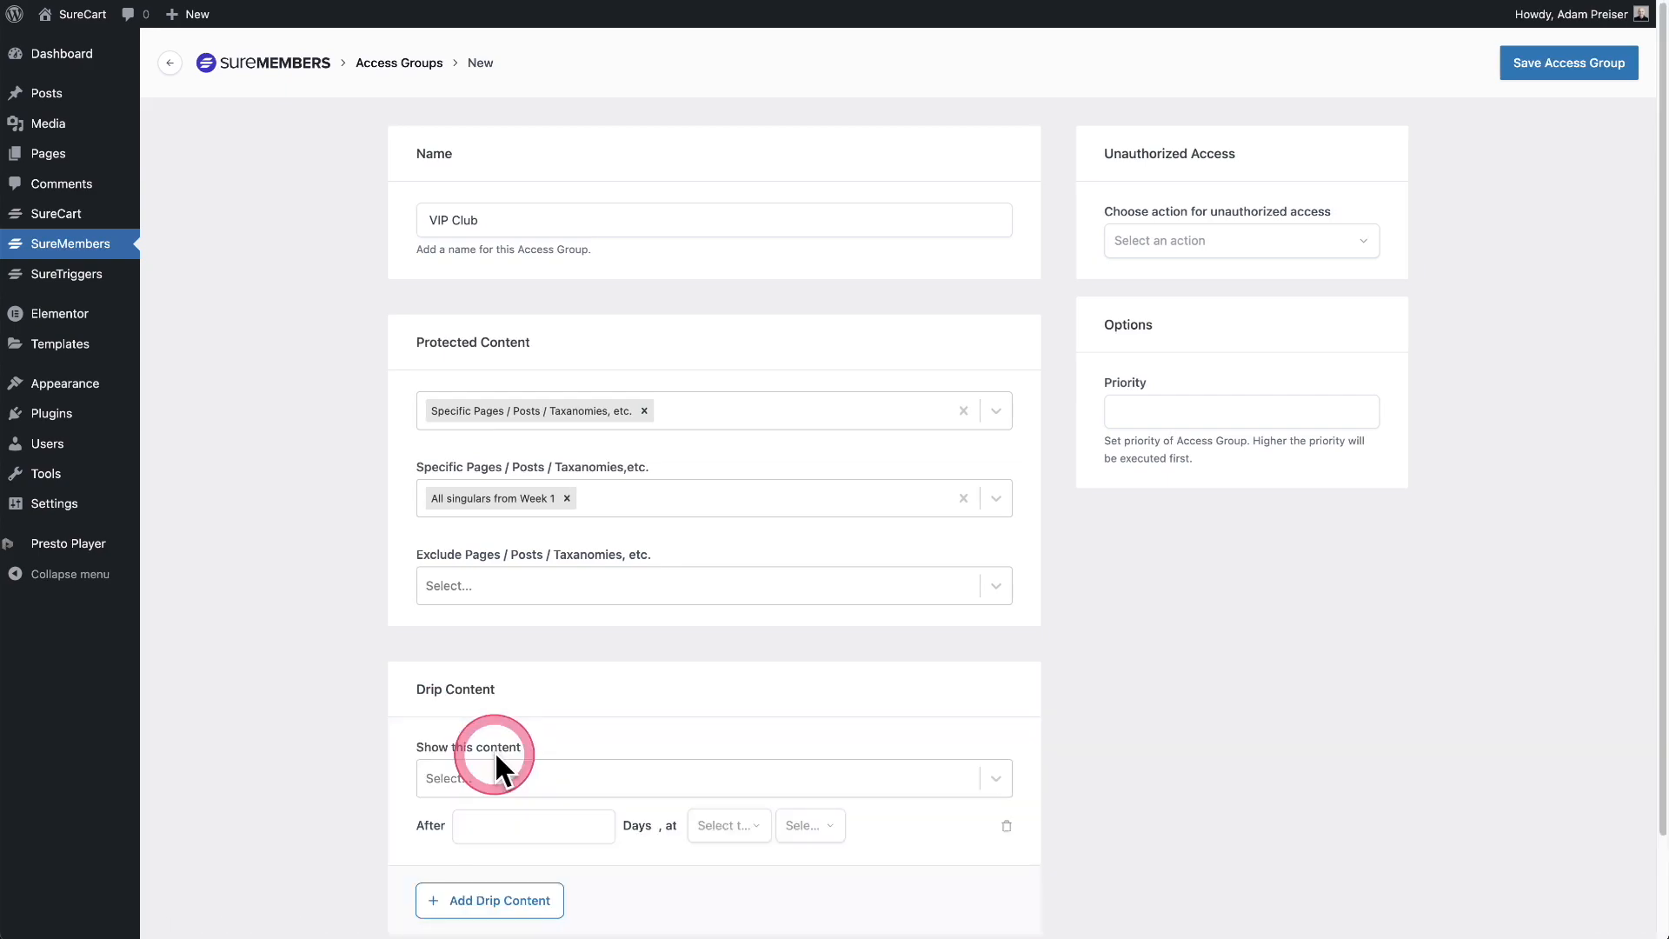
scroll(378, 673, down, 2)
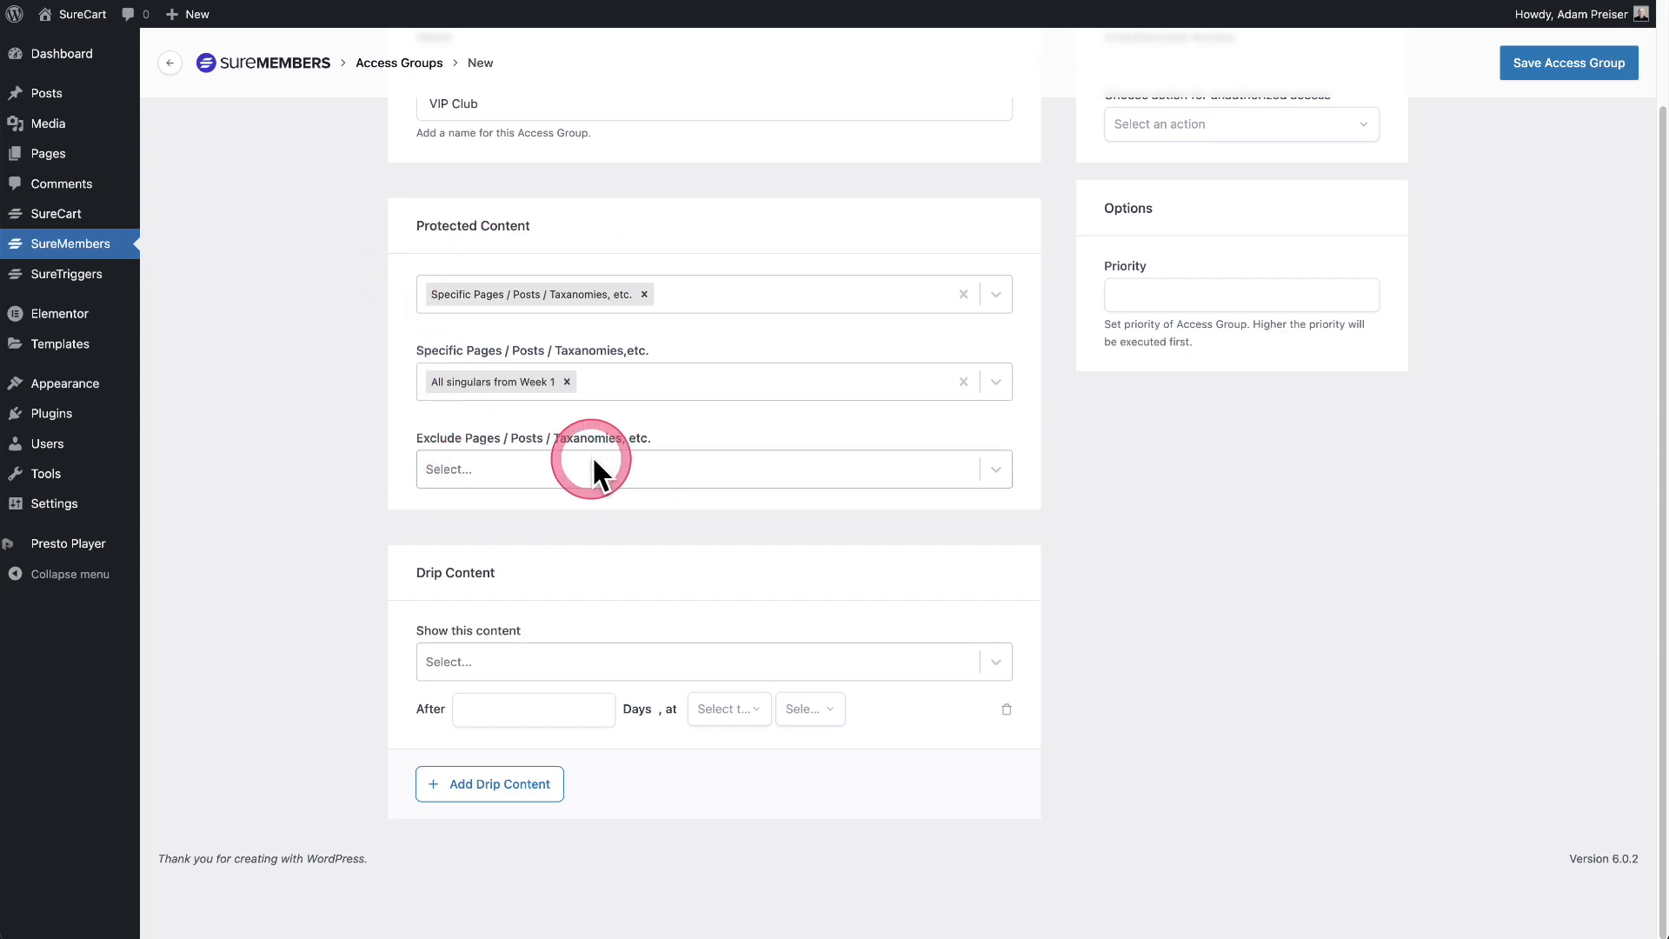
click(590, 664)
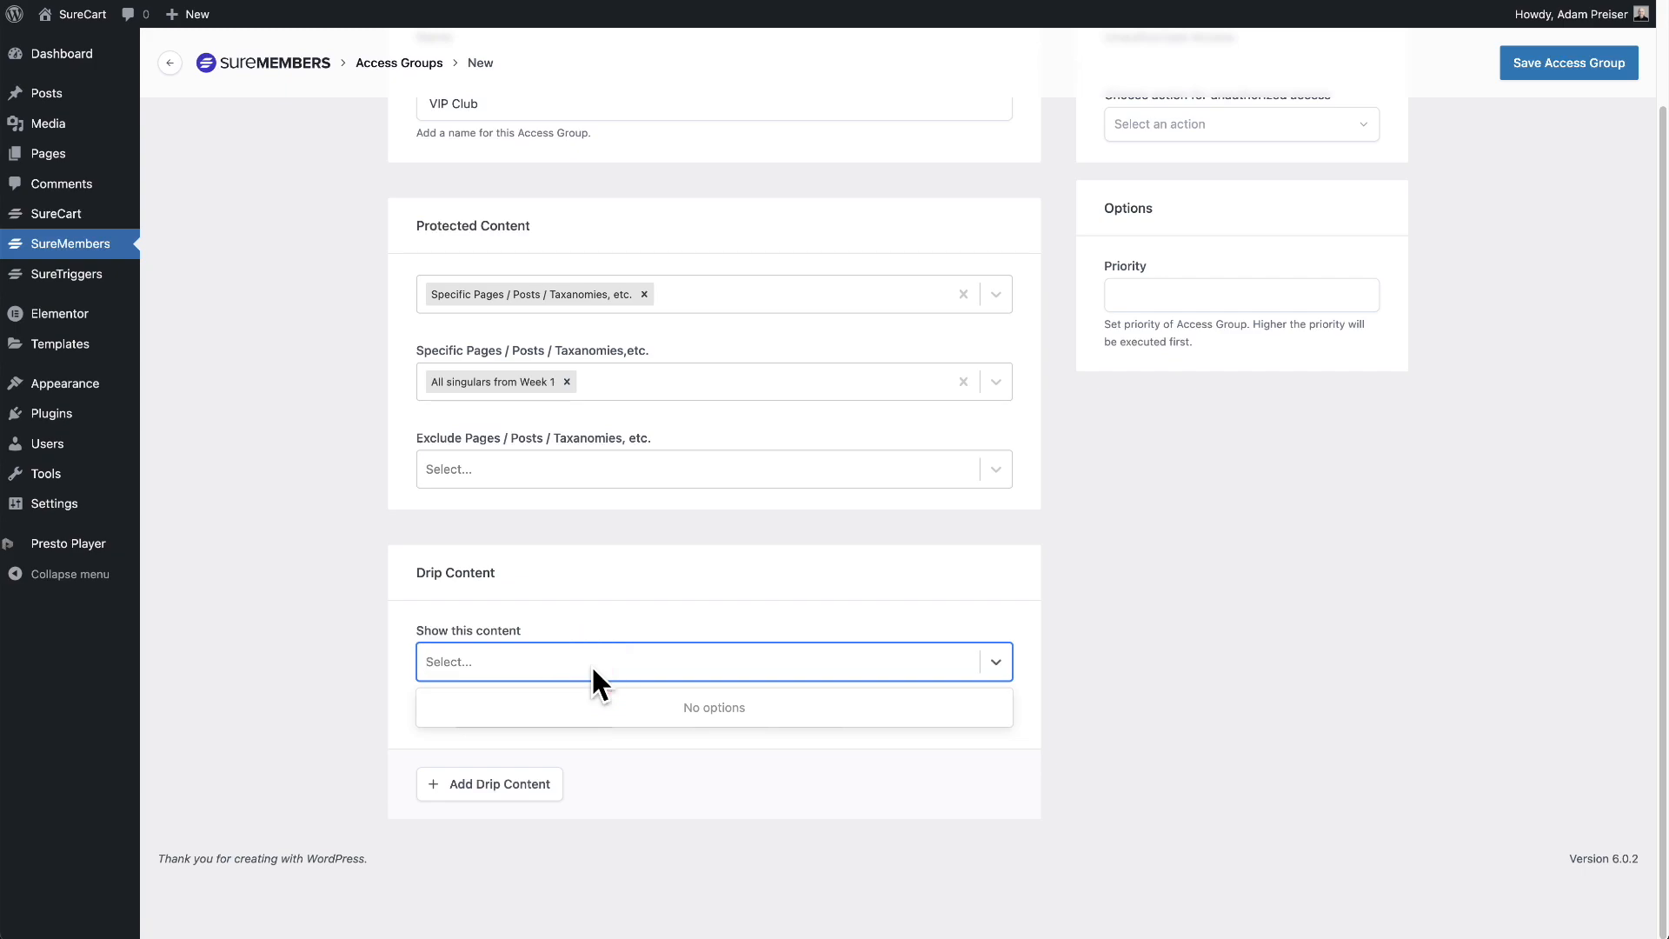
text(wee)
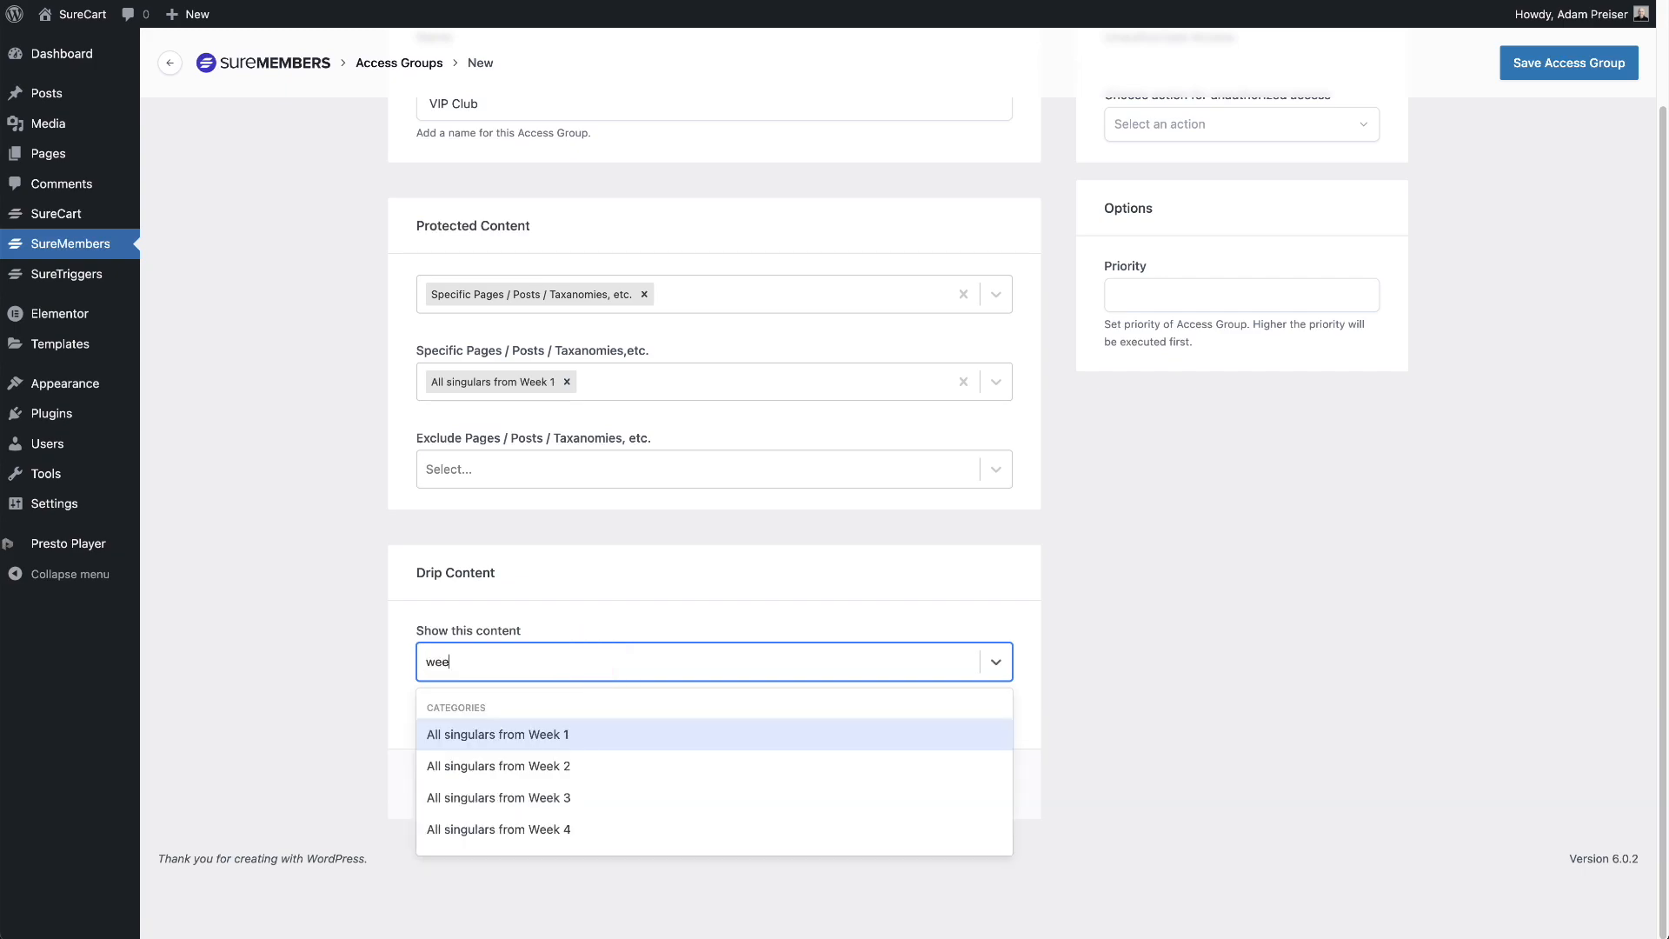
click(607, 765)
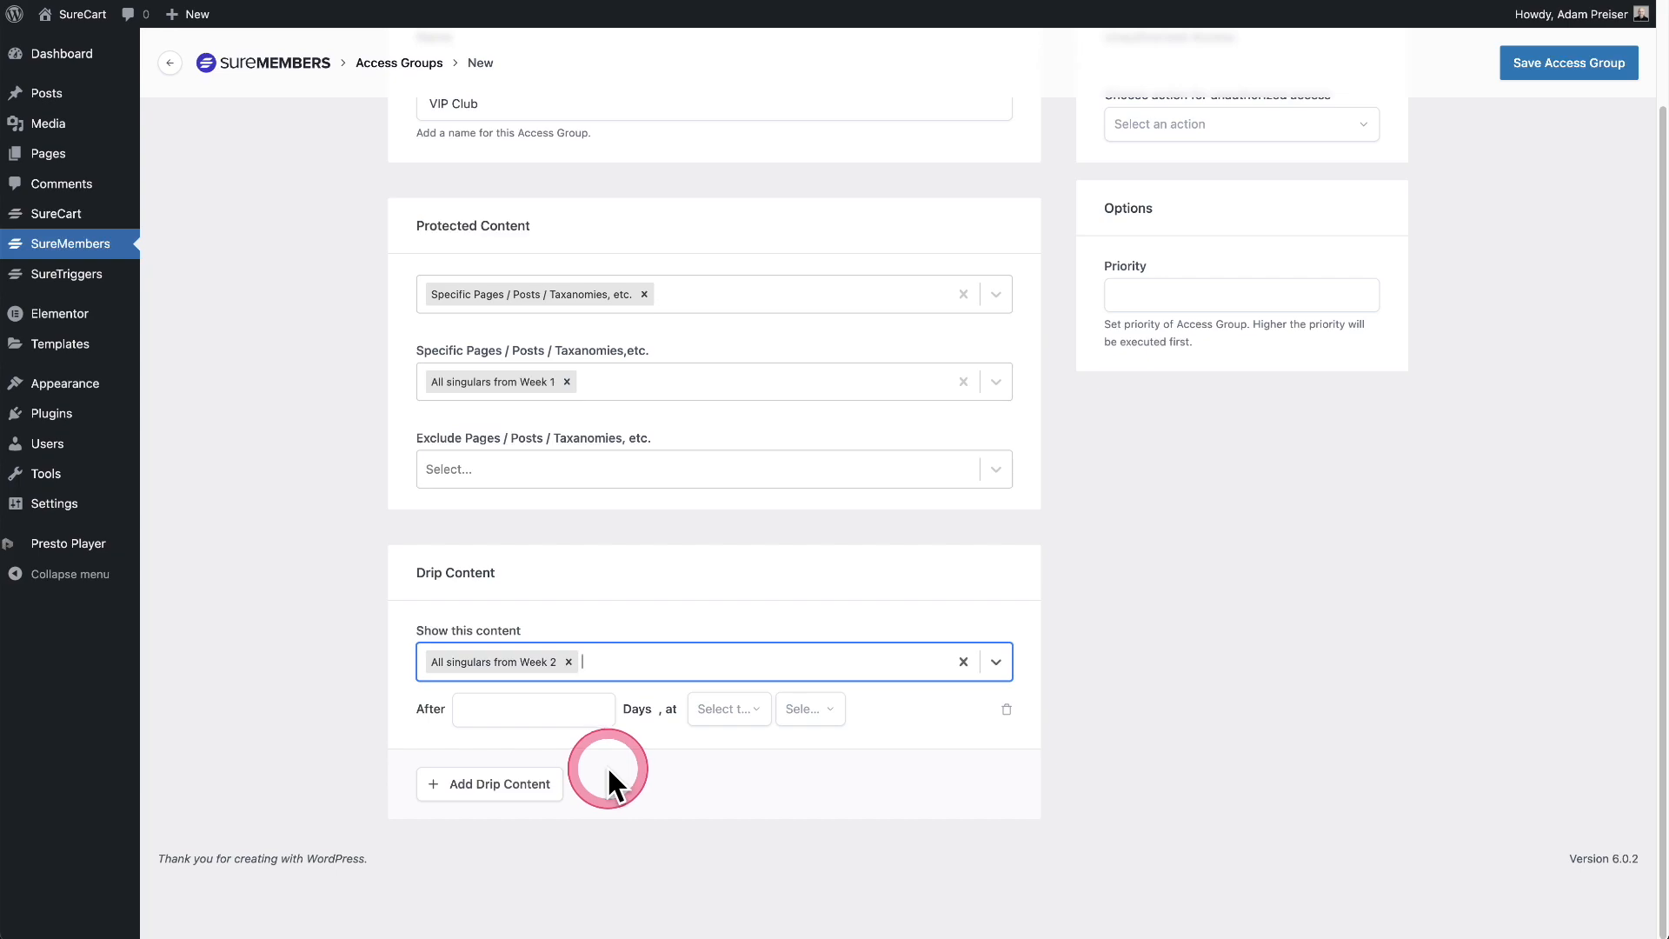
Schedule the Week 2 drip content for release after 7 days at 08:00 AM.
click(521, 715)
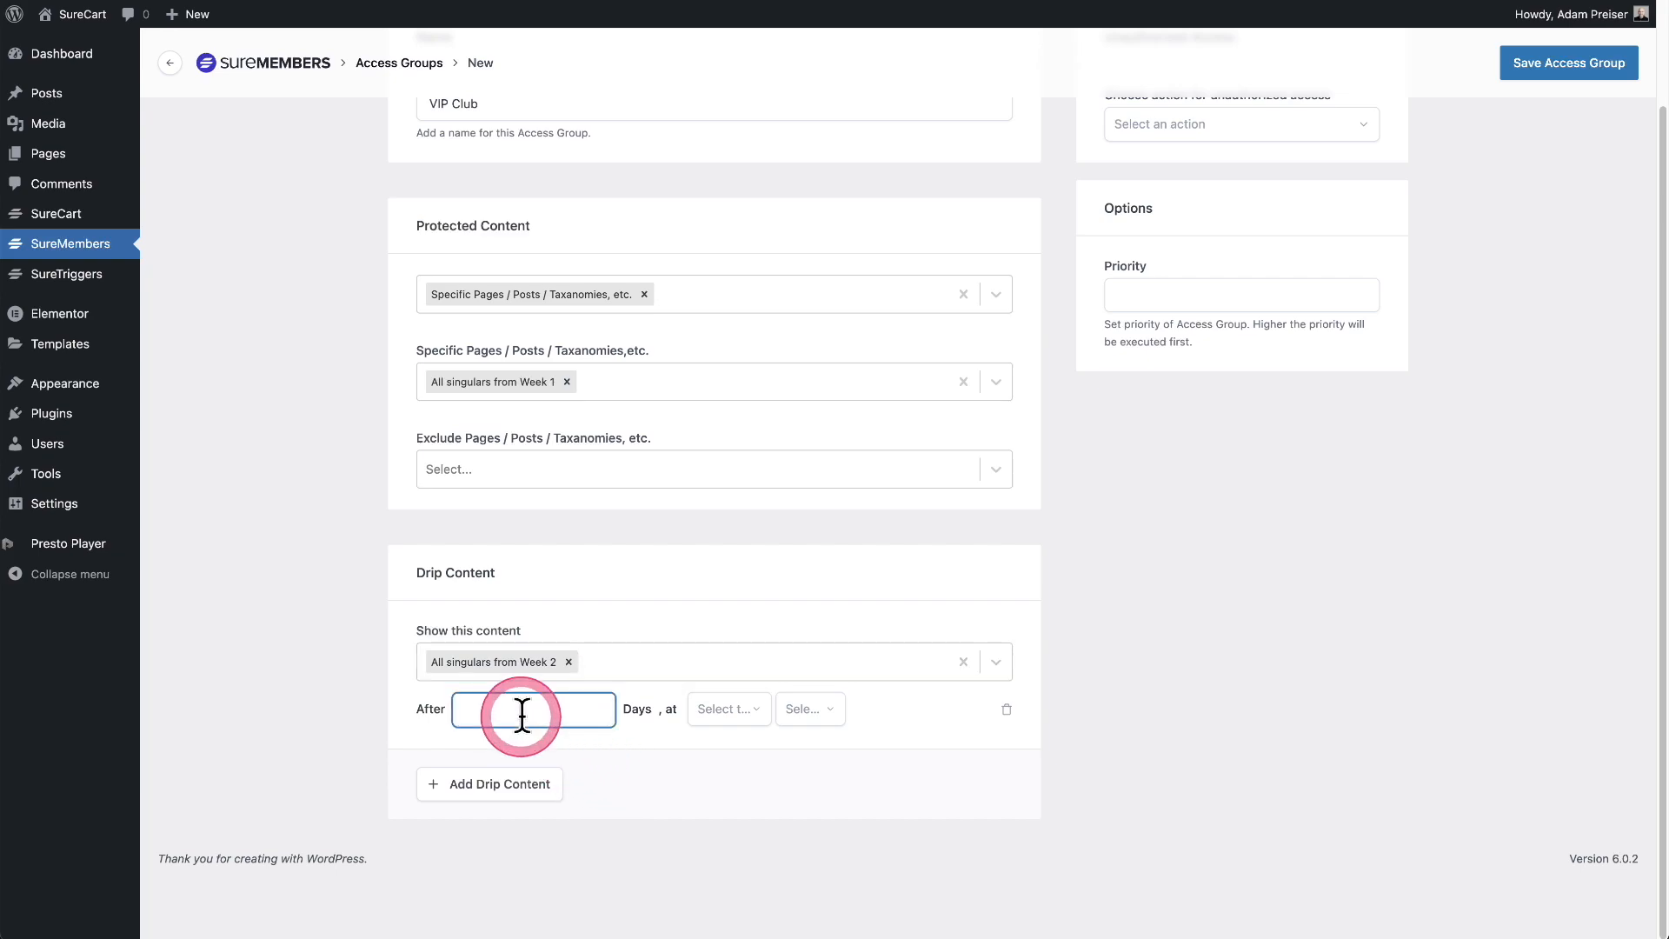
text(7)
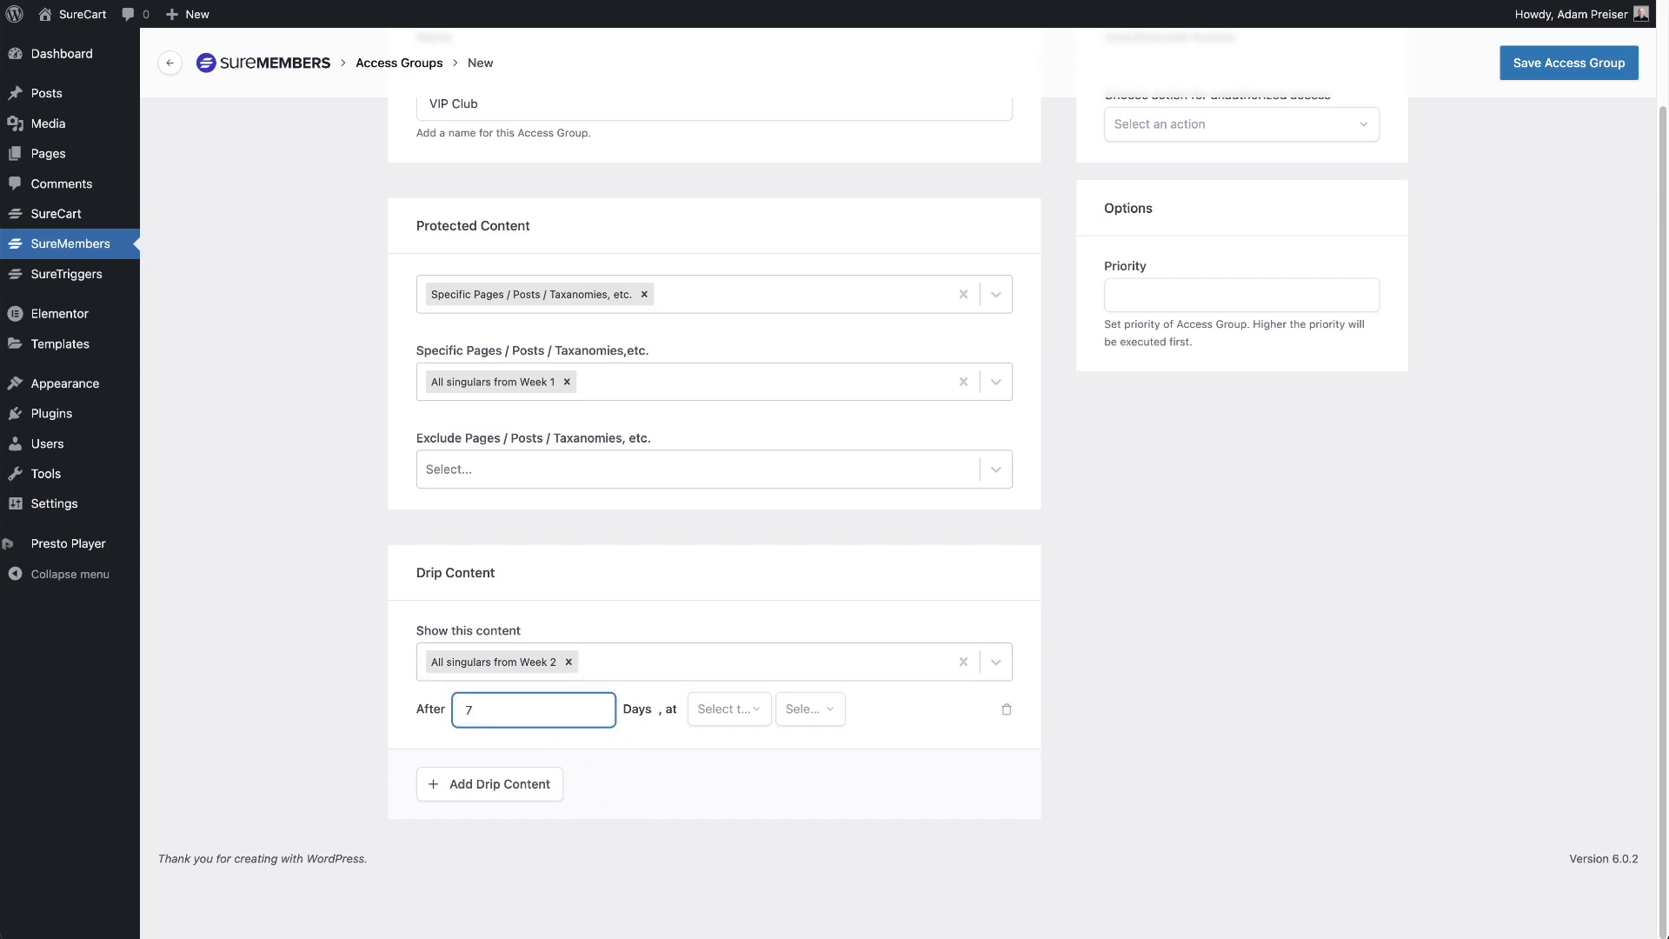
click(745, 714)
scroll(741, 695, down, 3)
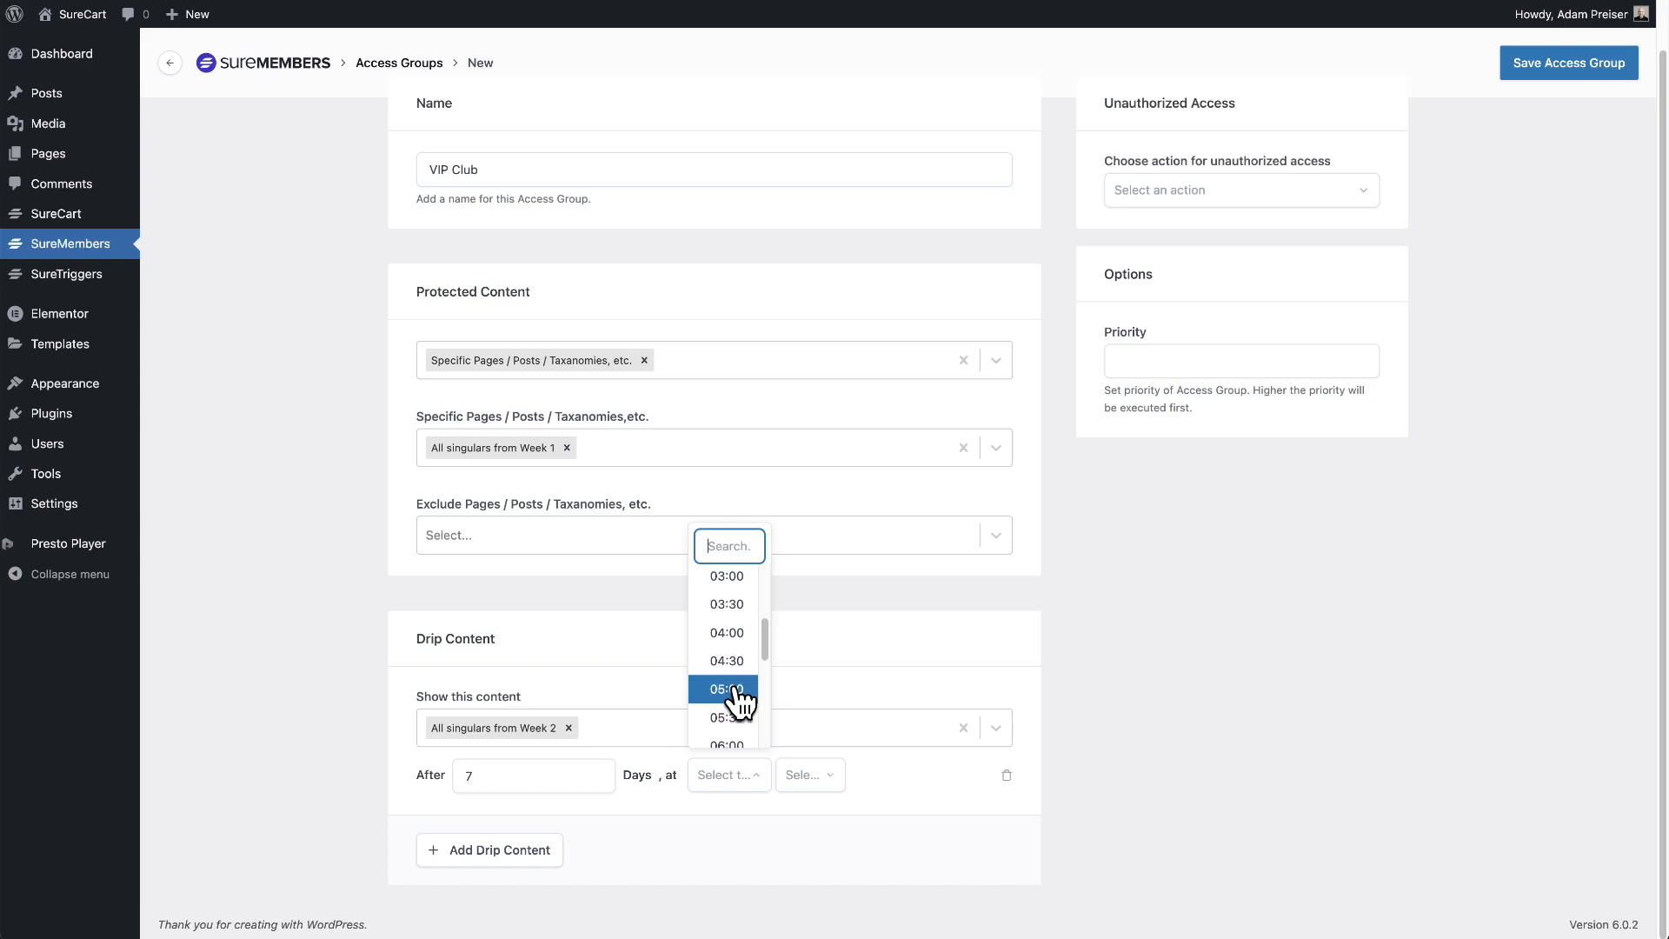
scroll(740, 700, down, 2)
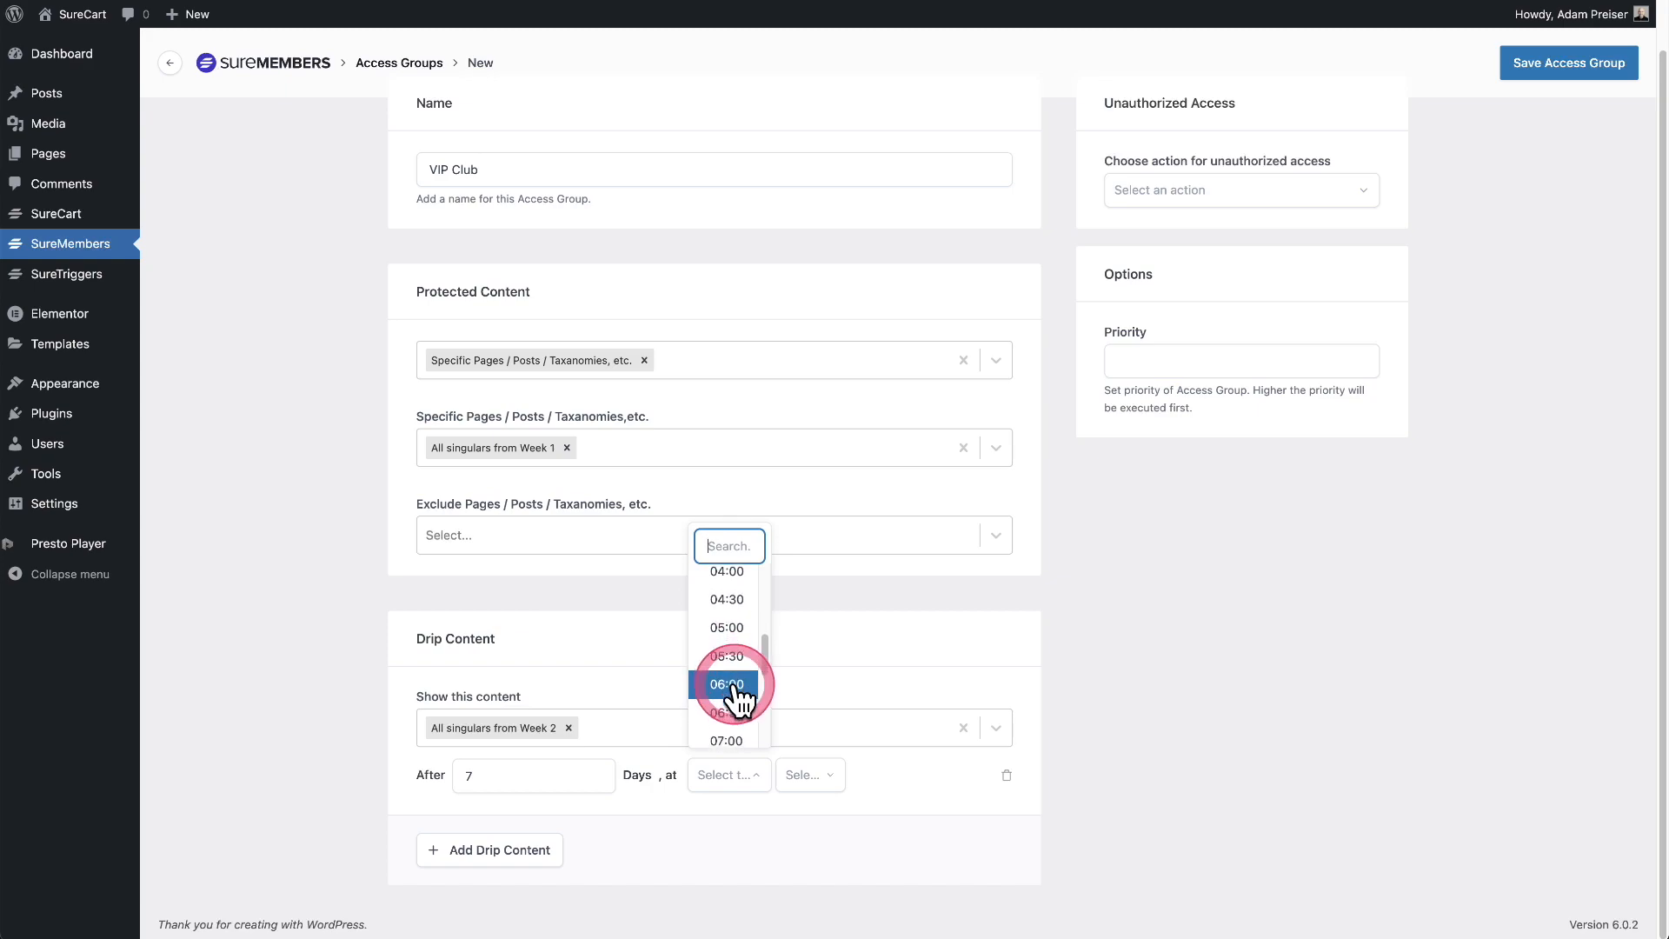
scroll(739, 695, down, 2)
click(729, 644)
click(775, 793)
click(823, 838)
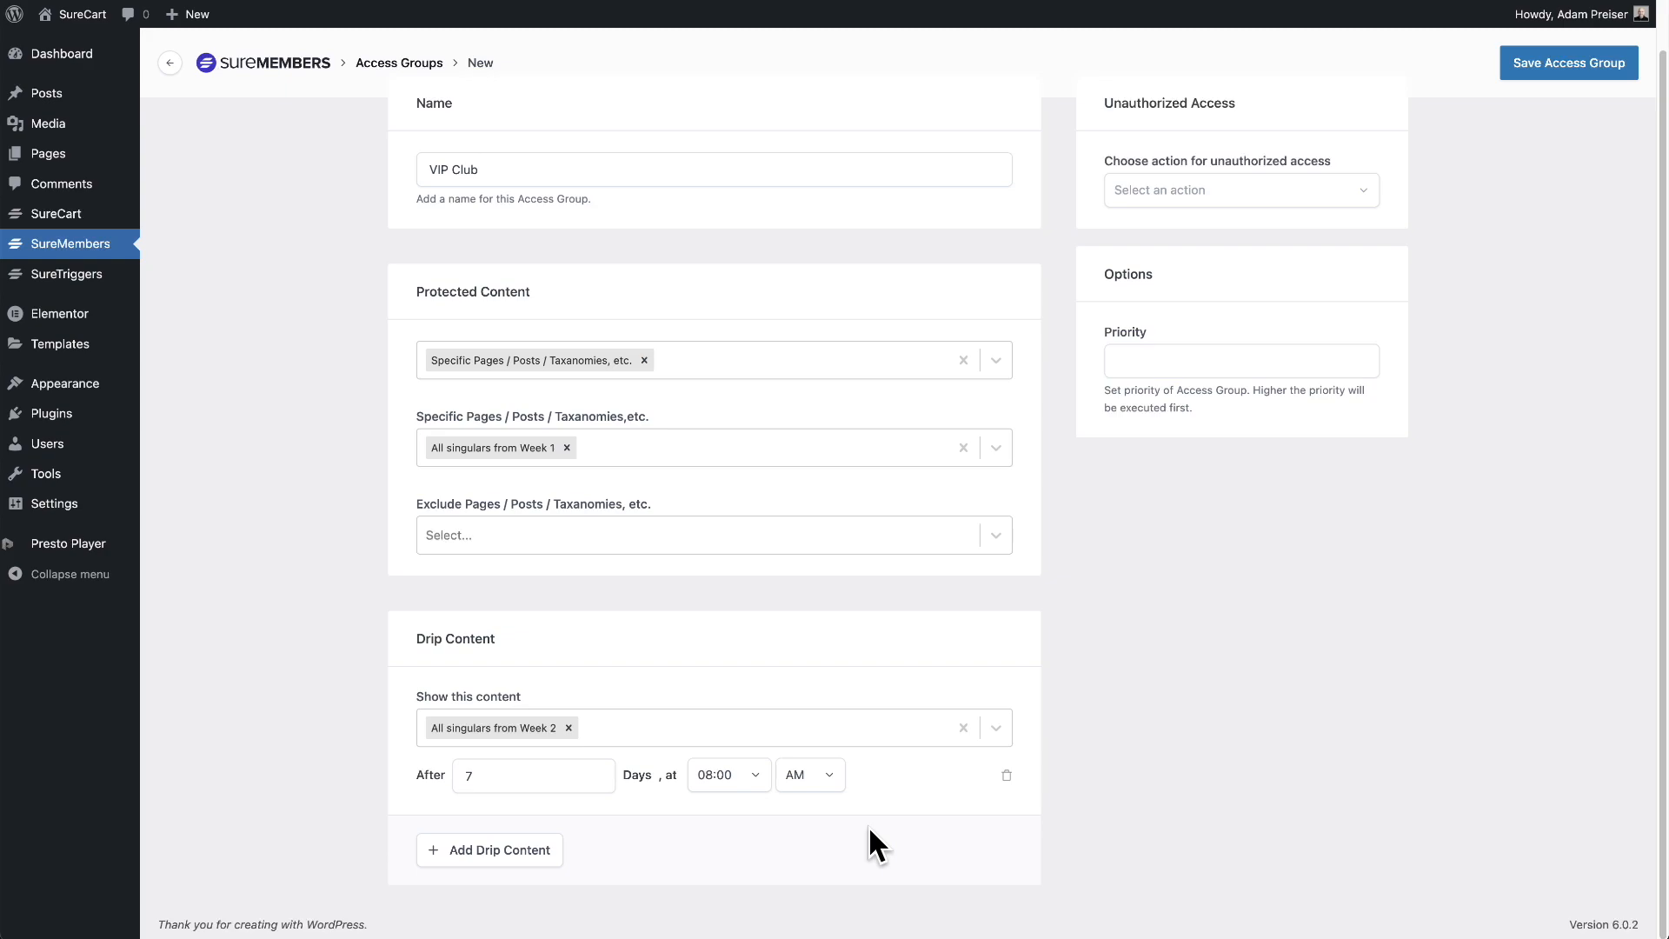
Add a second drip content rule that shows All singulars from Week 3.
click(477, 850)
scroll(528, 822, down, 3)
click(551, 660)
text(wee)
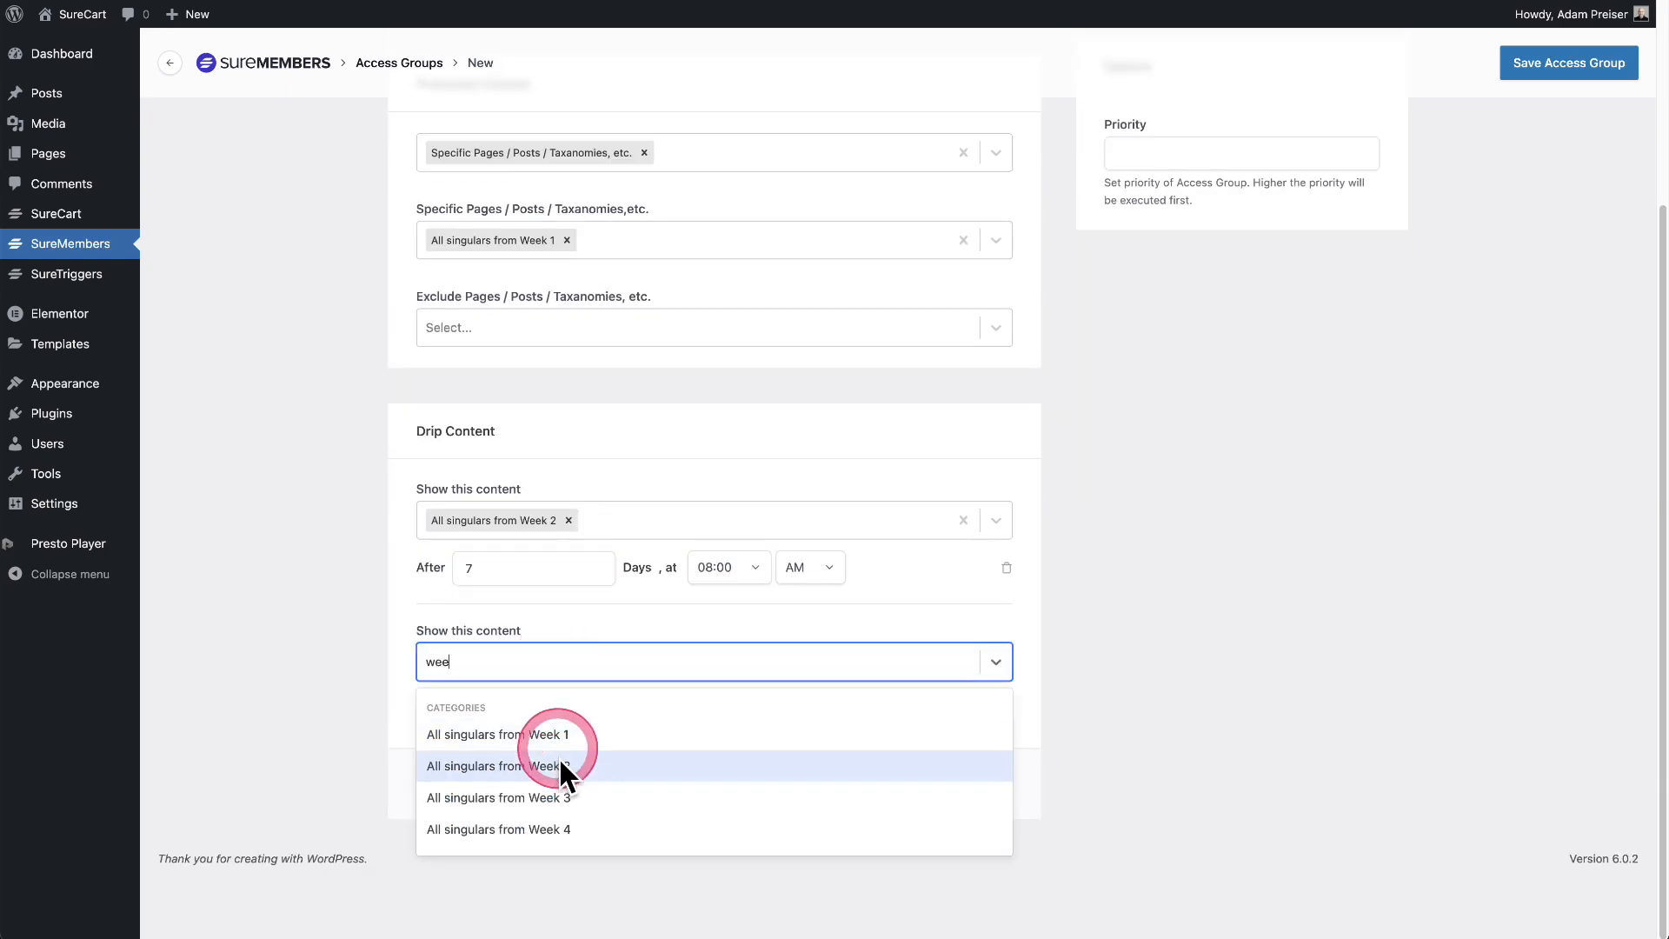
click(558, 791)
Schedule the Week 3 drip content for release after 14 days at 08:00 AM.
click(505, 715)
text(14)
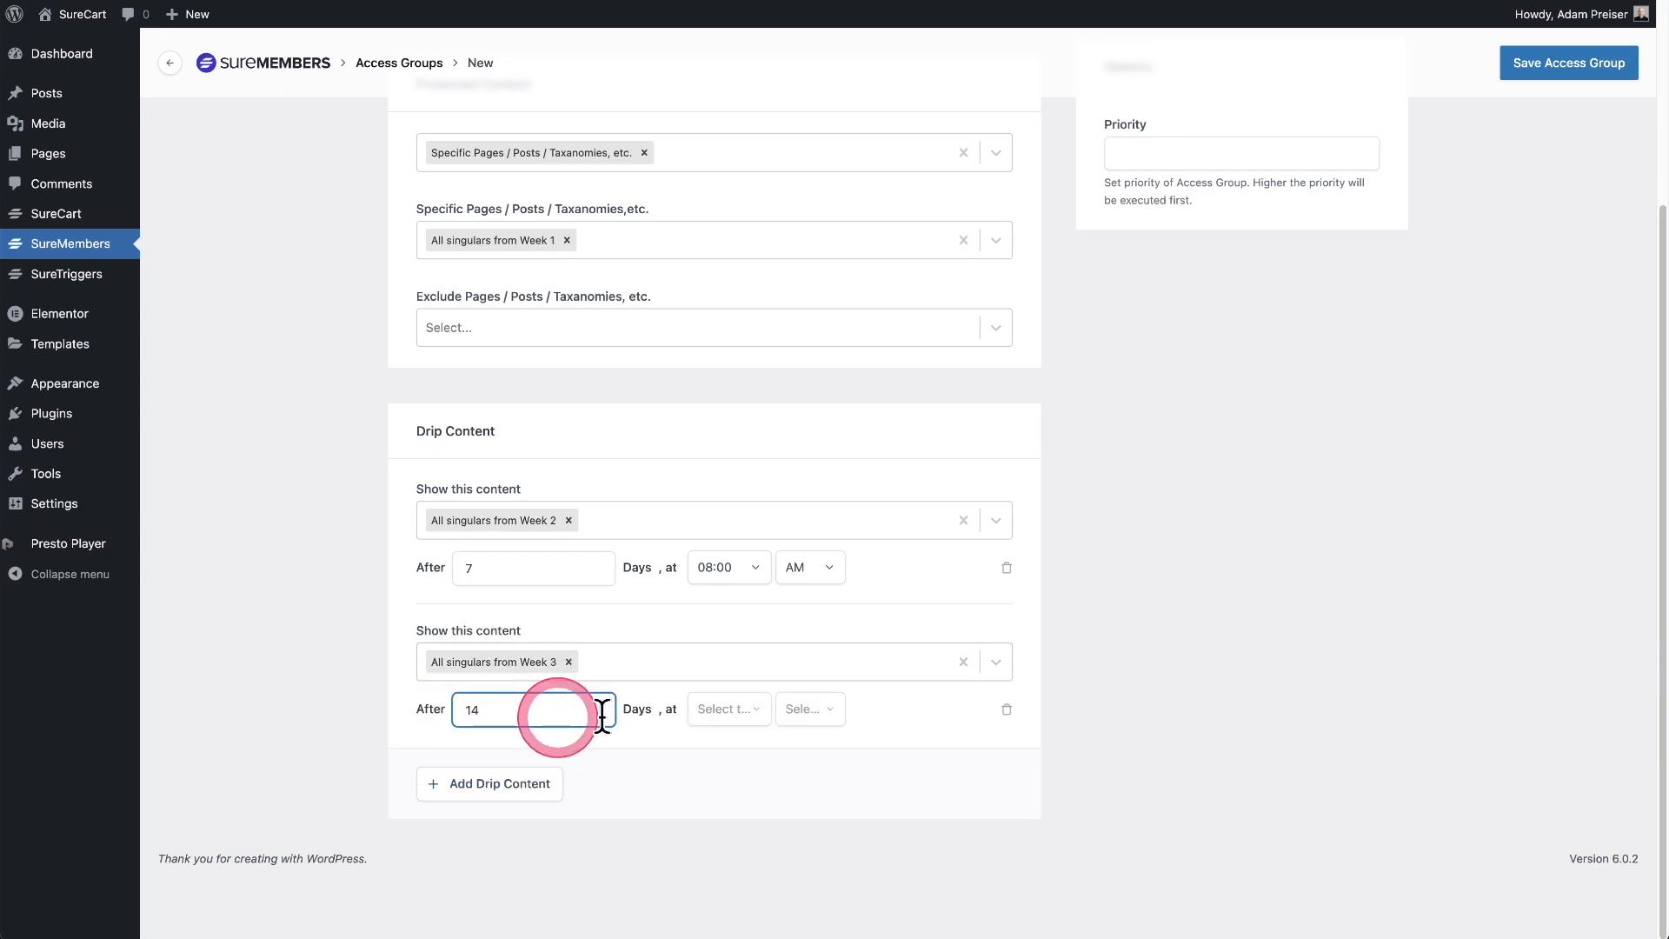
click(748, 711)
scroll(737, 698, down, 5)
click(737, 700)
Add a third drip content rule that shows All singulars from Week 4.
click(512, 850)
scroll(570, 834, down, 3)
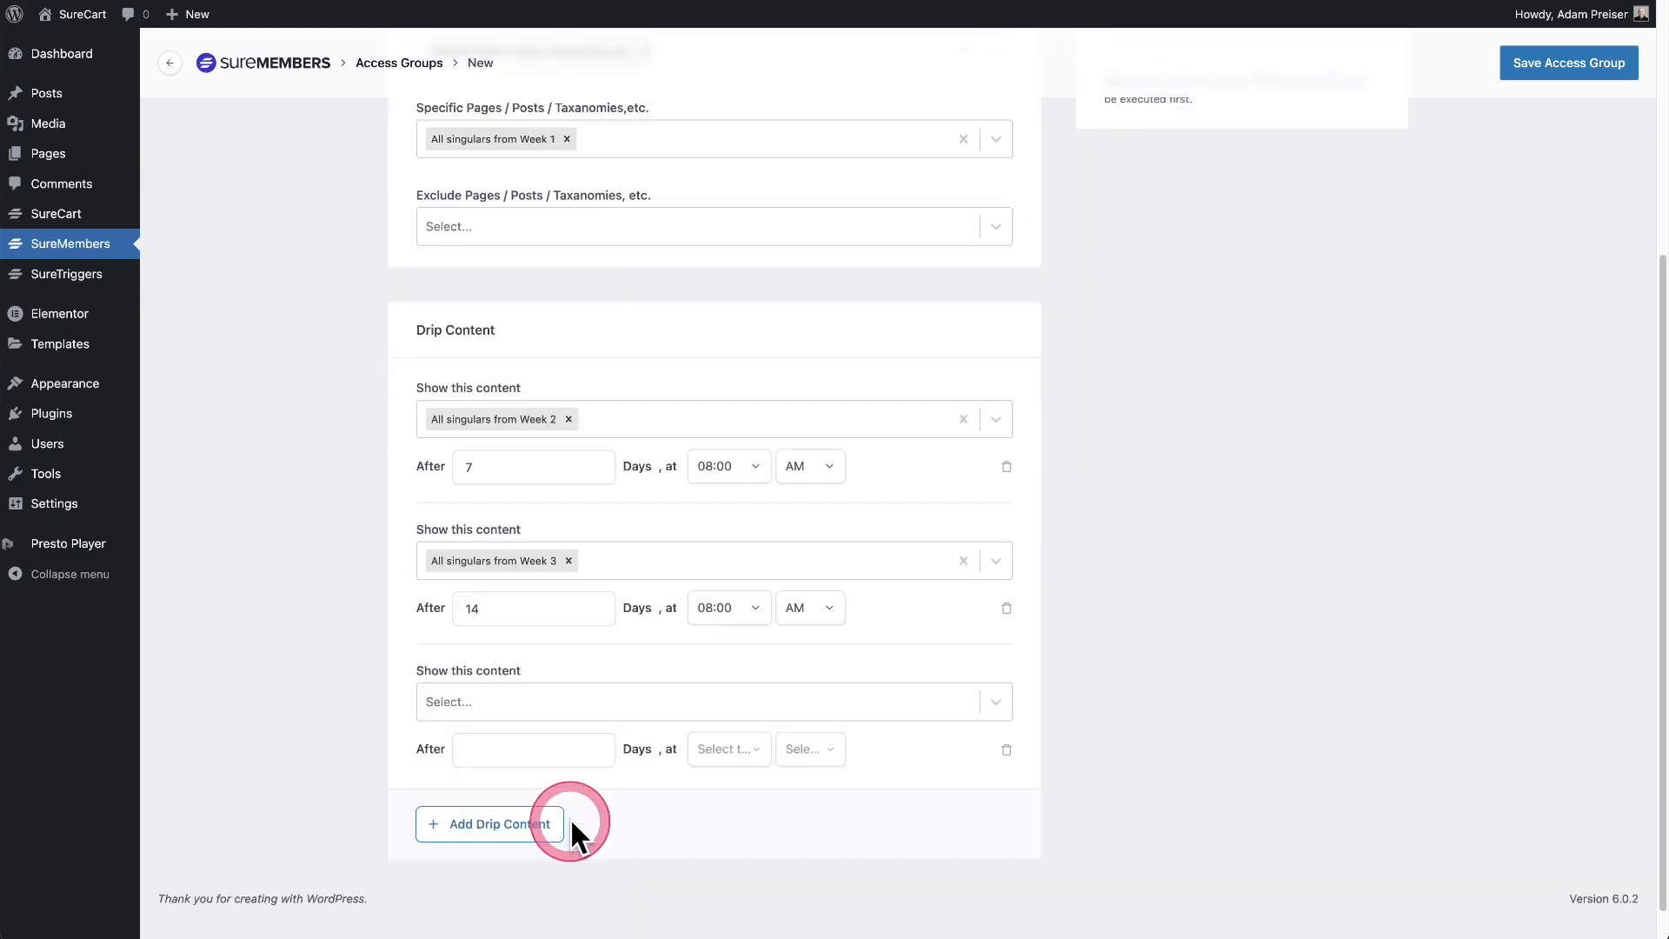
click(571, 662)
text(wee)
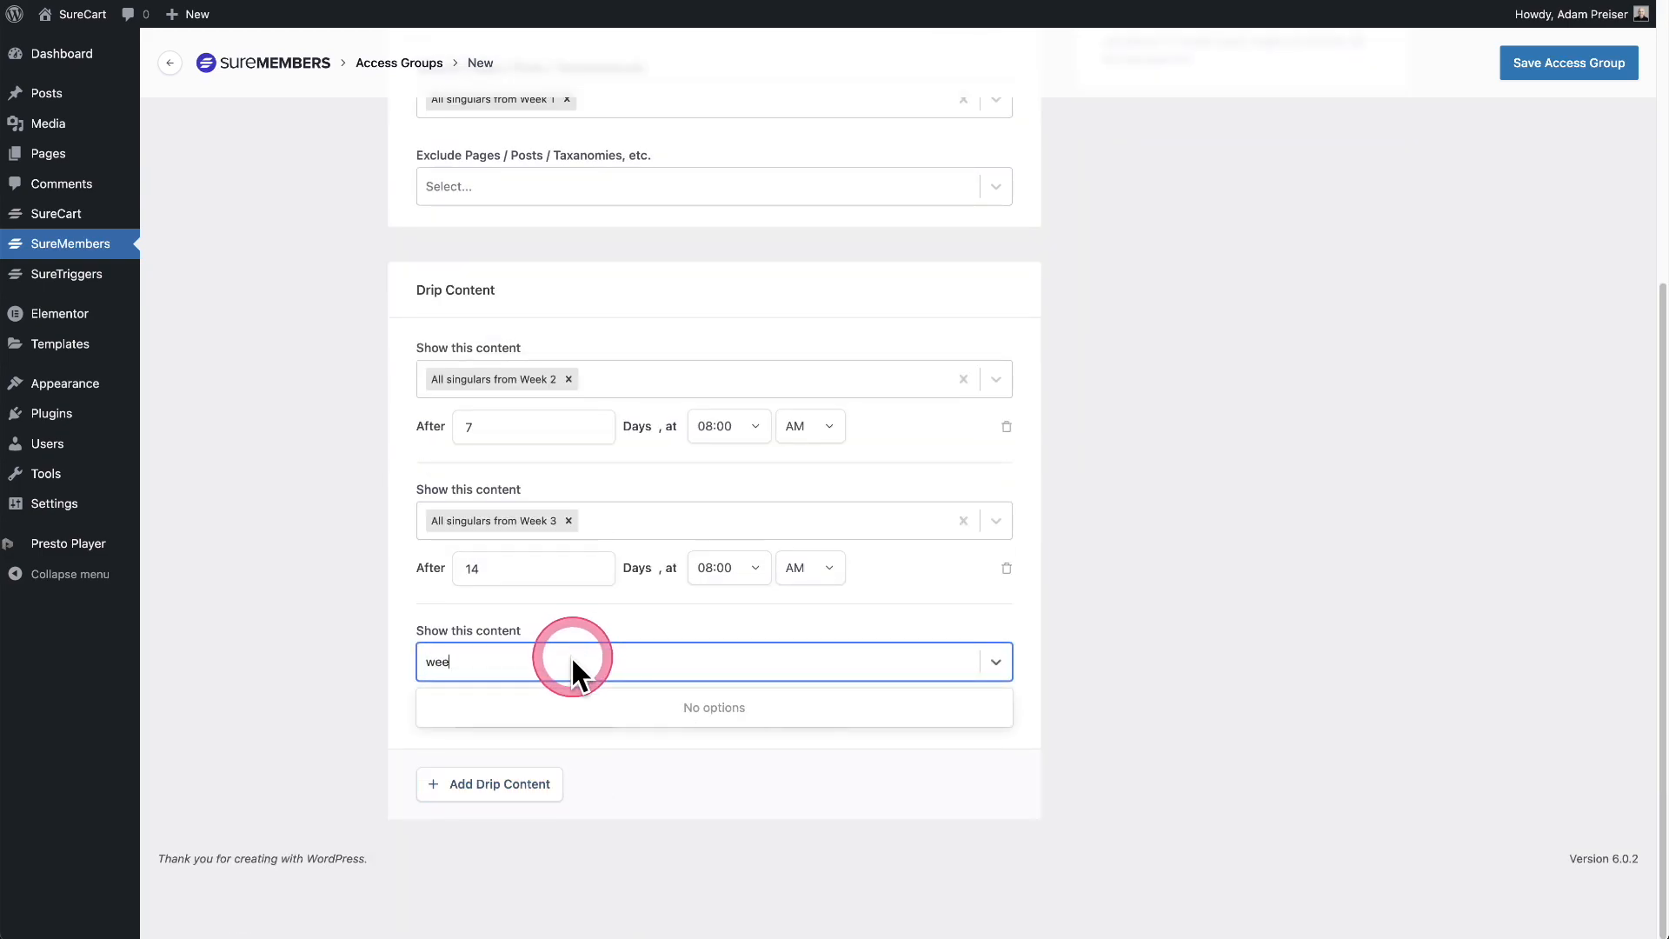
click(586, 833)
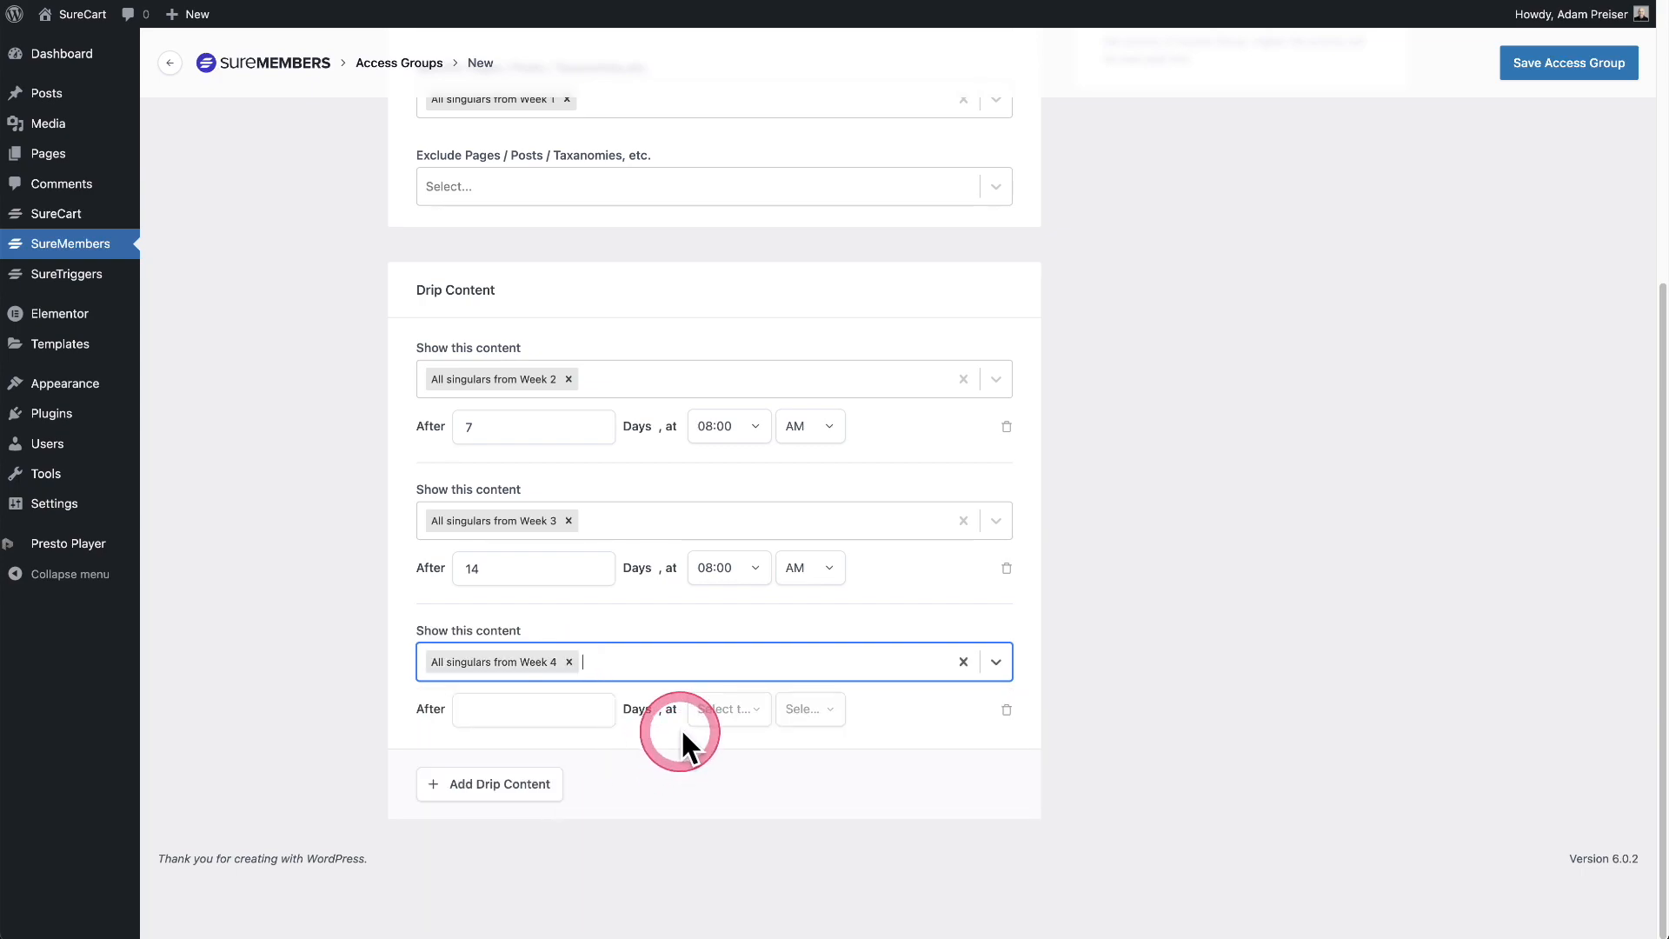
Schedule the Week 4 drip content for release after 21 days at 08:00 AM.
click(552, 708)
text(21)
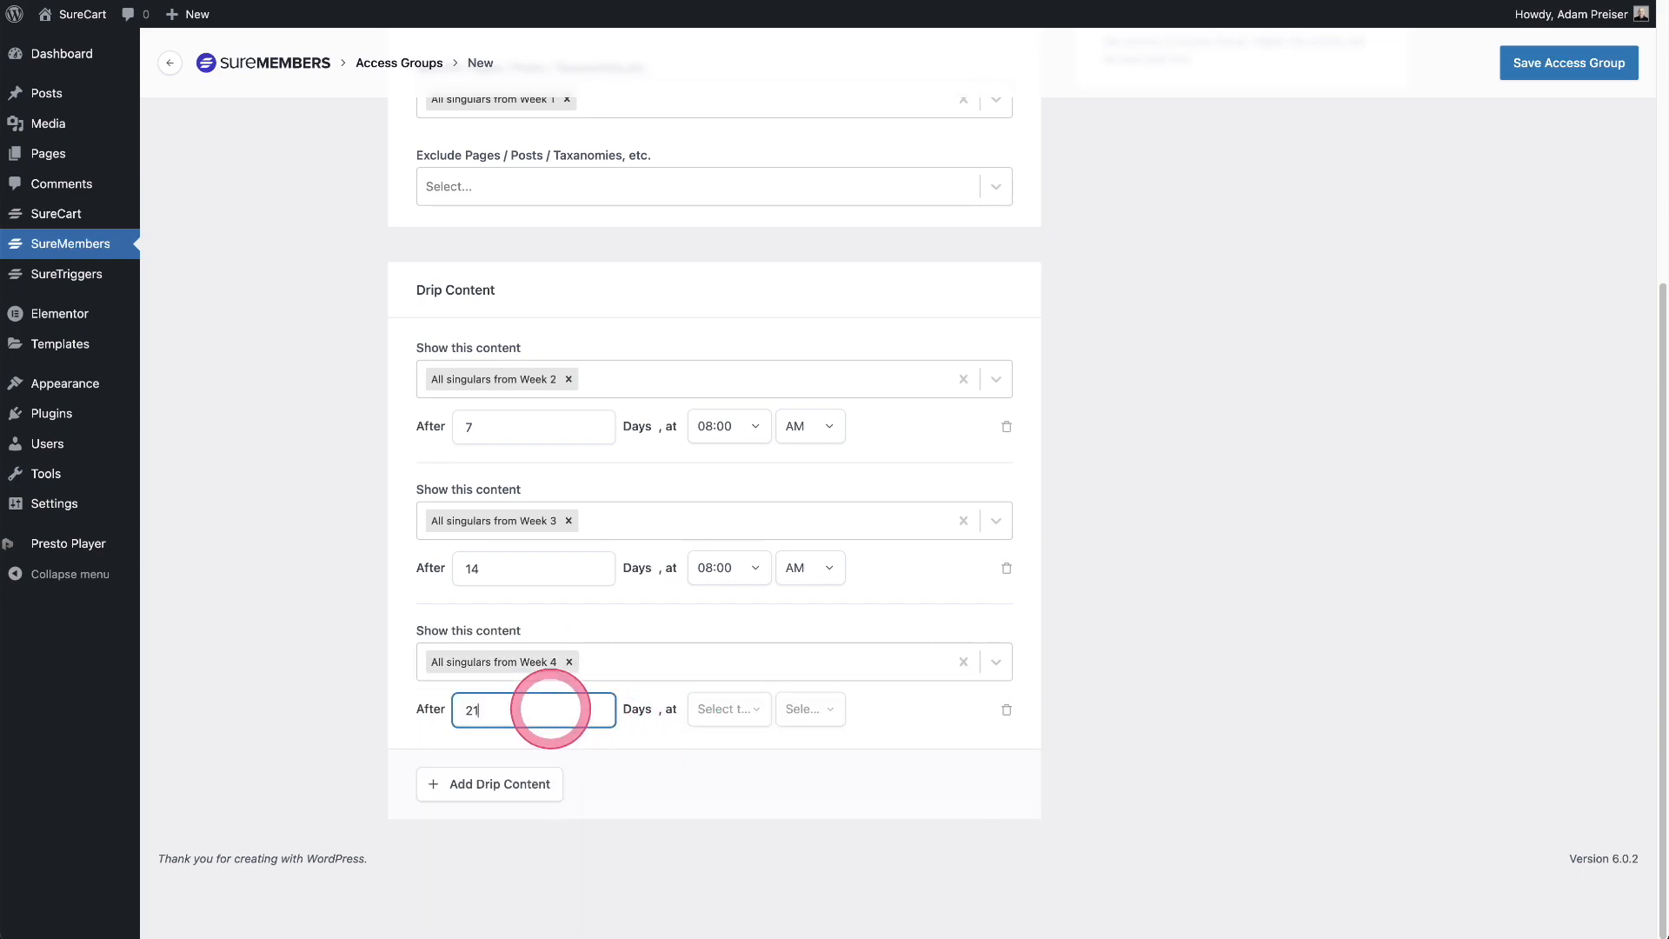
click(743, 709)
scroll(752, 723, down, 5)
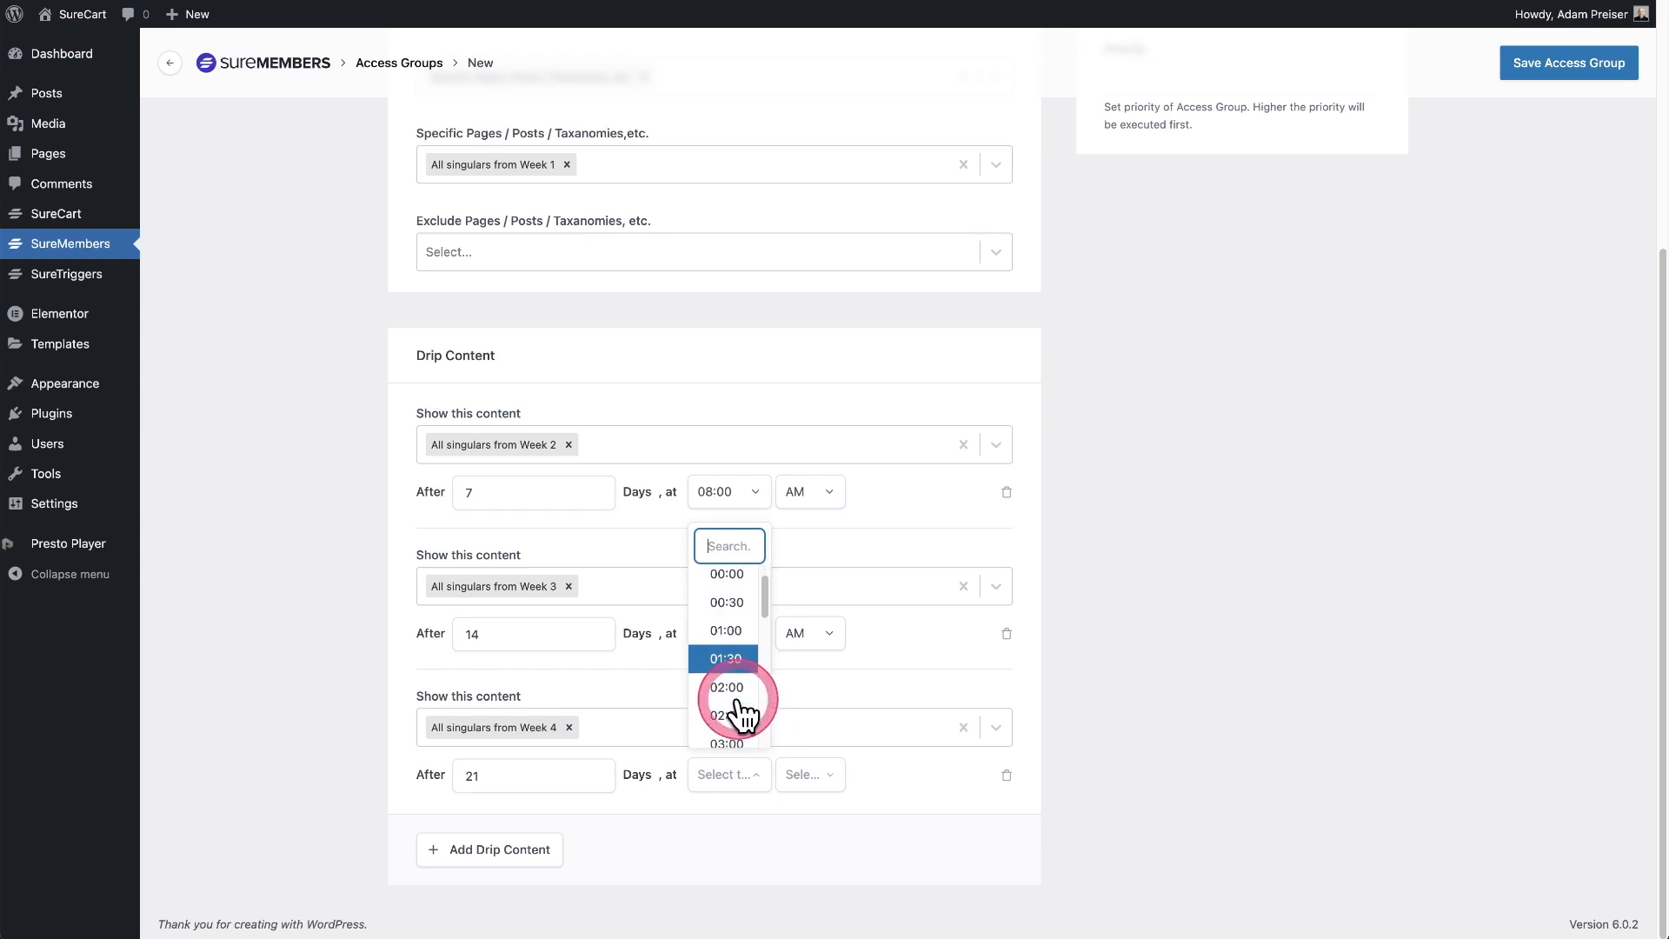
click(753, 724)
click(811, 776)
click(812, 834)
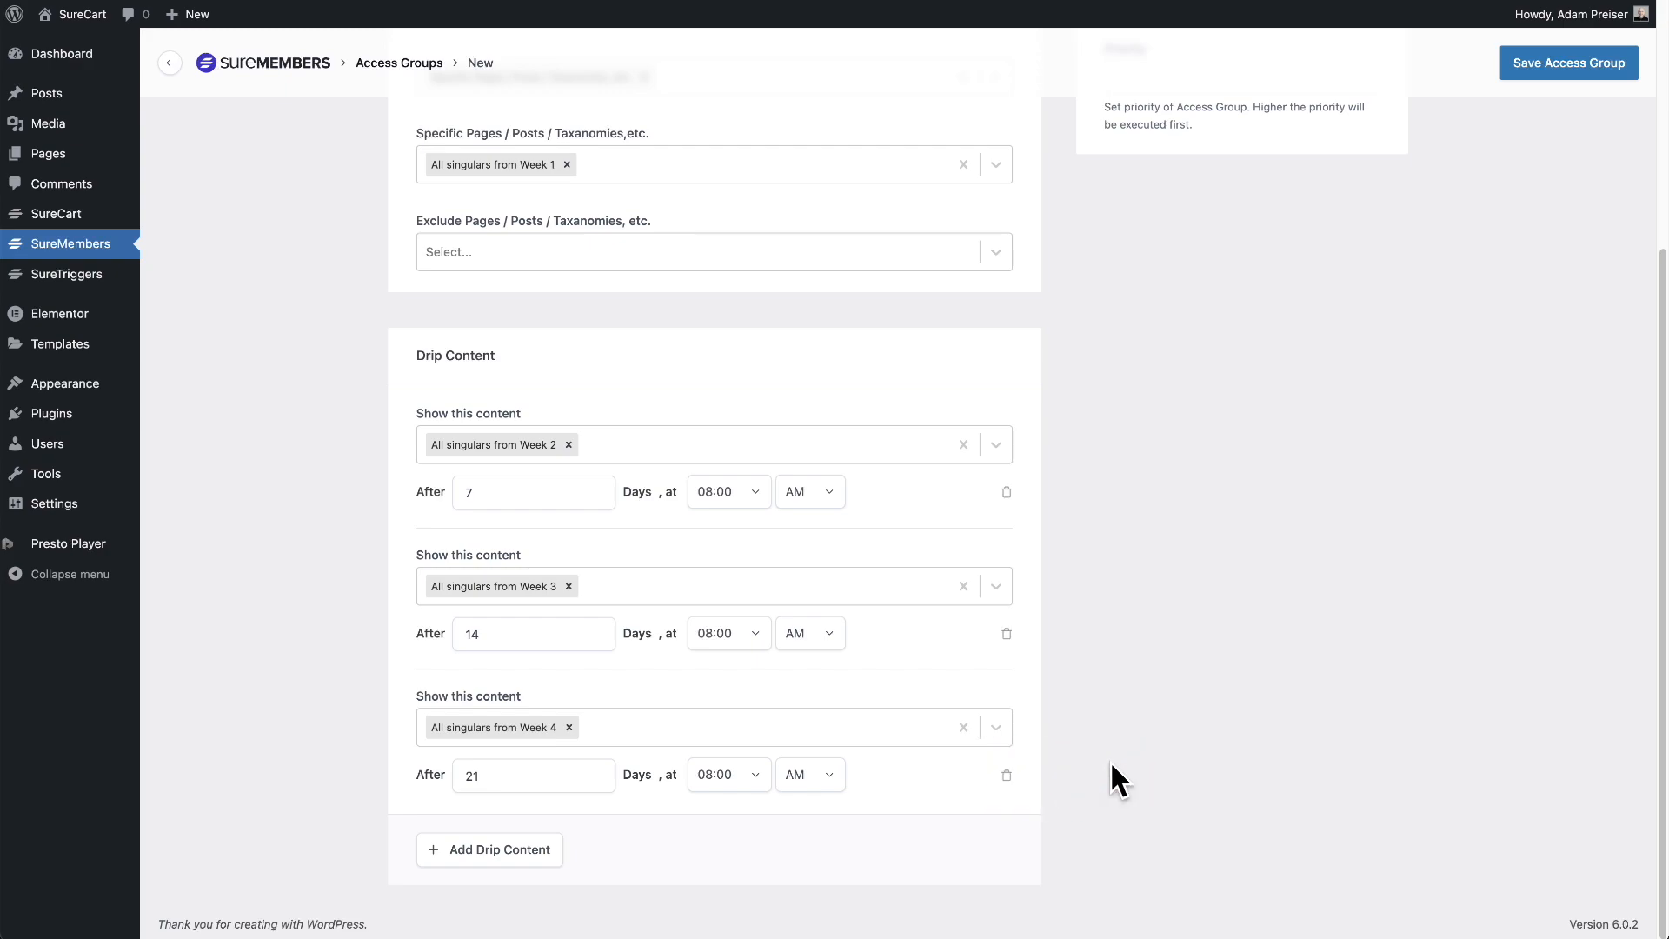
Try to save the VIP Club access group.
scroll(1081, 689, up, 5)
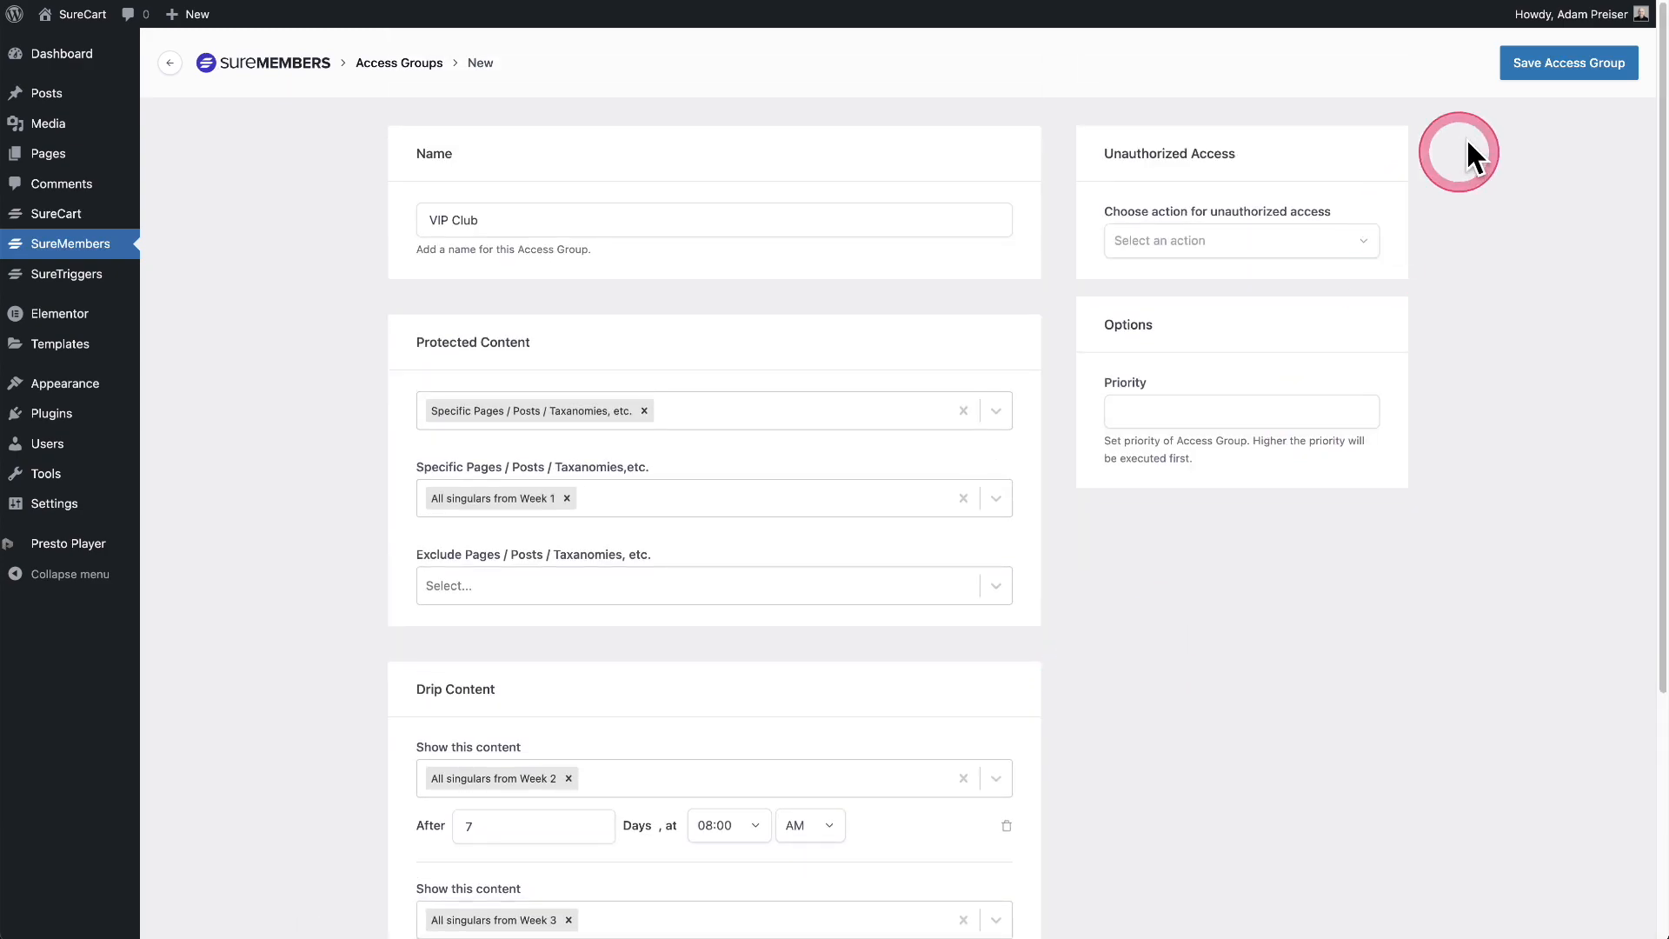
click(1528, 64)
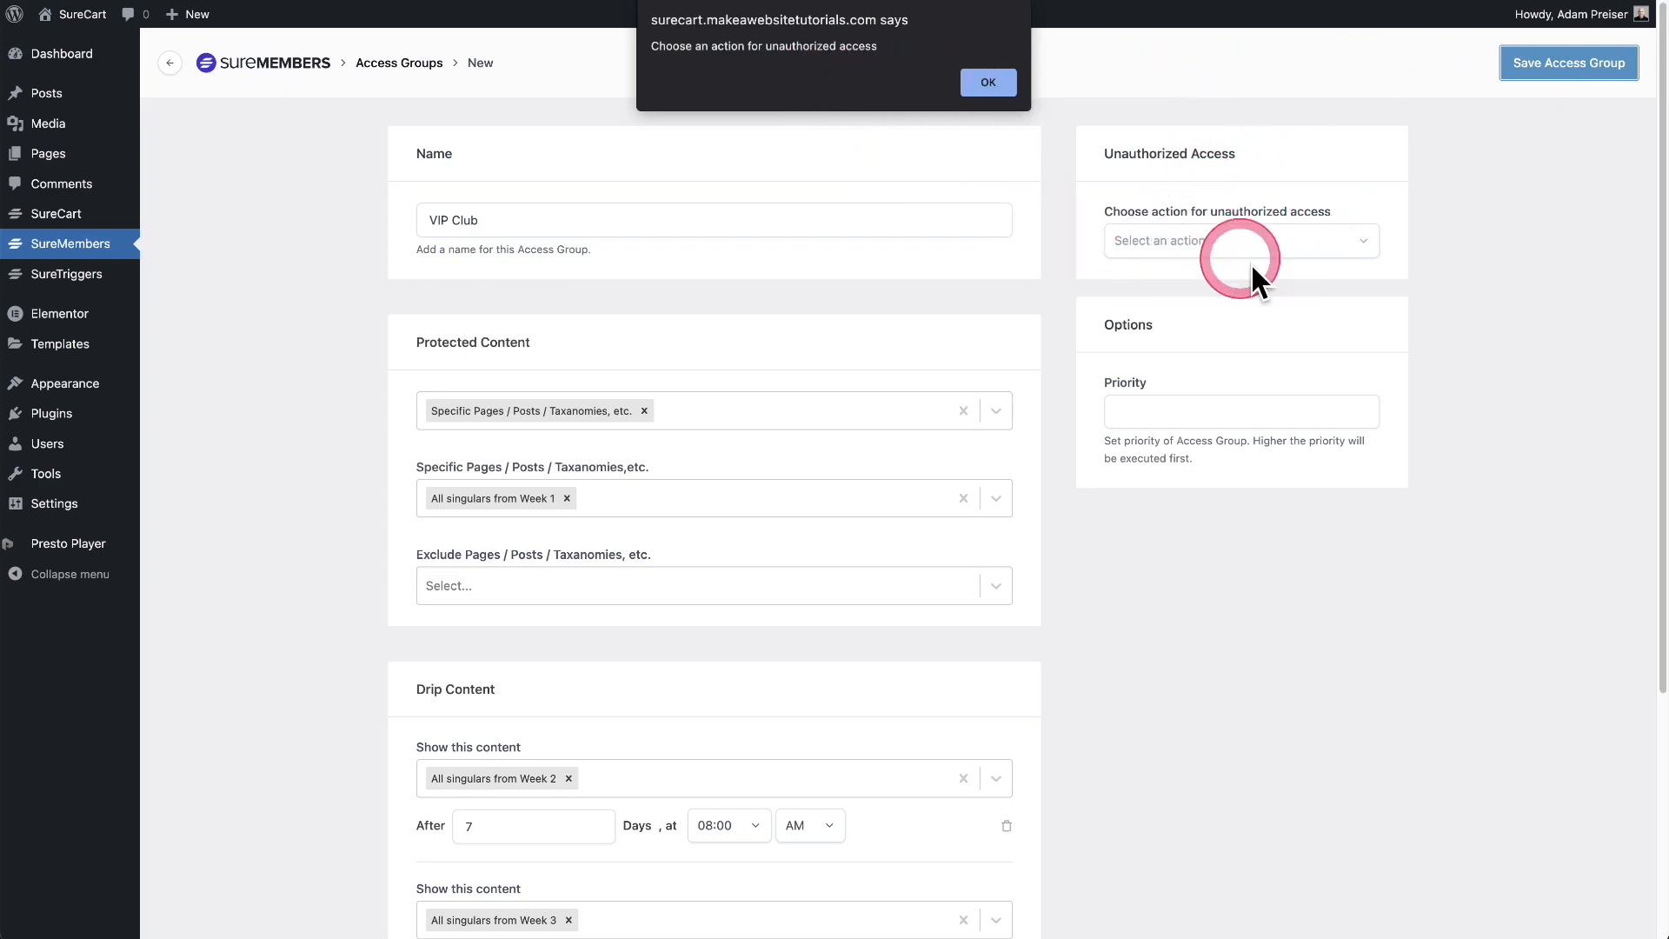
click(988, 82)
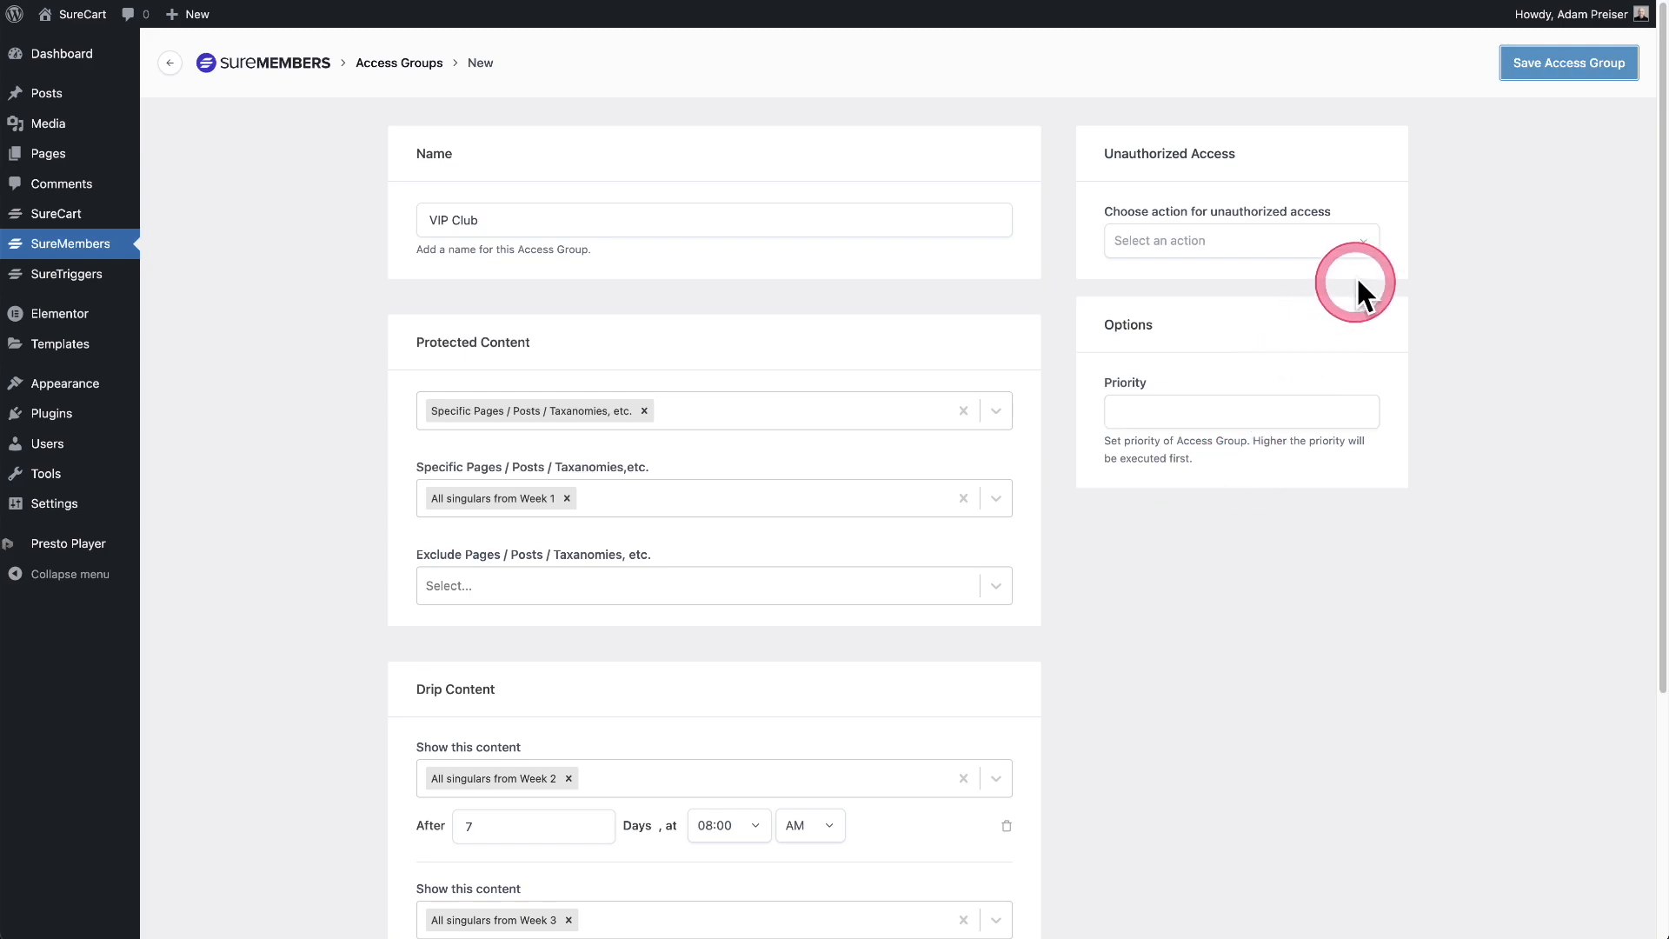
Set the unauthorized access action to Message and examine its message, button text and button URL fields.
click(1361, 243)
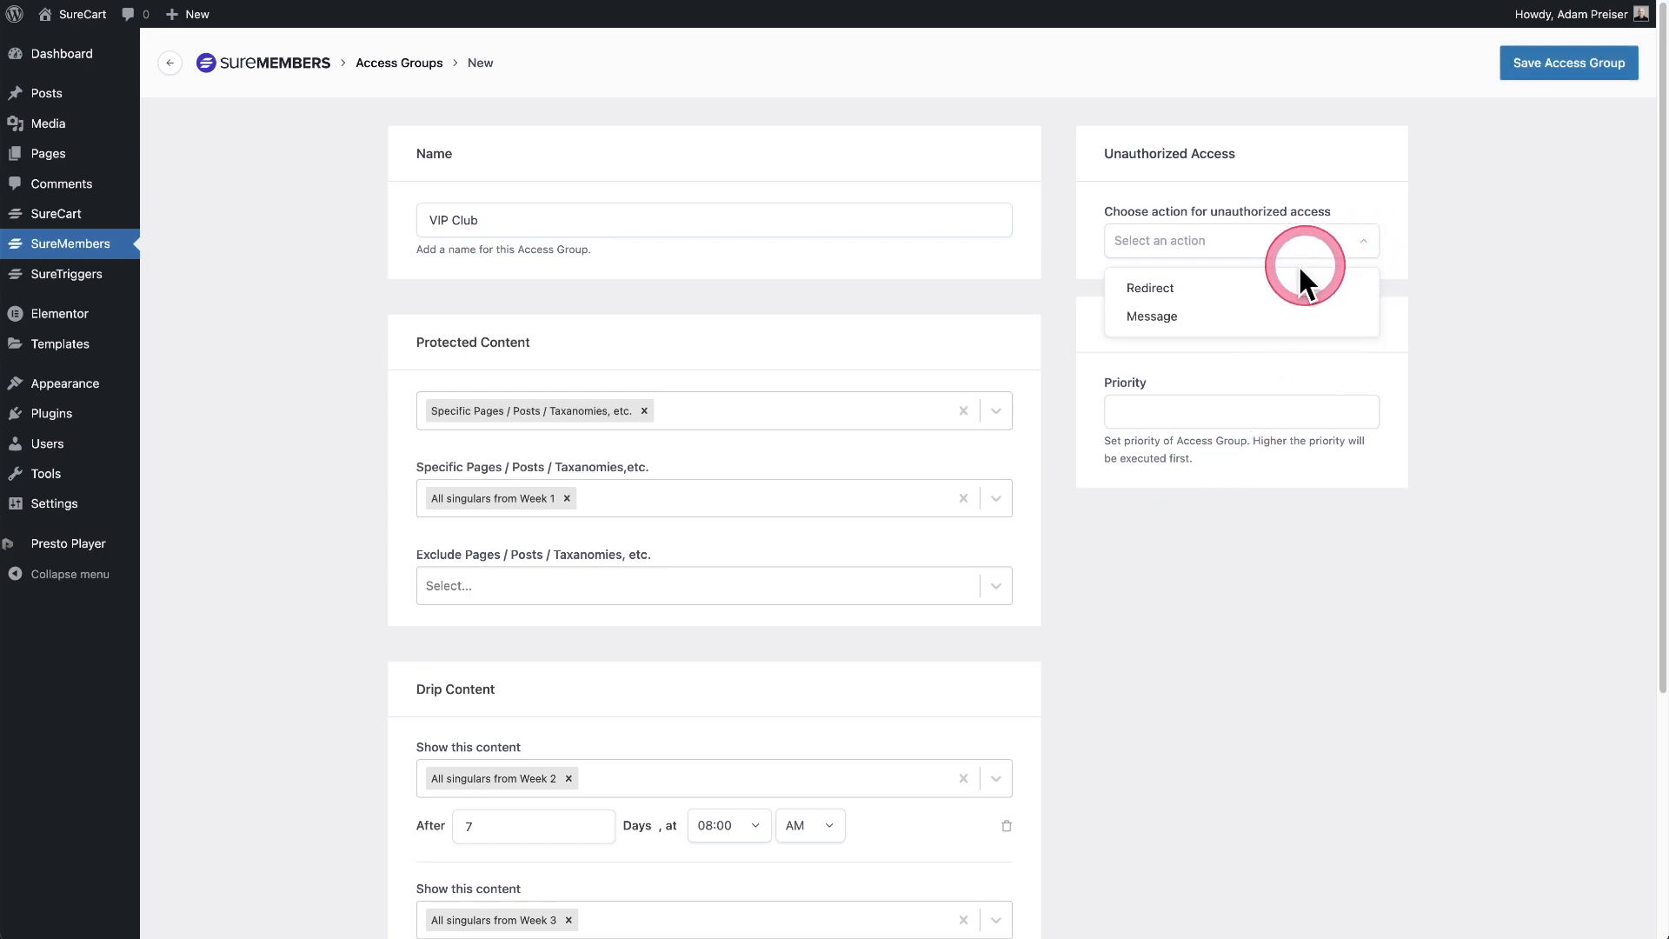
click(1235, 324)
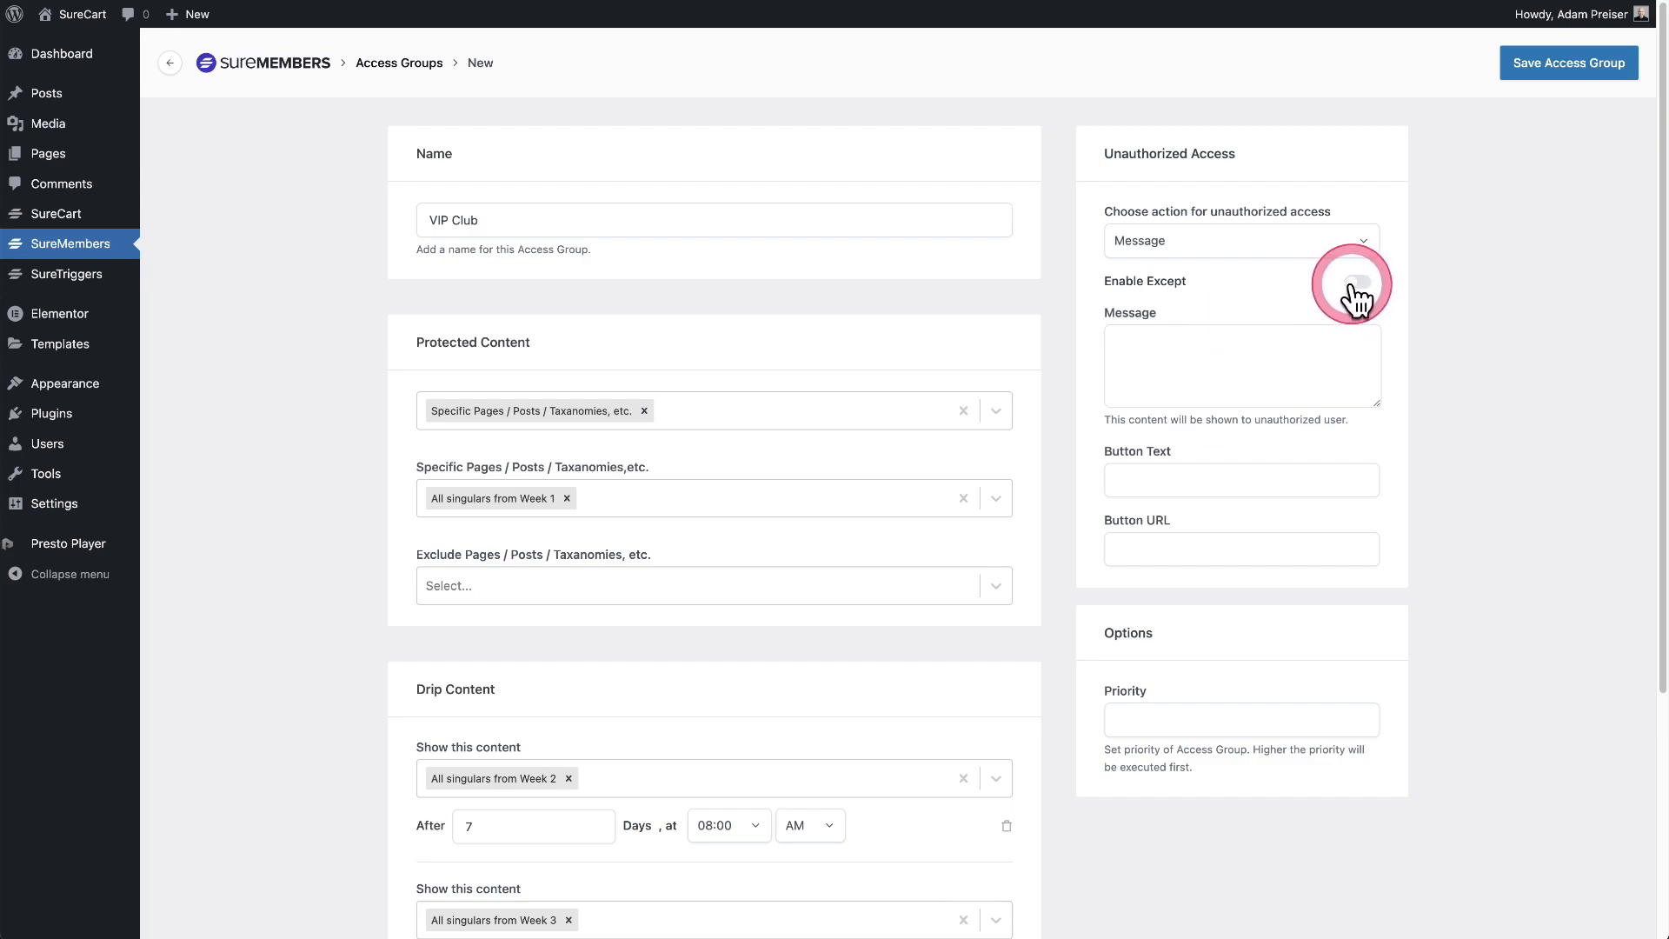
click(1267, 347)
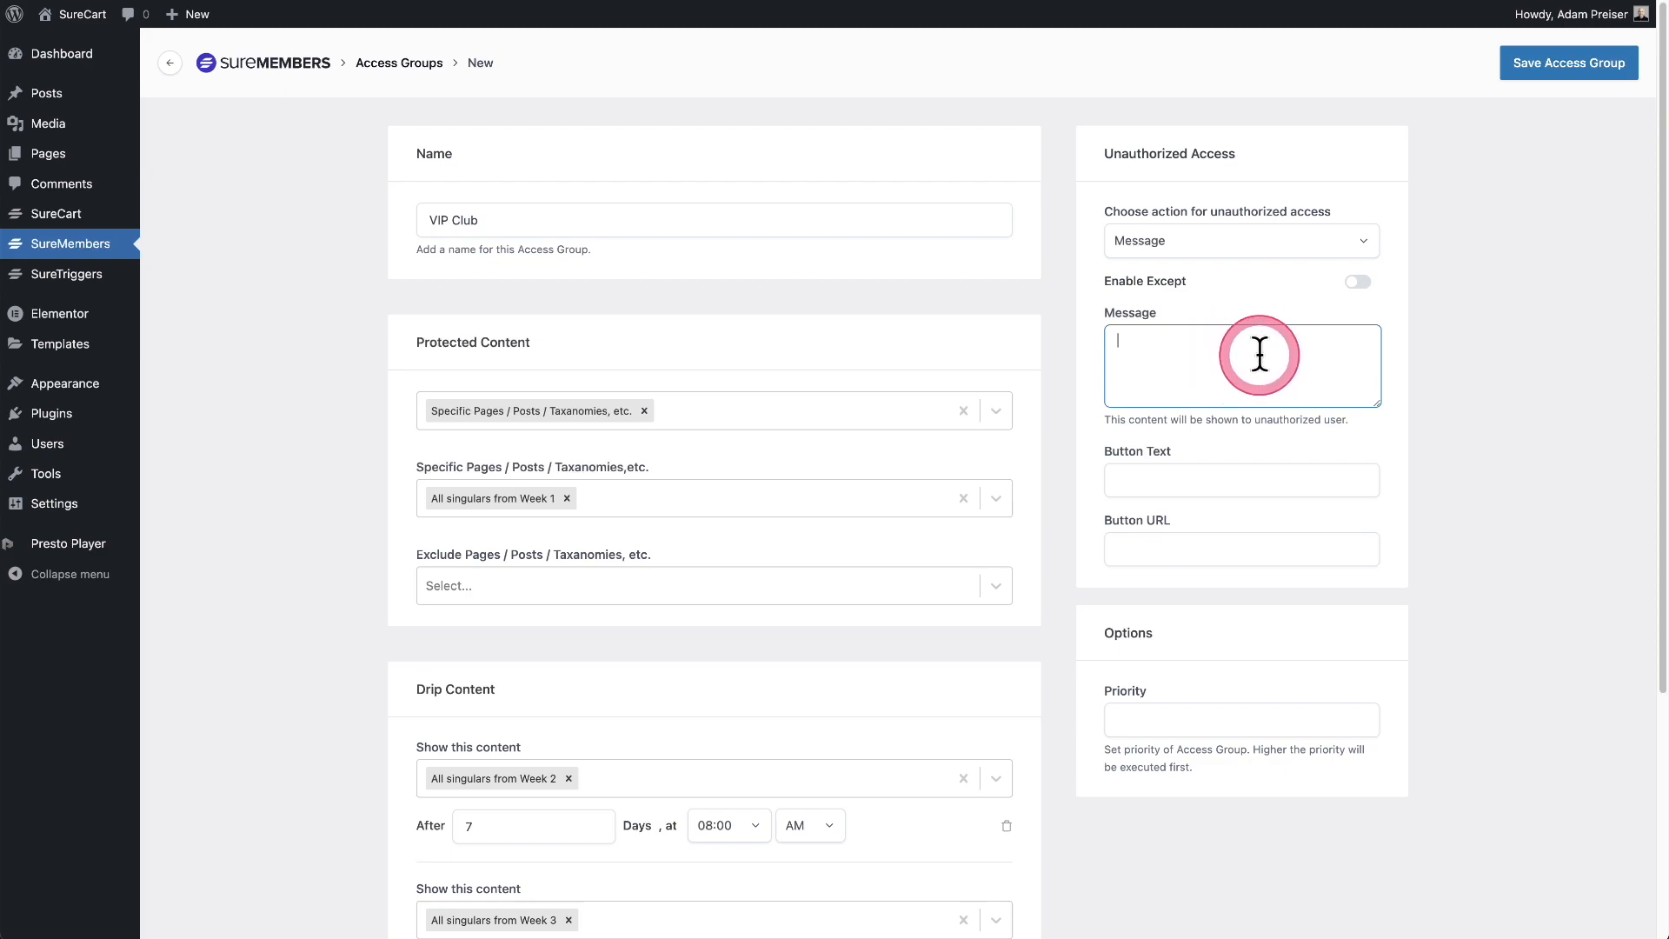
scroll(1259, 355, down, 1)
click(1270, 474)
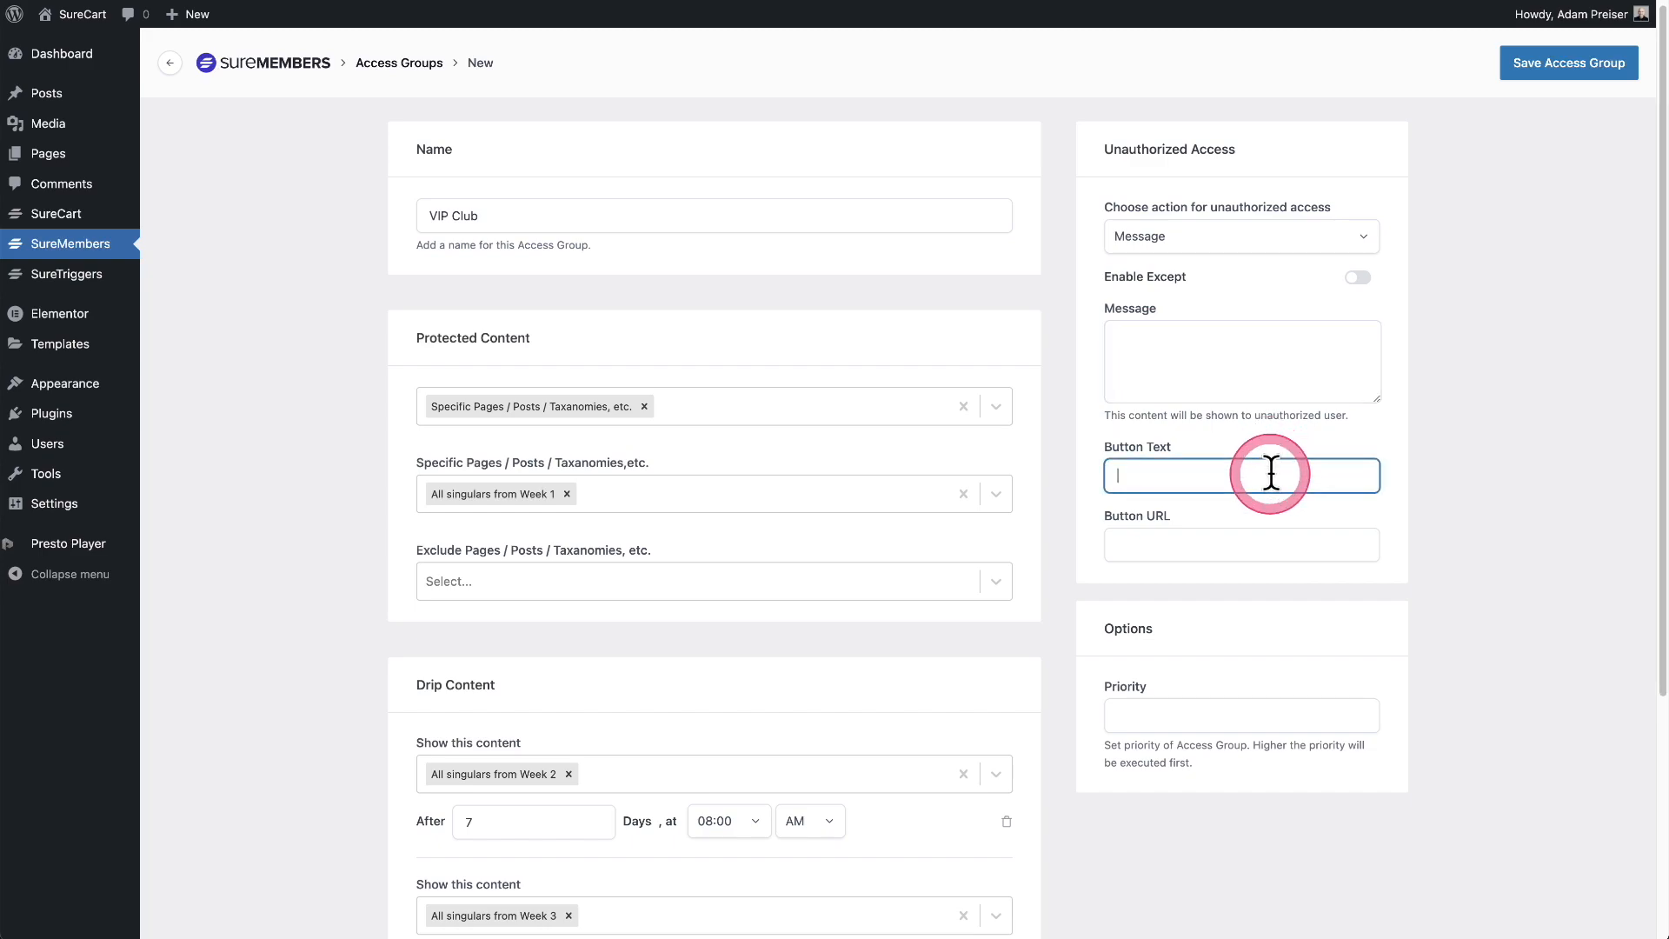
click(1248, 541)
click(1275, 509)
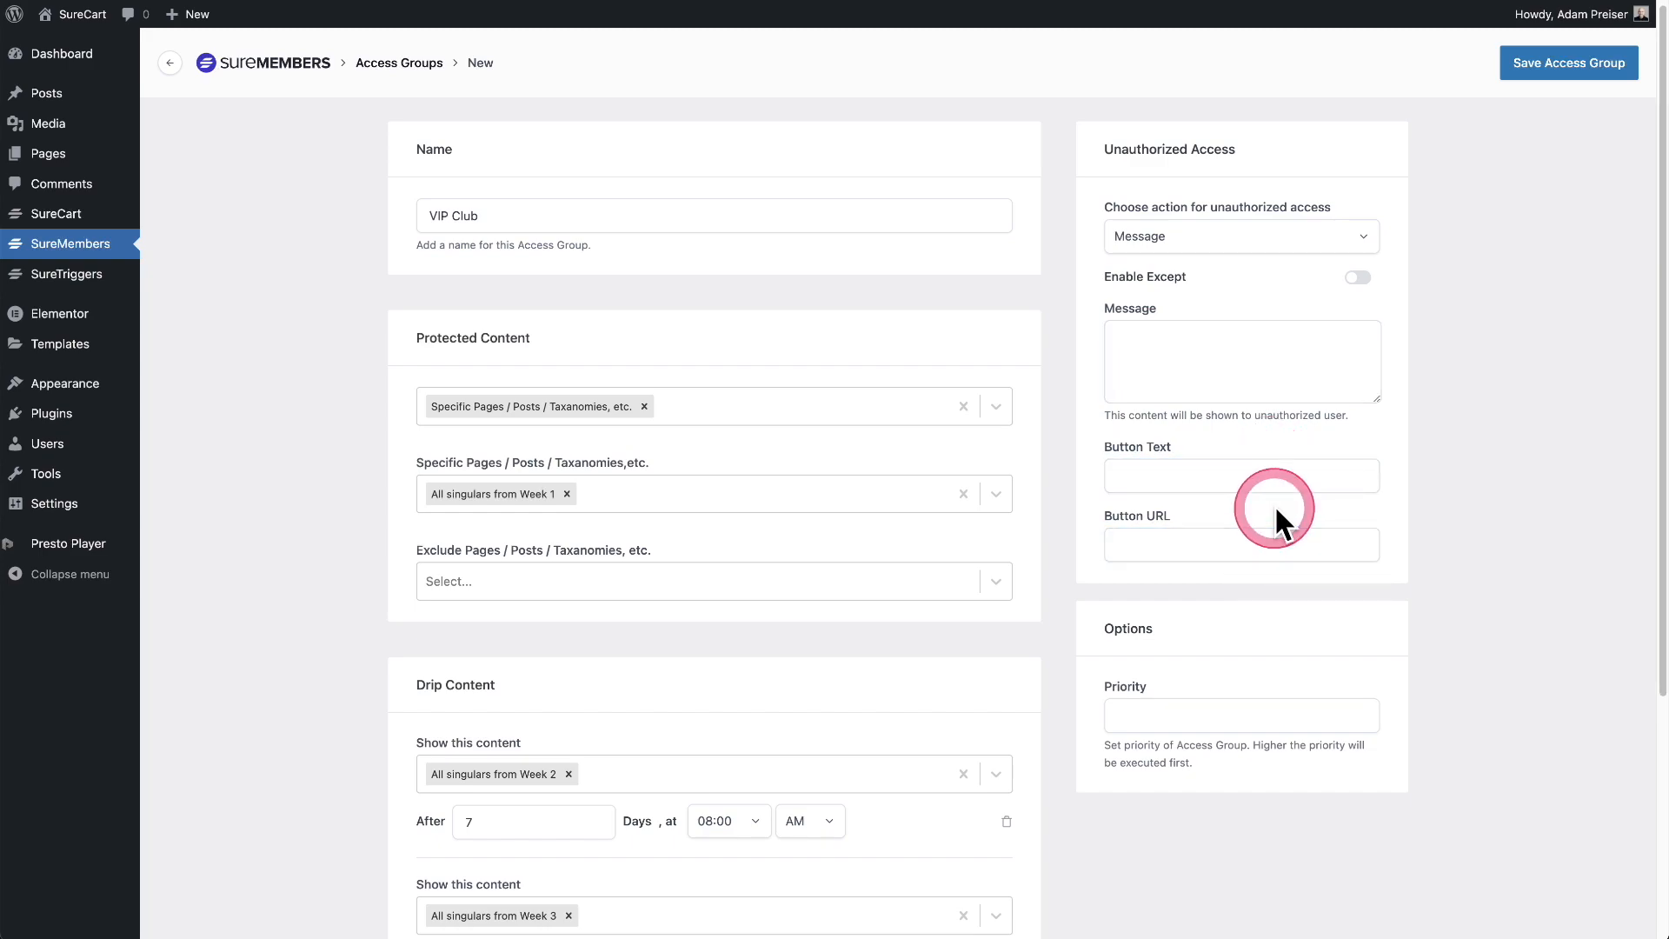
click(1266, 484)
click(1256, 335)
click(1245, 467)
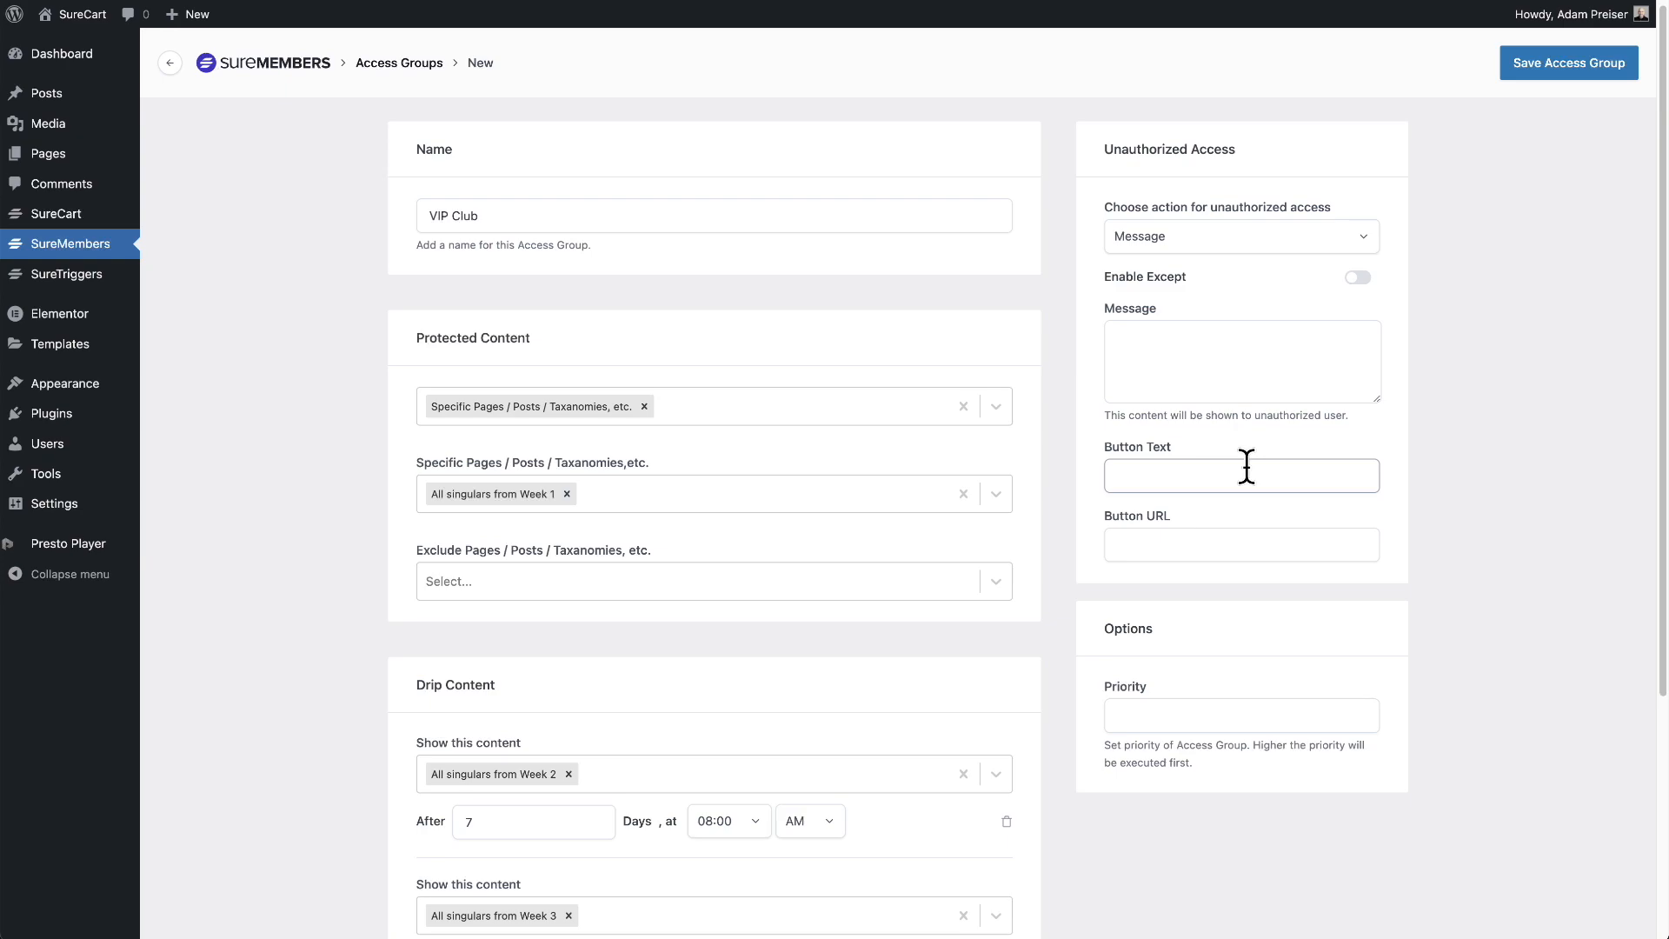
click(1195, 235)
click(1184, 282)
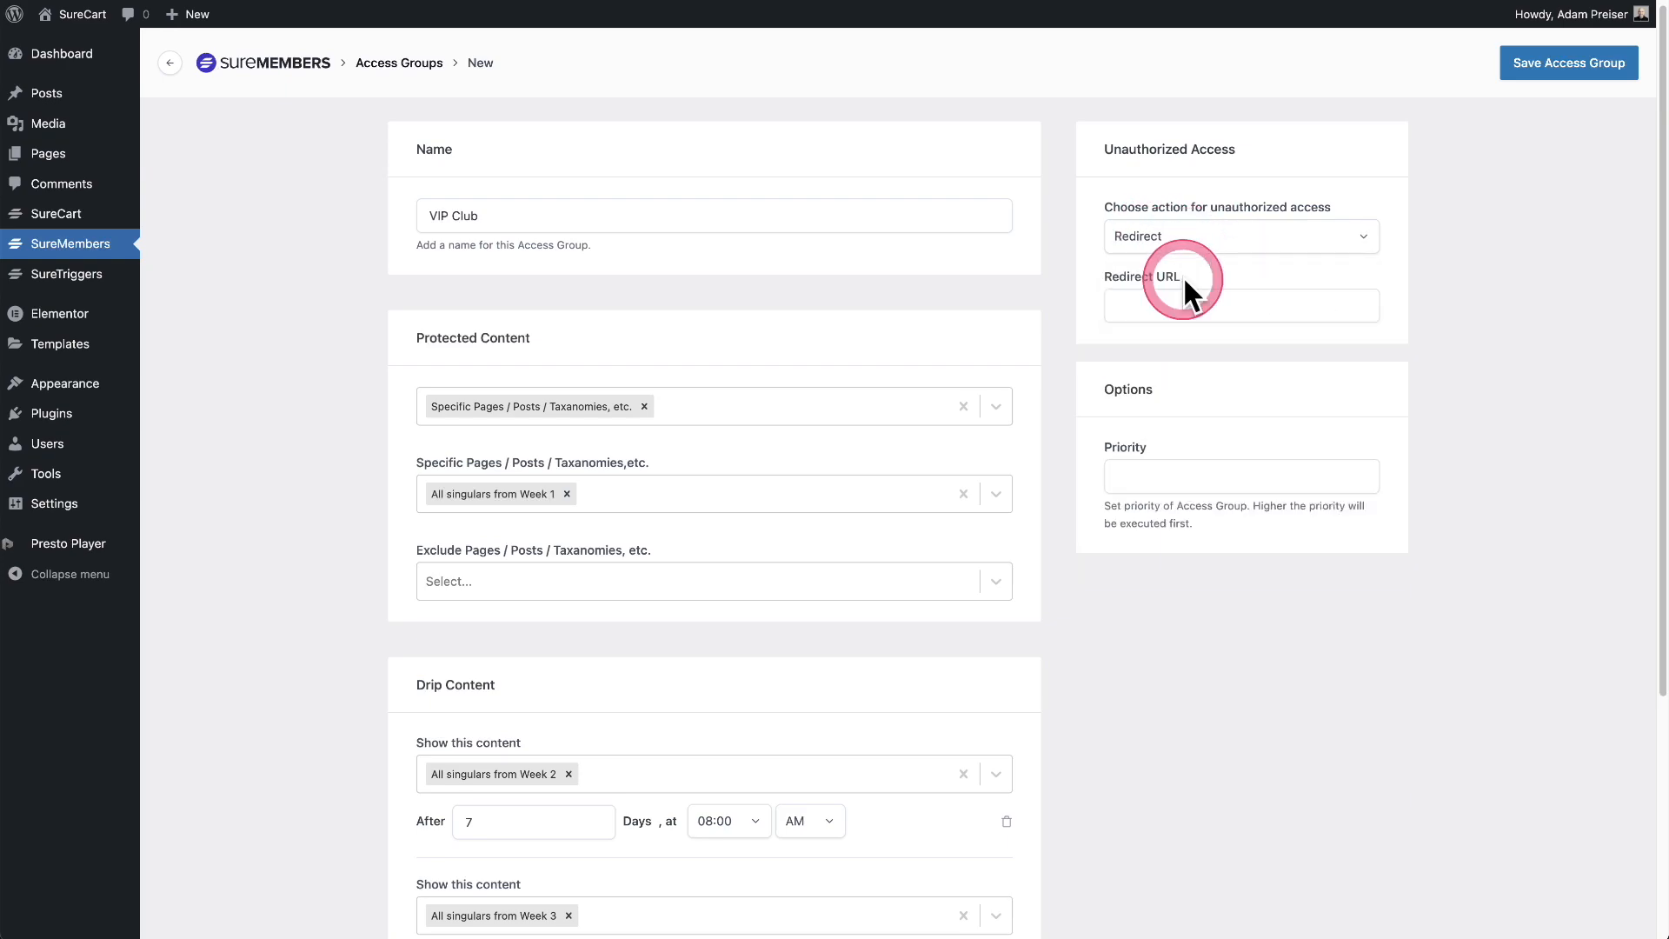
click(1184, 300)
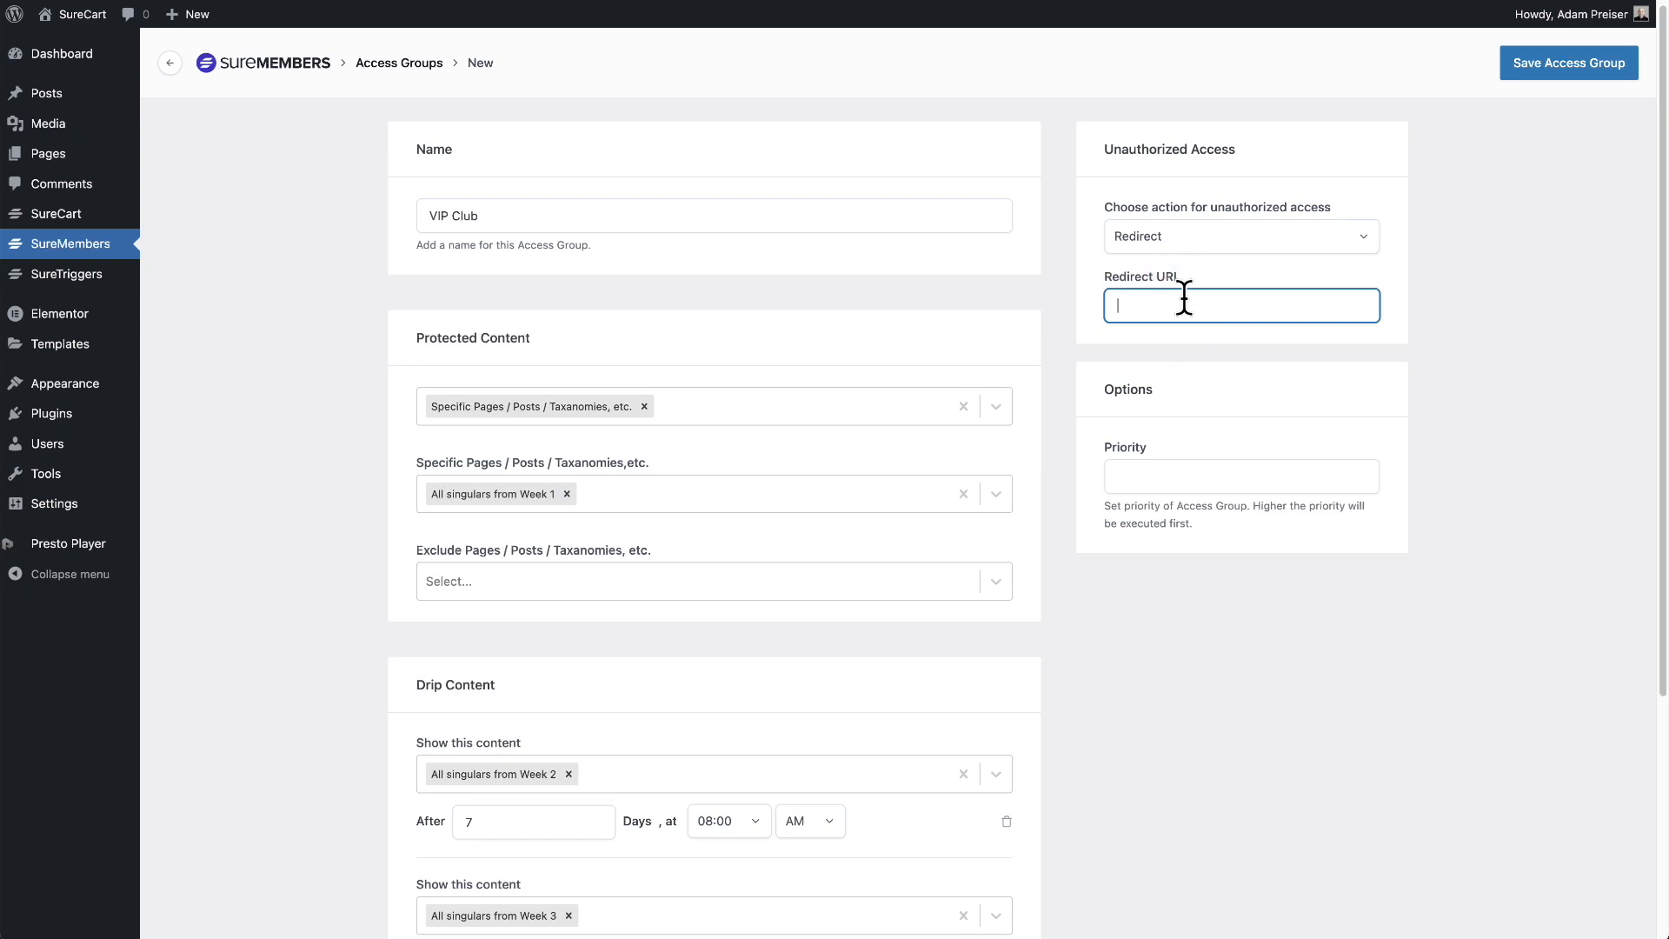
text(https://surecart.makeawebsitetutorials.com/)
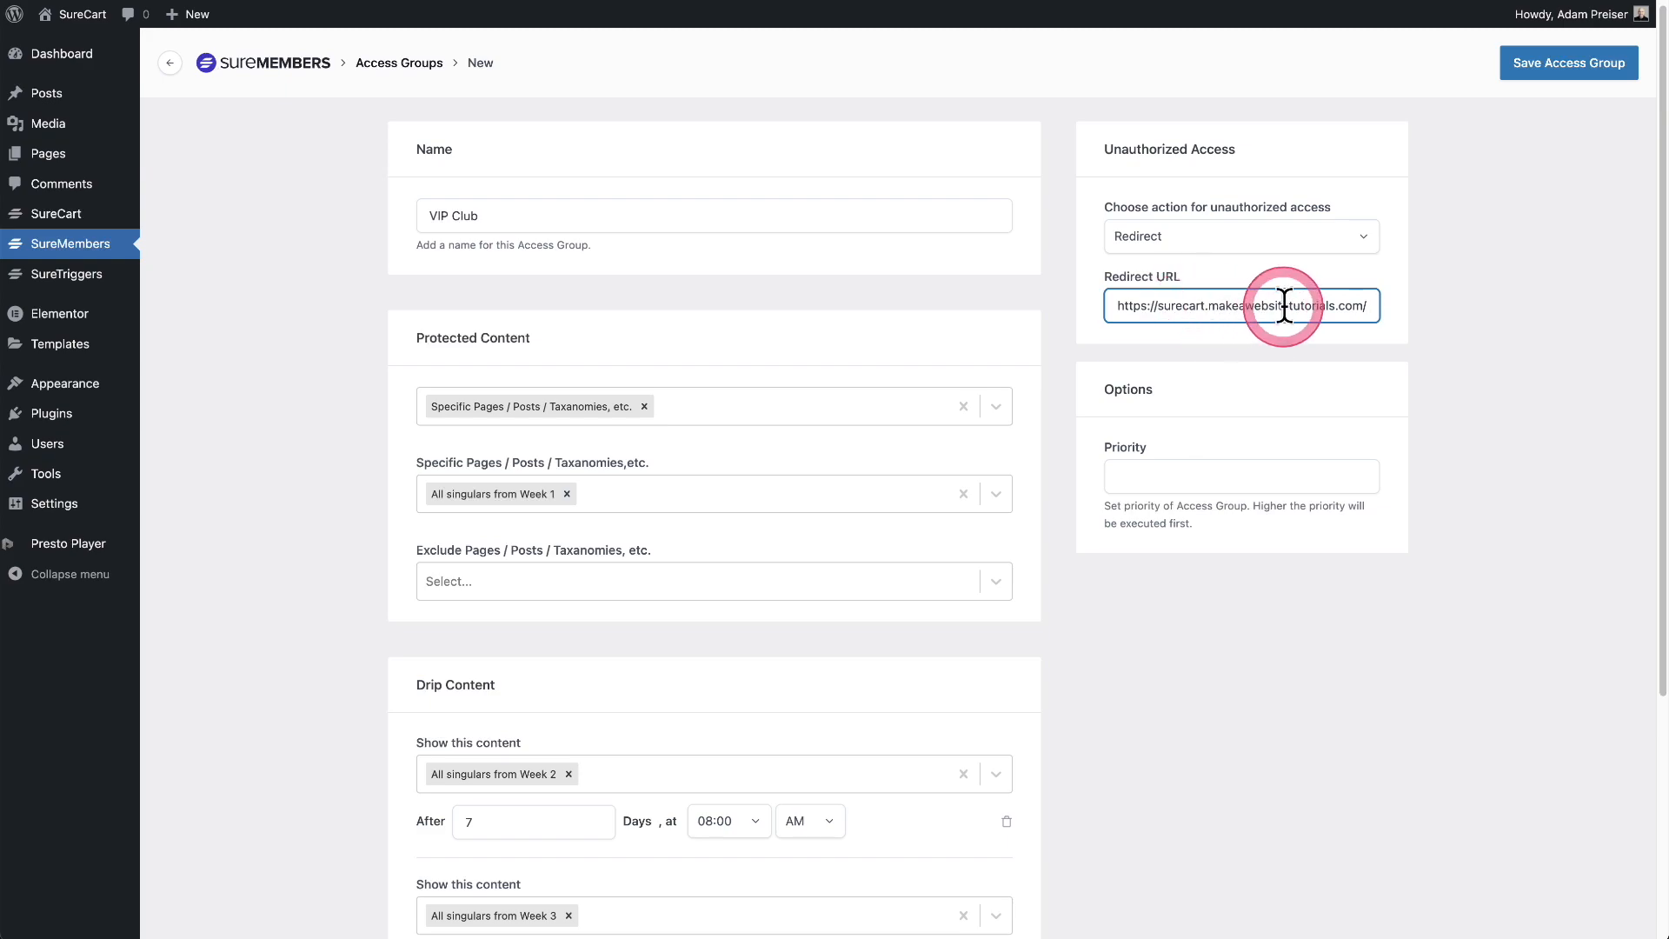
click(1556, 64)
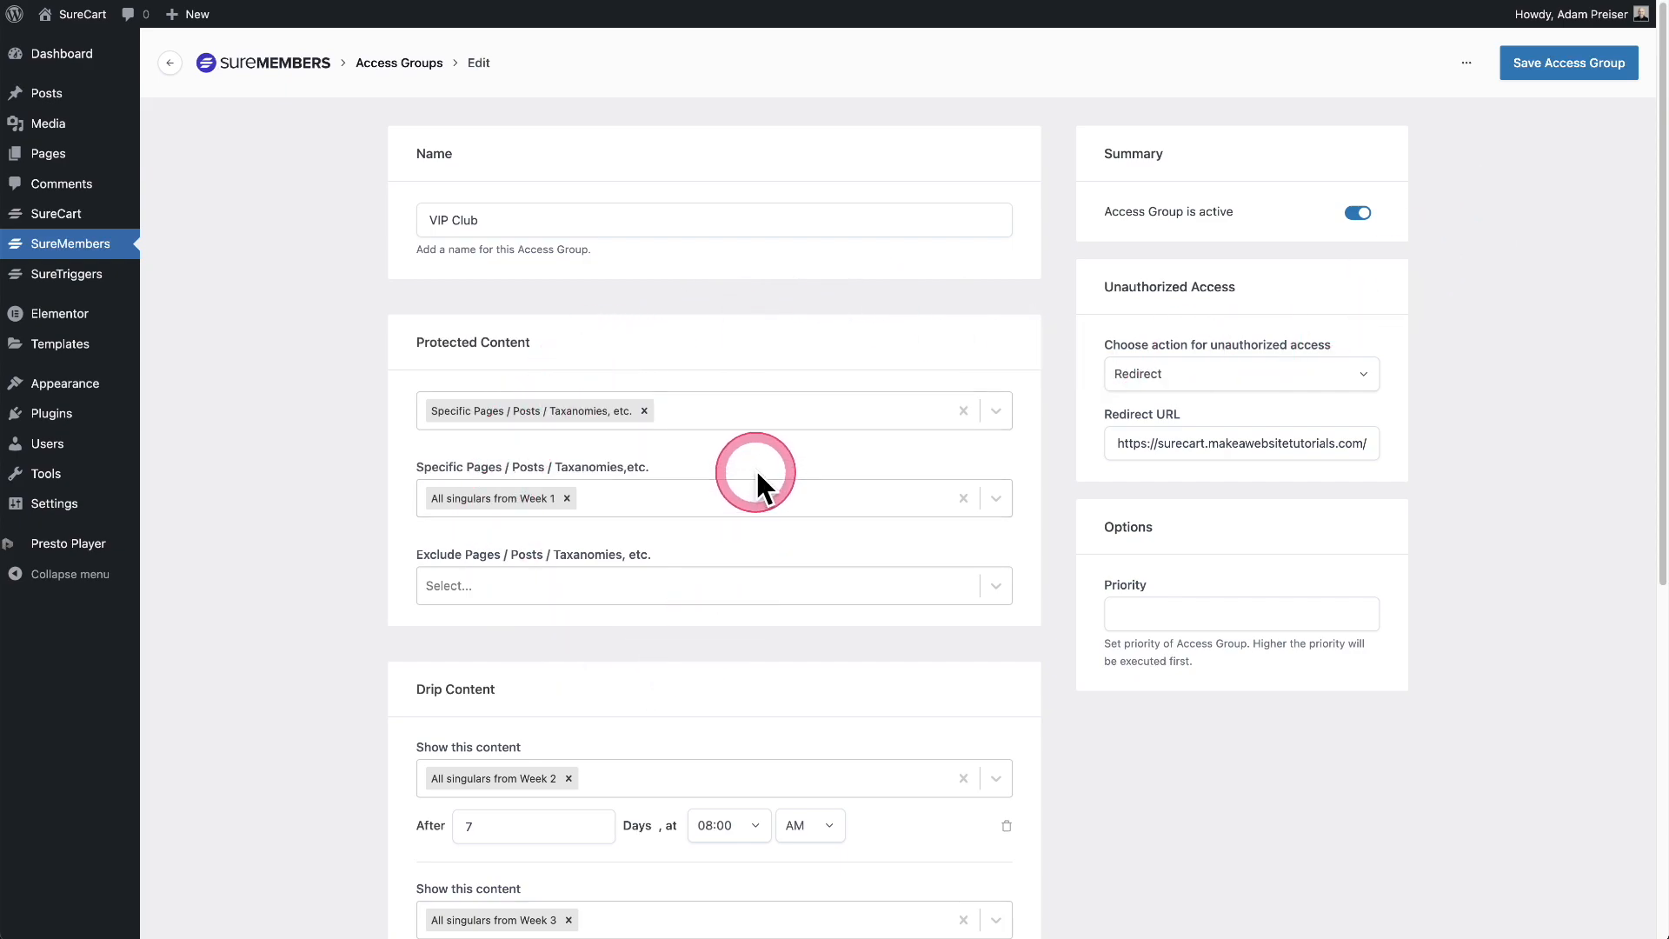
scroll(757, 474, down, 4)
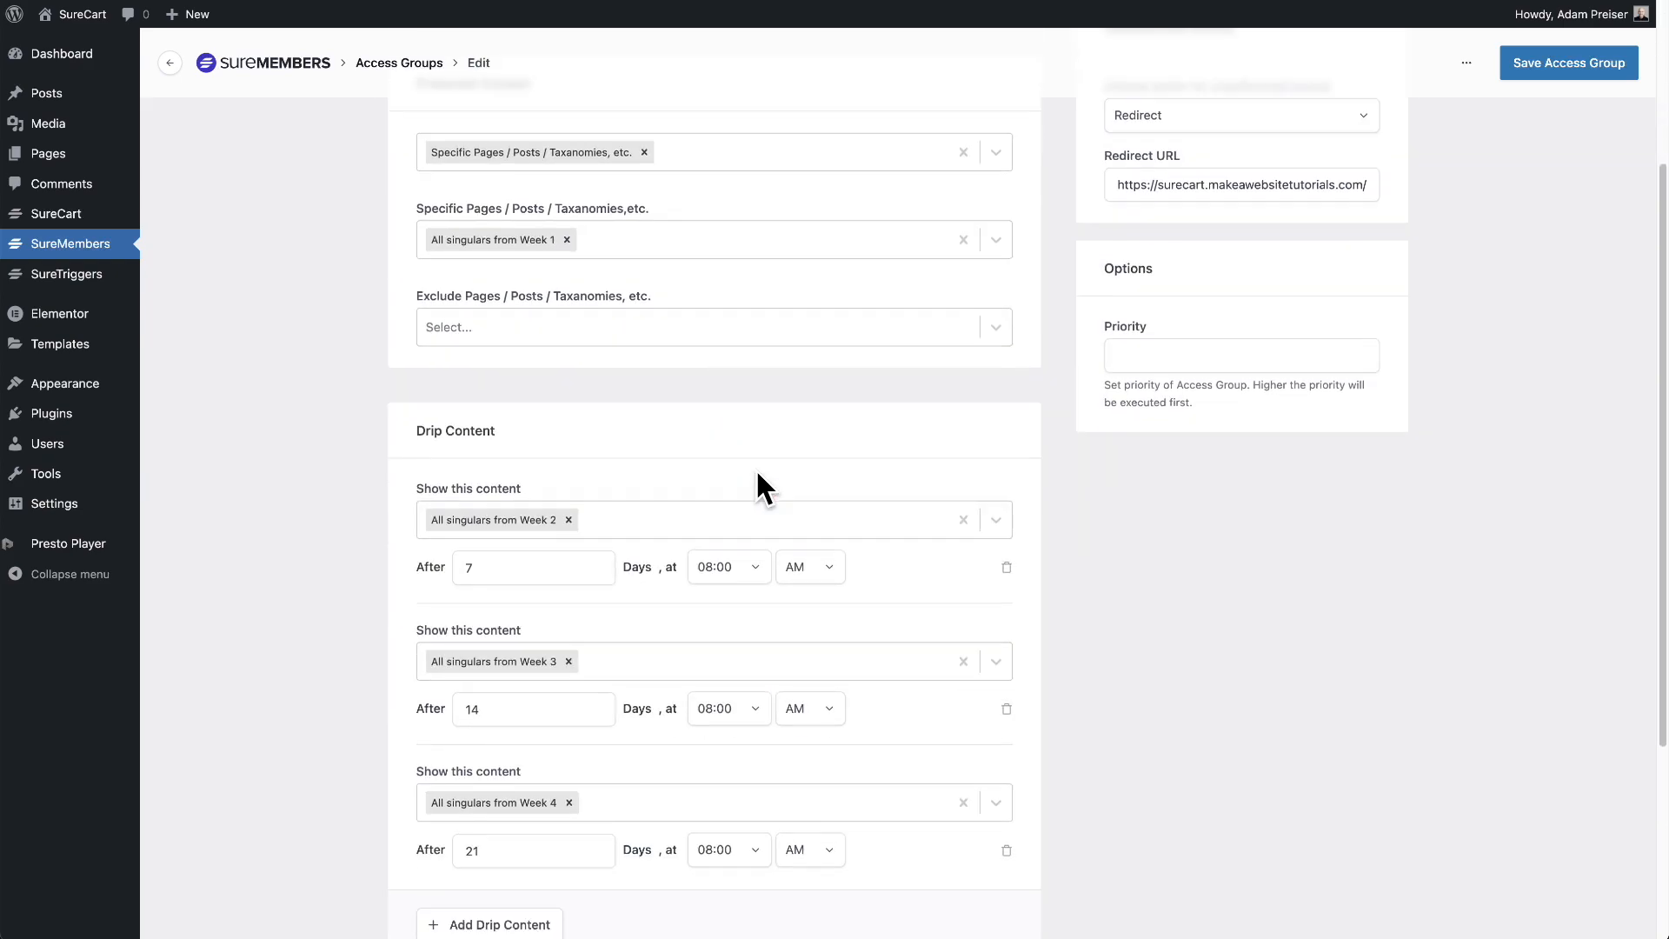
scroll(755, 468, up, 5)
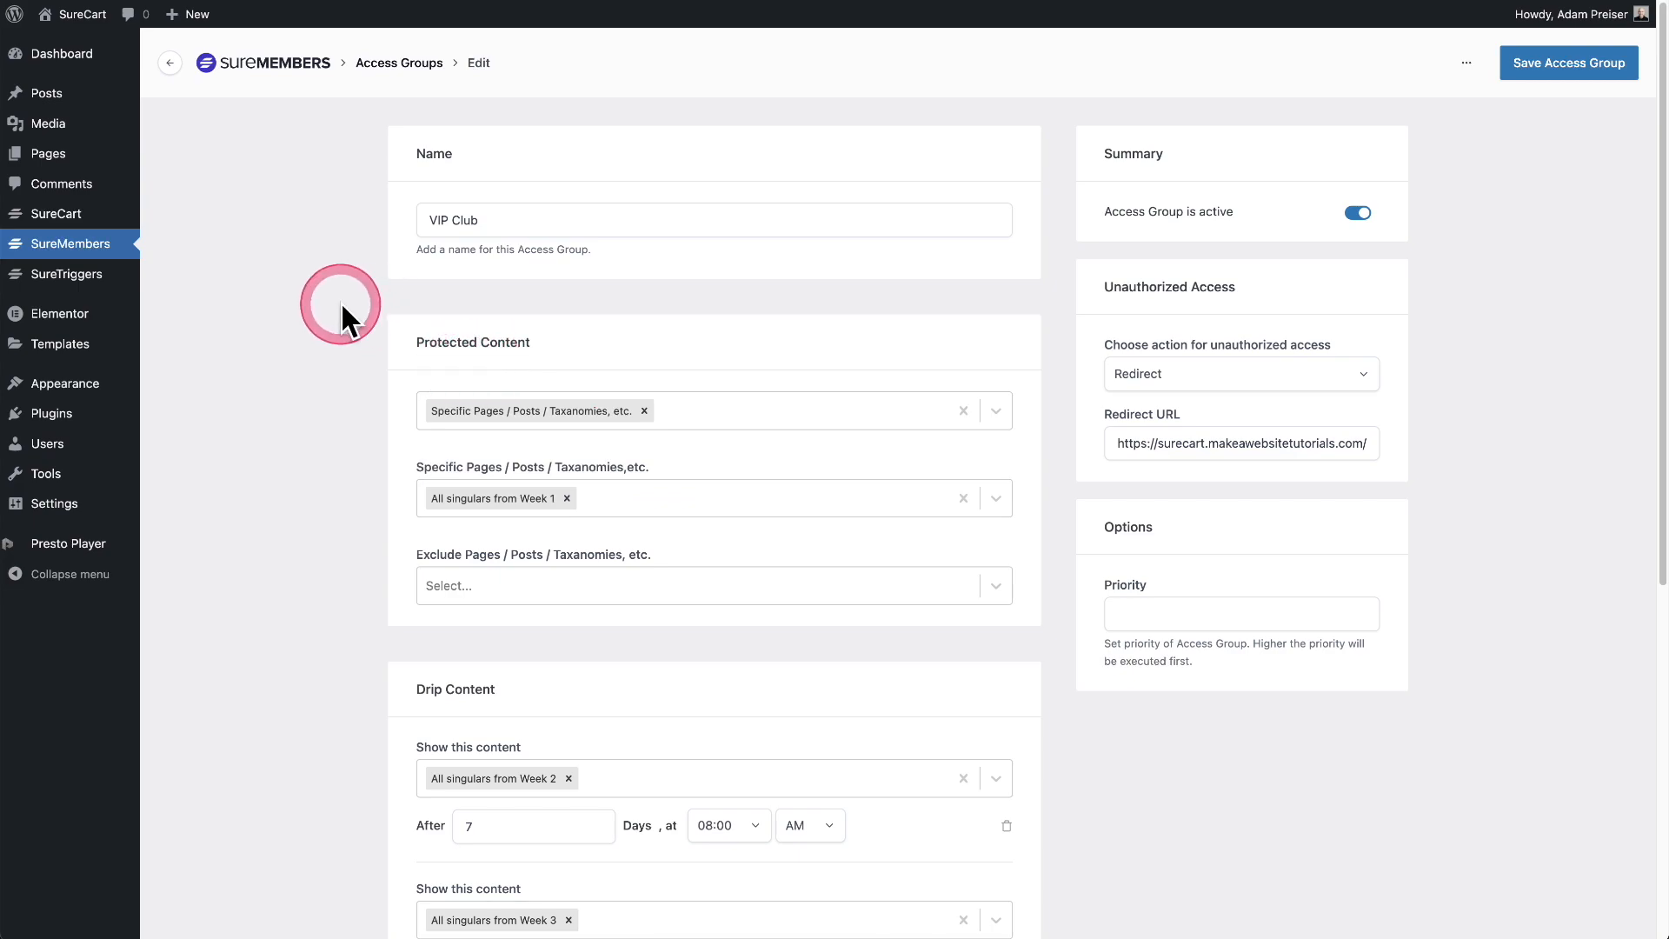
Create a new post titled "SureMembers Getting Started".
mouse_move(90, 97)
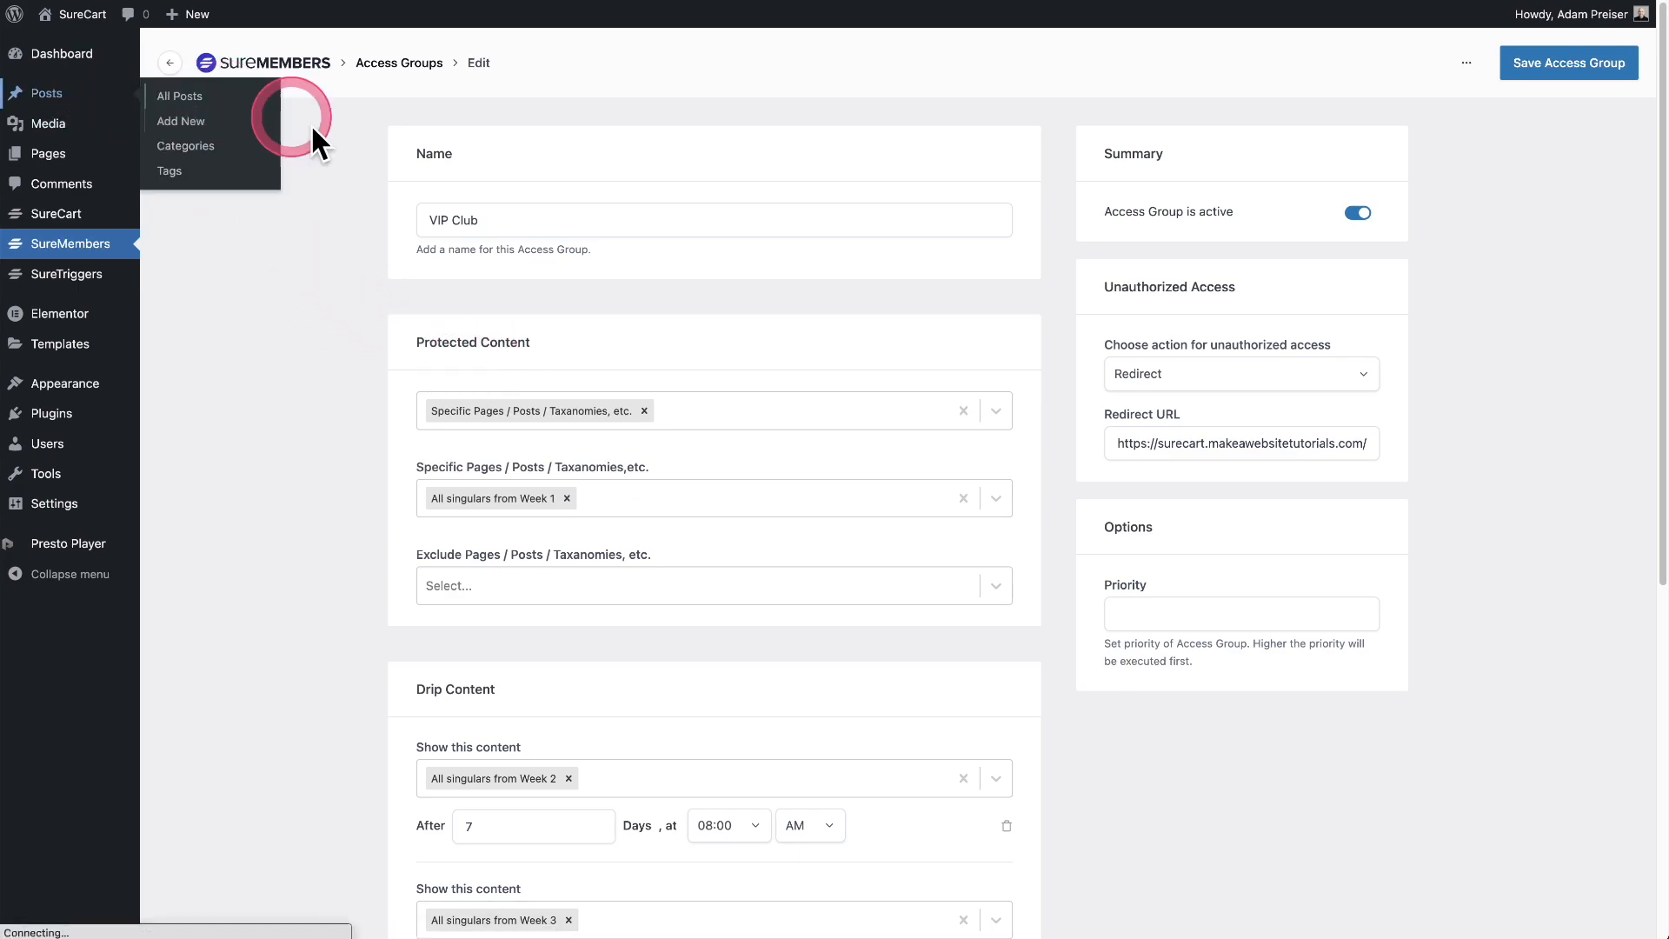
click(266, 108)
click(248, 58)
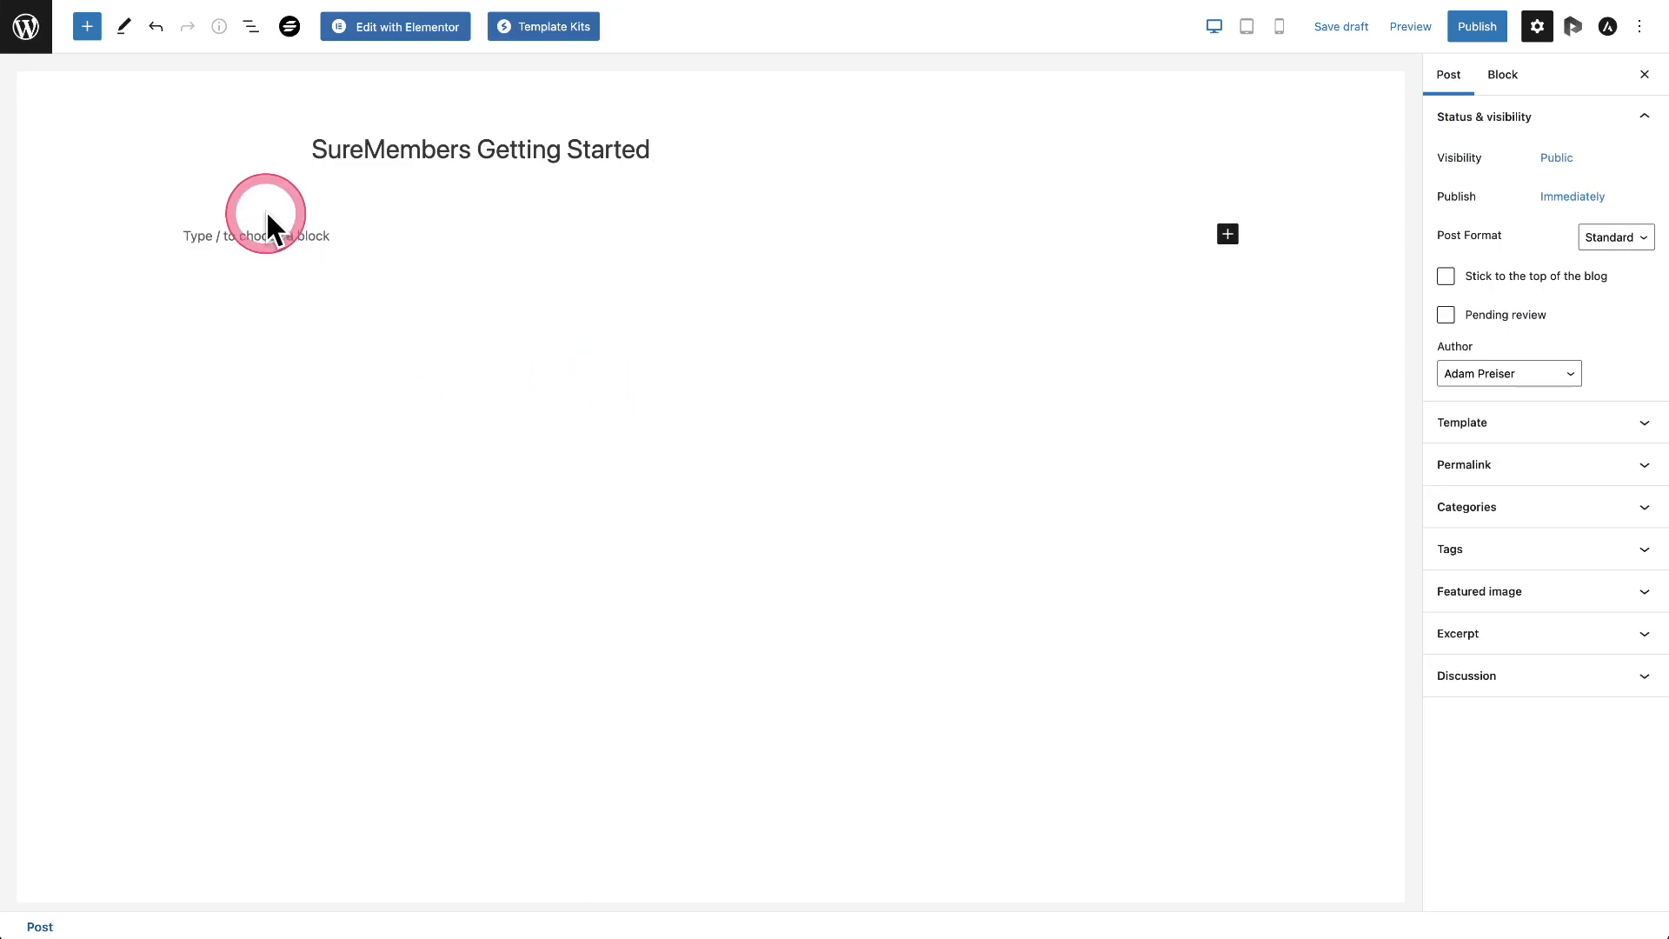
Insert a Spectra Container block with the single-column layout into the post body.
click(360, 233)
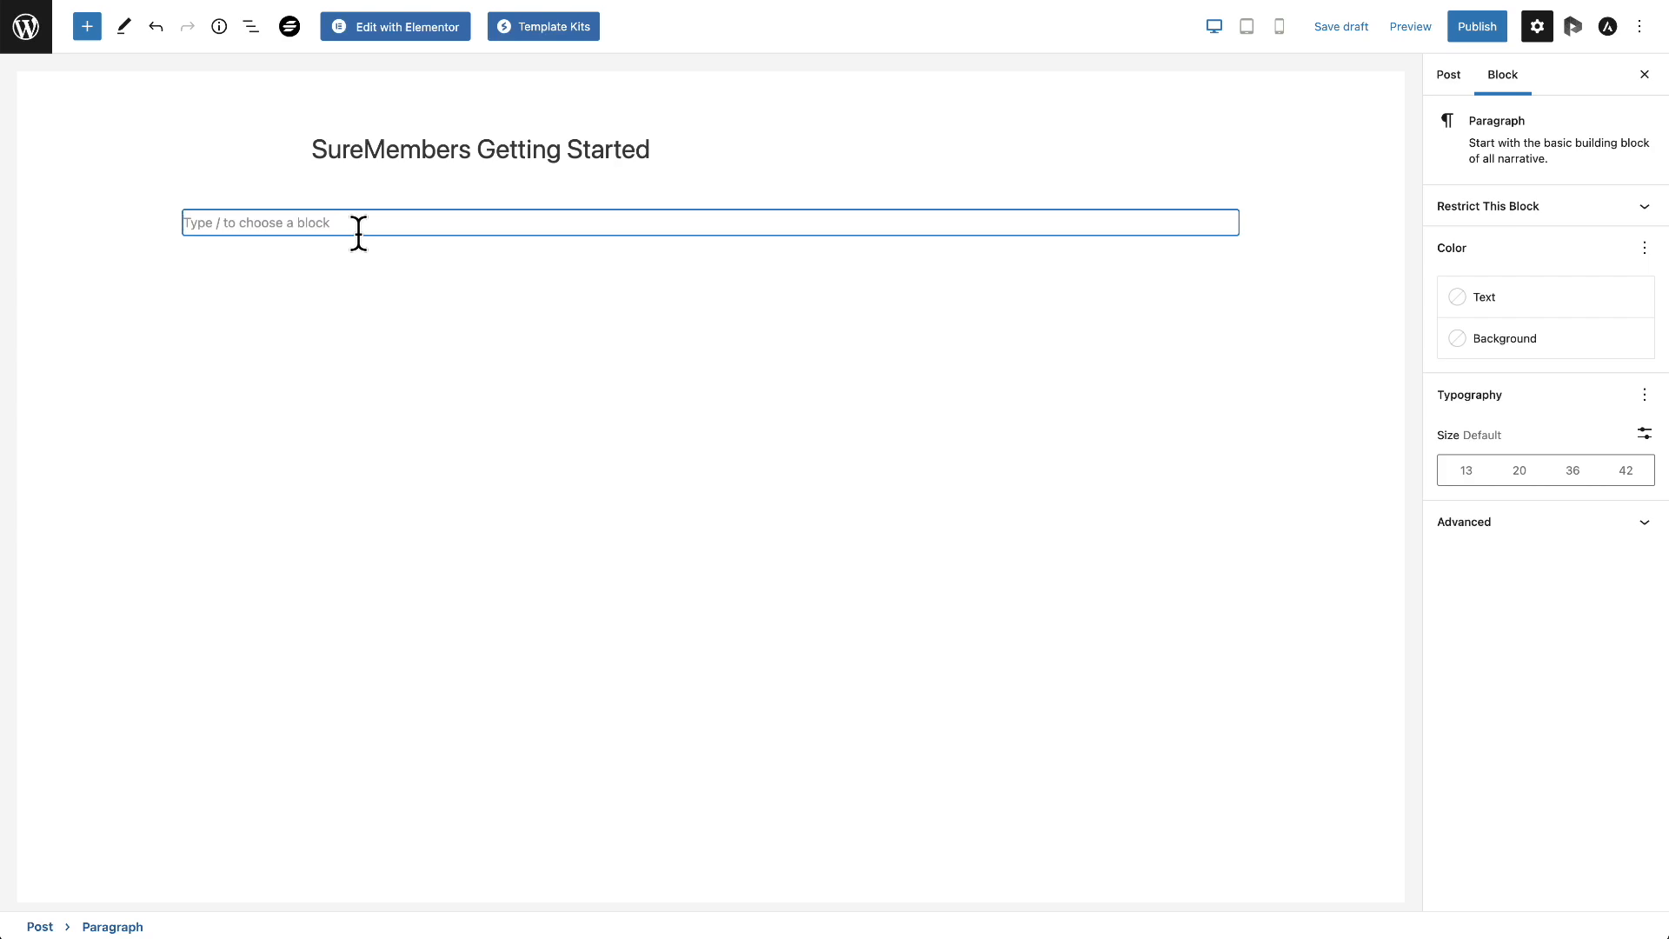
click(87, 26)
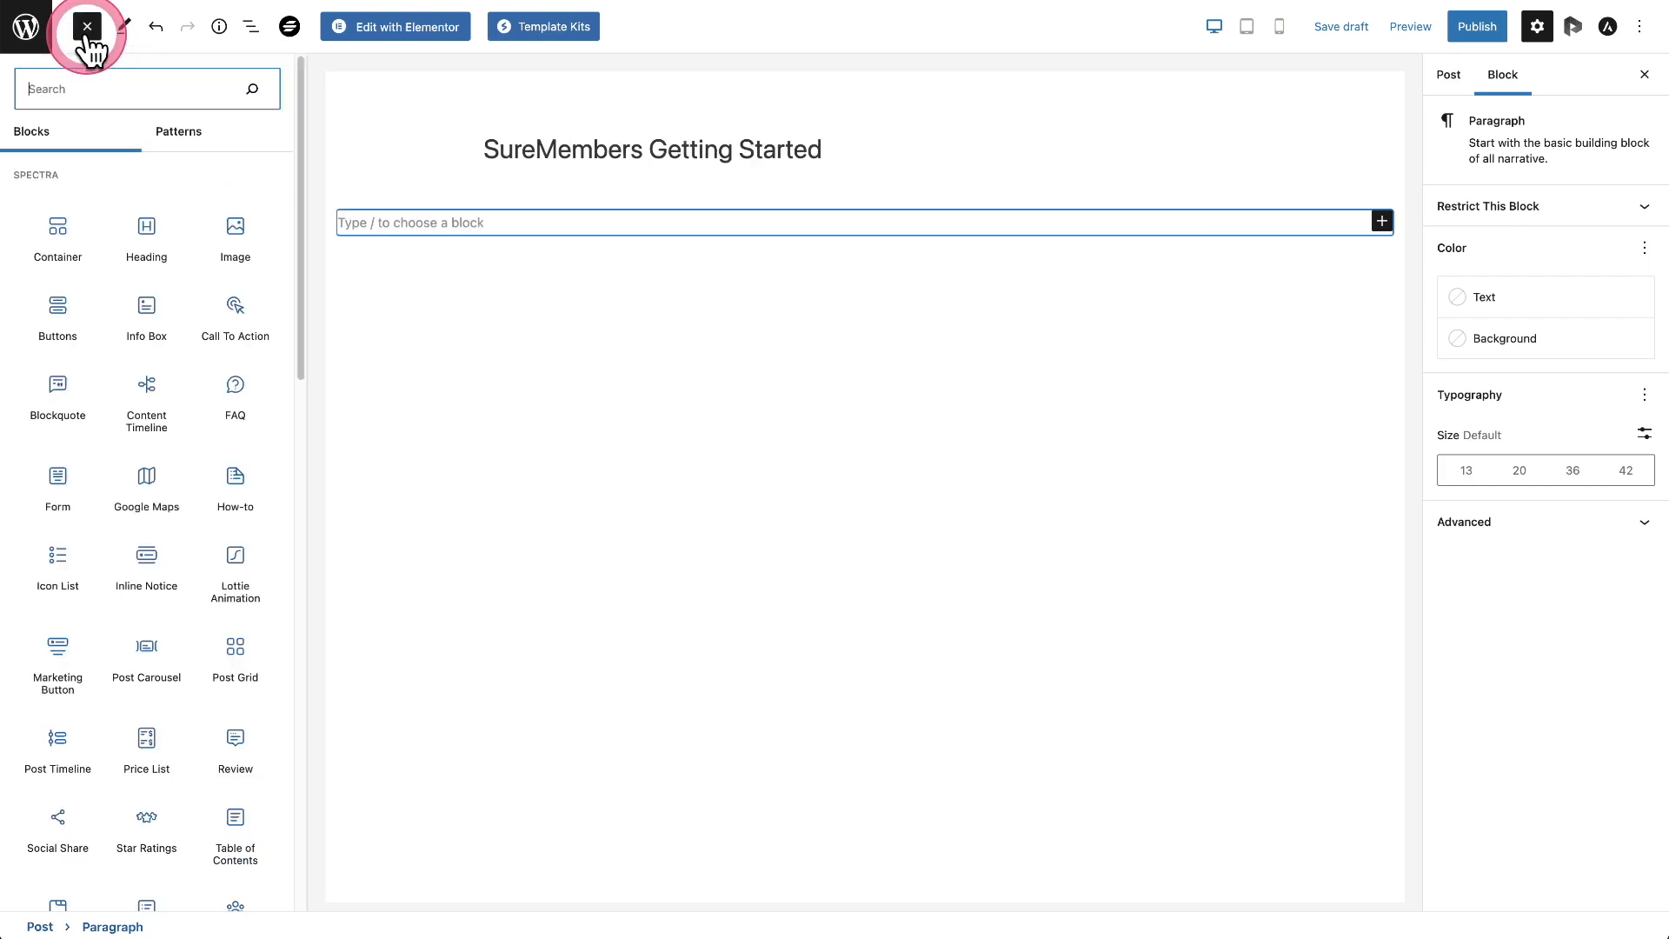
click(56, 233)
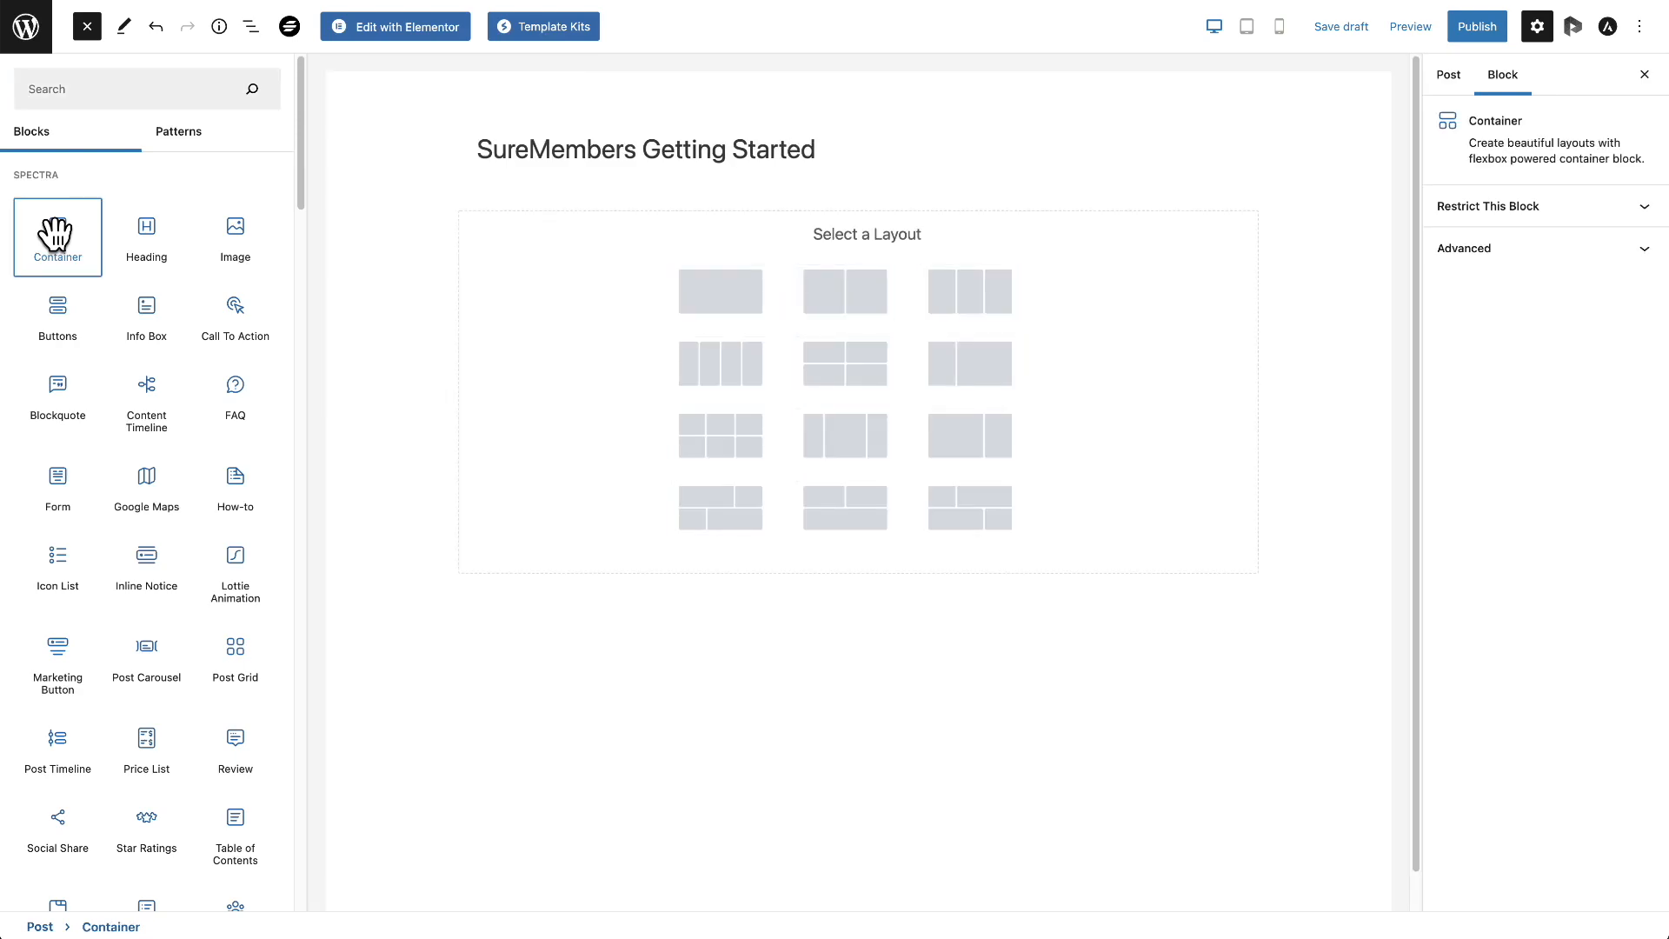
click(731, 286)
click(565, 288)
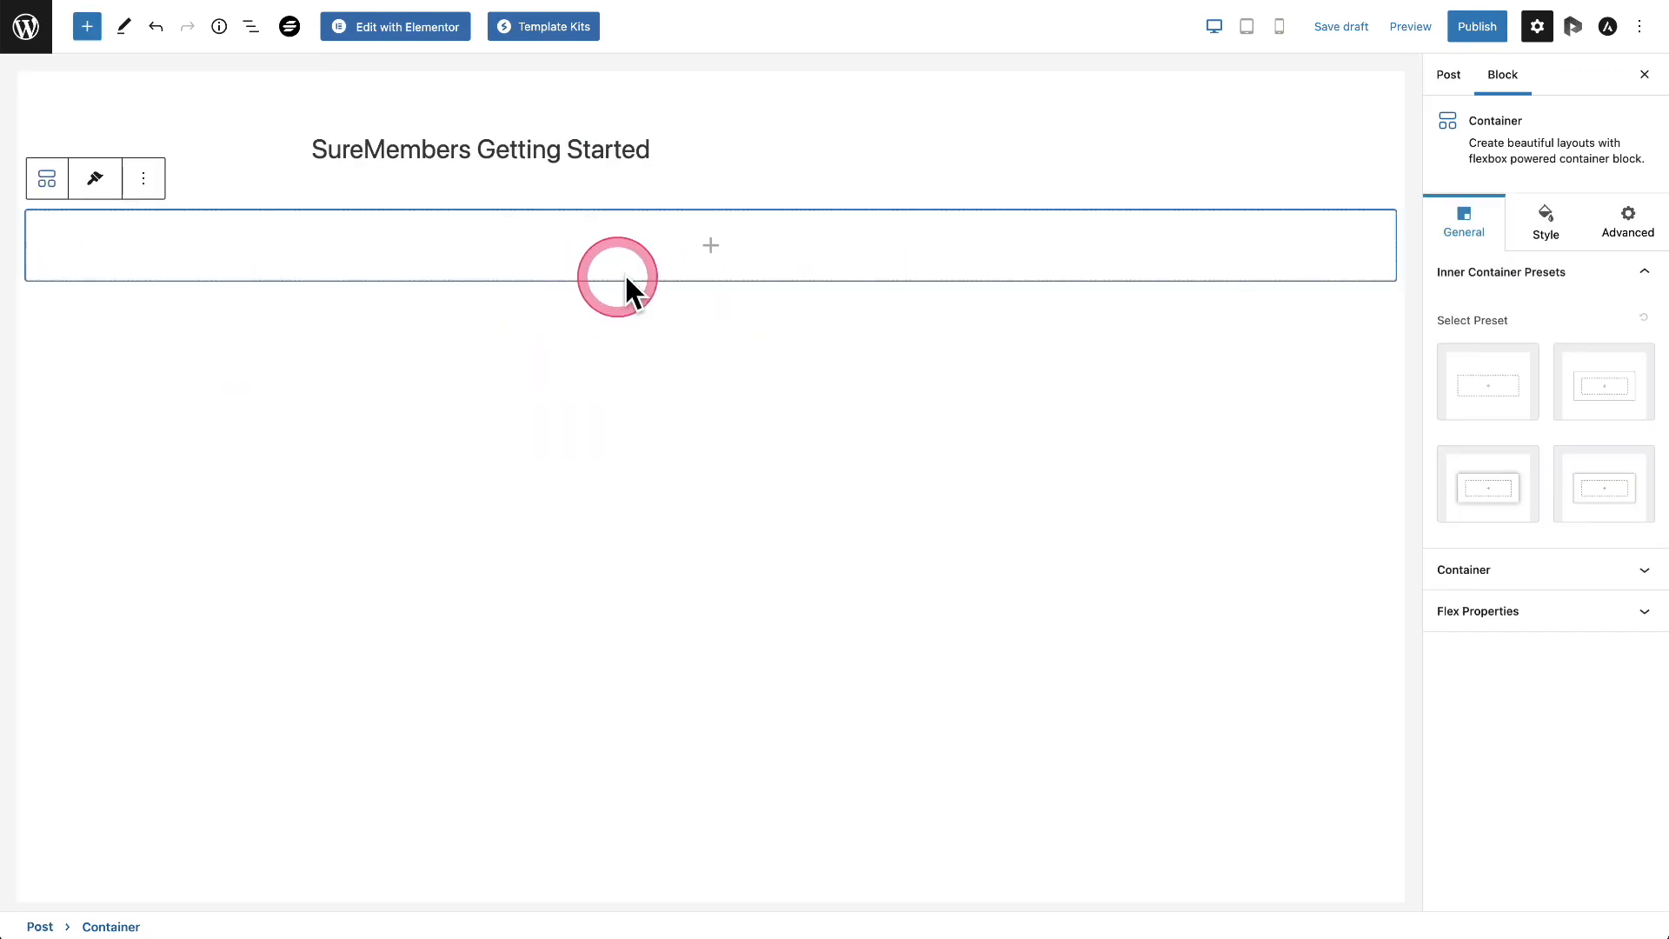
Add a paragraph inside the container reading "This is the content I want to protect".
click(711, 246)
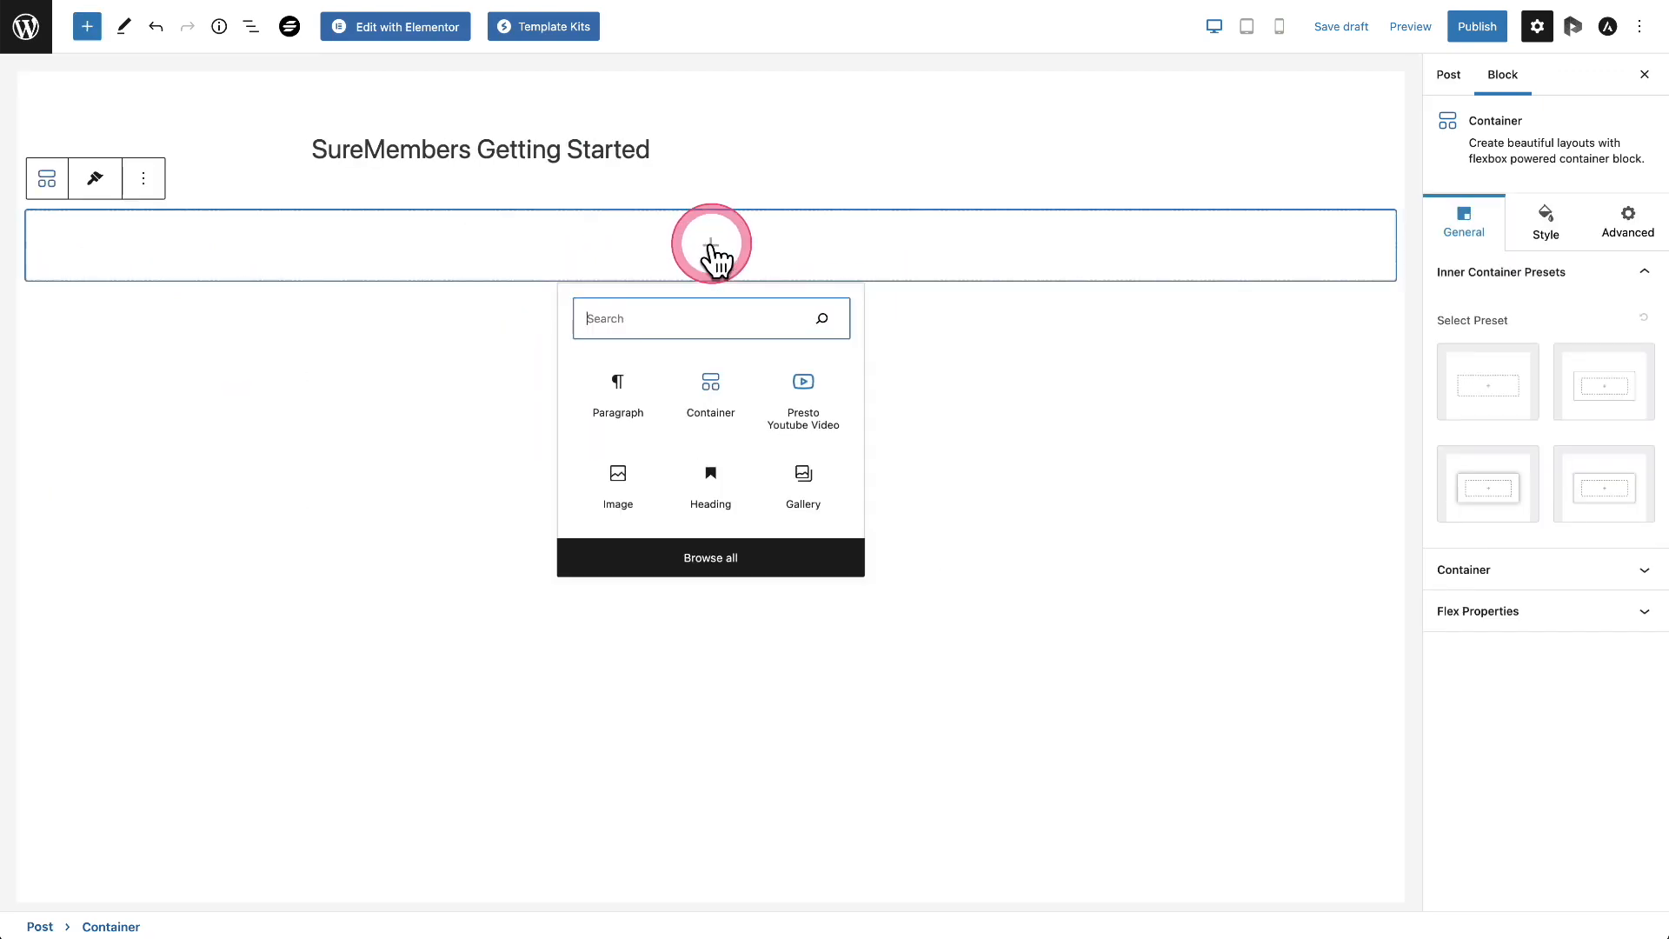
click(623, 392)
text(This is the content I want to protect)
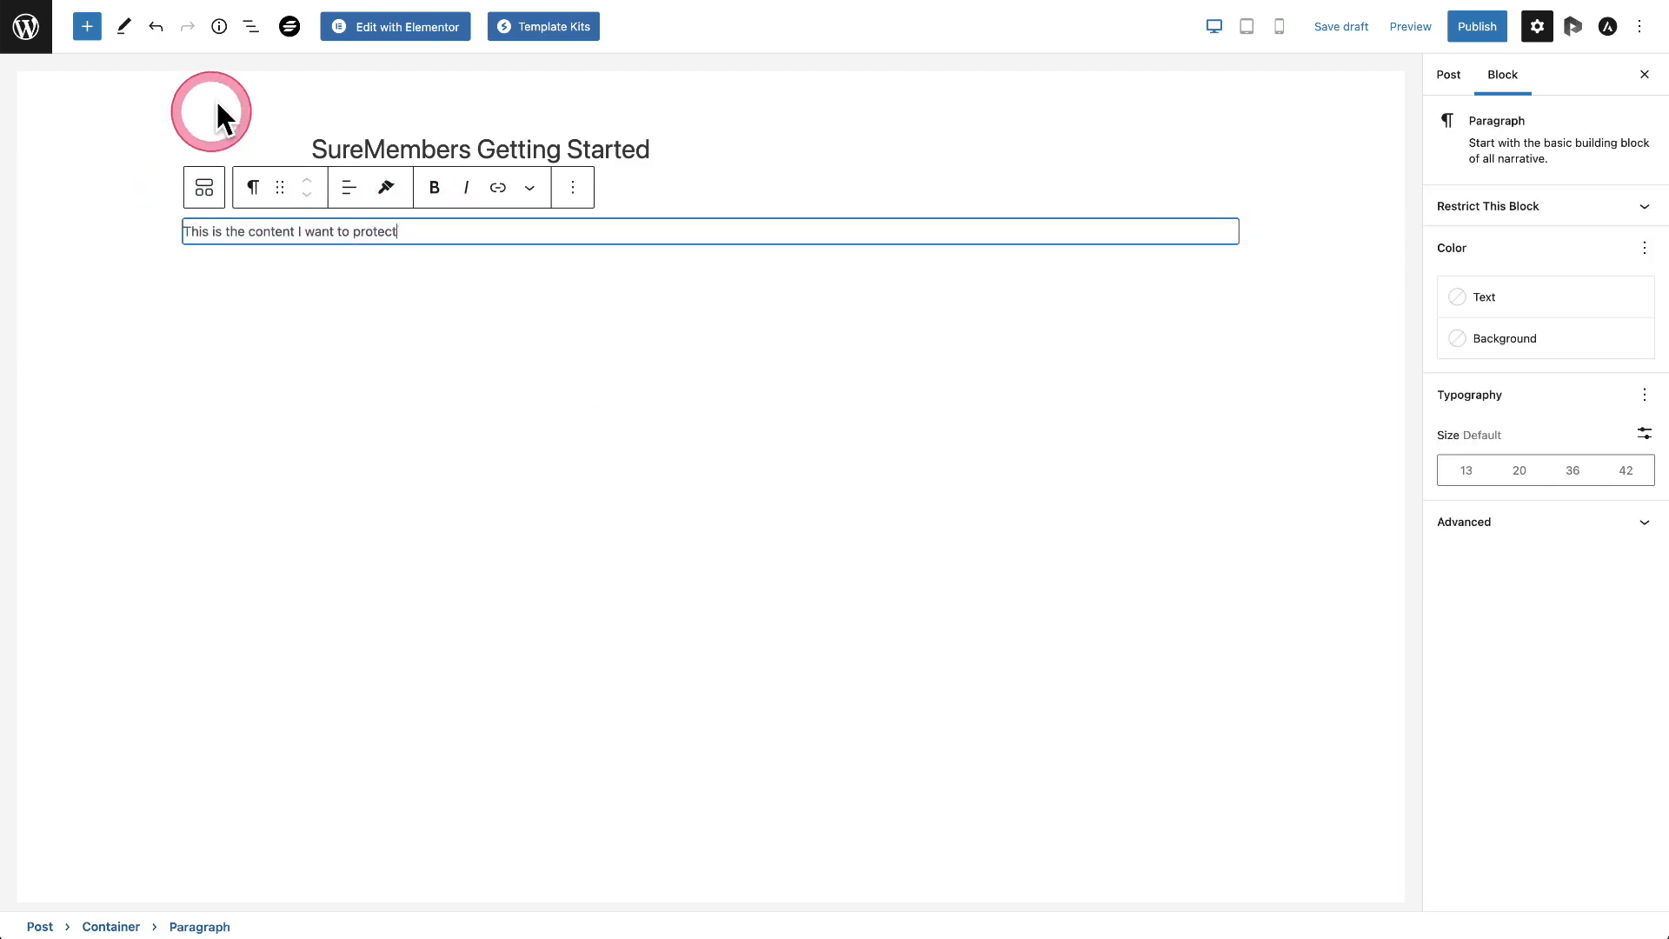
Examine the container and paragraph in the block list view, including the access plan options for restricting the paragraph.
click(251, 27)
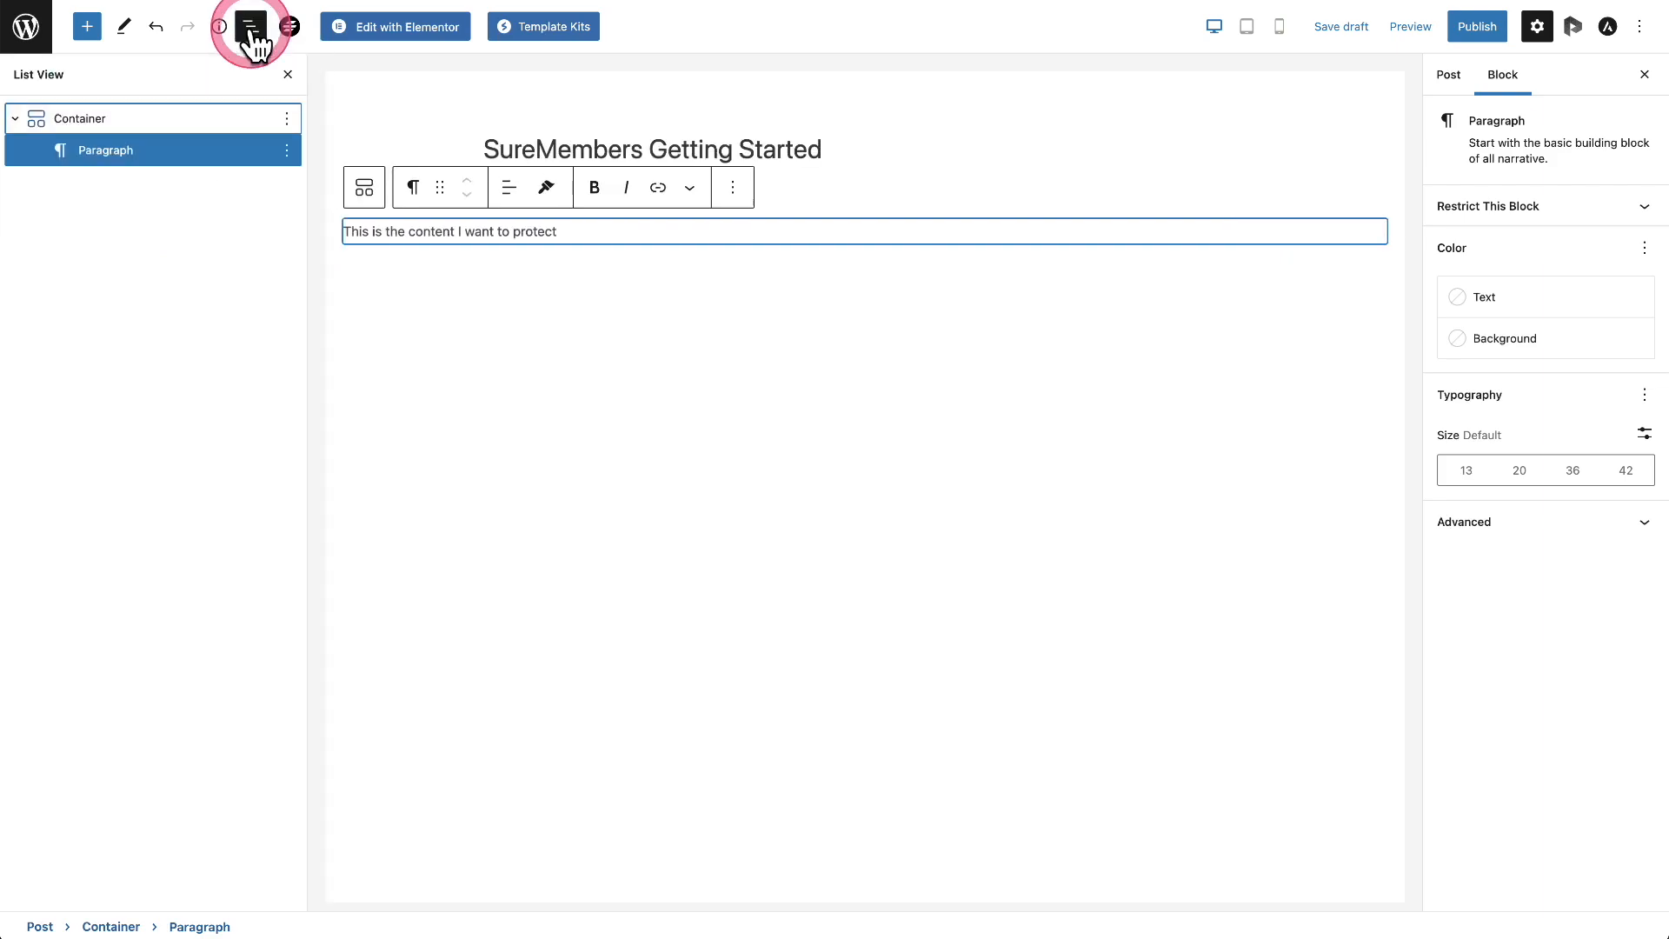
click(101, 130)
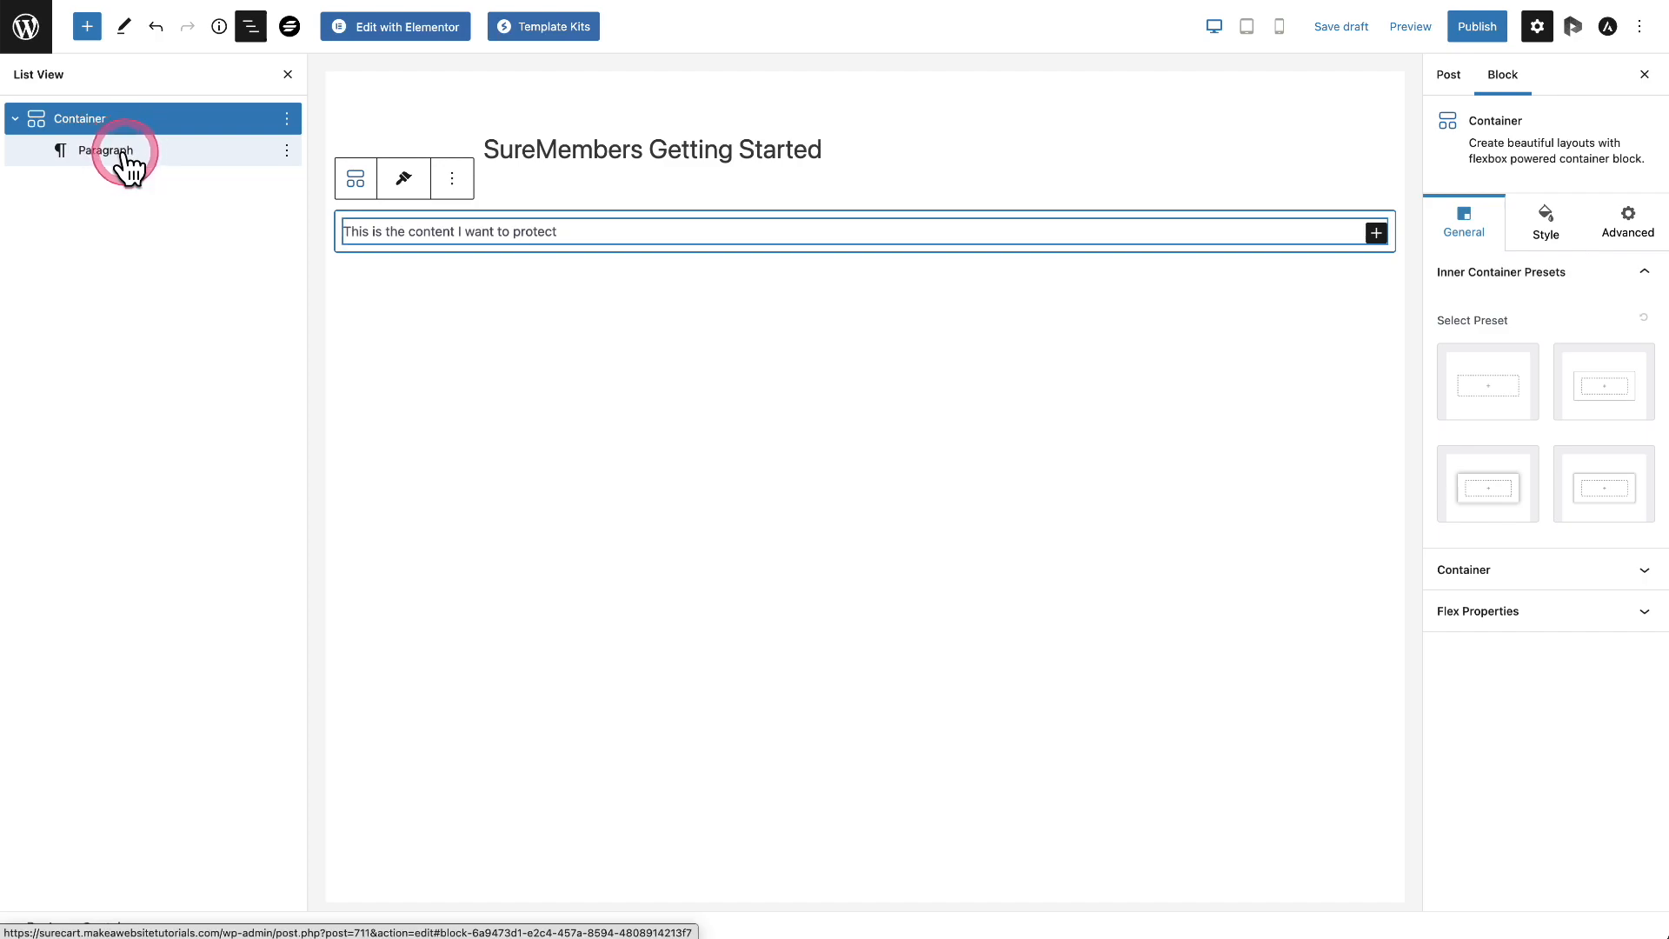
click(123, 152)
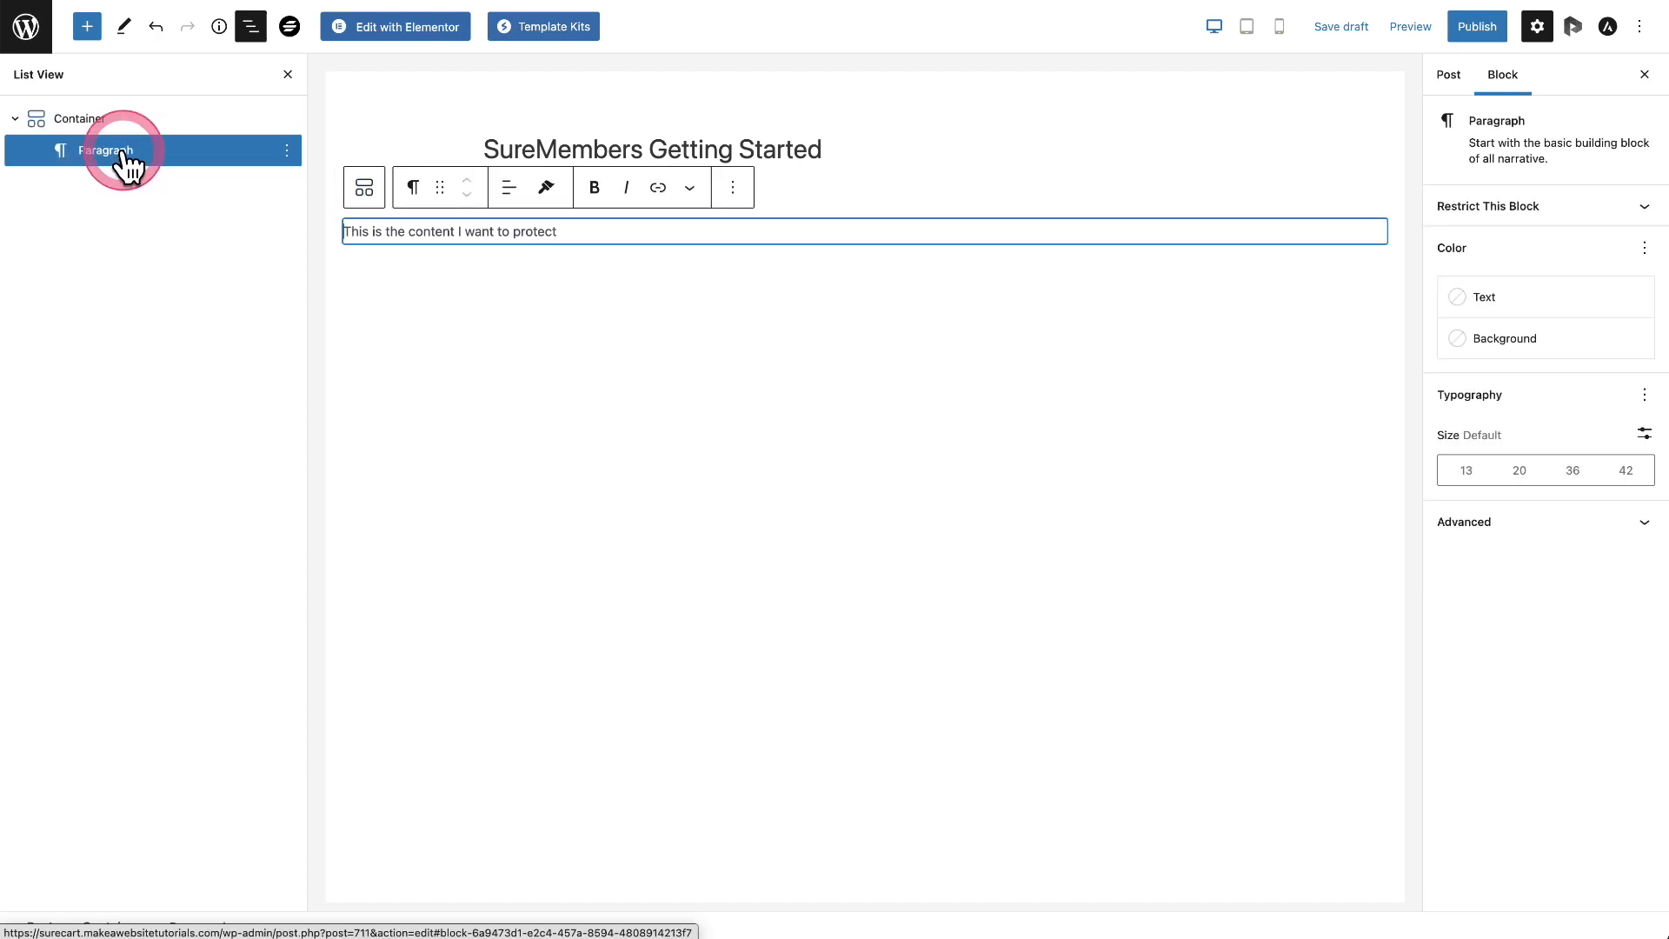
click(131, 125)
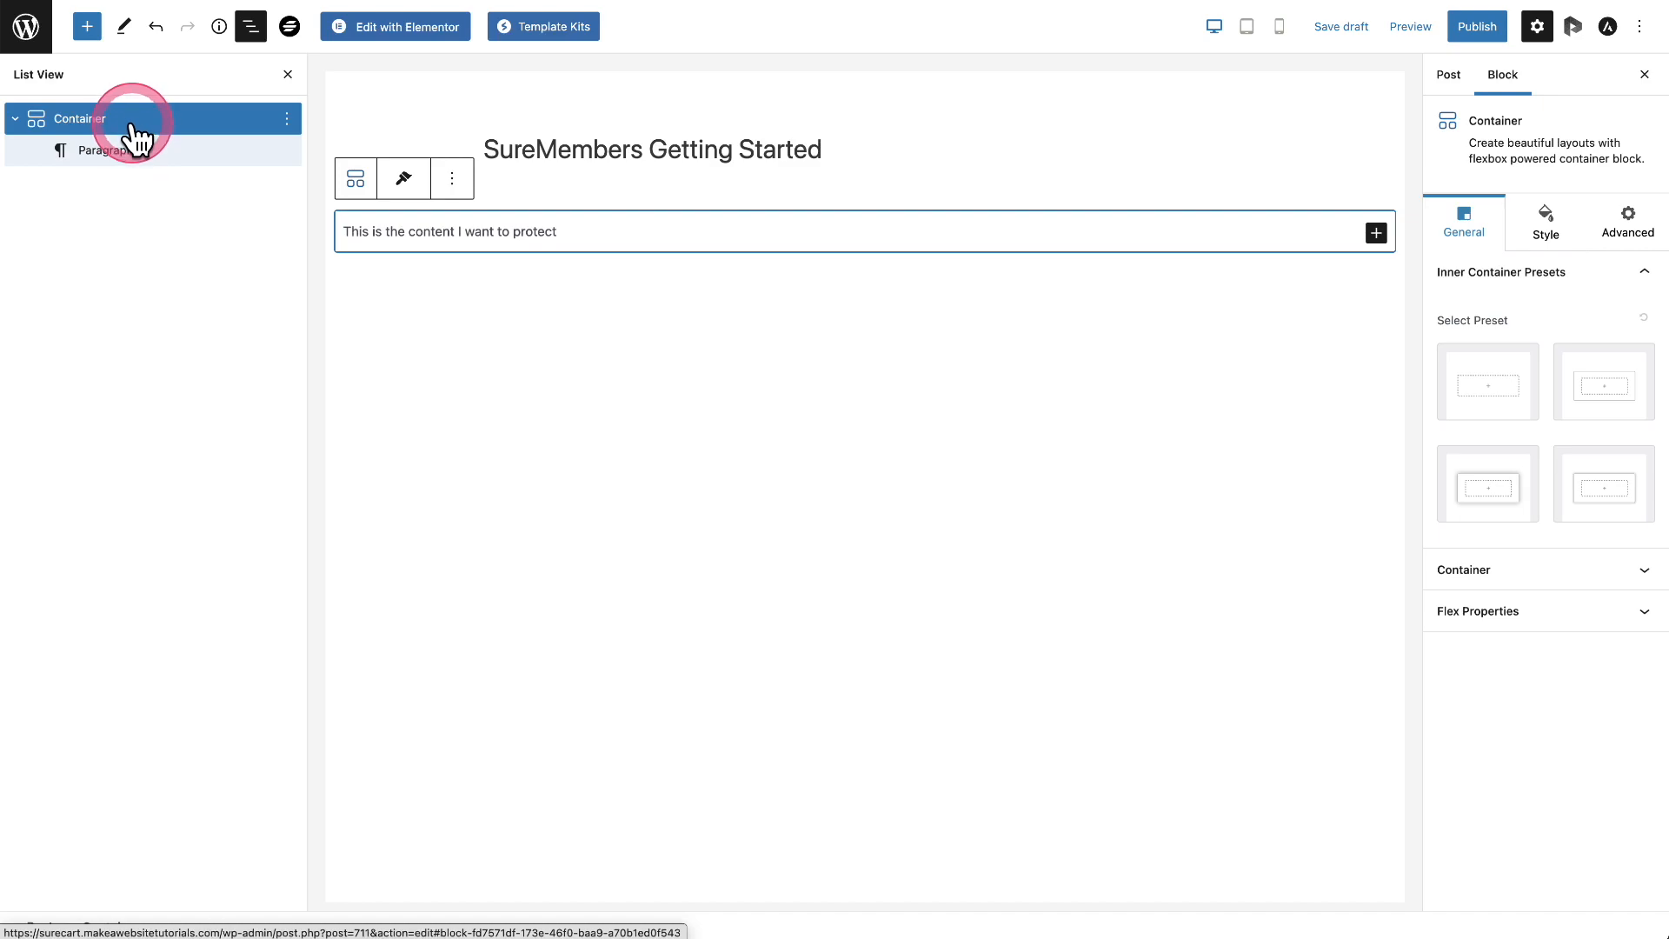
click(154, 159)
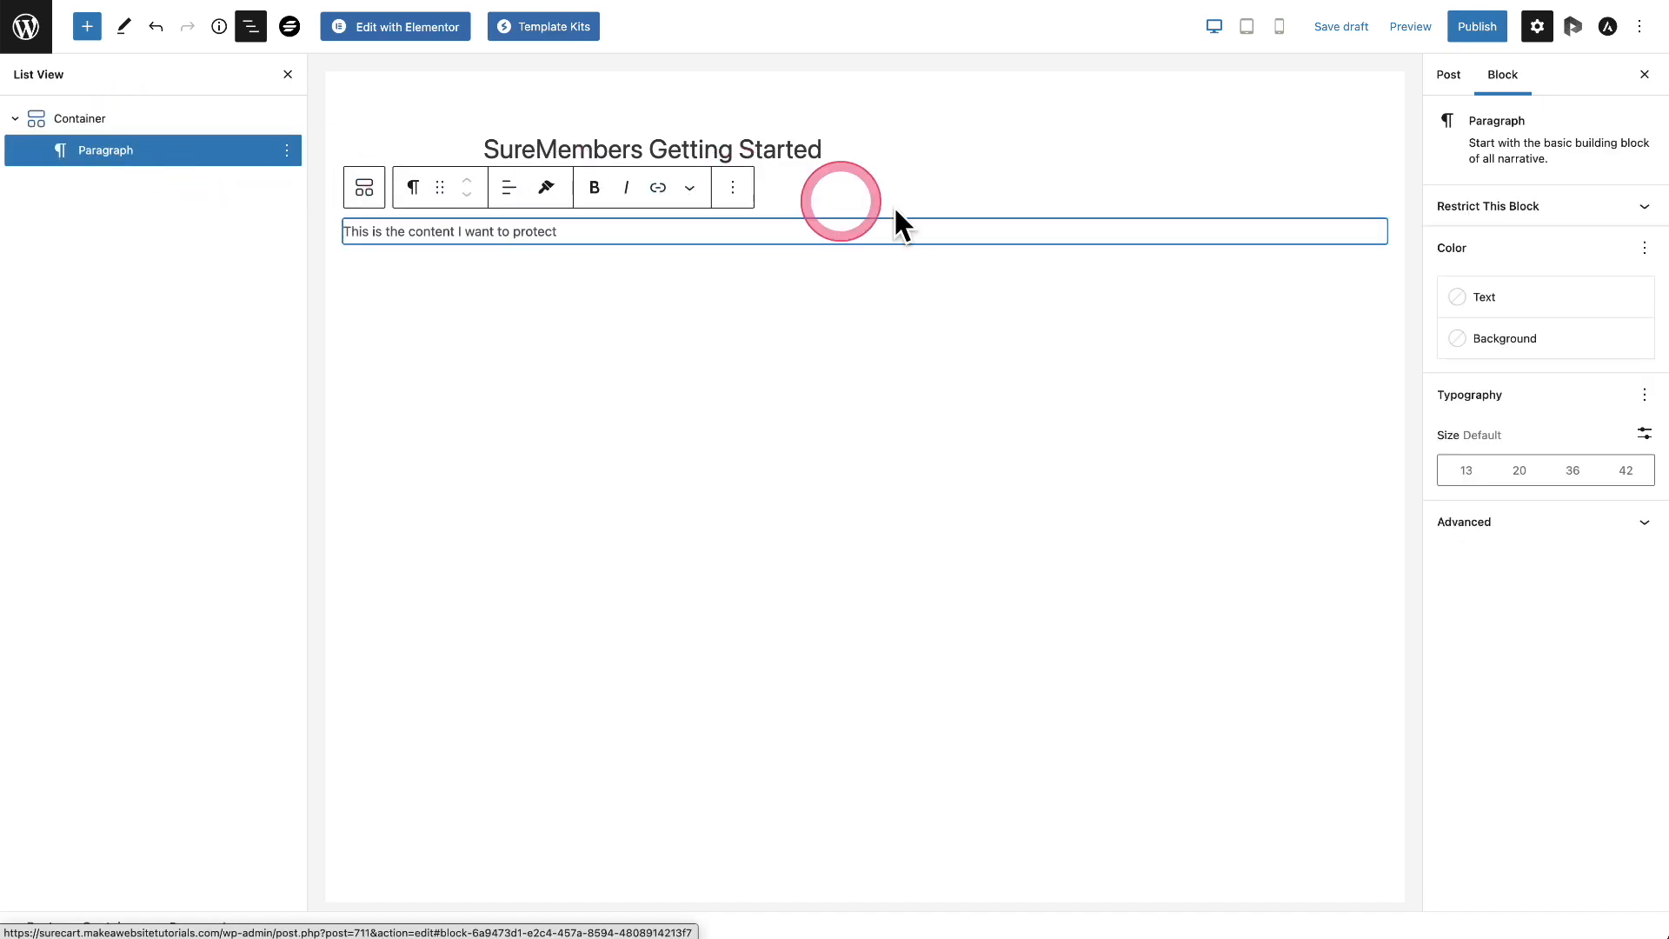
click(1556, 219)
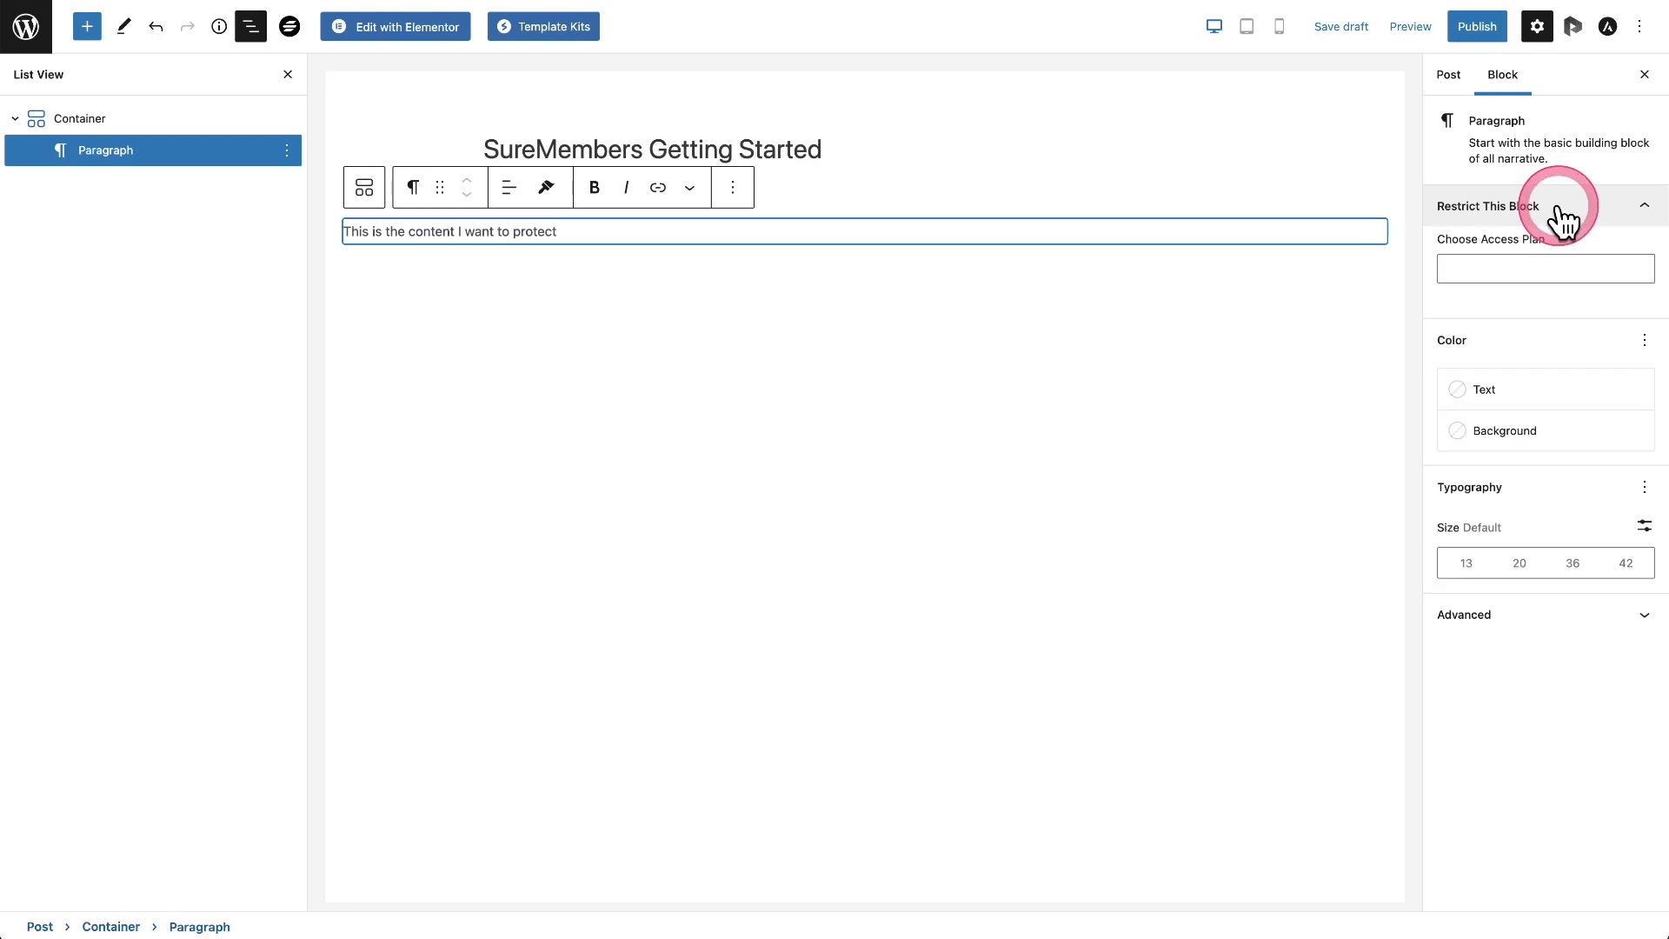
click(1499, 270)
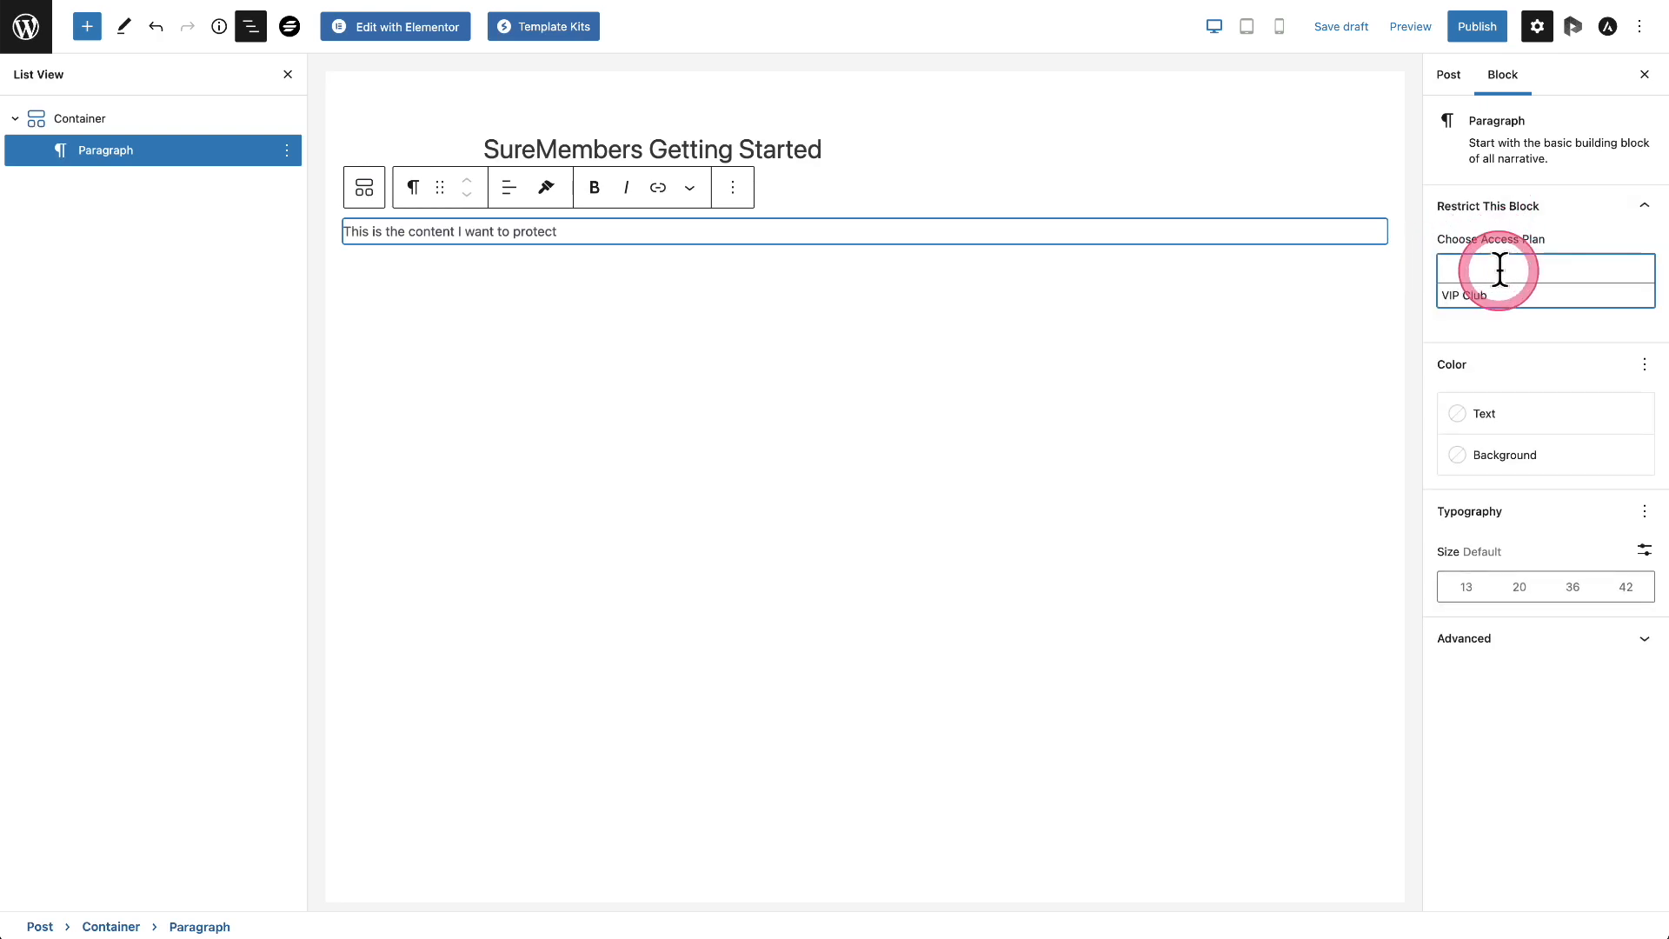
click(1553, 224)
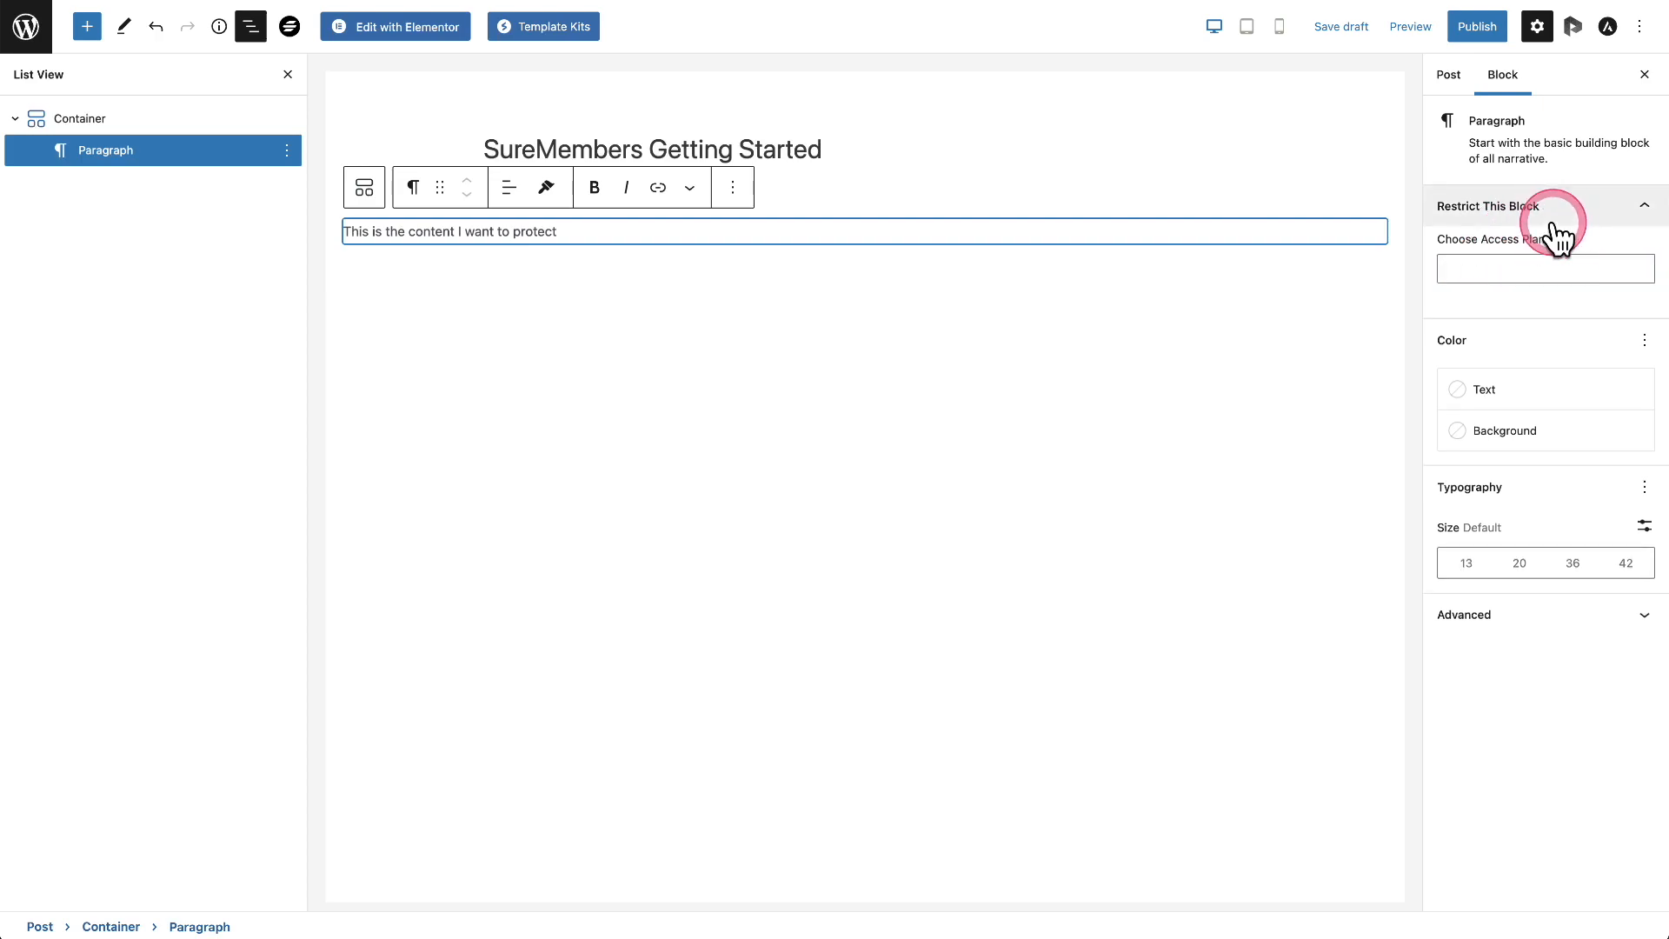
Restrict the Container block to the VIP Club access plan.
click(159, 128)
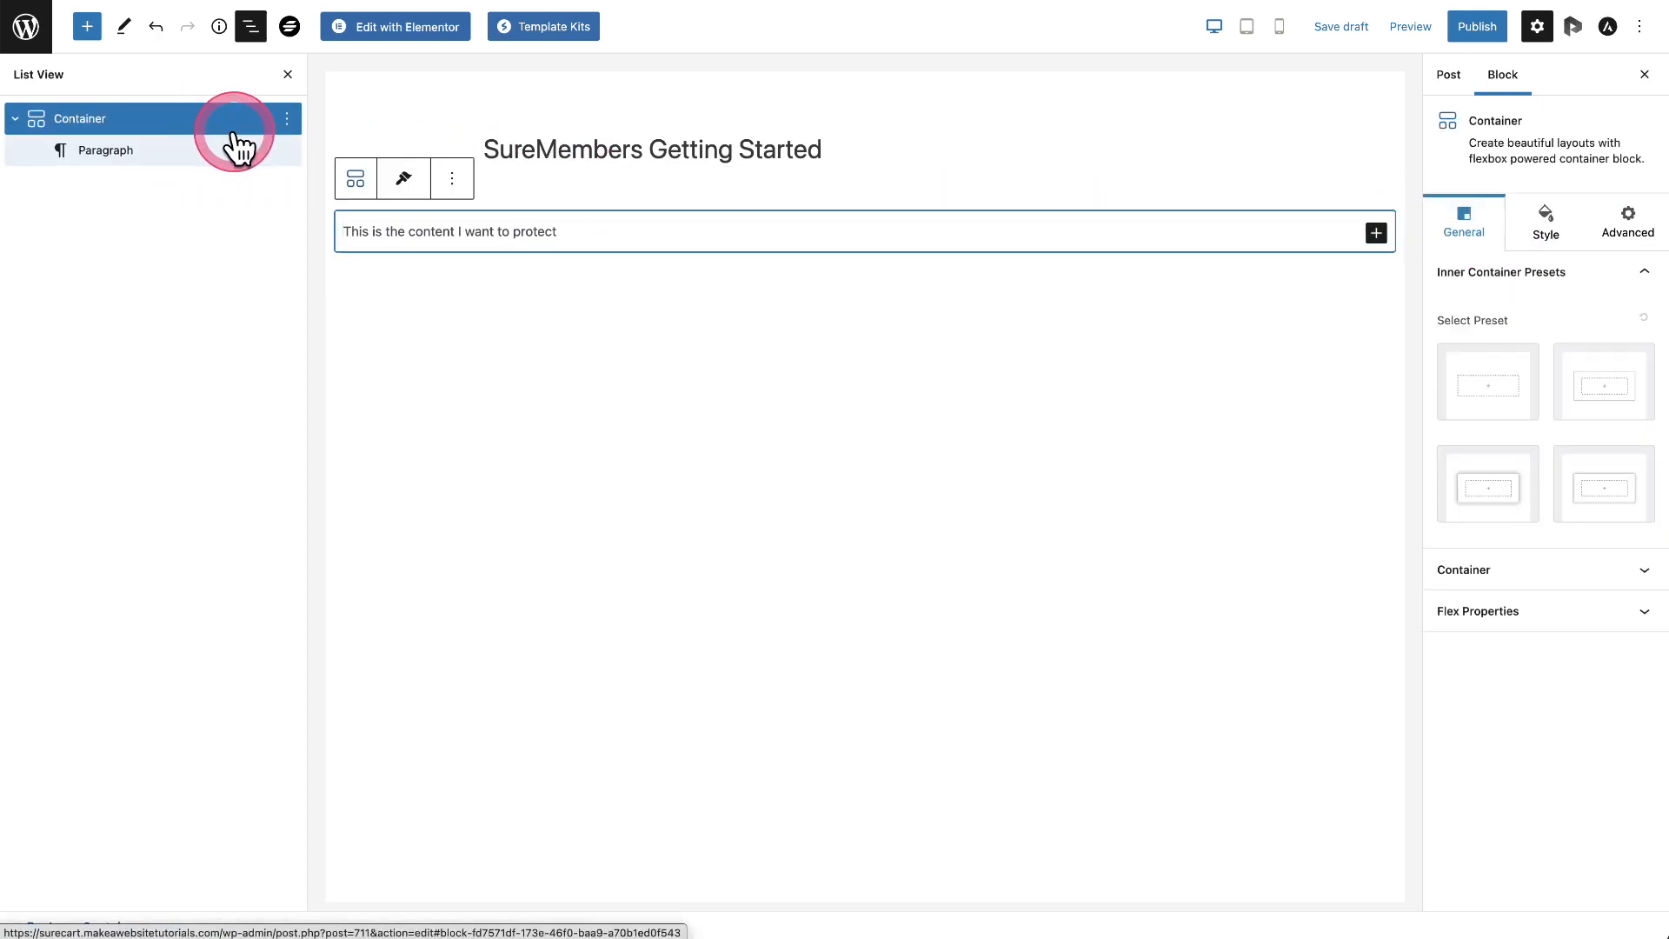
click(1618, 227)
click(1578, 383)
click(1538, 419)
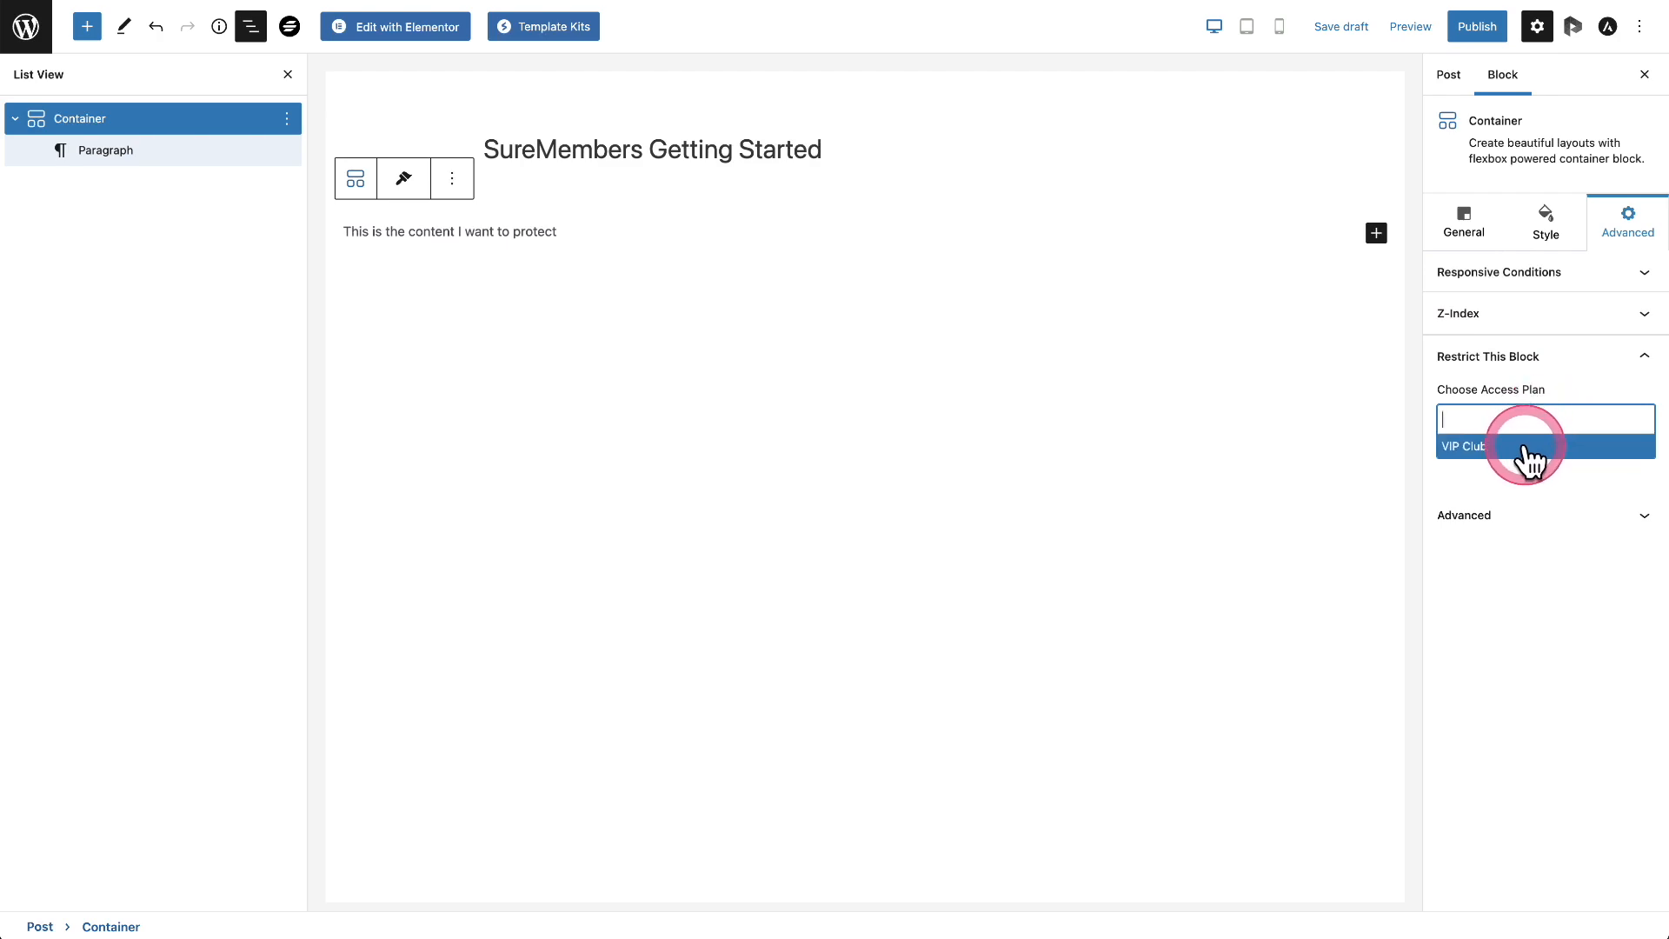
click(1528, 446)
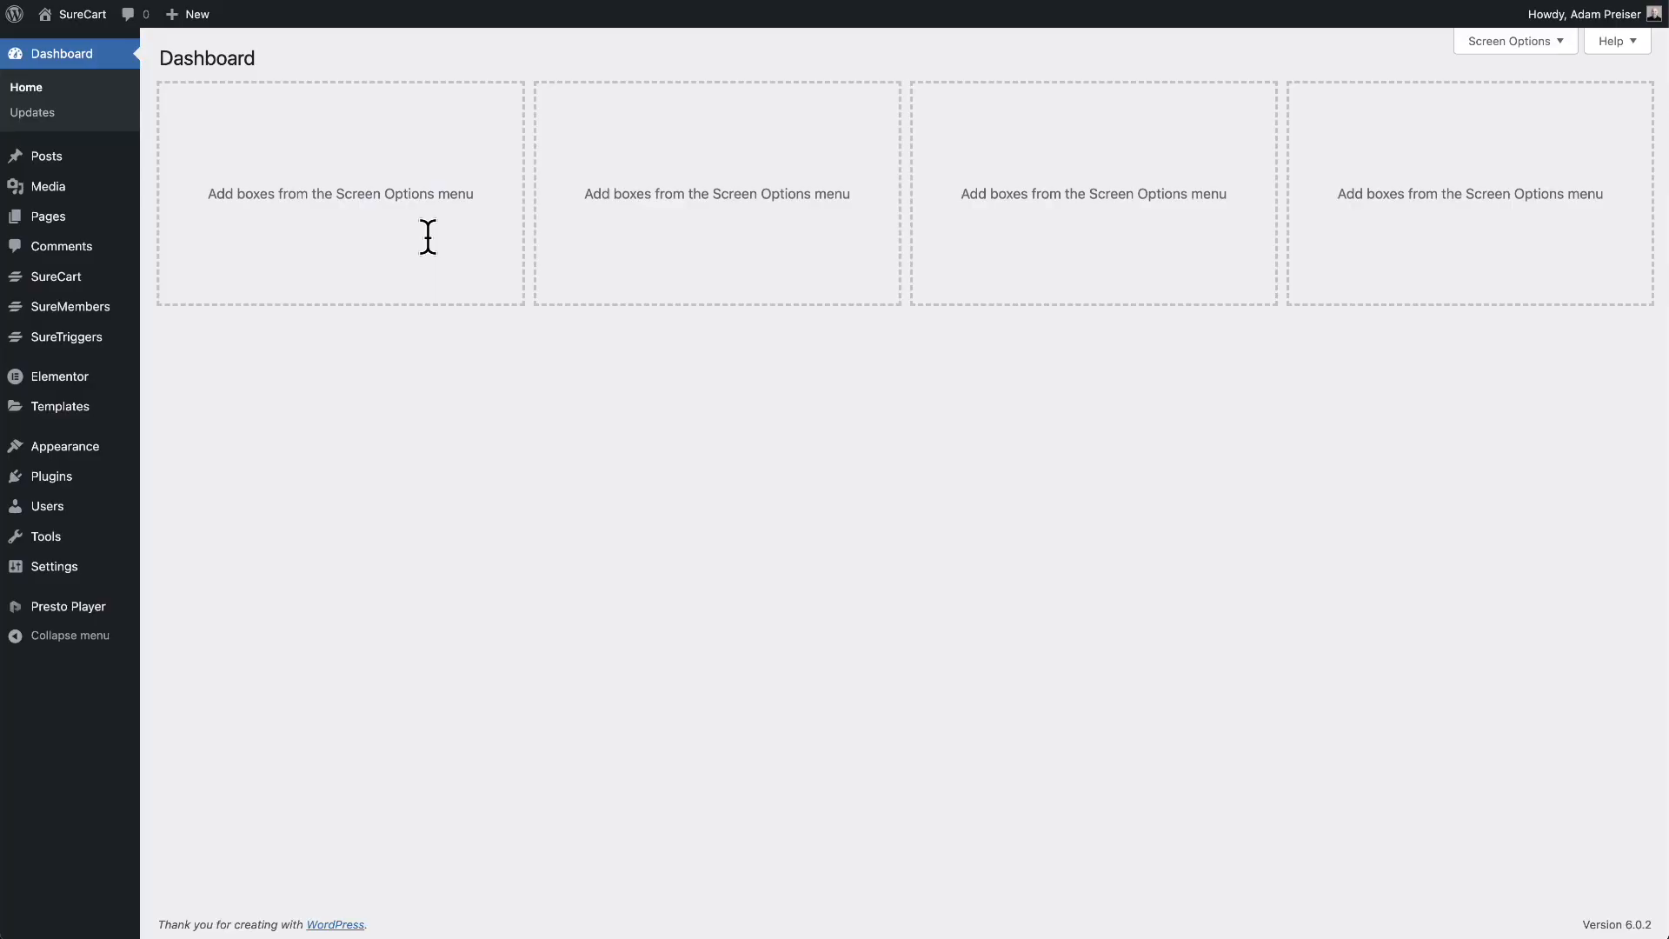
Open the Ebook page from the site's pages for editing with Elementor.
click(84, 228)
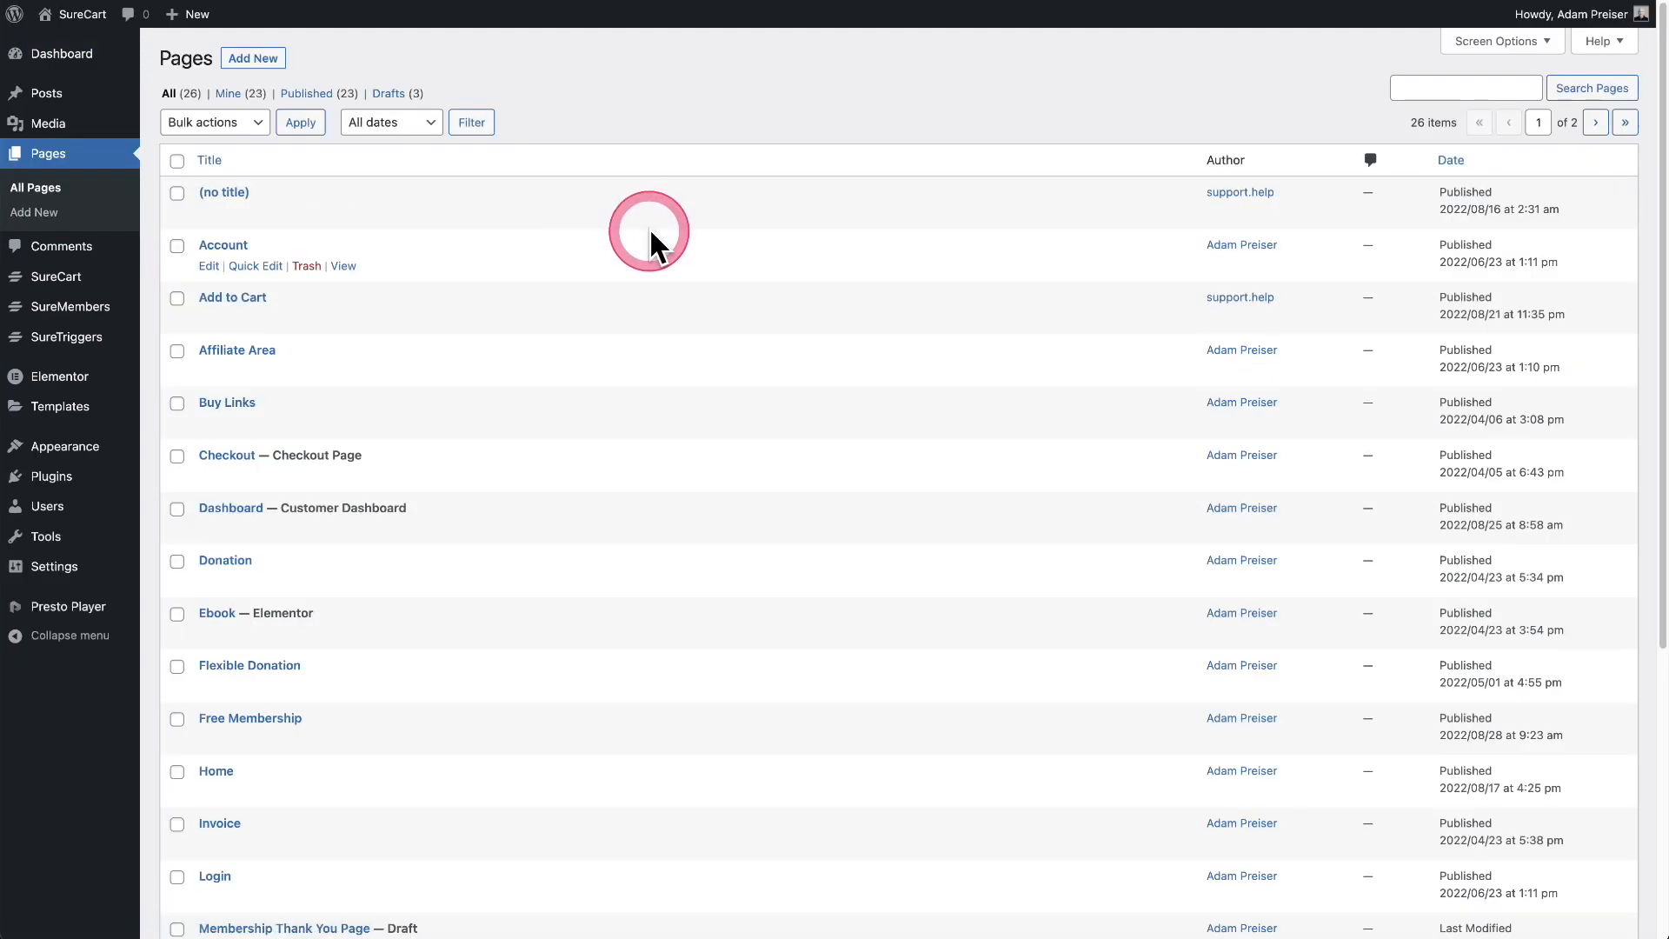
scroll(643, 234, down, 1)
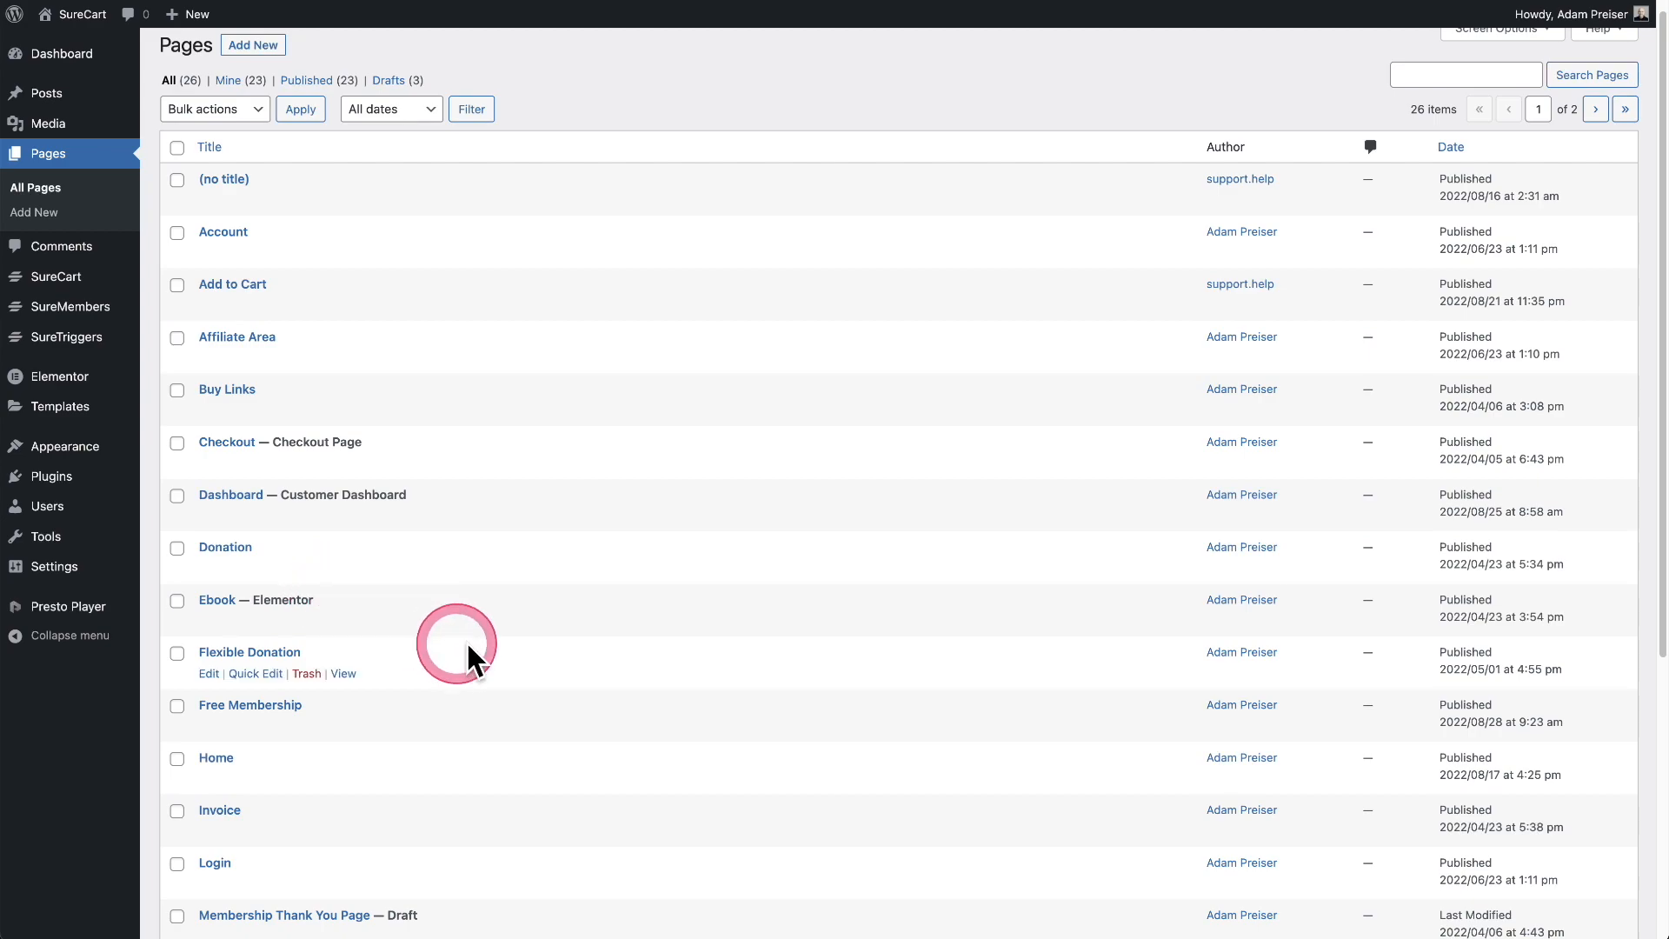
click(441, 622)
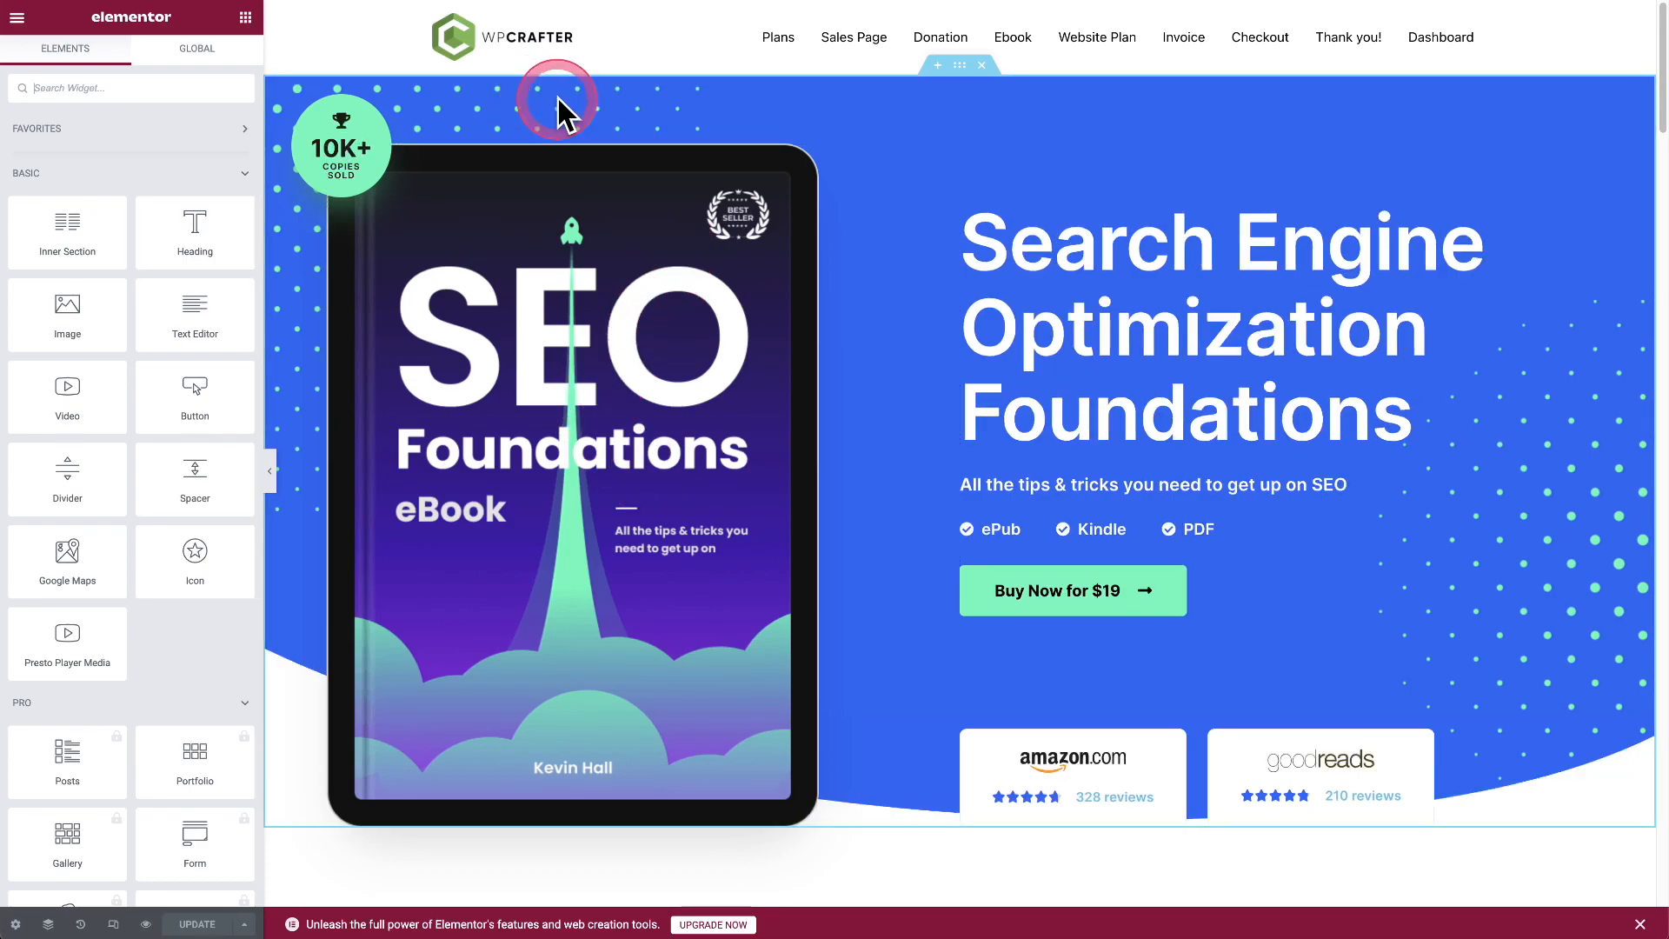
Try restricting the Ebook page's hero section to the VIP Club access group, and remove the group from the restriction.
click(959, 69)
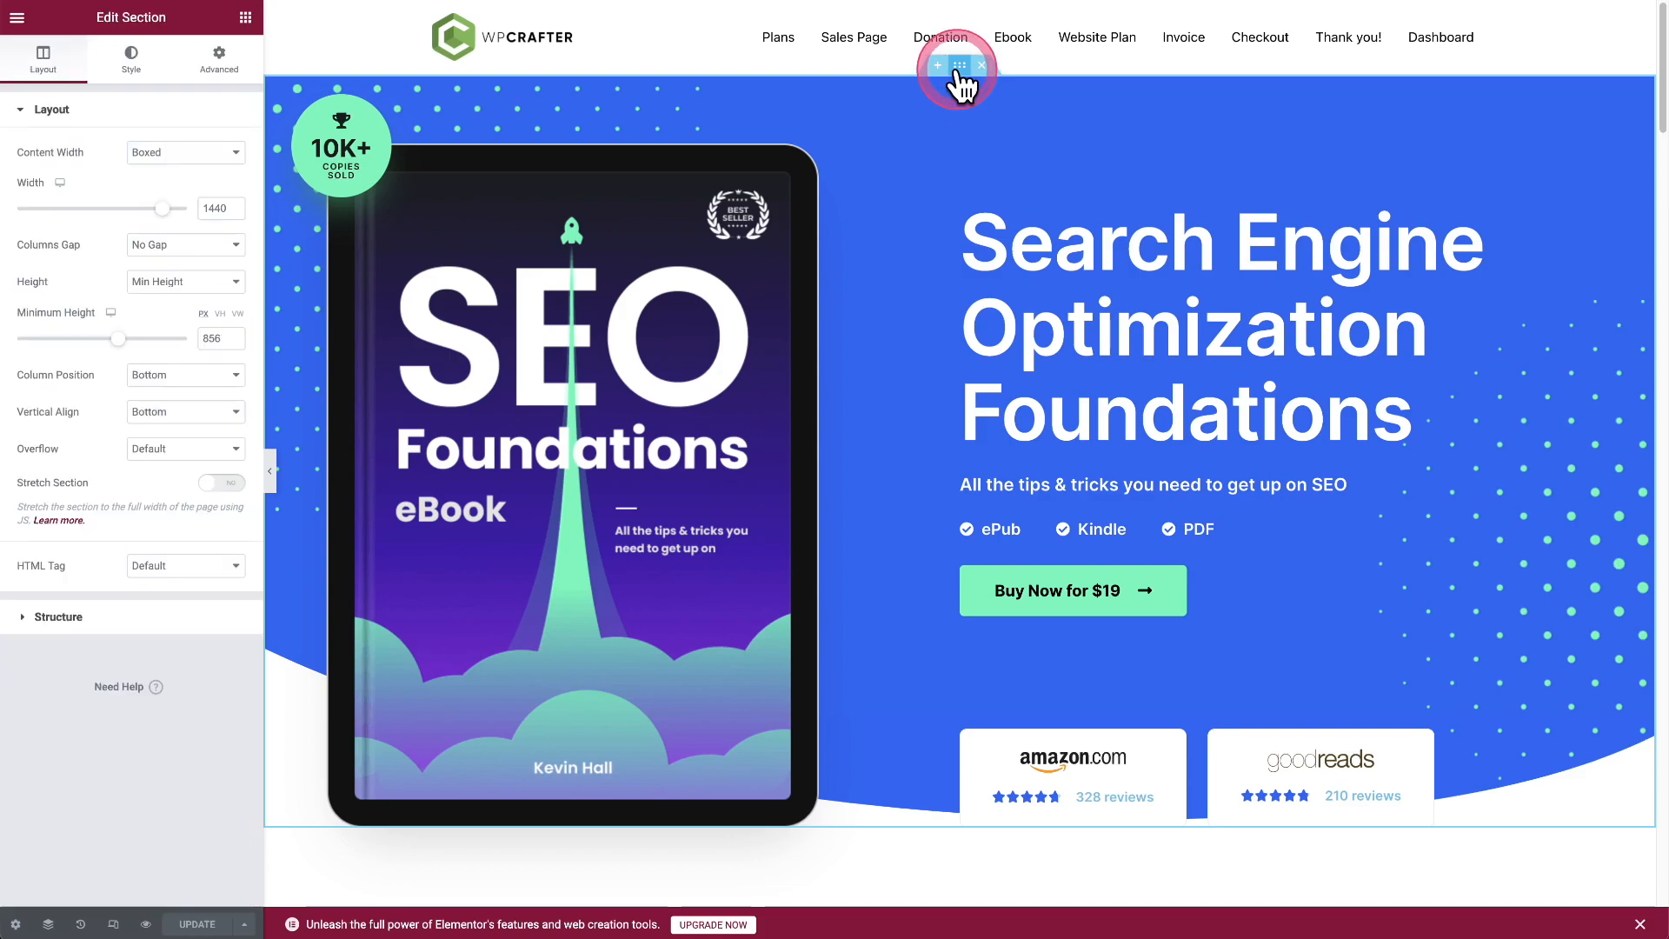
click(217, 63)
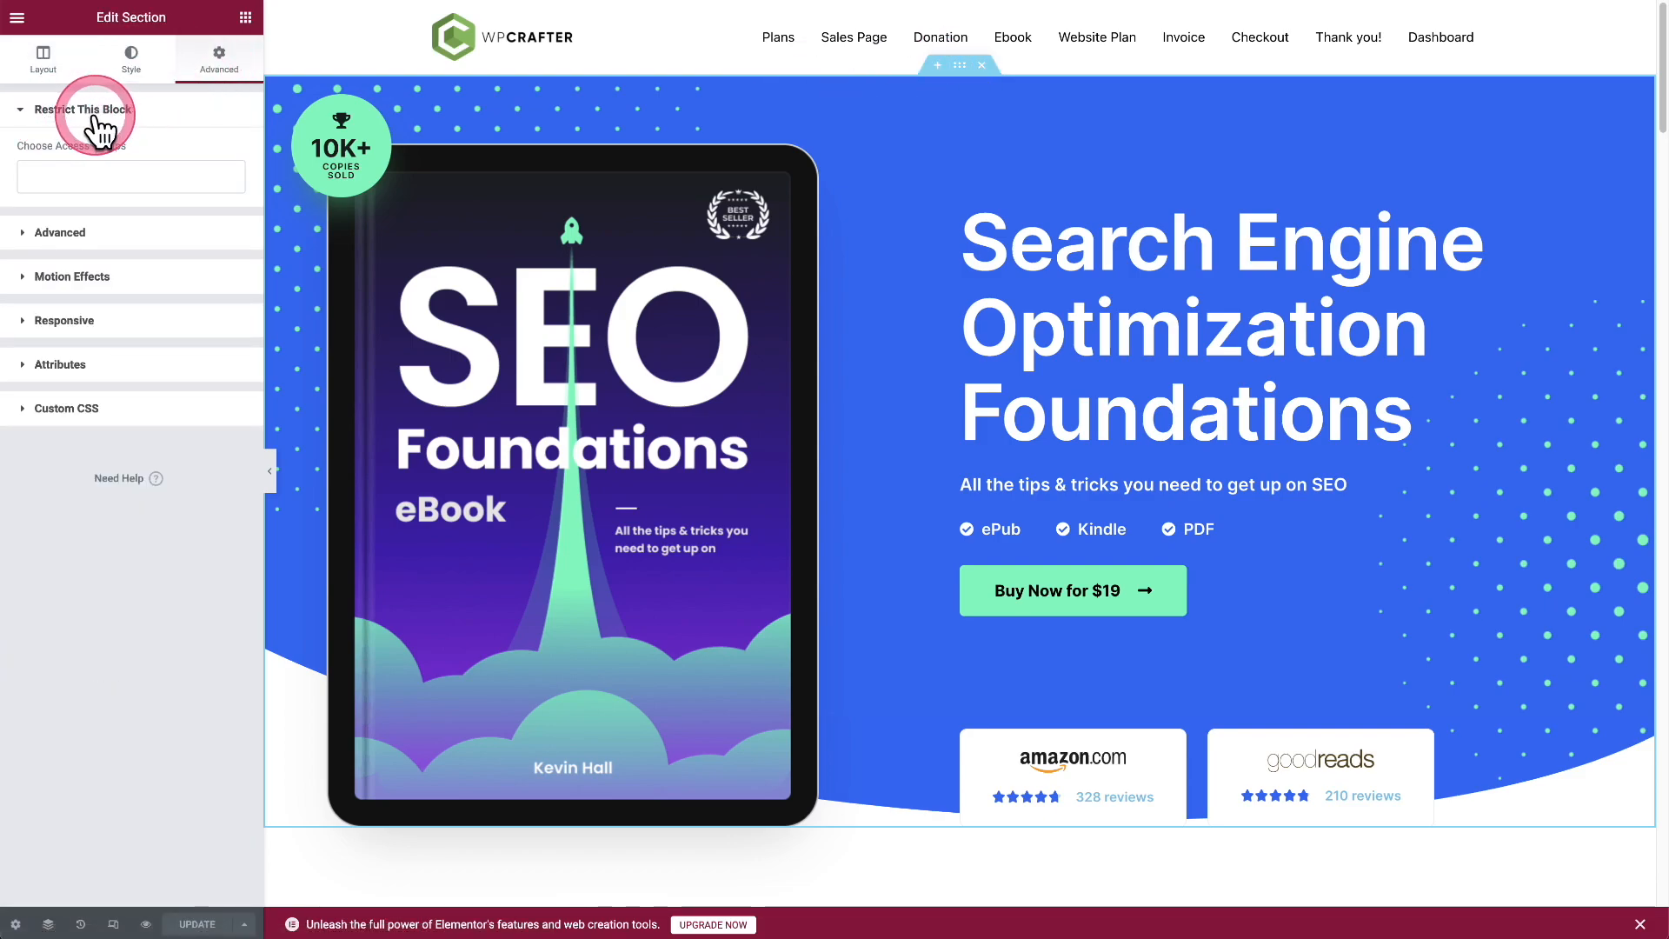
click(57, 181)
click(57, 205)
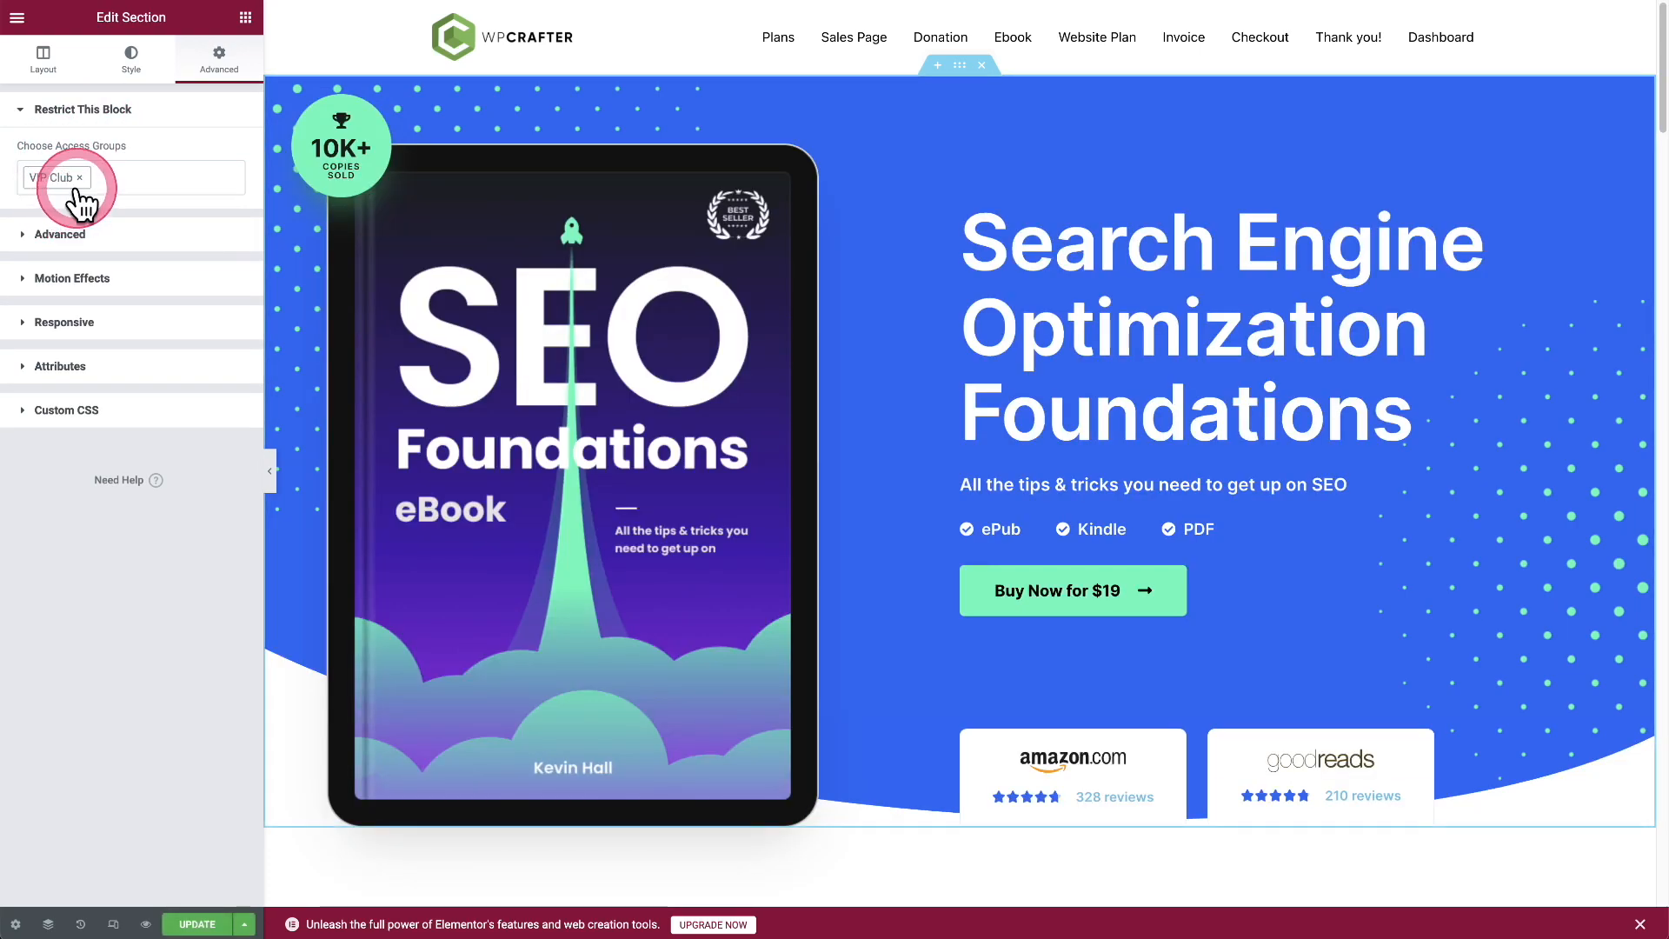
click(79, 178)
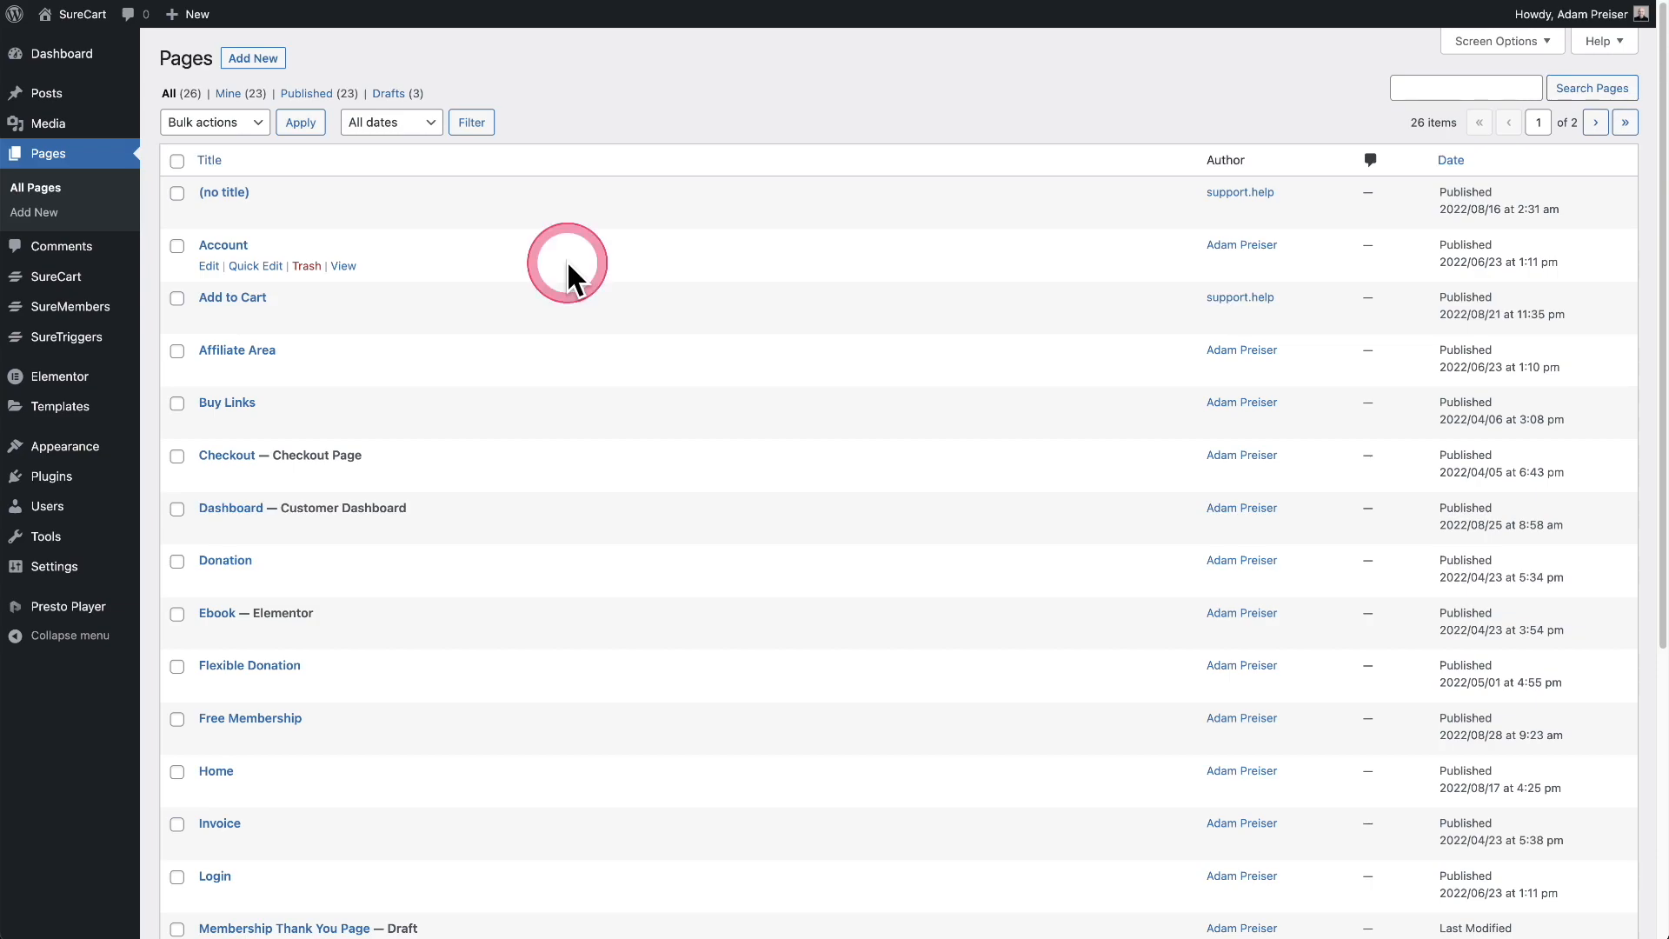
Open the VIP Club access group in SureMembers and examine its shortcode, including the placeholder for the protected content.
click(65, 309)
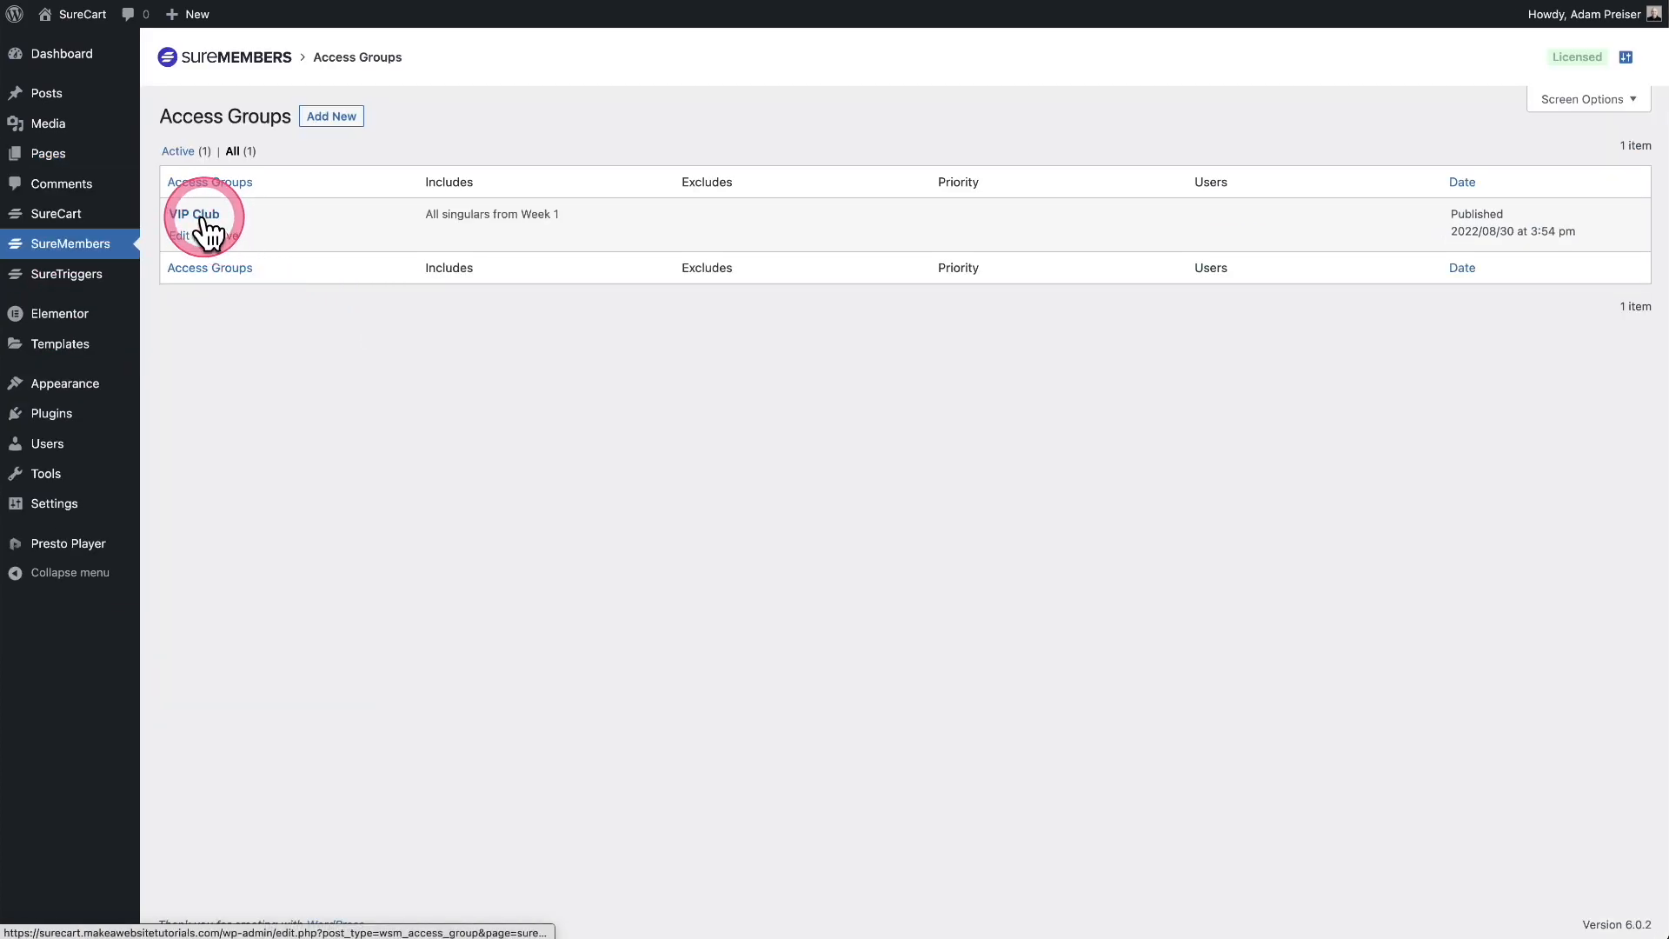
click(207, 228)
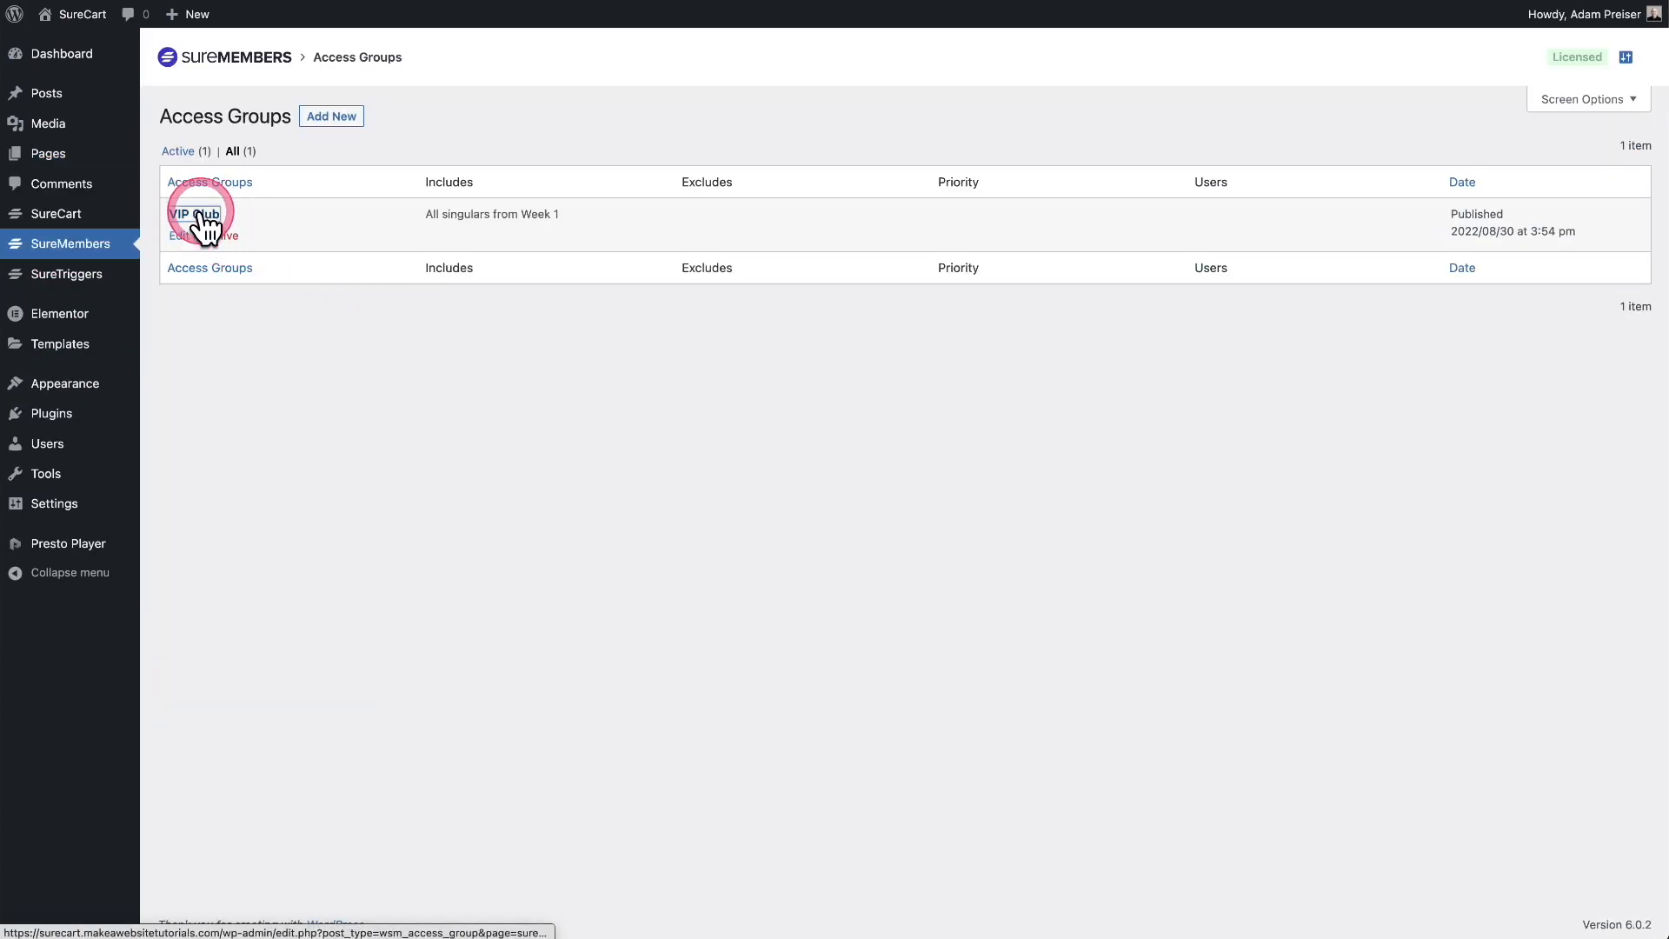
scroll(661, 407, down, 1)
scroll(661, 405, down, 6)
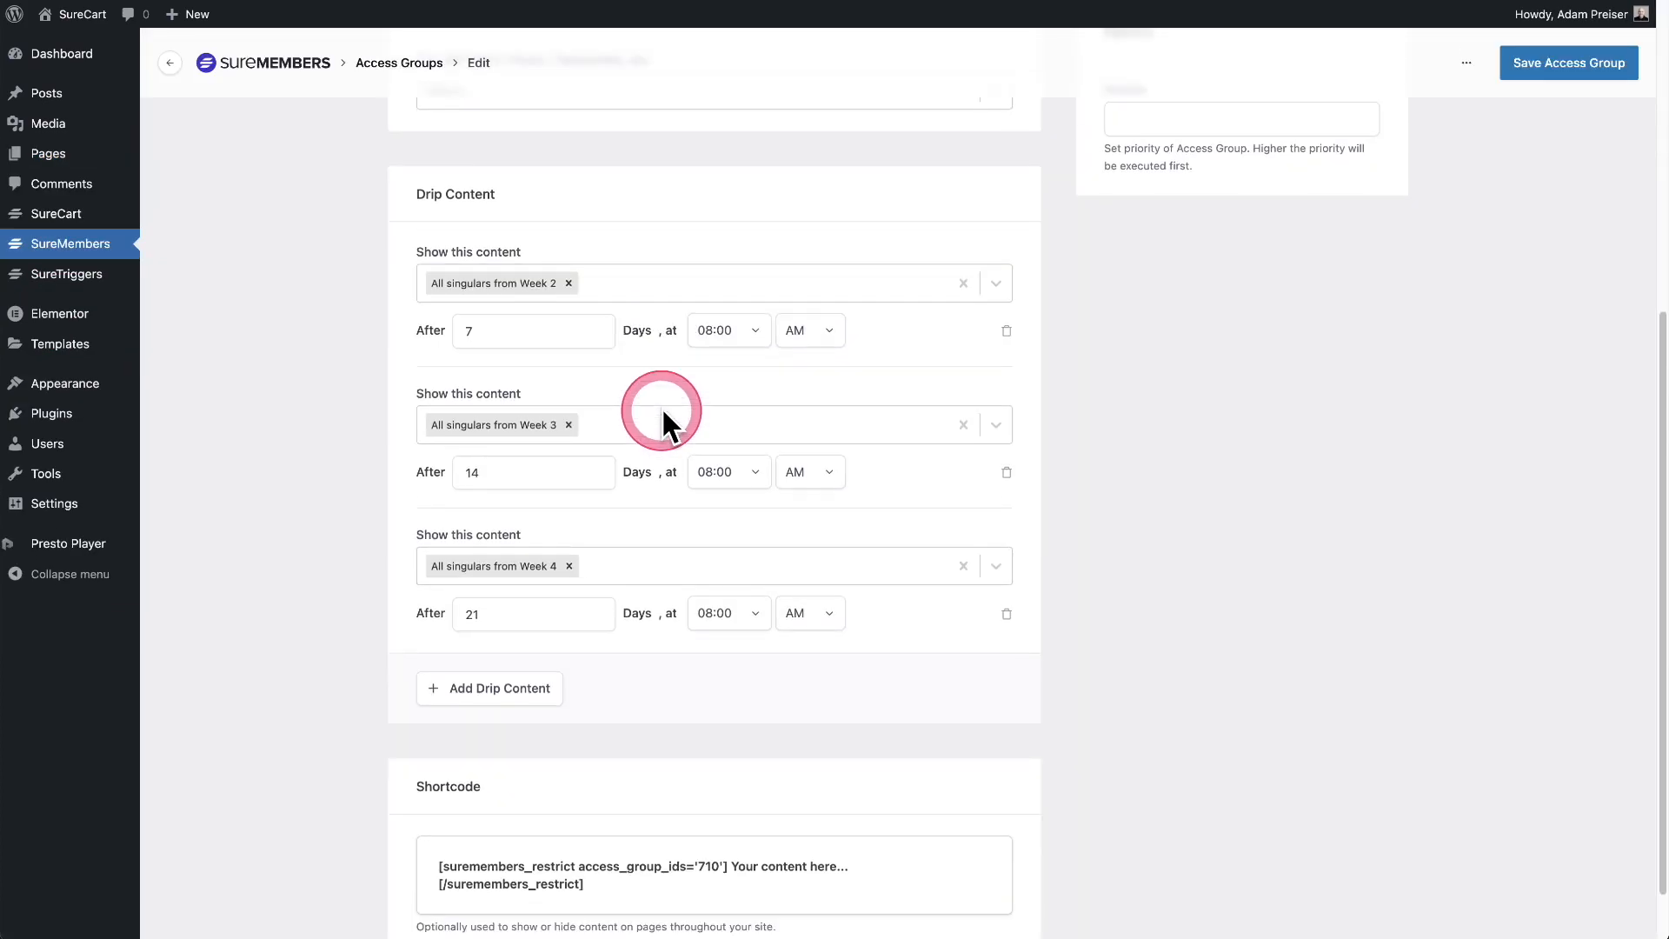
drag(607, 807, 439, 793)
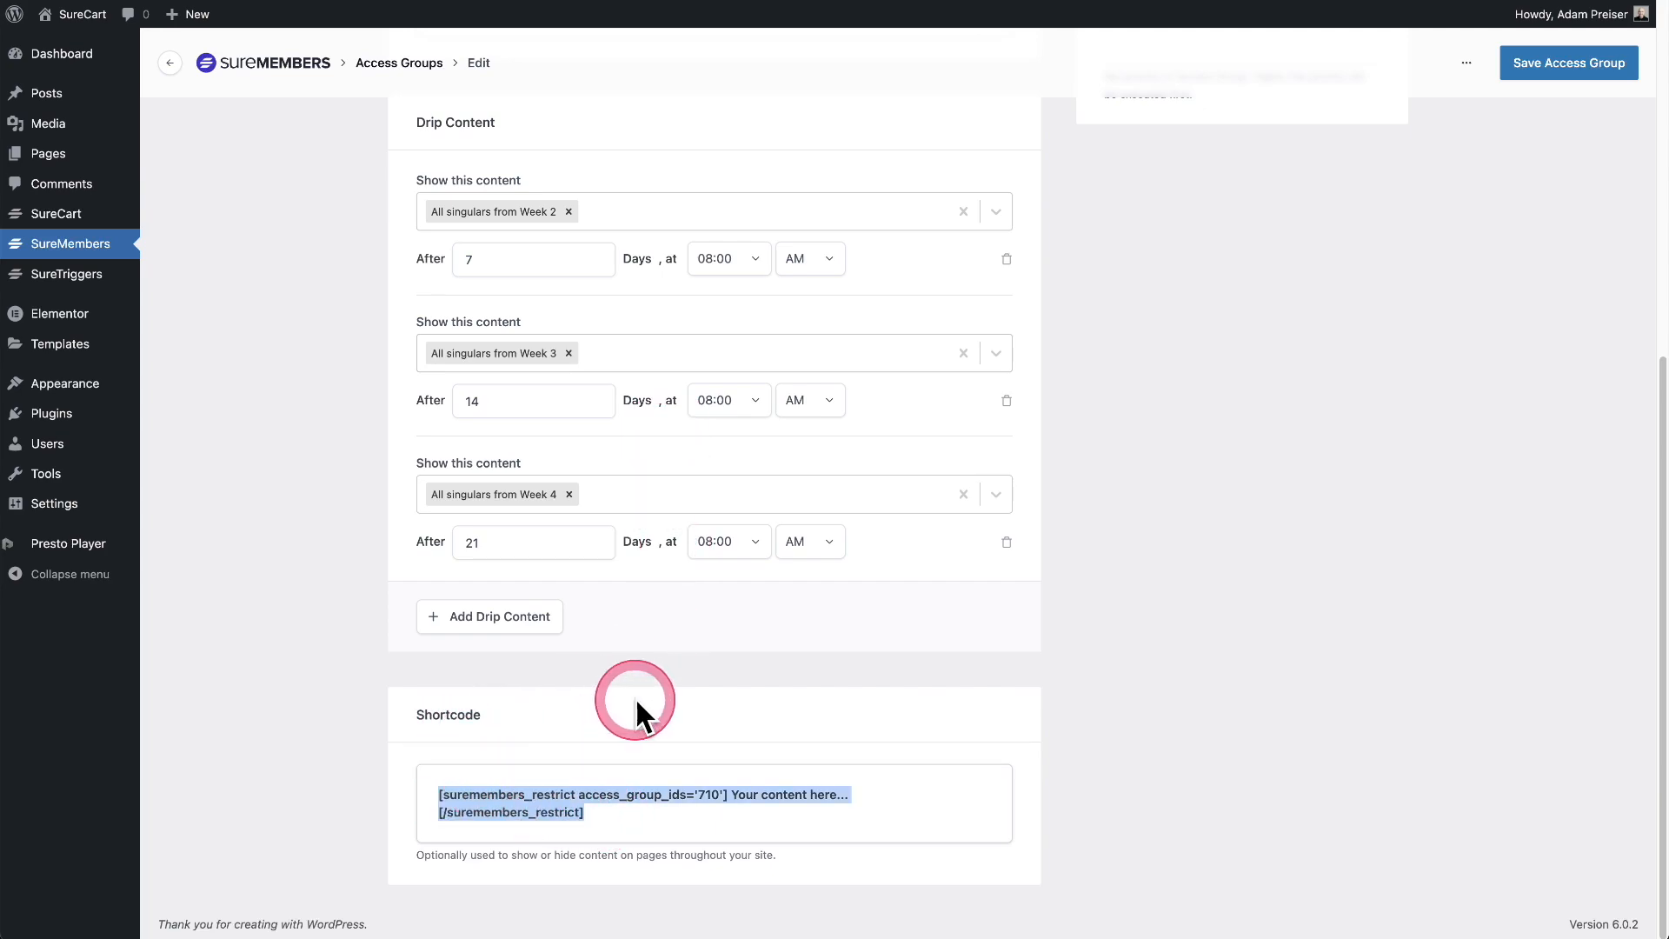
click(734, 795)
drag(735, 796, 867, 809)
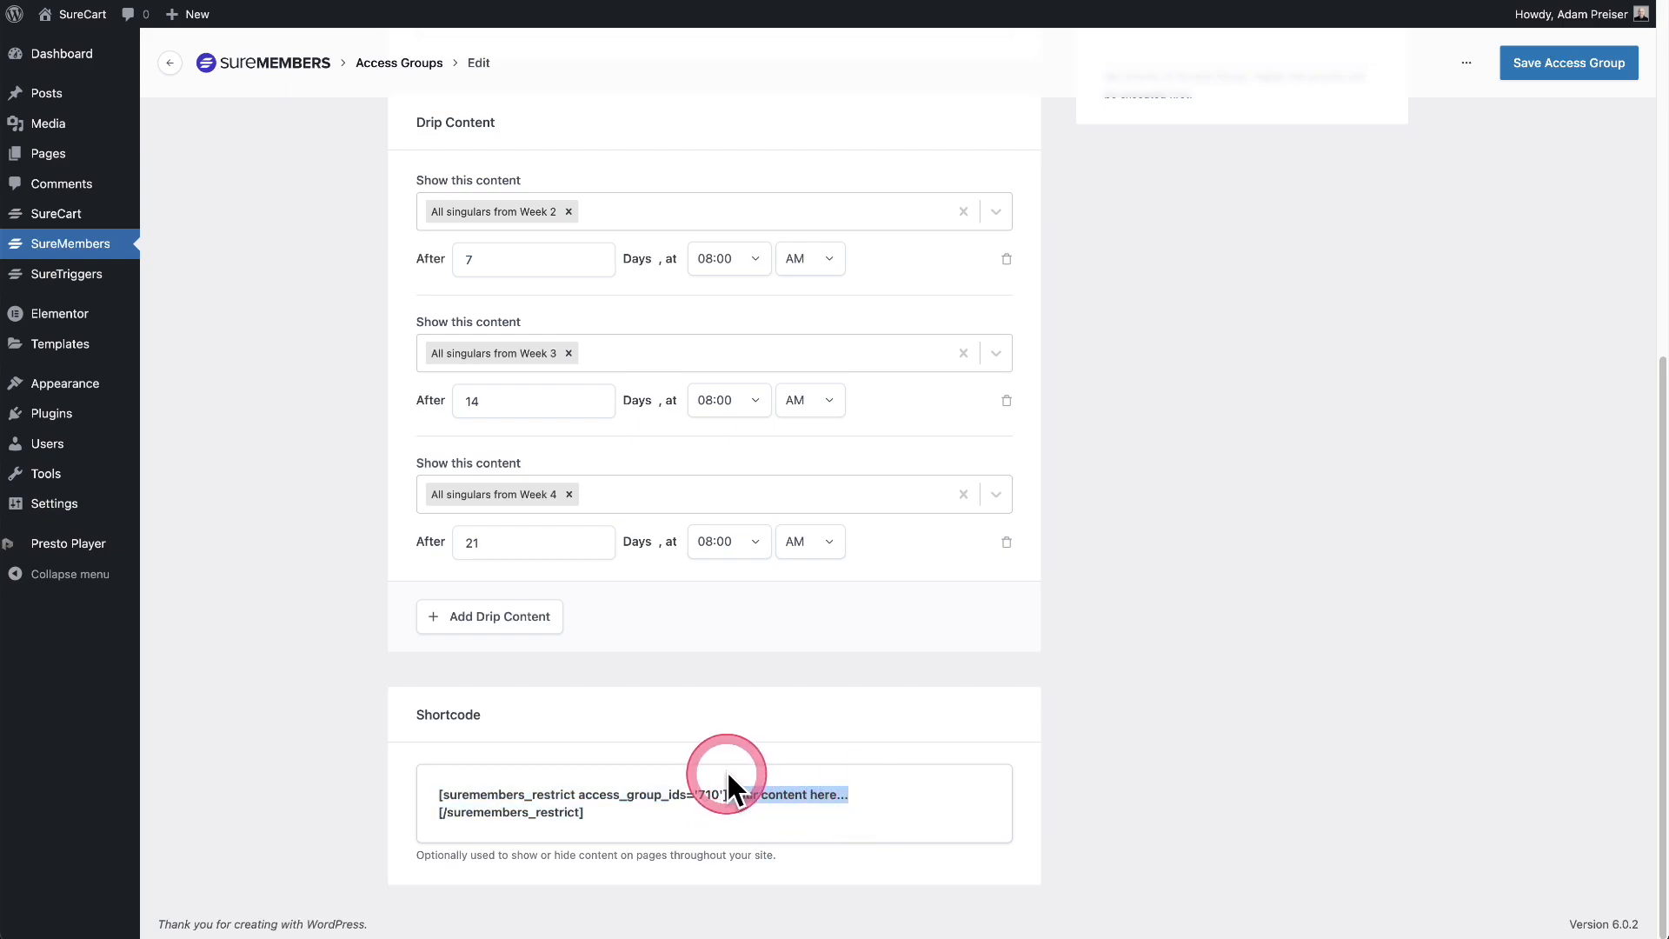
scroll(727, 770, up, 6)
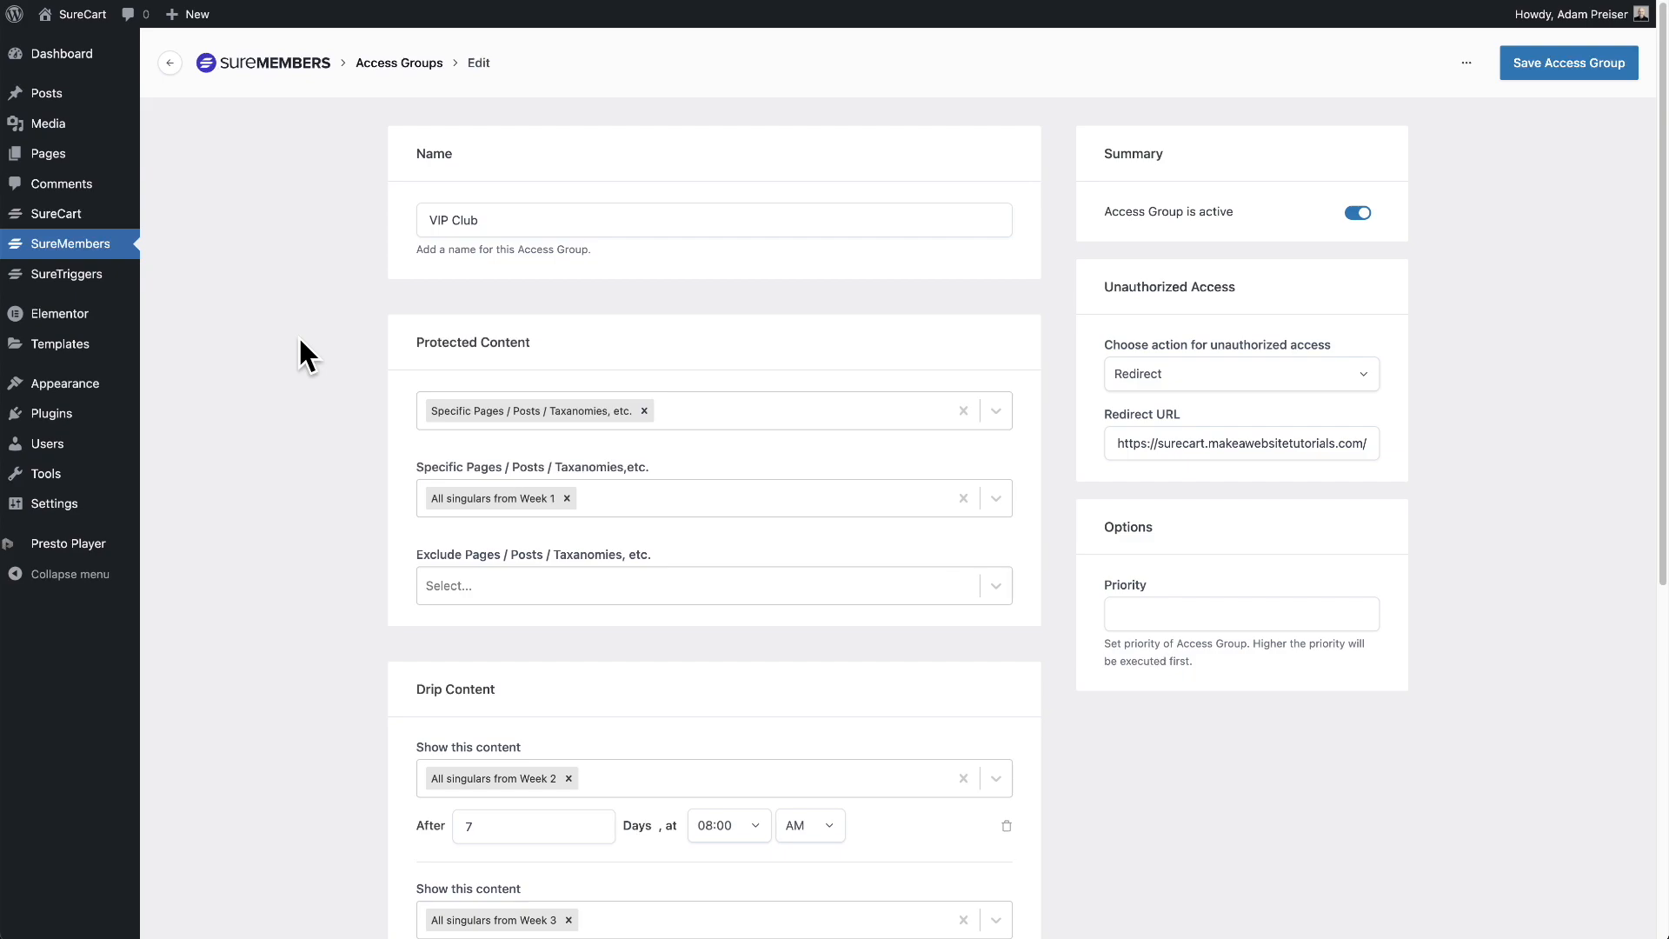
Open the site's navigation menu editor with the Main (Primary Menu) as the menu to edit.
mouse_move(63, 388)
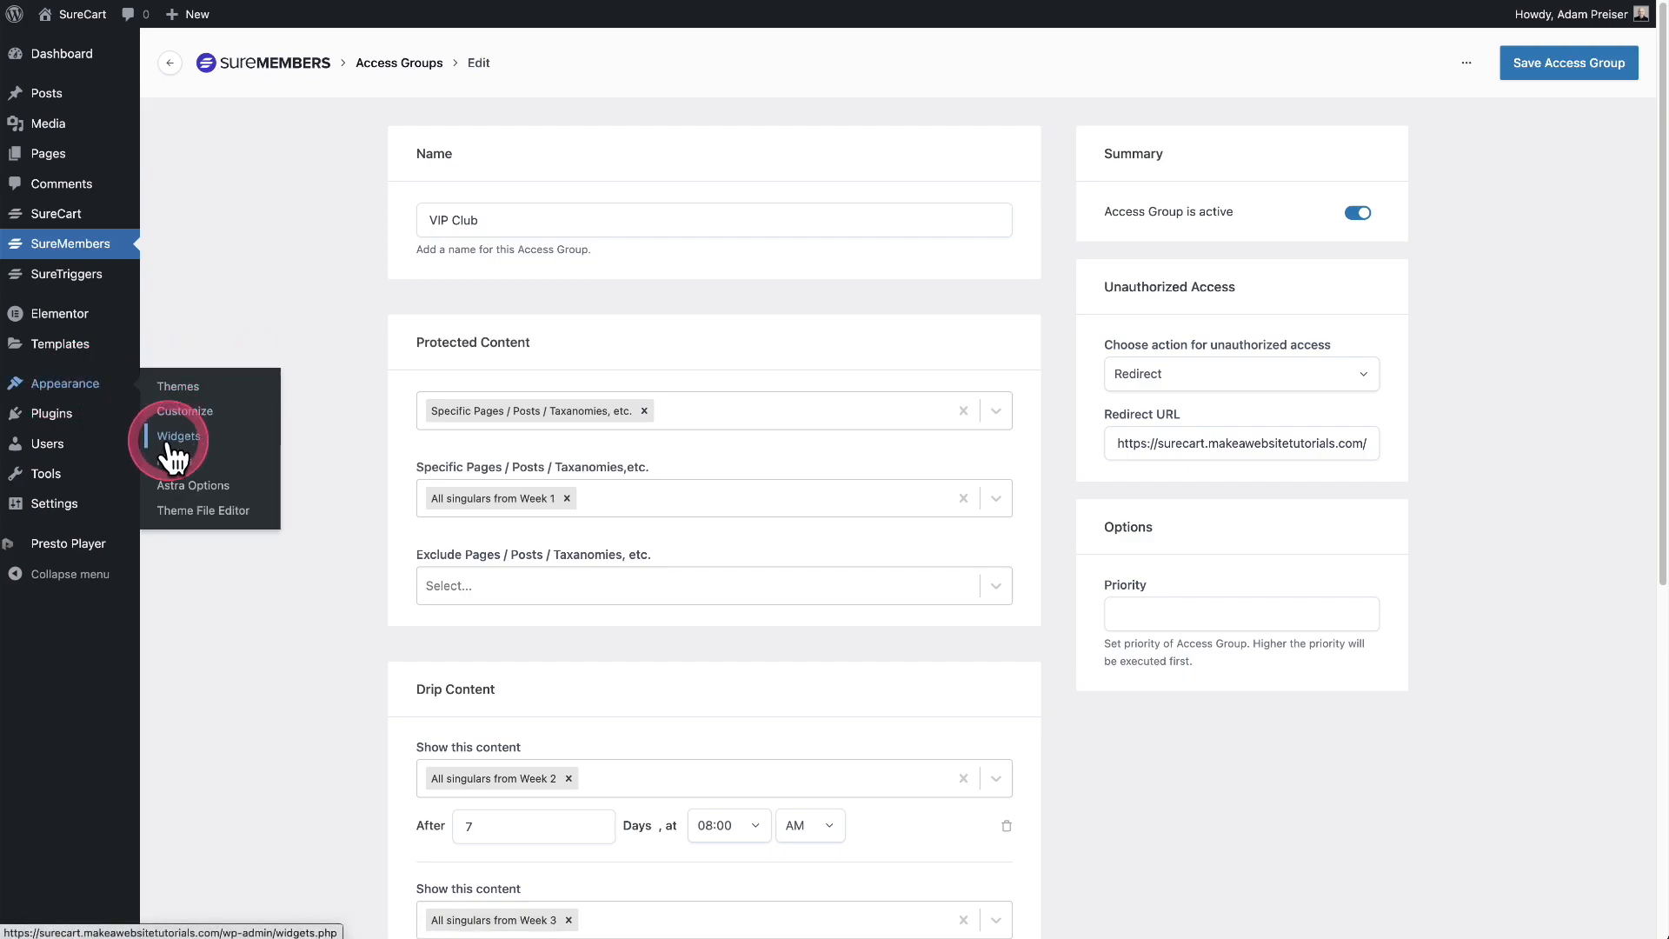
click(248, 461)
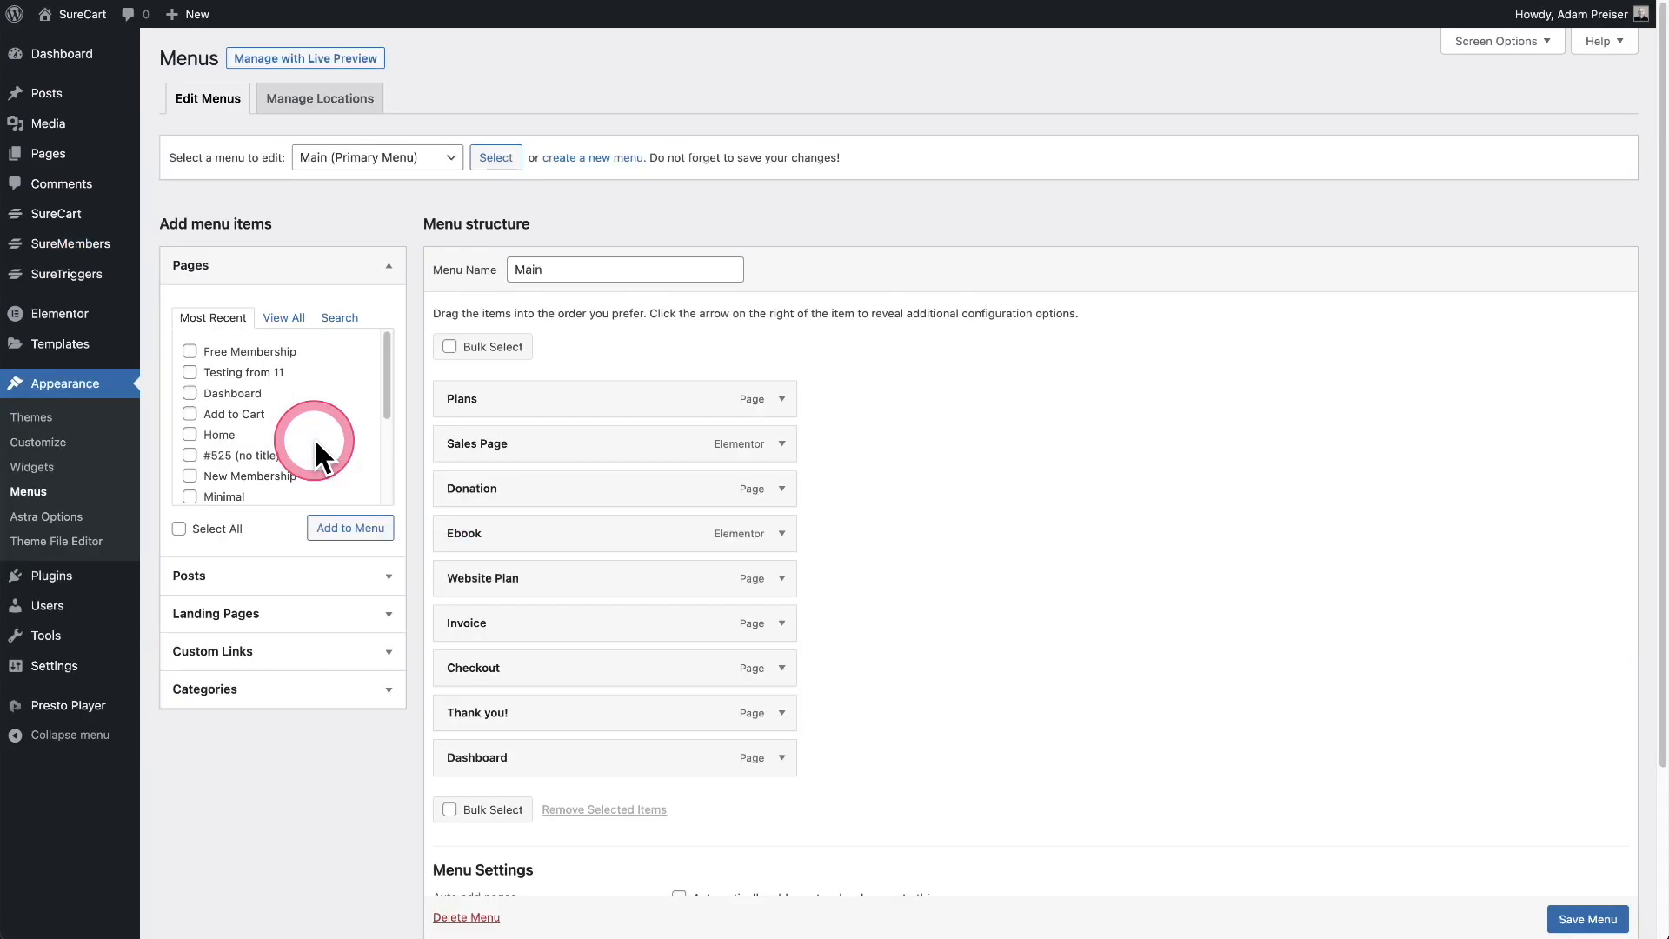
click(385, 160)
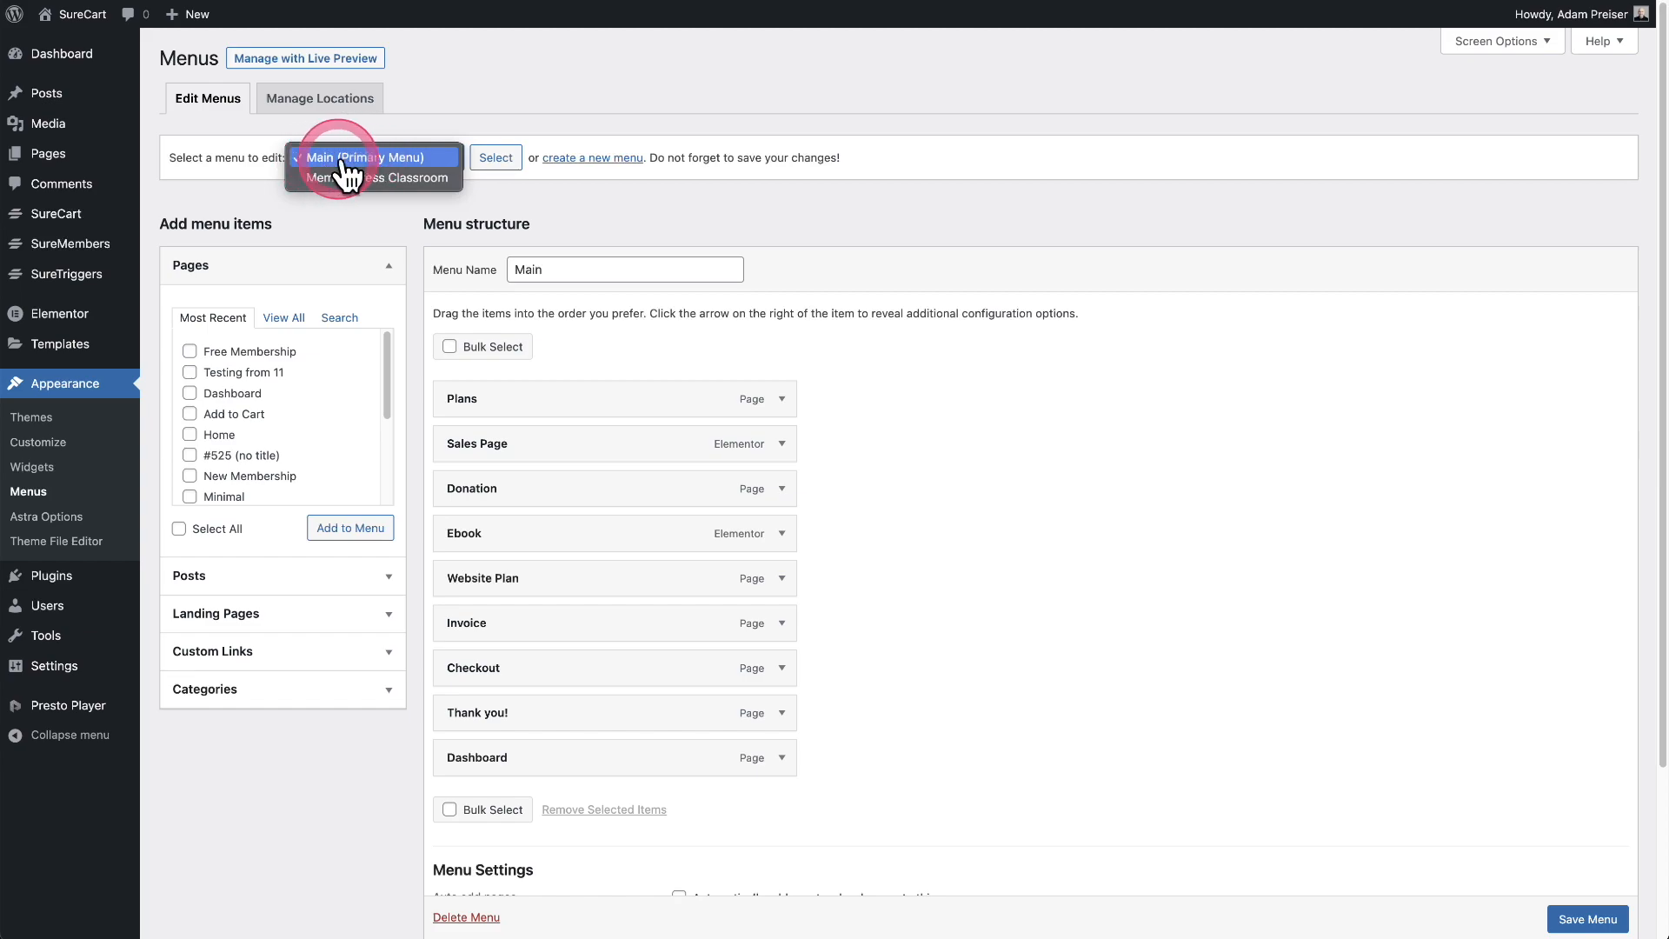
click(476, 114)
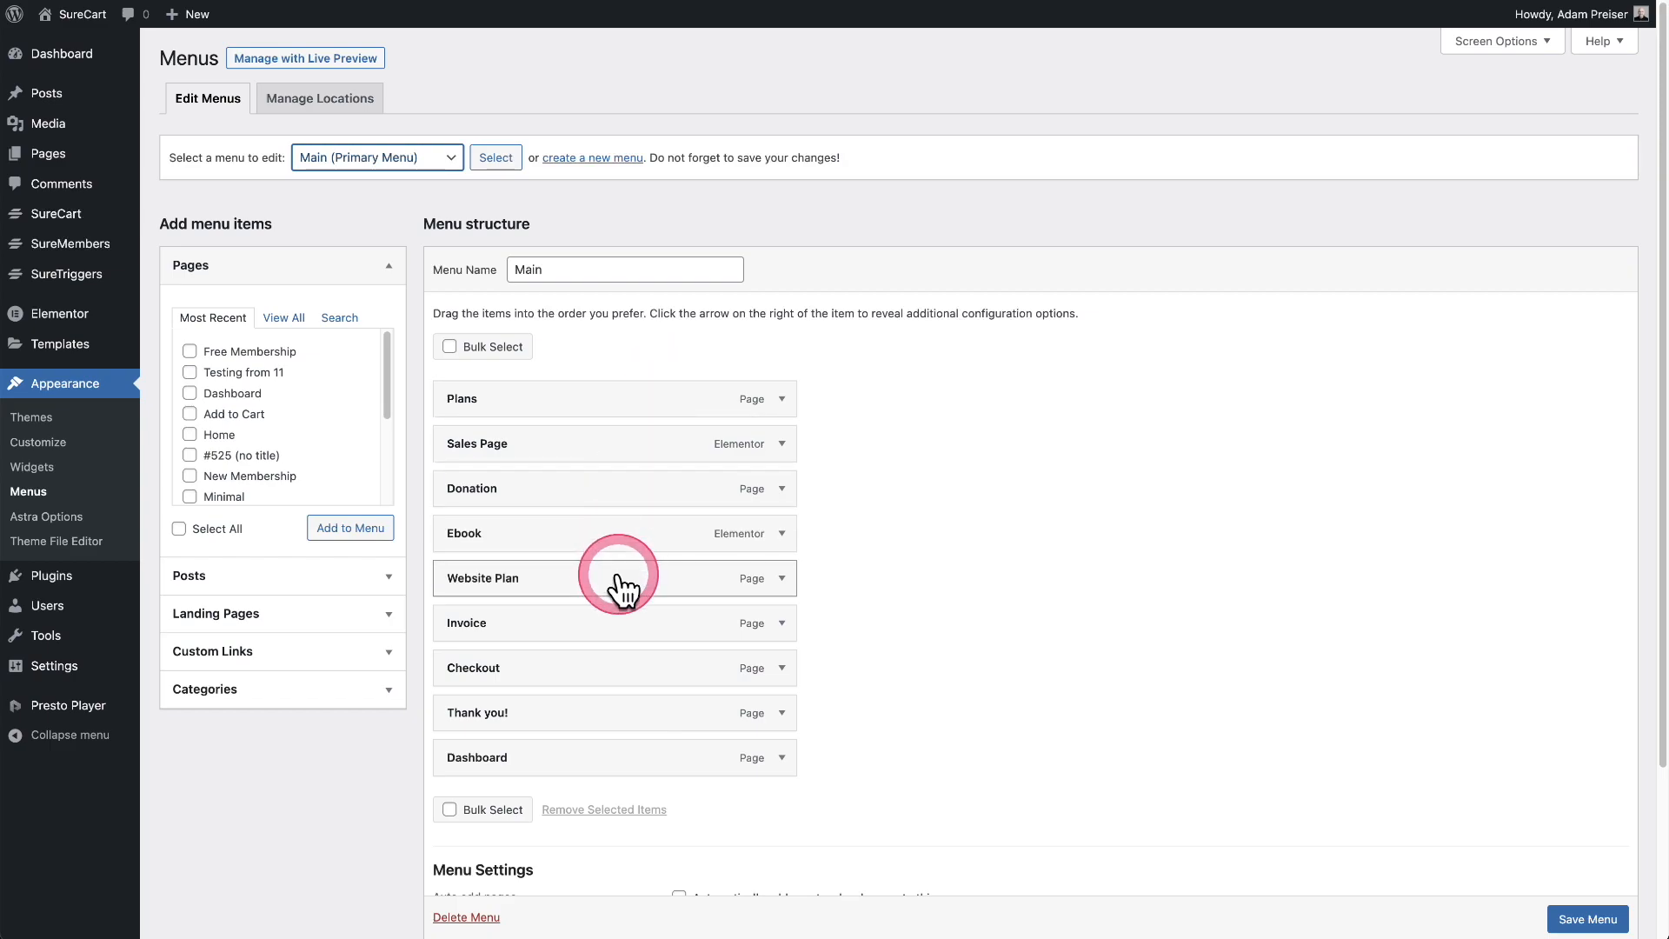
Limit the Website Plan menu item to the VIP Club access group.
click(781, 578)
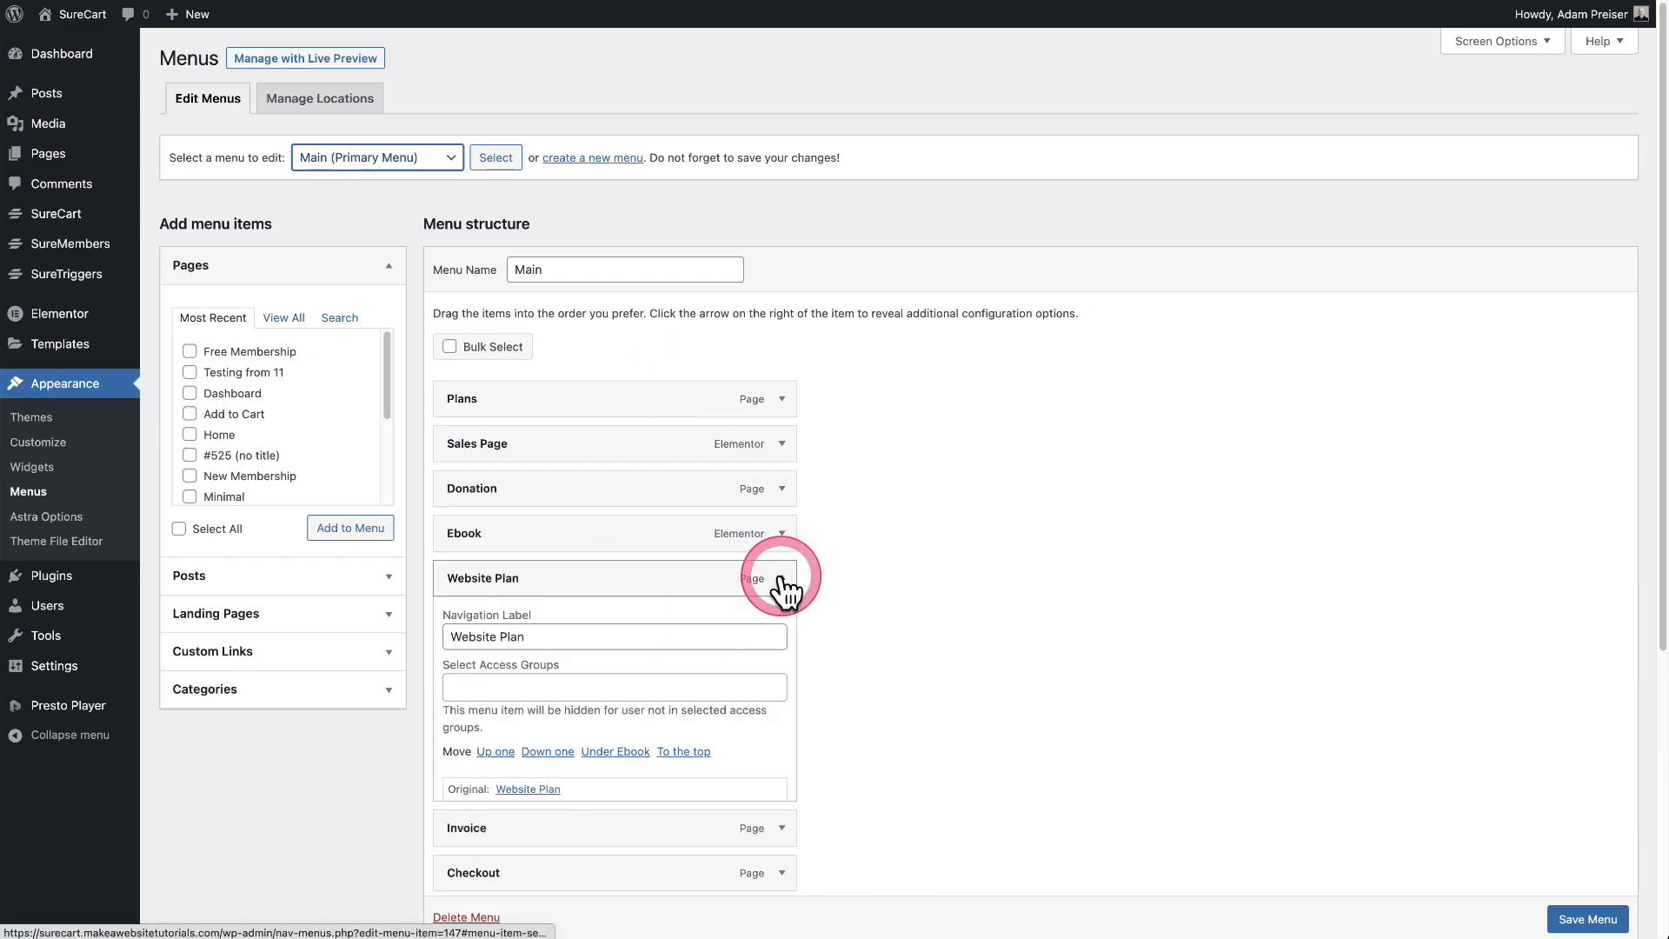
scroll(781, 578, down, 3)
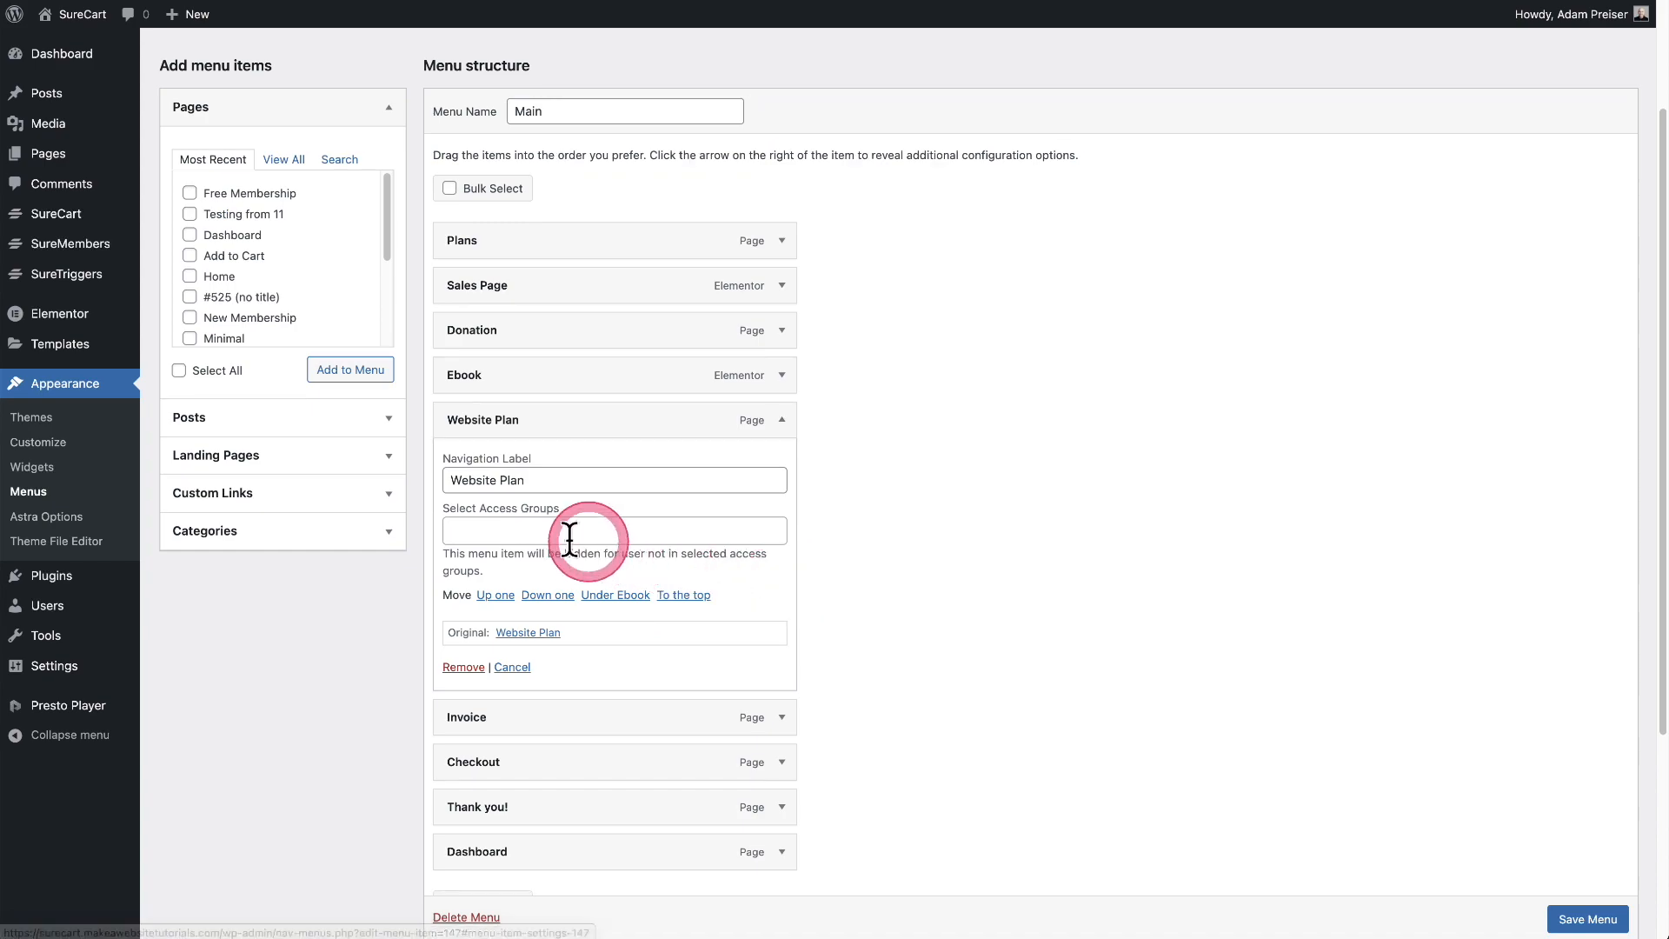
click(520, 530)
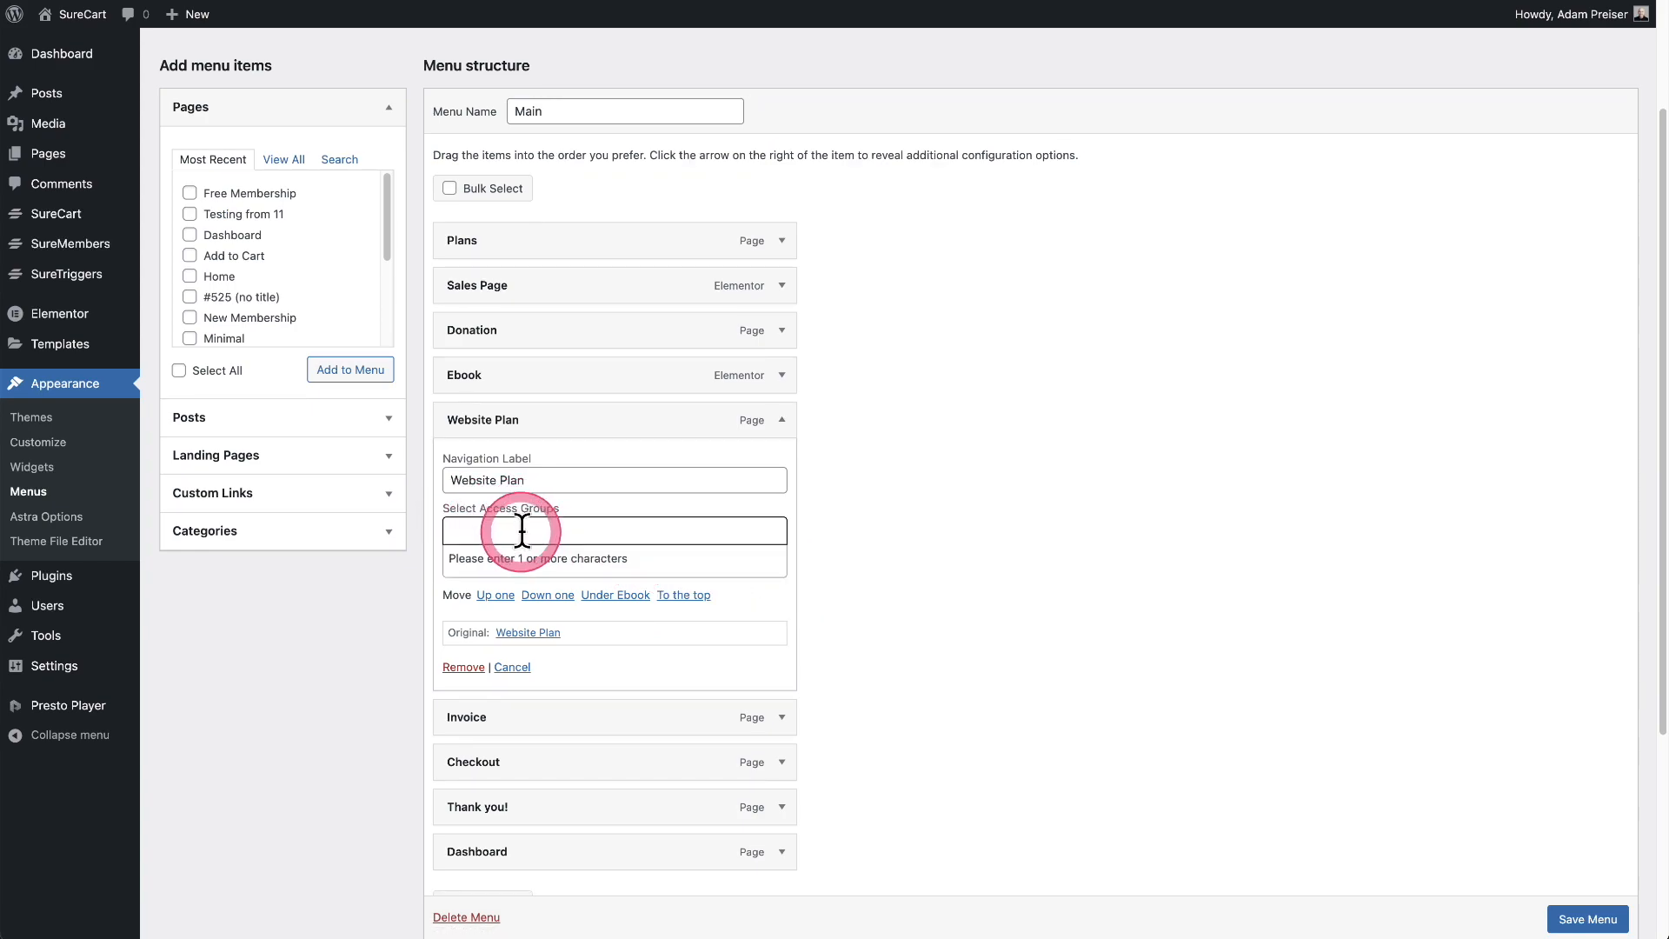
text(vip)
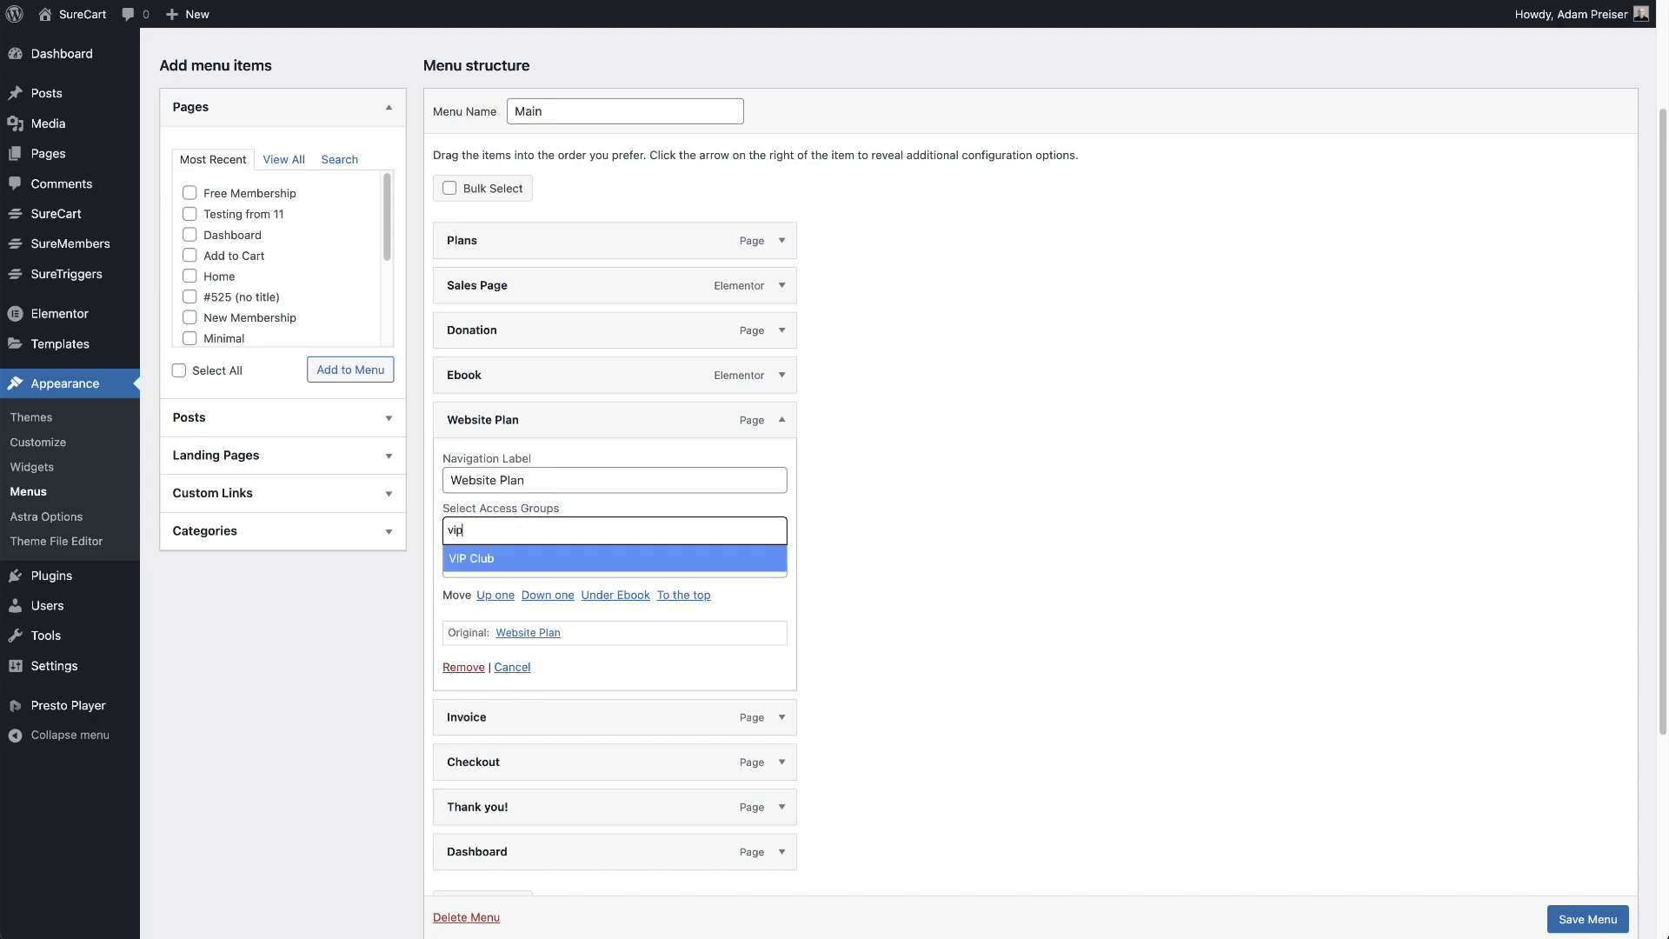
key(Return)
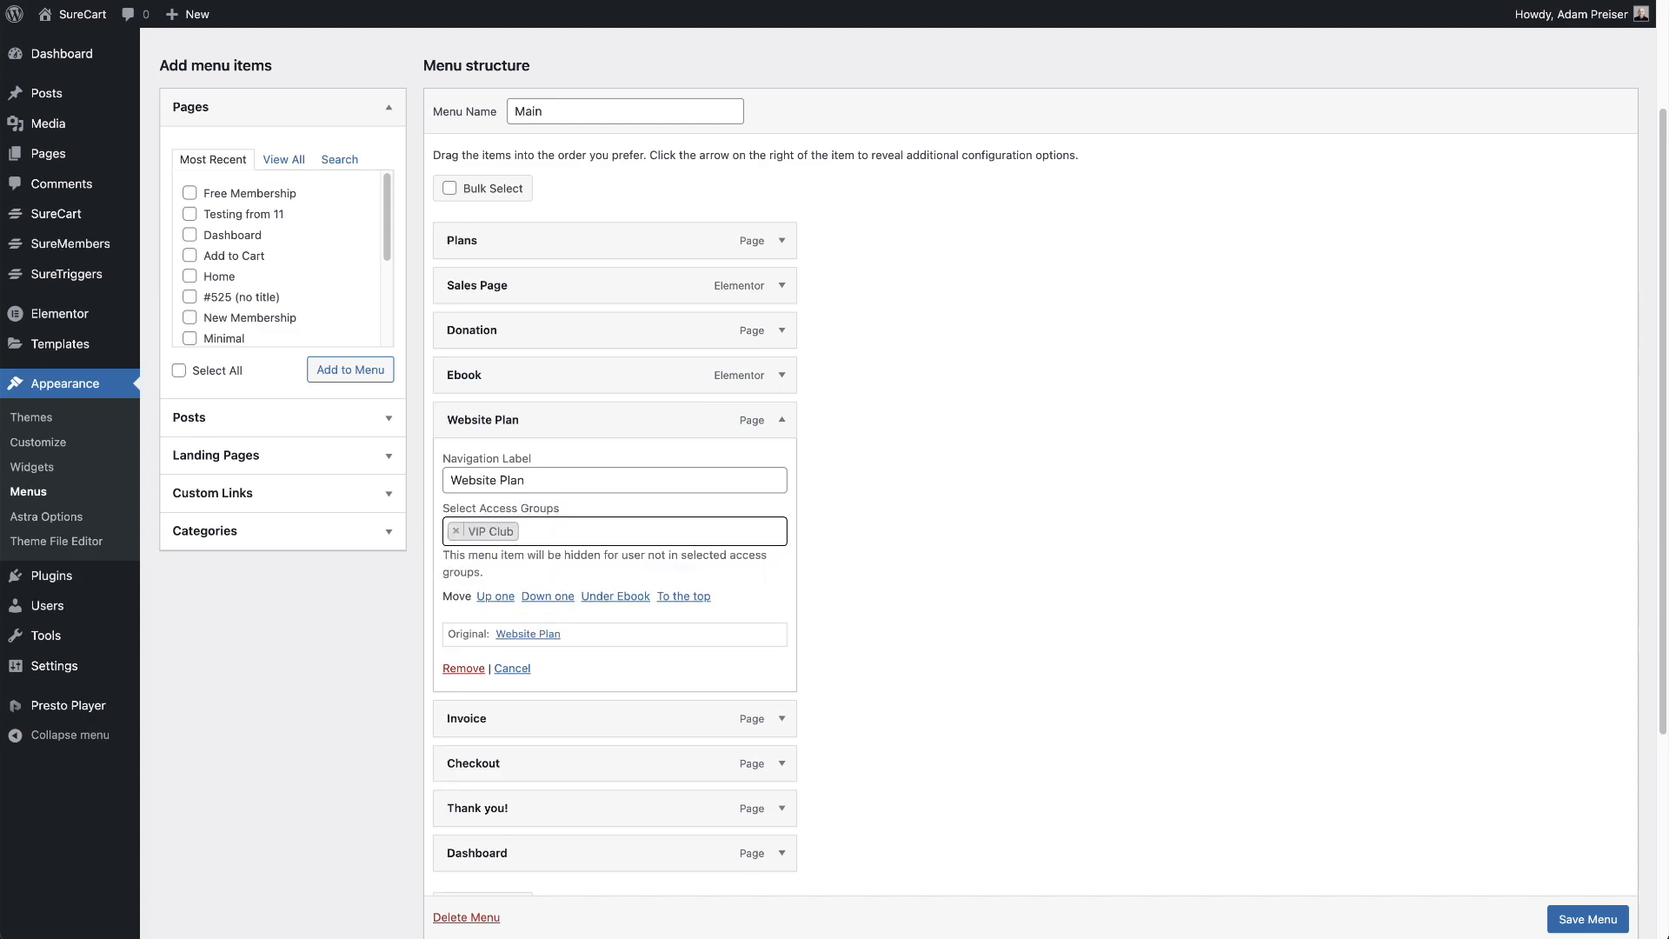
click(589, 421)
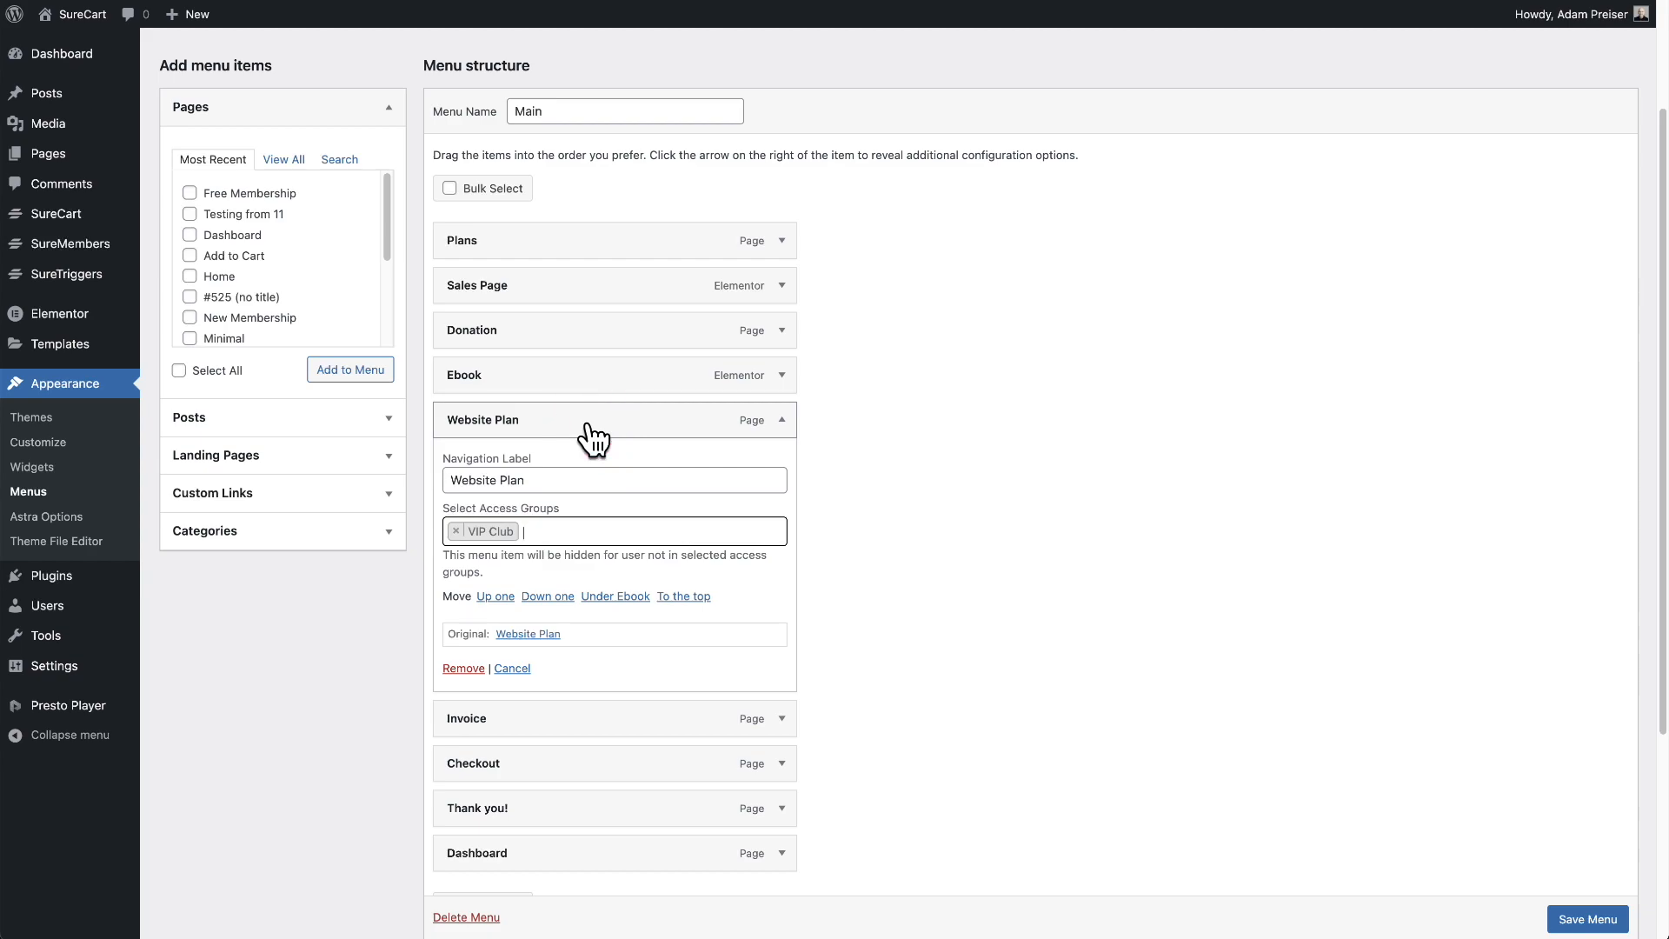
click(551, 425)
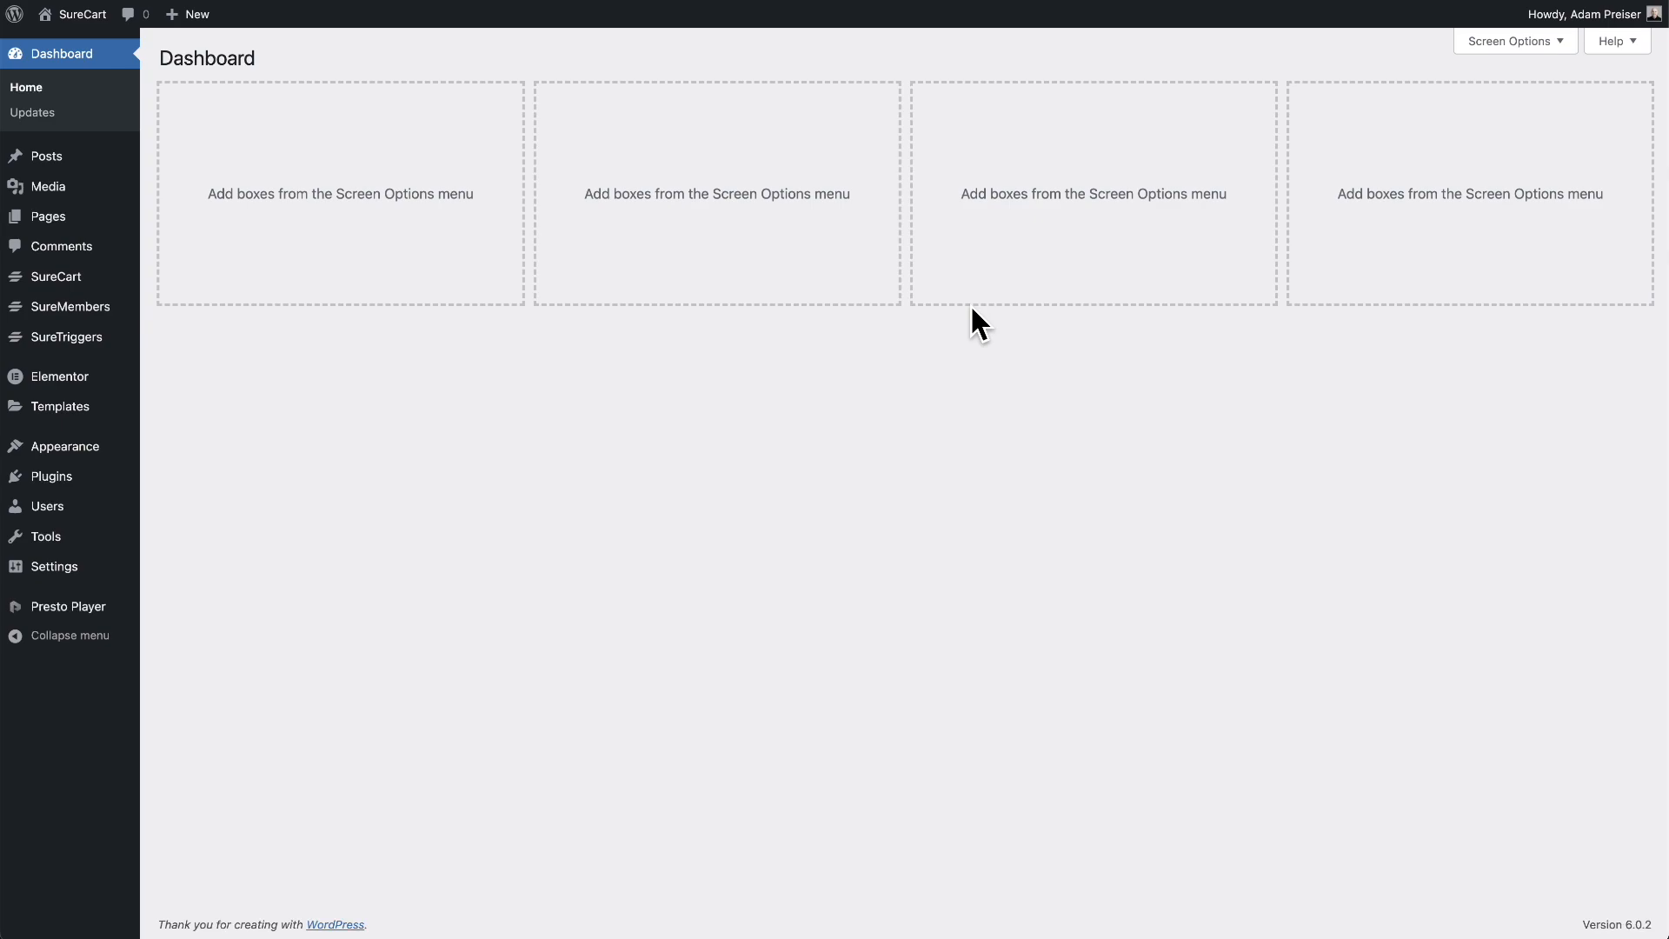
Change the SureMembers Getting Started post's category from Uncategorized to Week 1 and update the post.
mouse_move(37, 156)
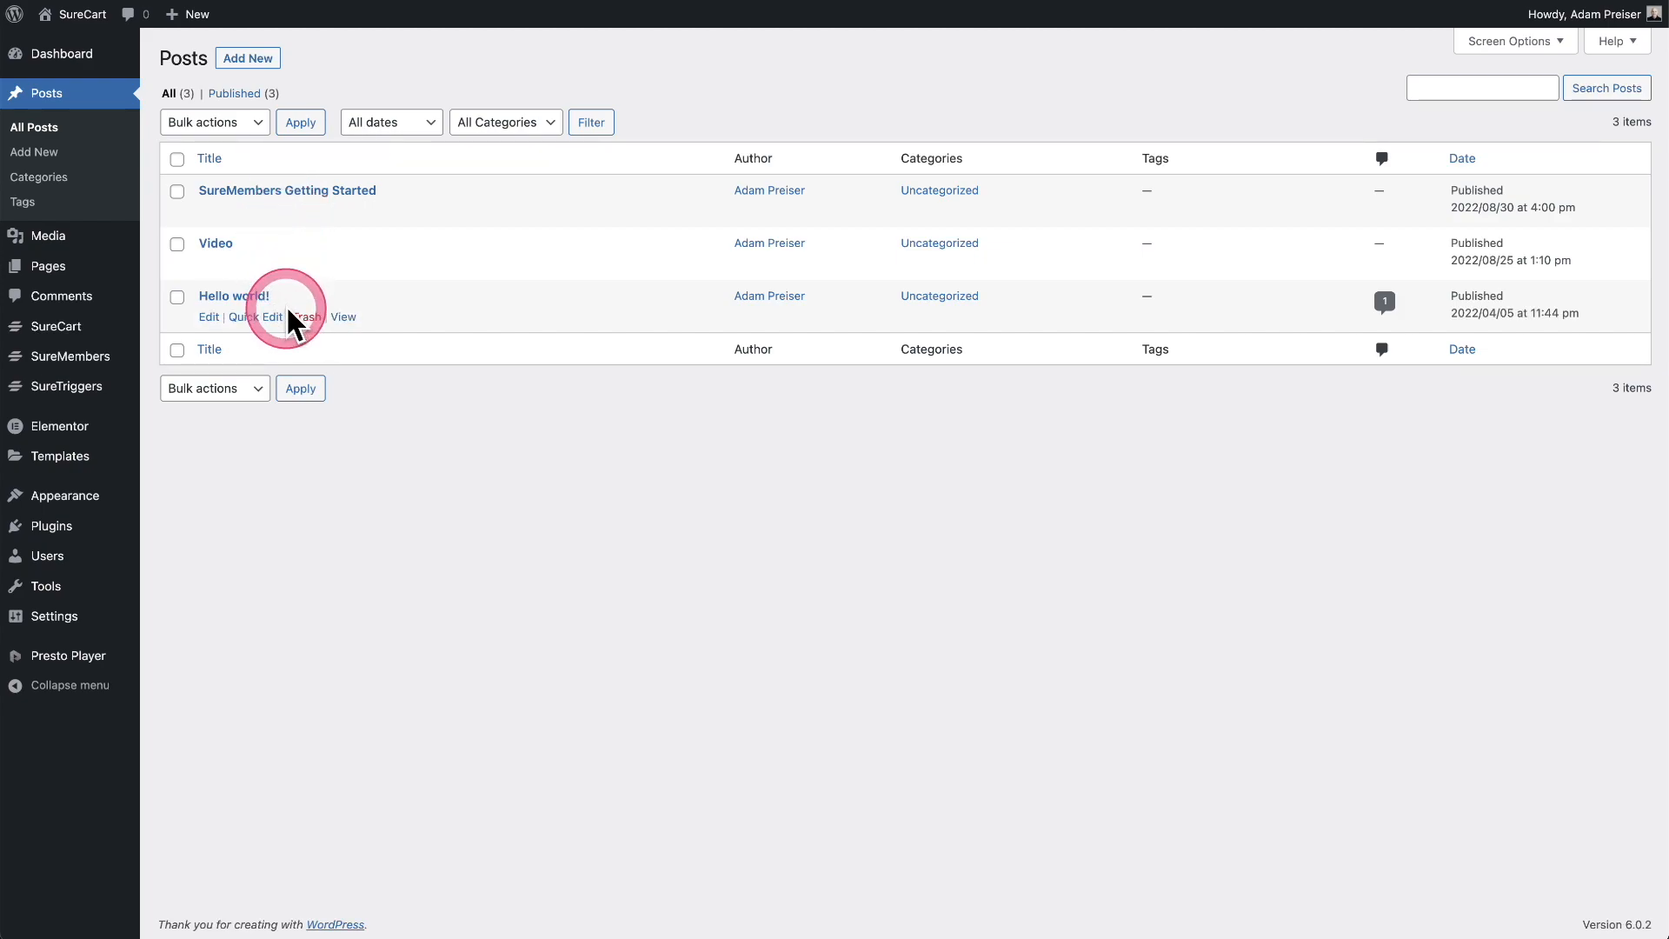
click(265, 193)
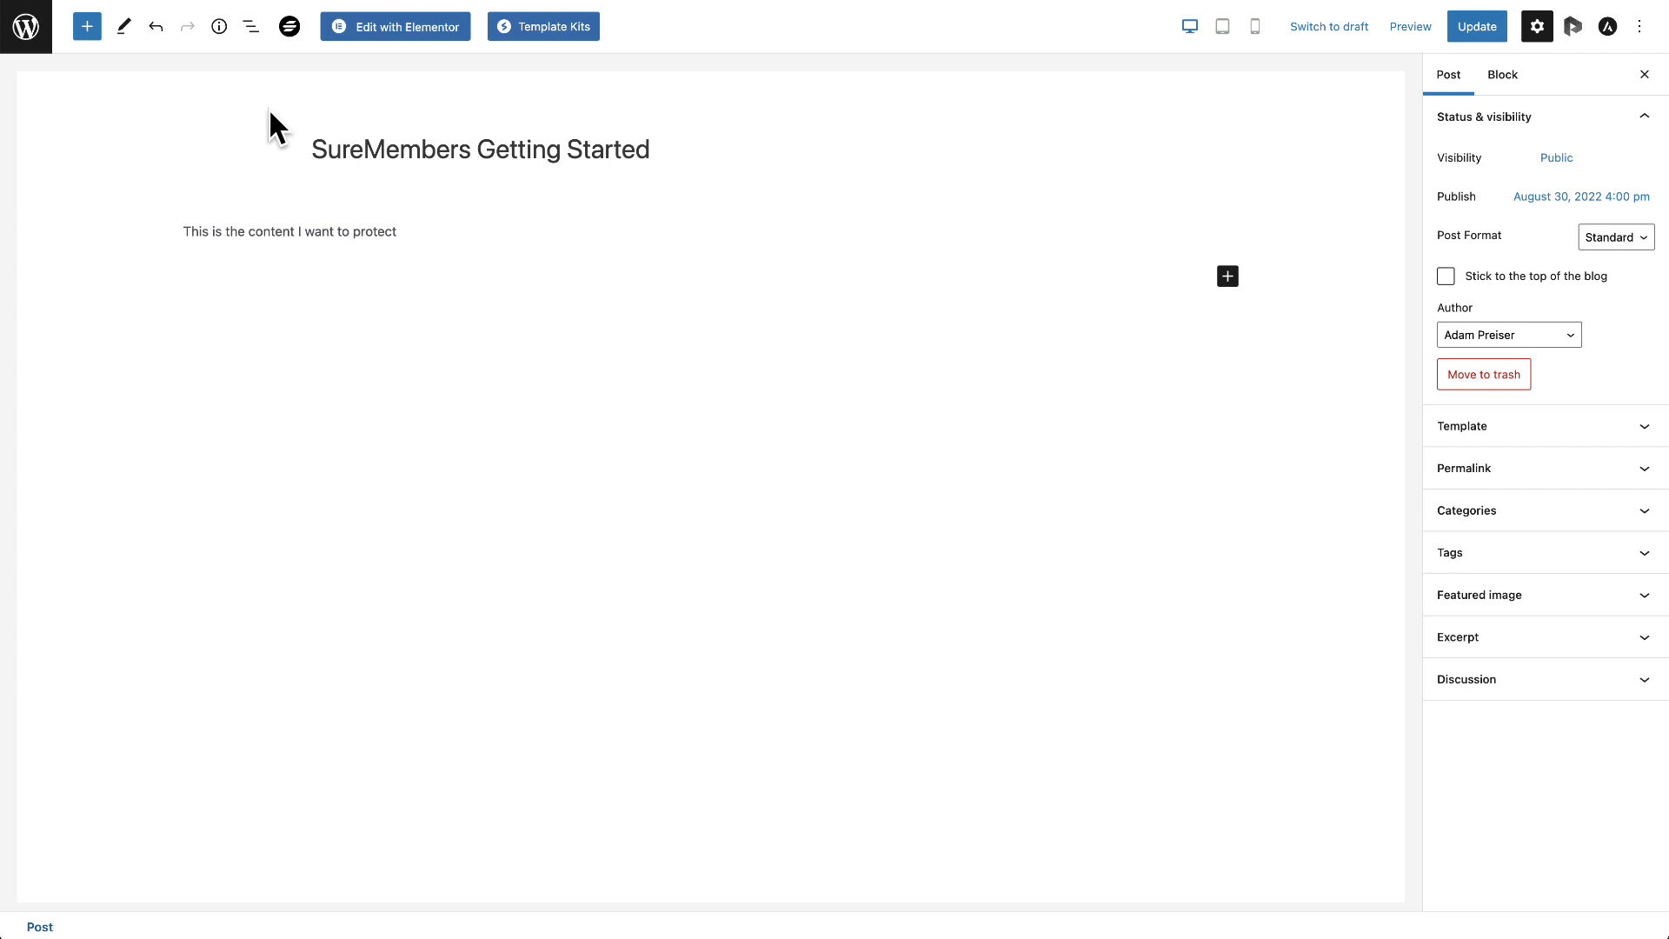
click(1587, 517)
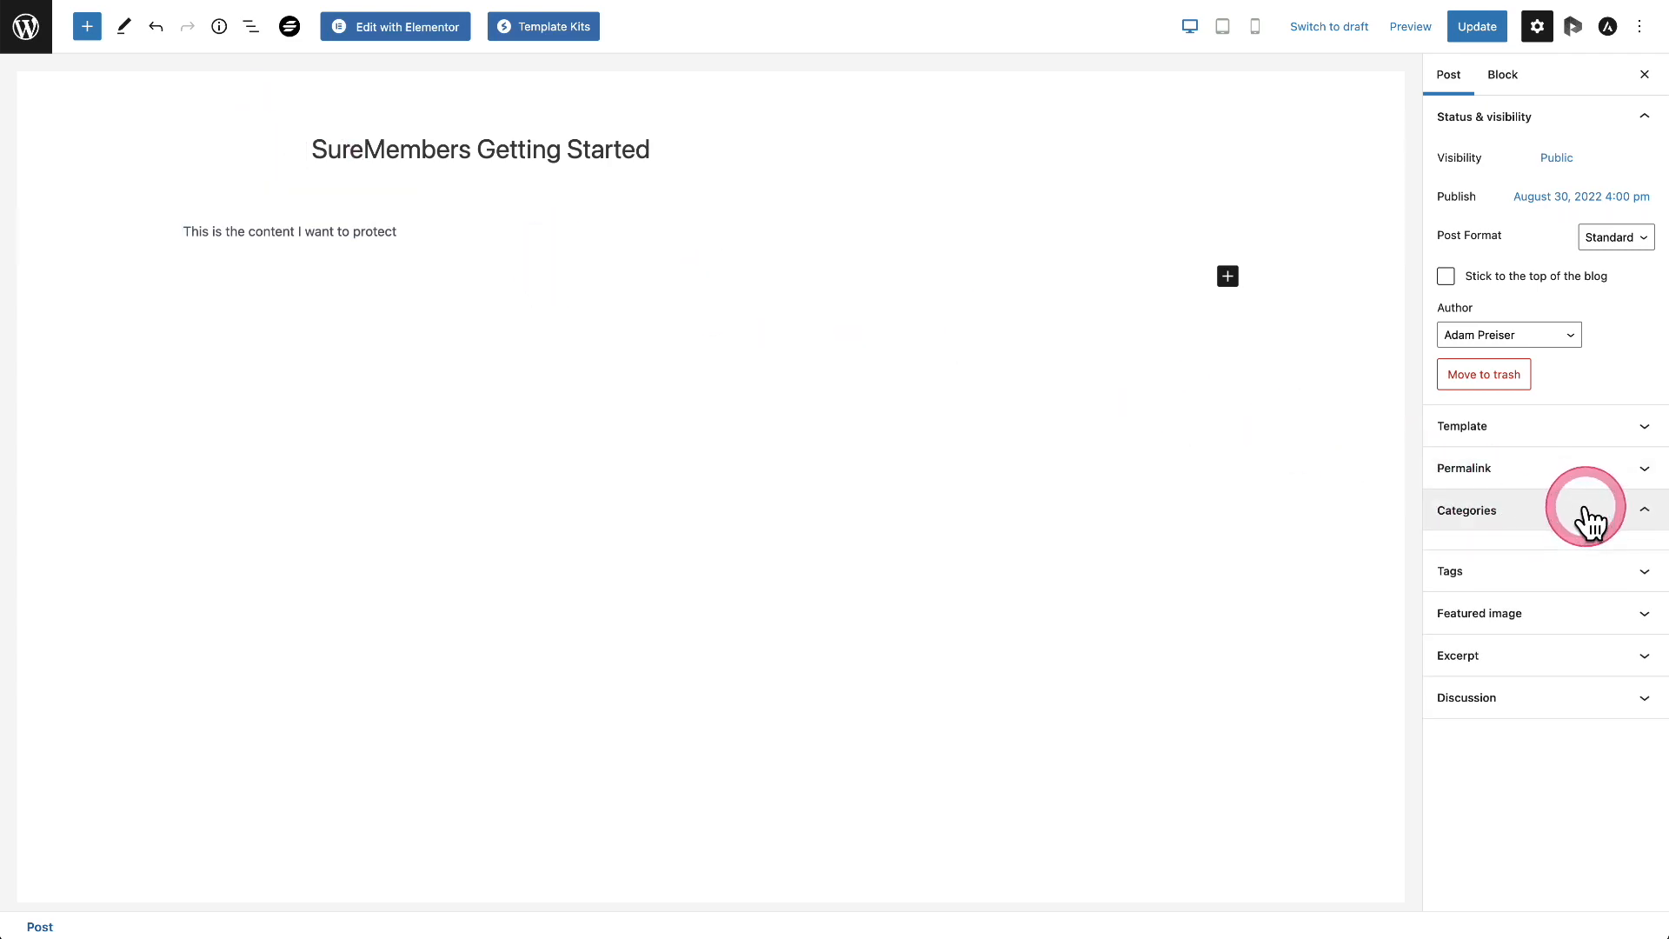
click(1446, 579)
click(1445, 548)
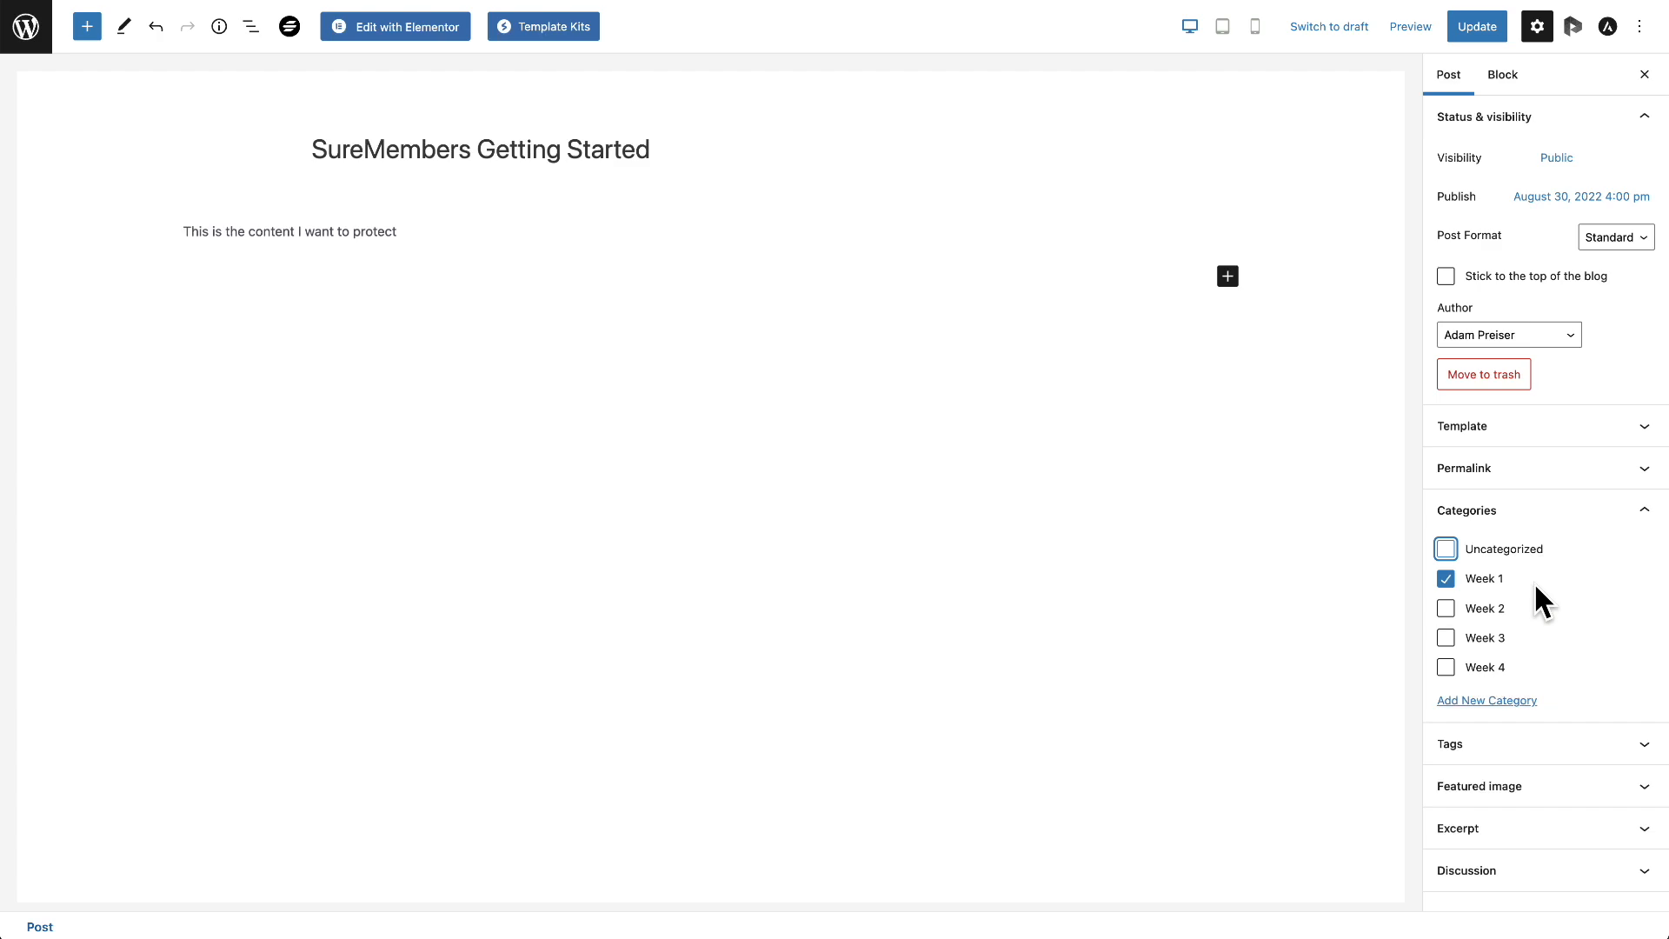
click(1476, 26)
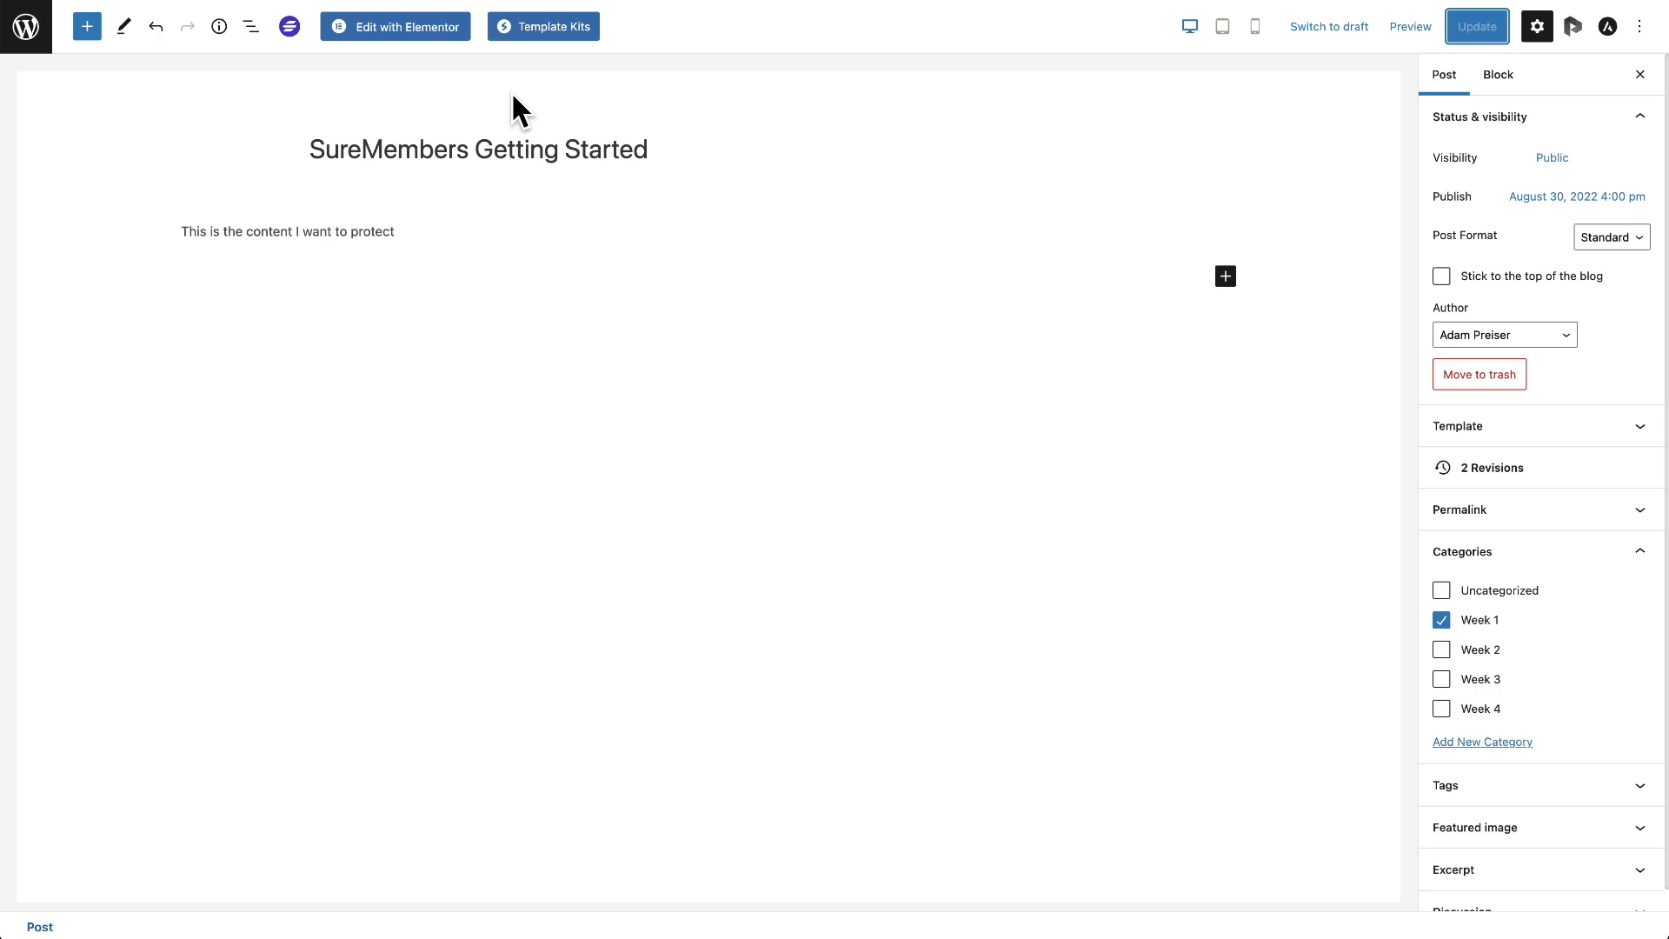
Review the VIP Club access group's protection settings from within the post editor, and close the overlay.
click(291, 30)
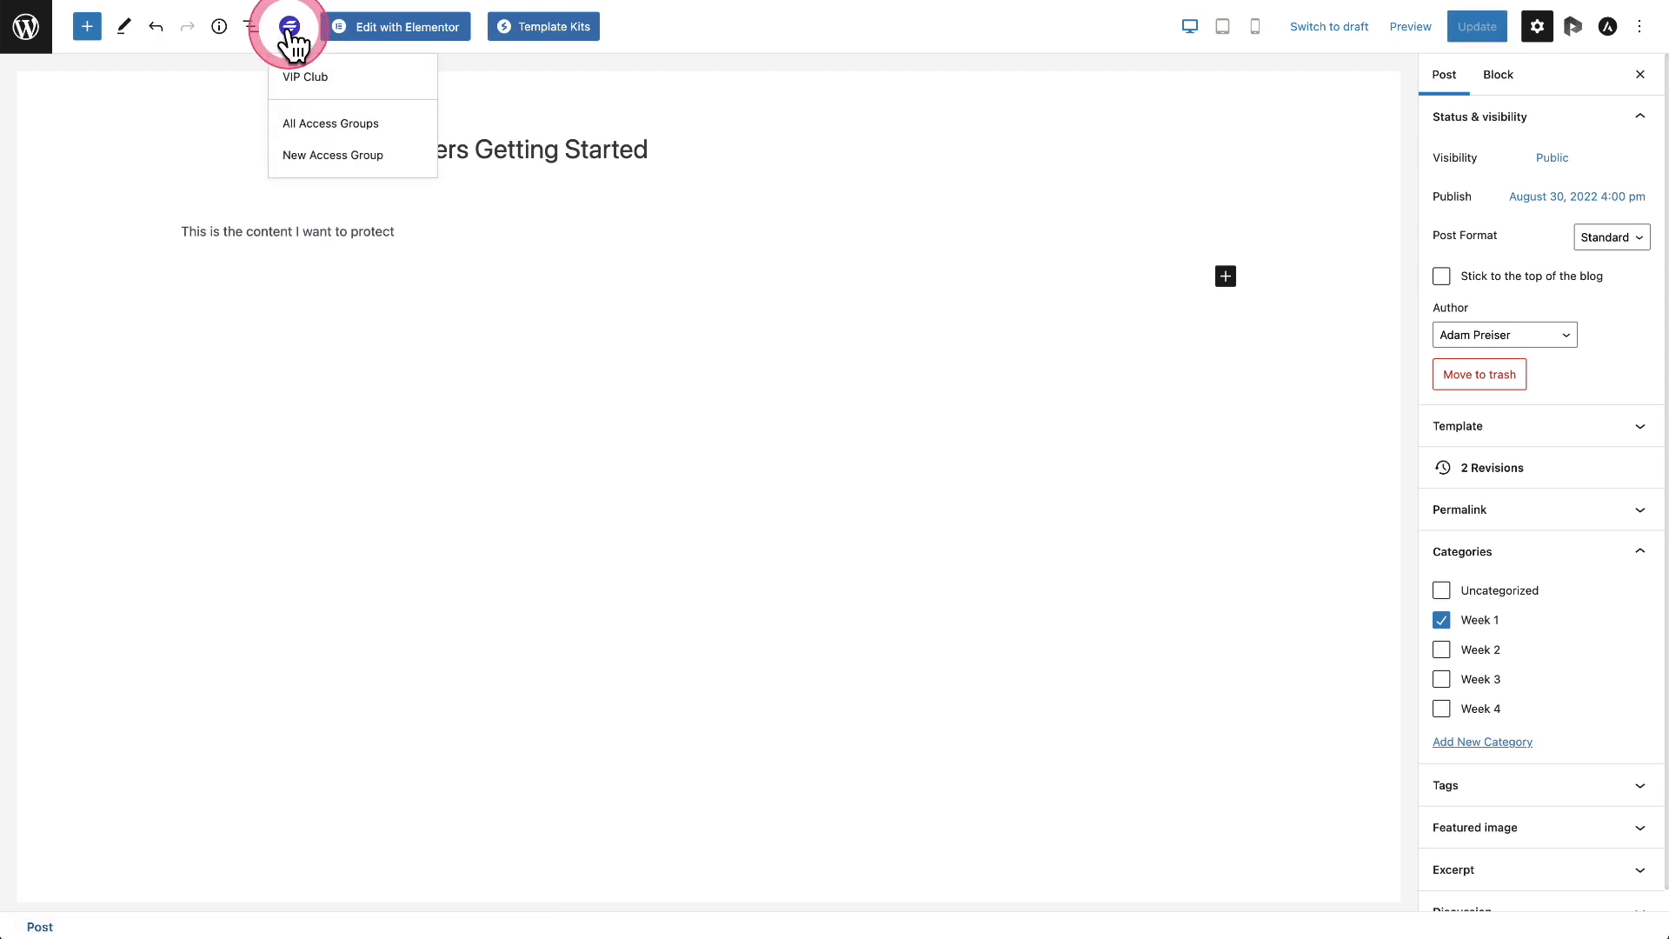
click(355, 76)
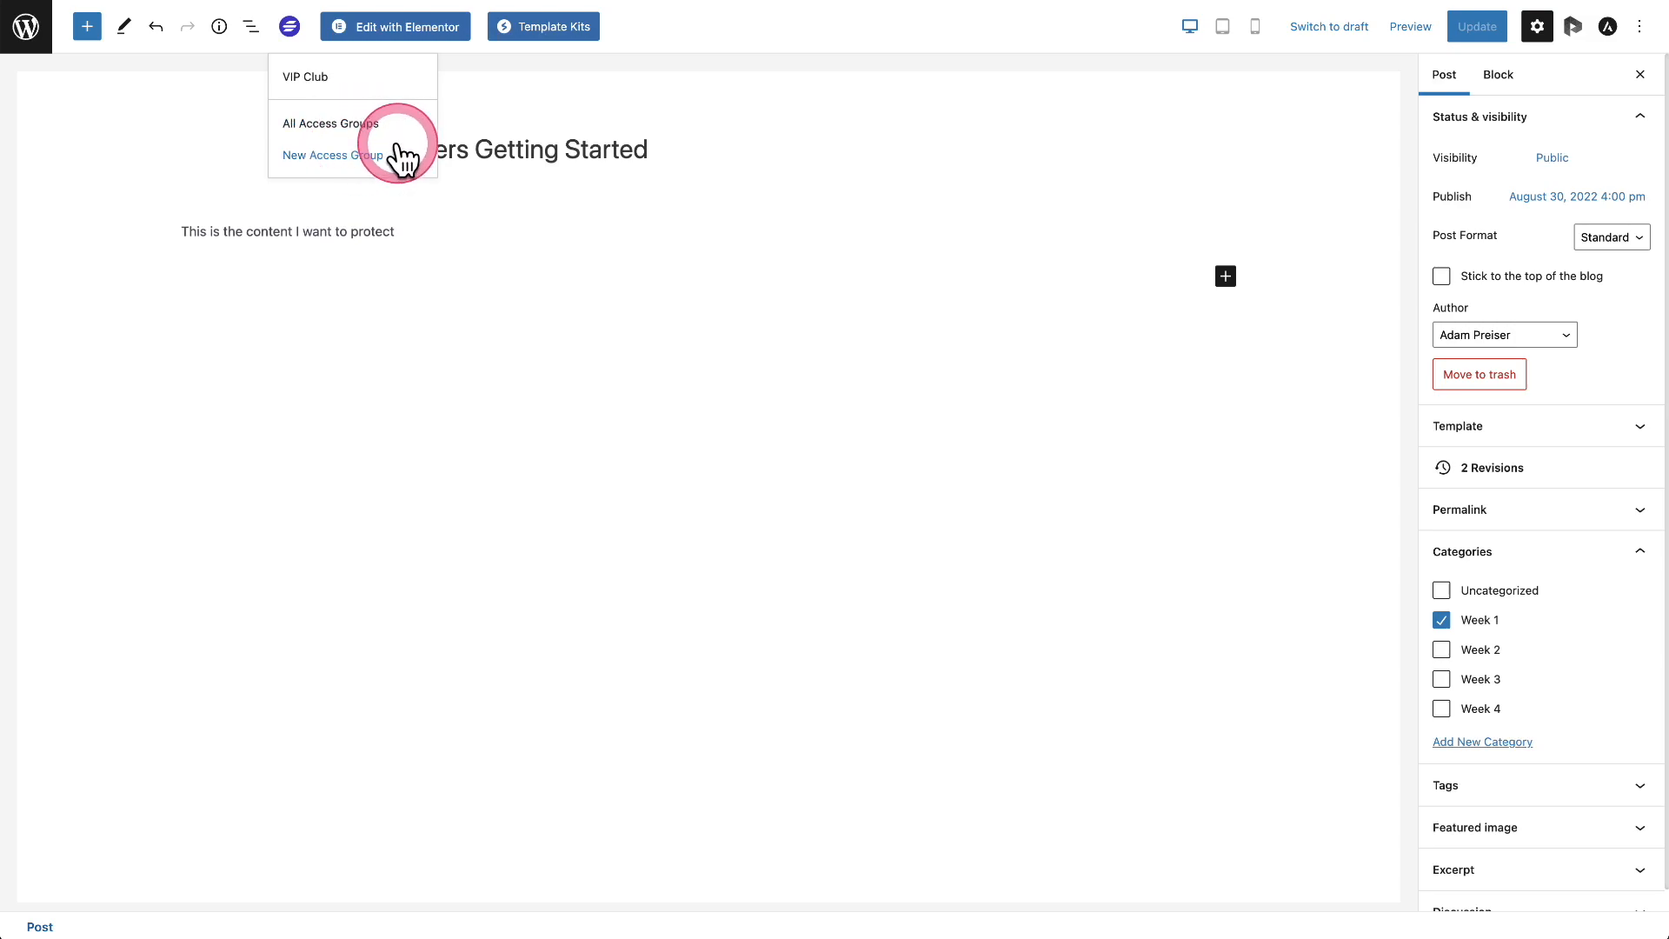
click(337, 123)
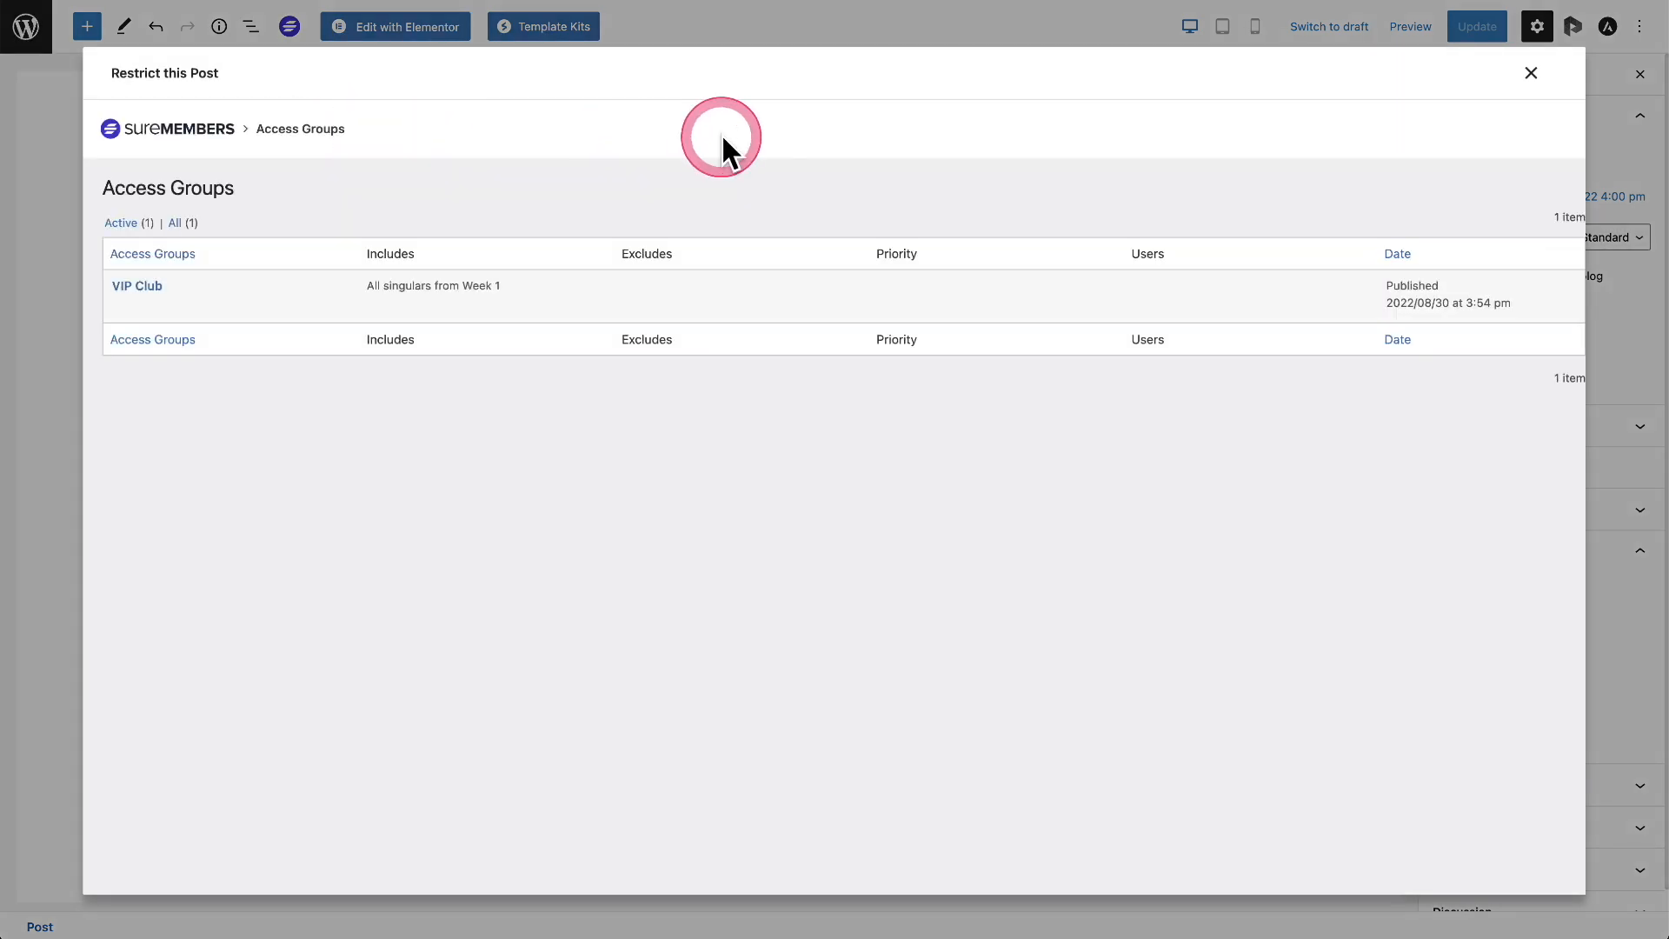
click(146, 287)
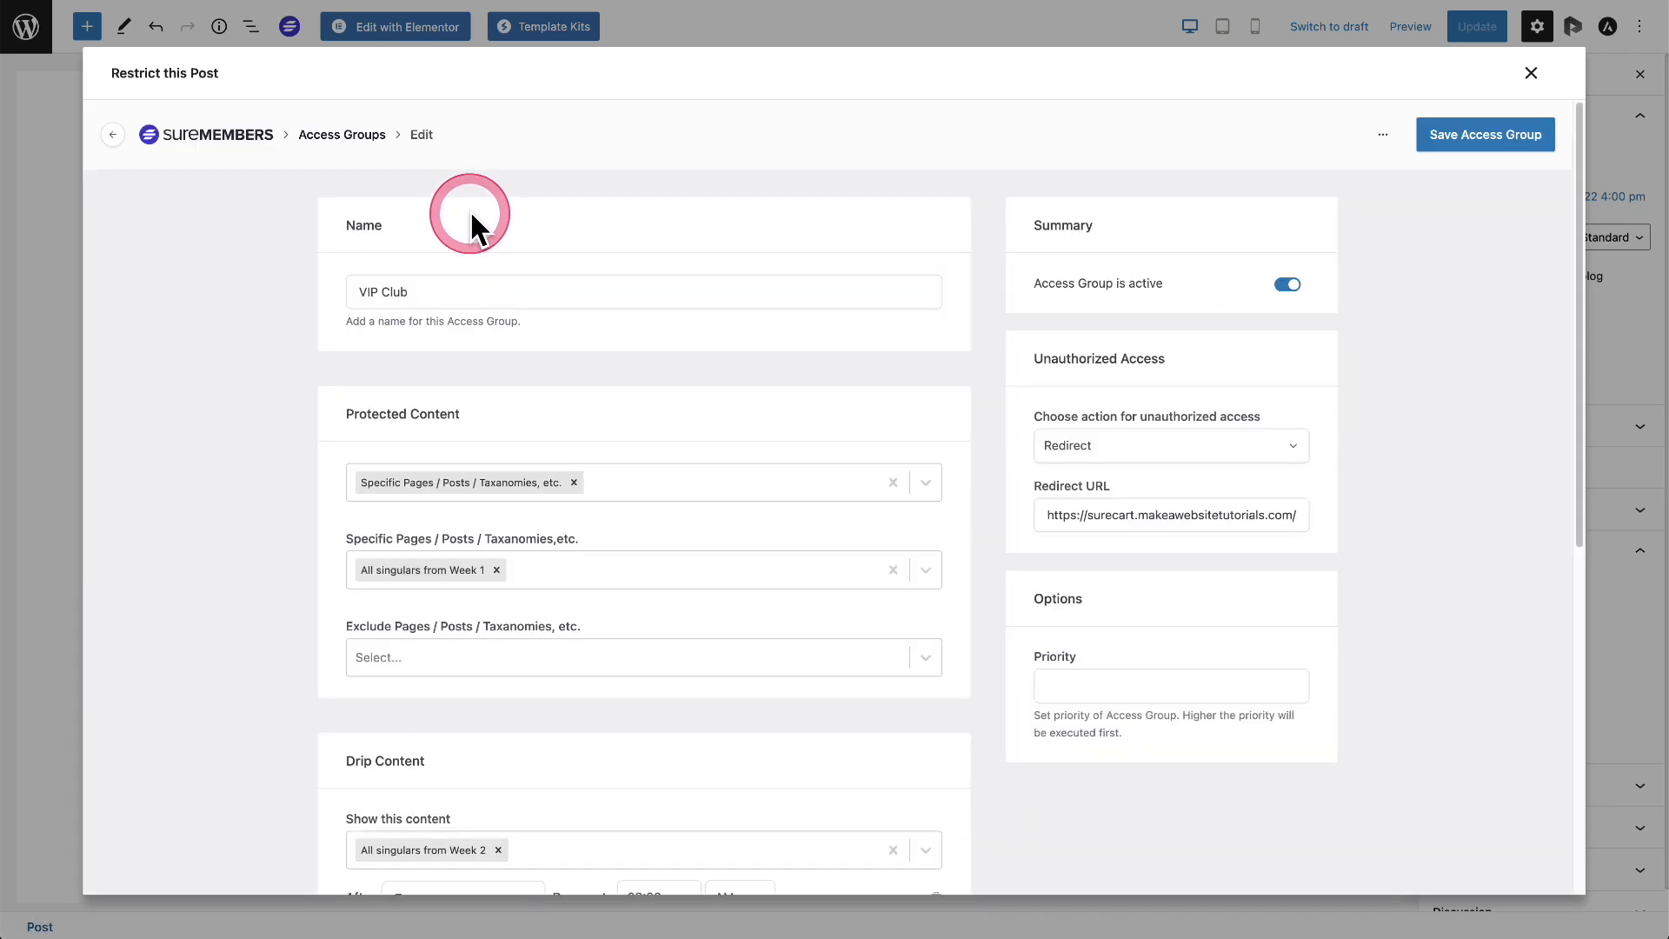
scroll(670, 430, down, 3)
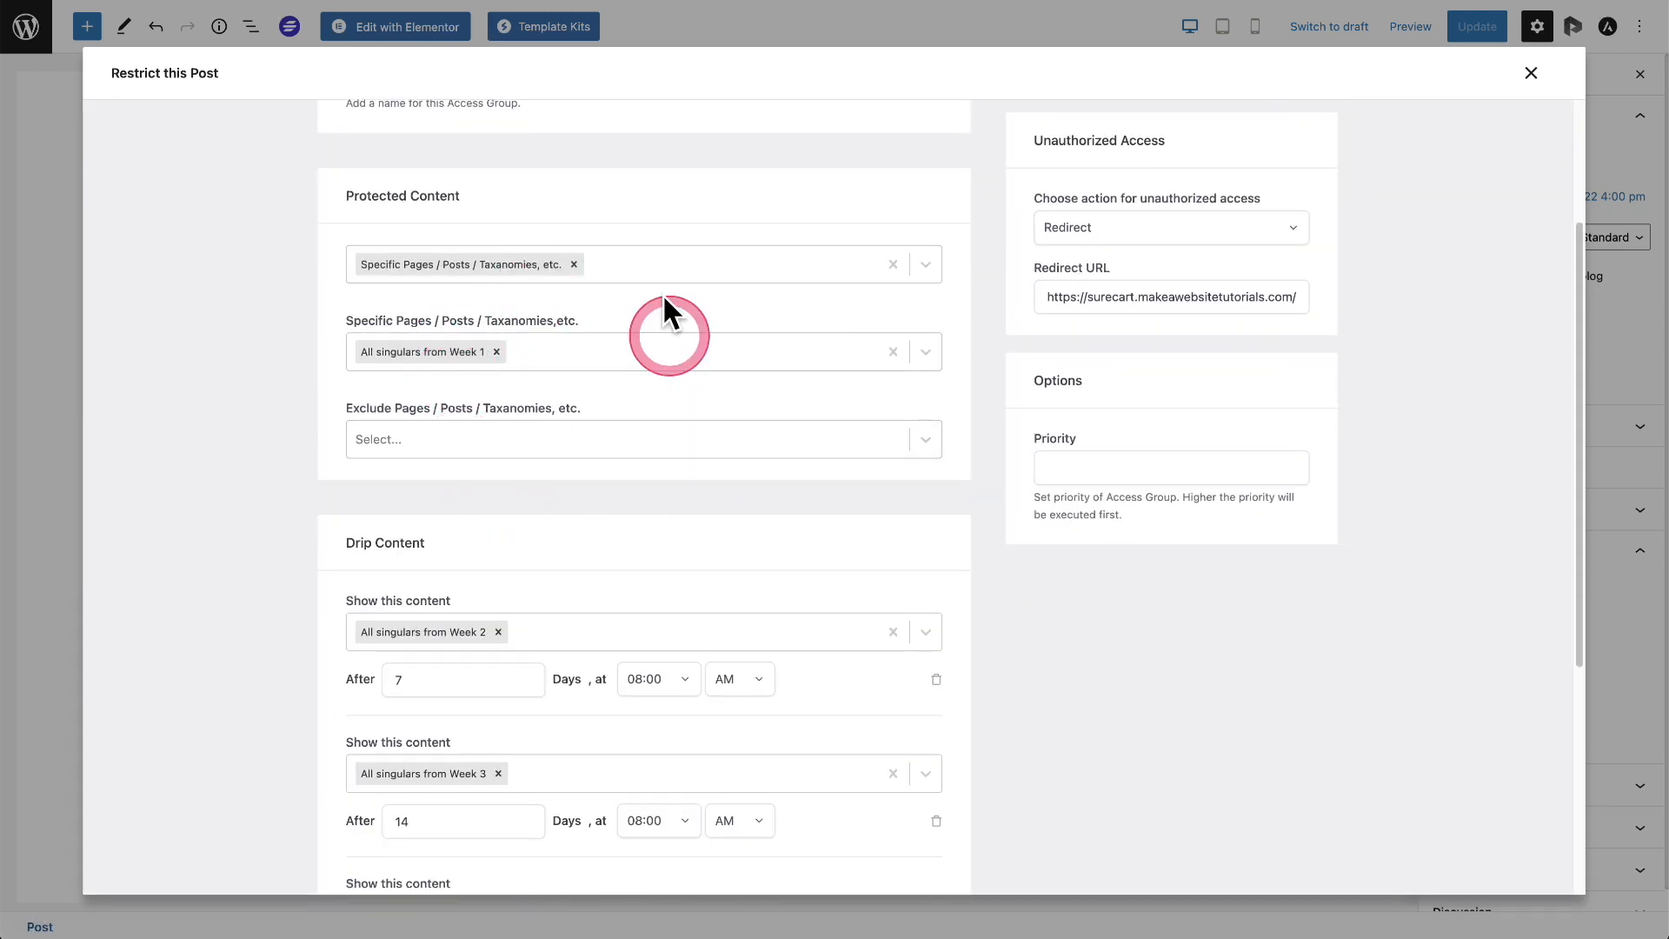
scroll(704, 344, up, 3)
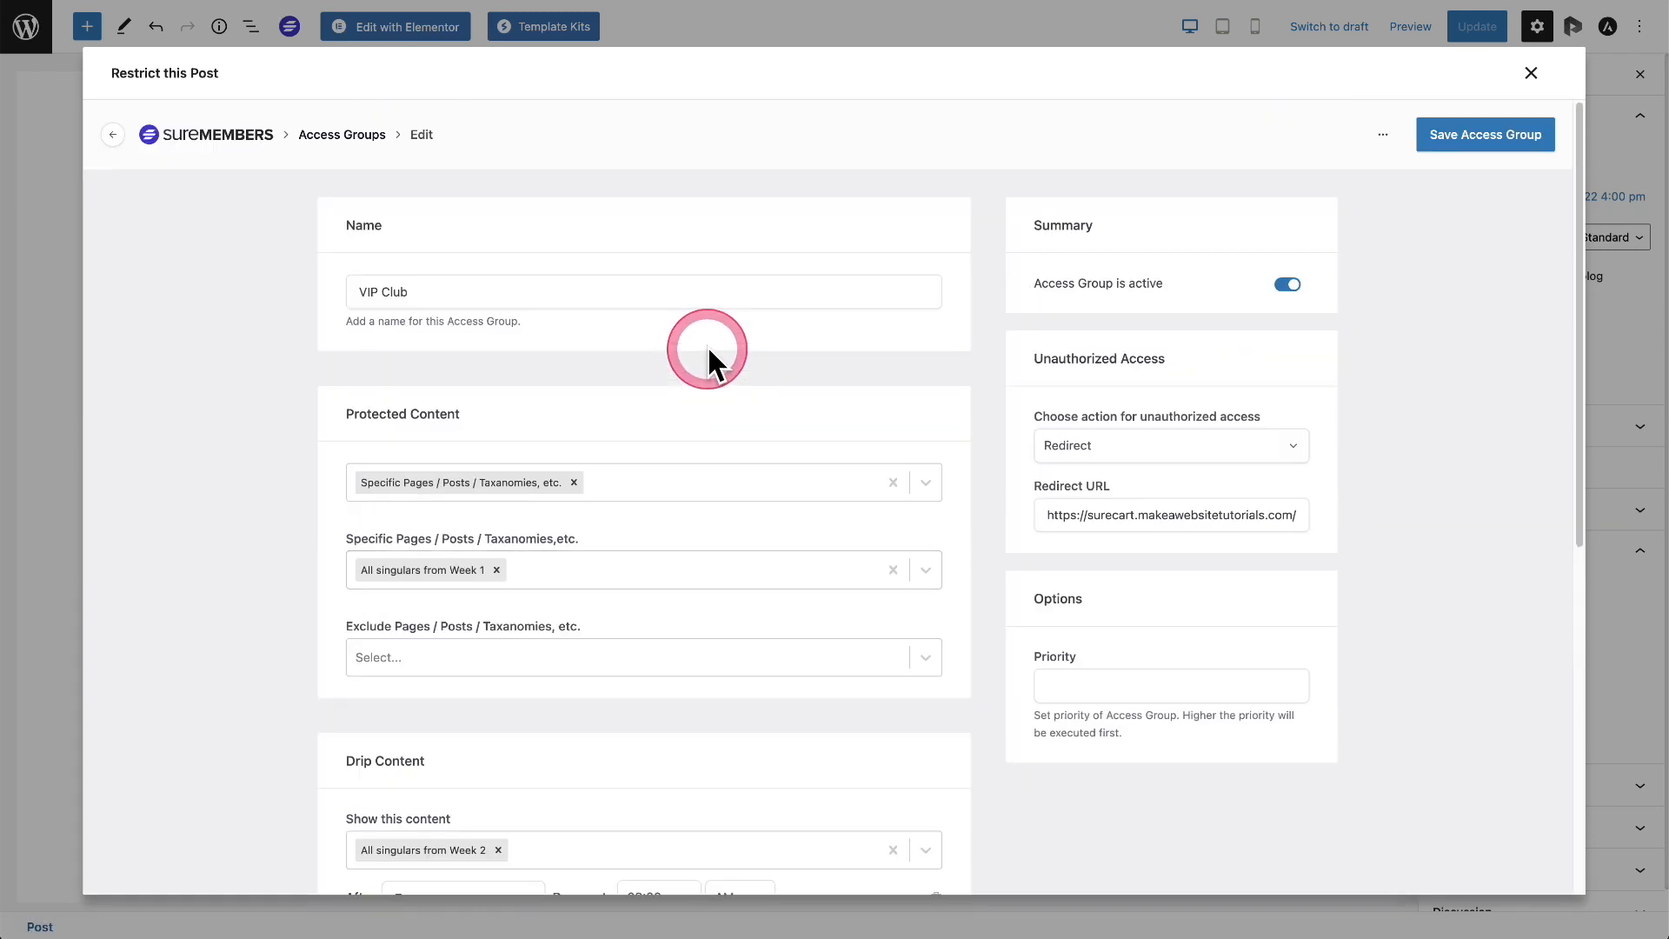
click(1530, 73)
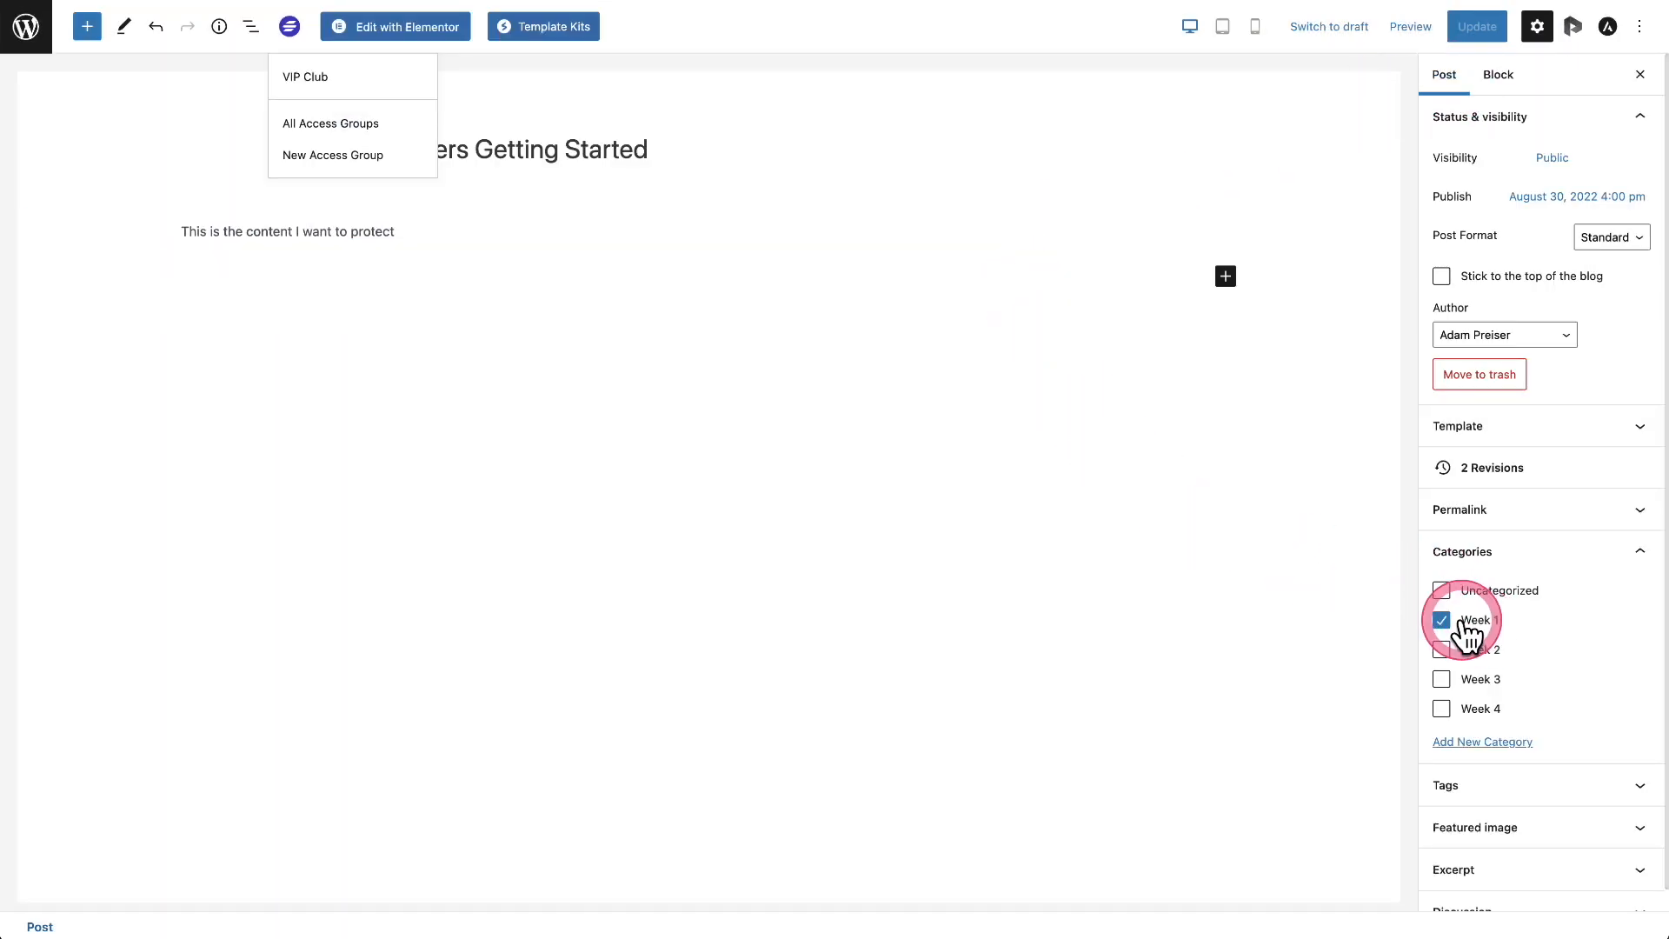
click(698, 375)
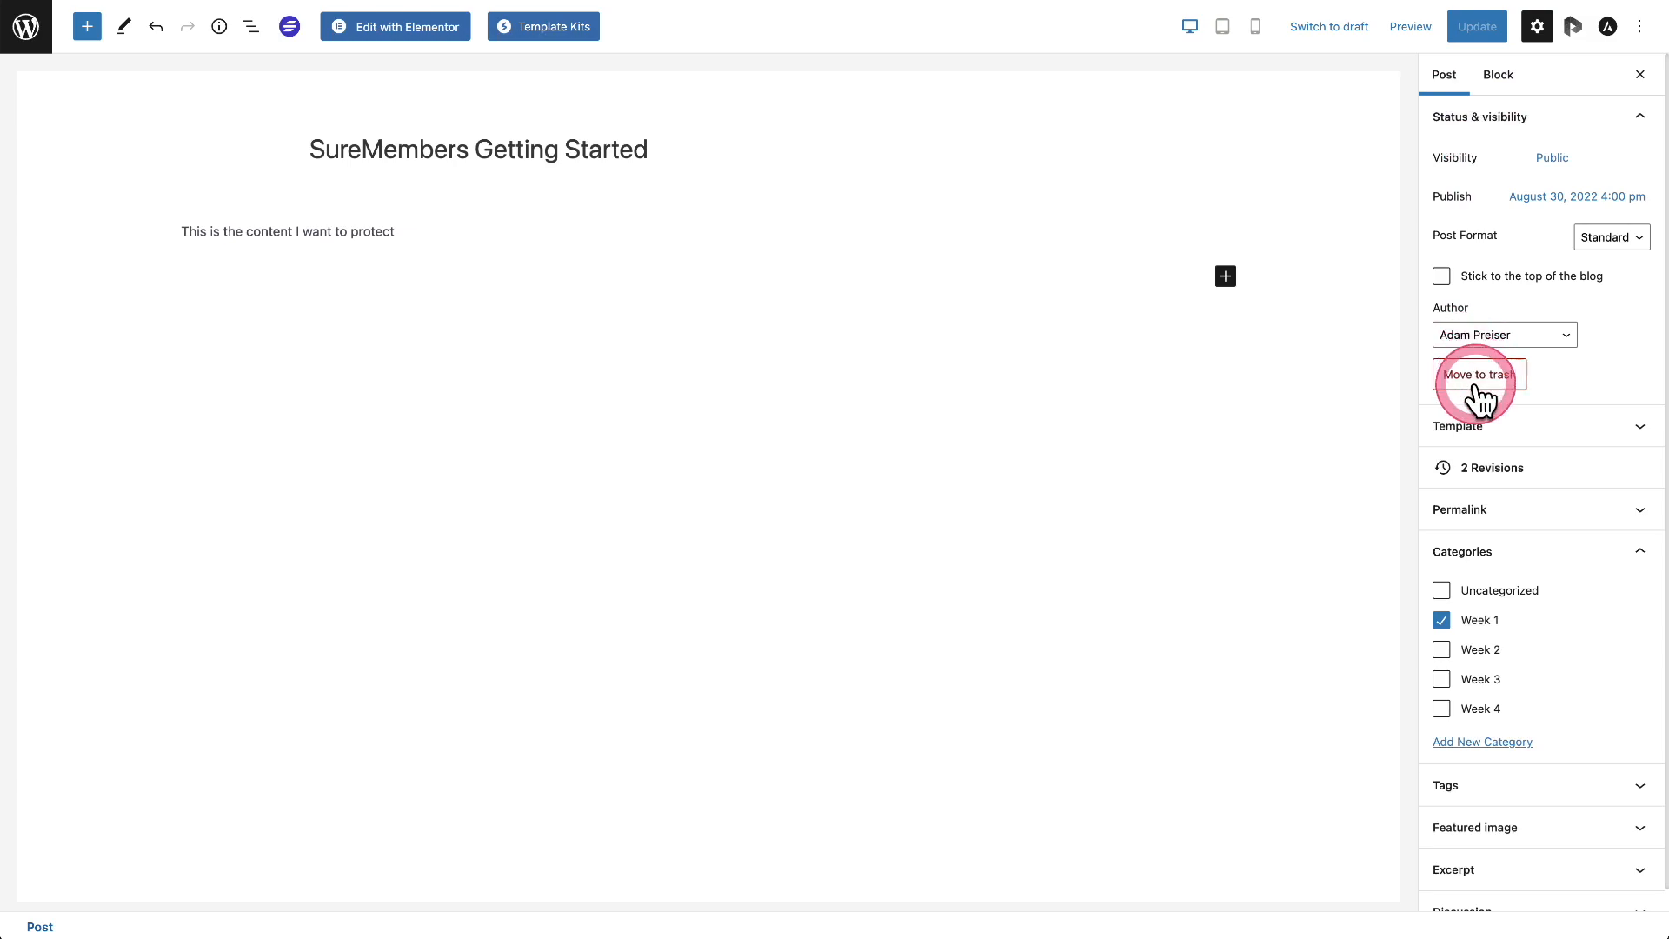
View the SureMembers Getting Started post through its permalink, and open the Hello world! post from the live blog listing.
click(1477, 509)
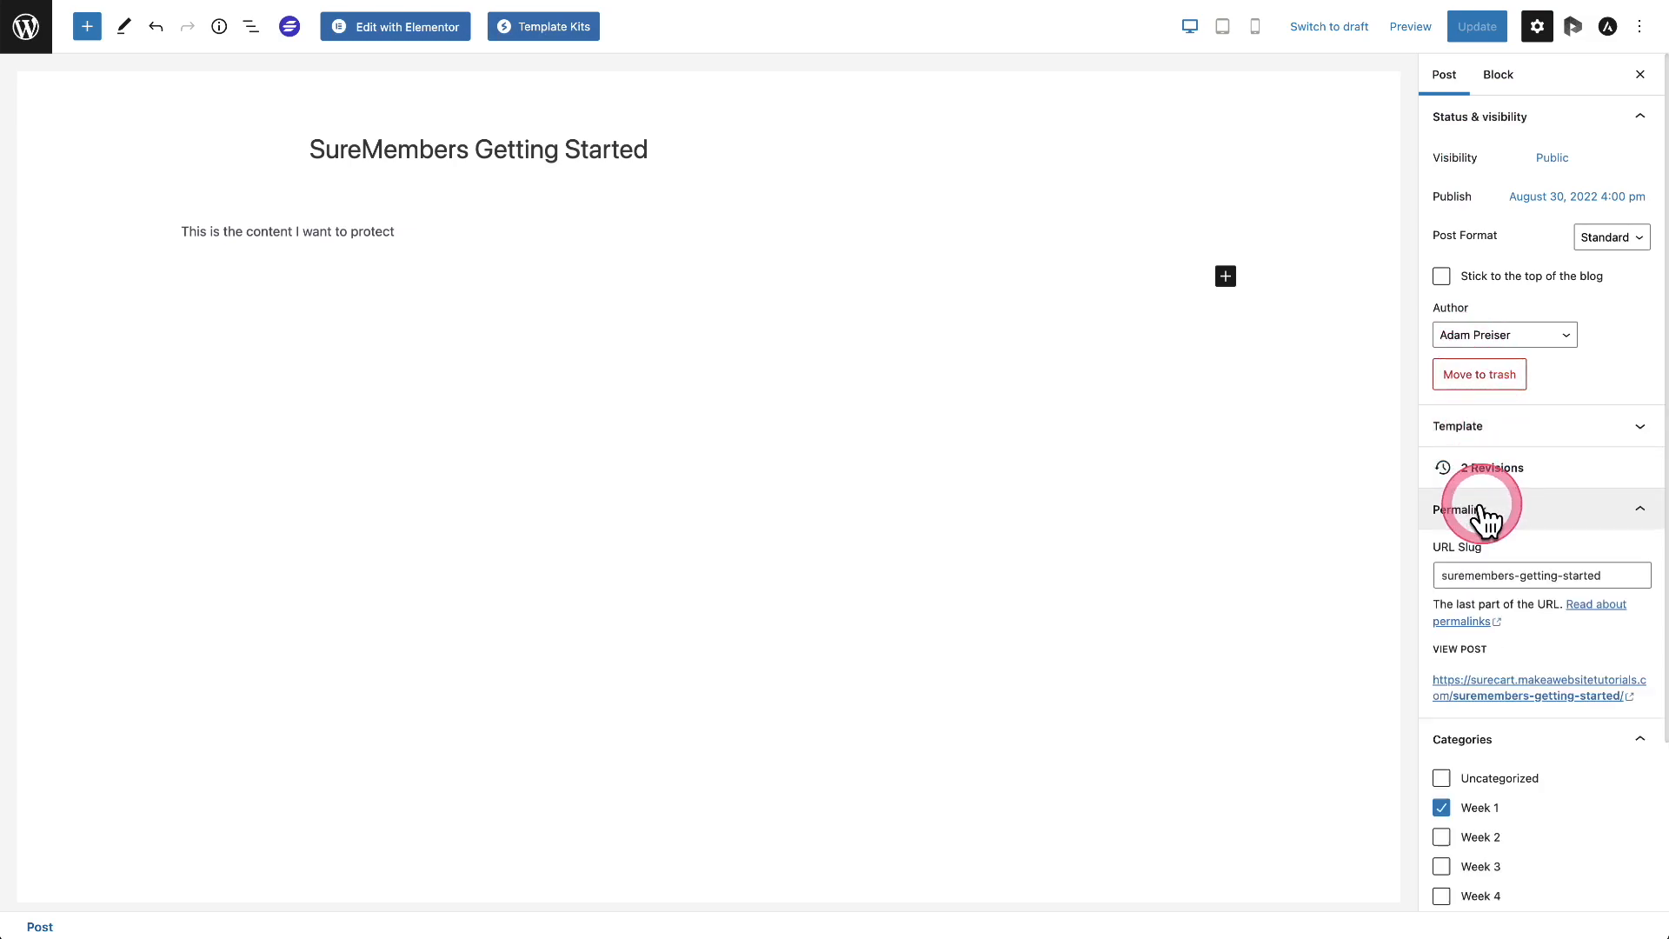
click(1477, 692)
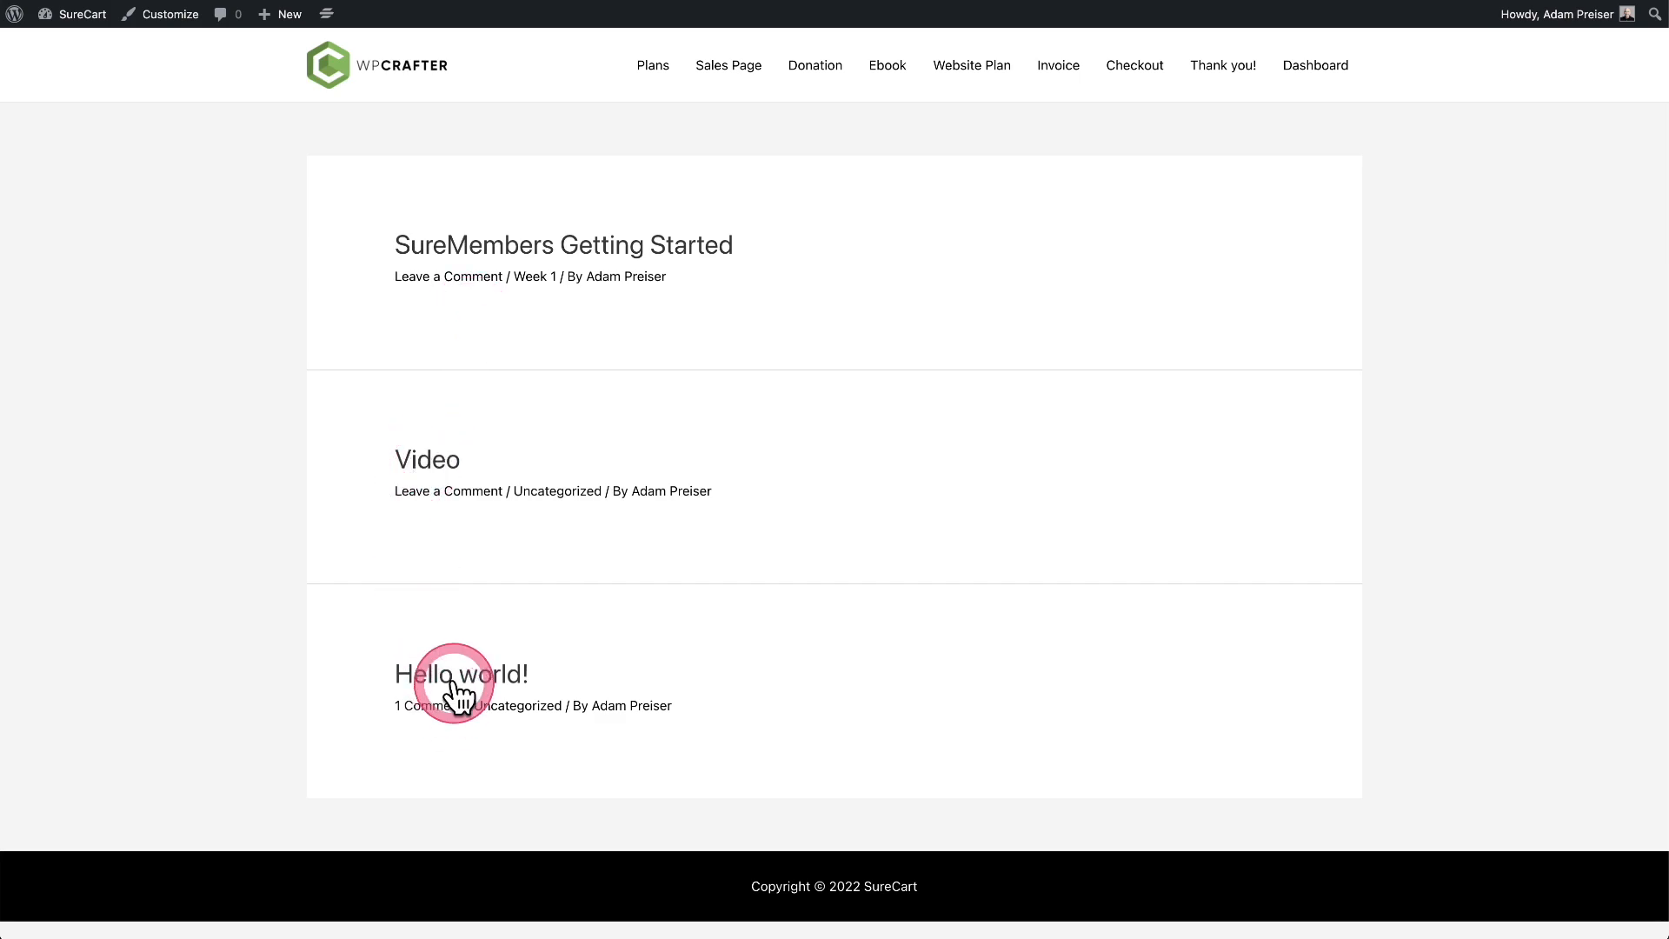
click(327, 647)
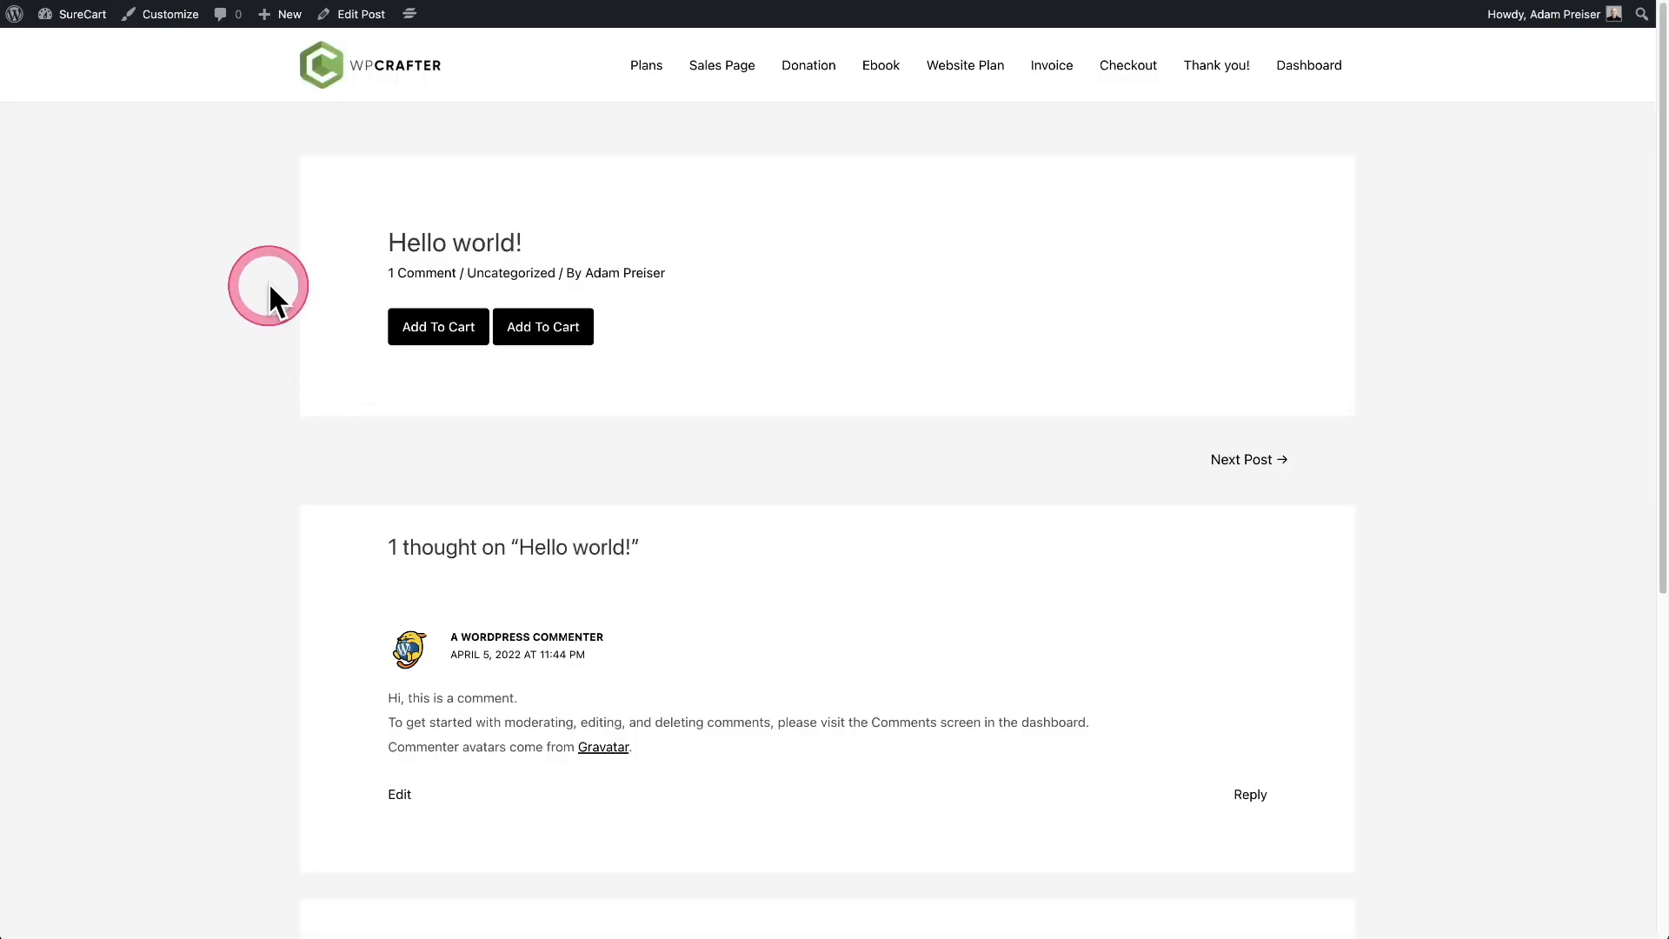
mouse_move(412, 13)
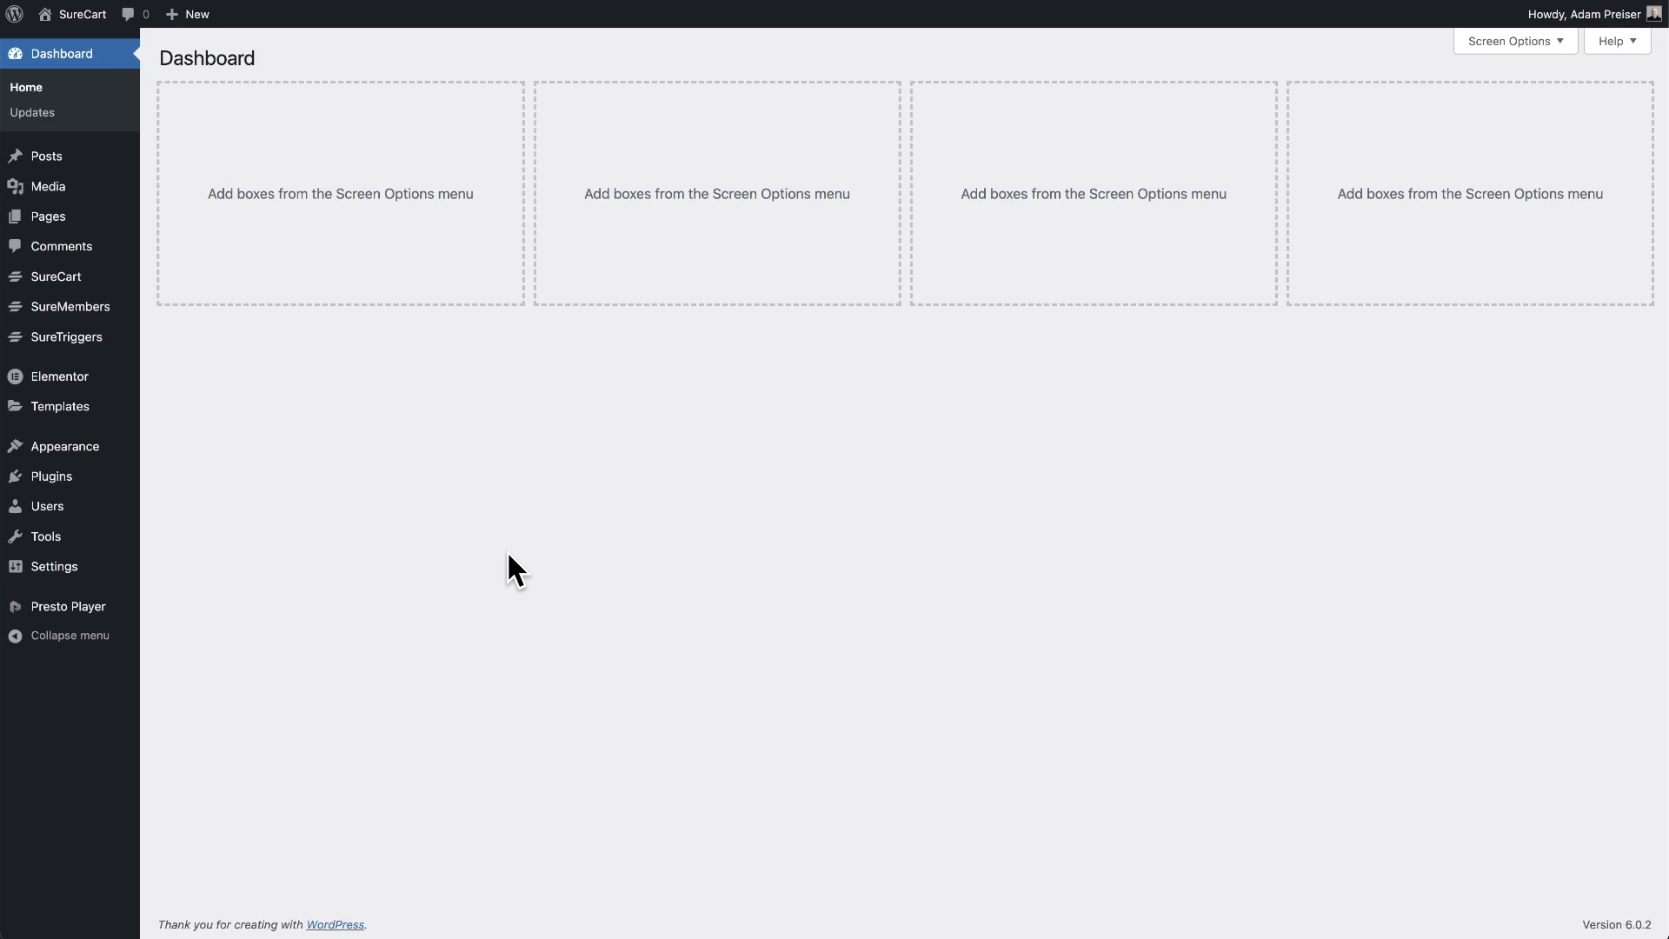
Assign the VIP Club access group to the site owner's administrator account from the user profile.
click(76, 511)
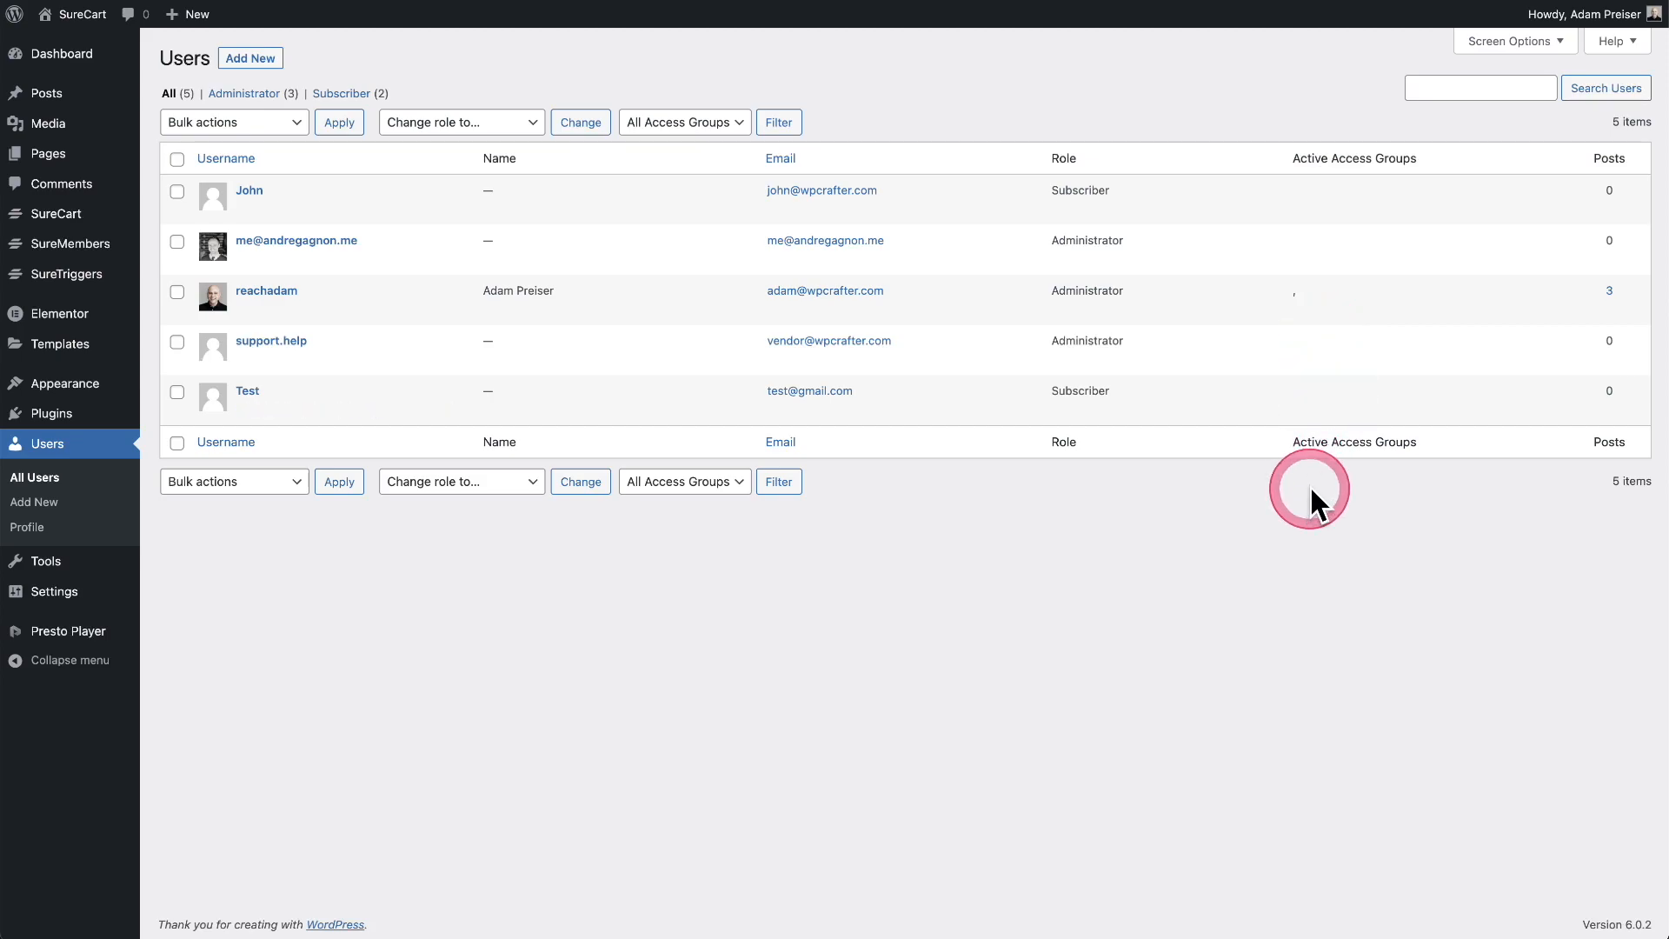
click(271, 292)
scroll(900, 508, down, 20)
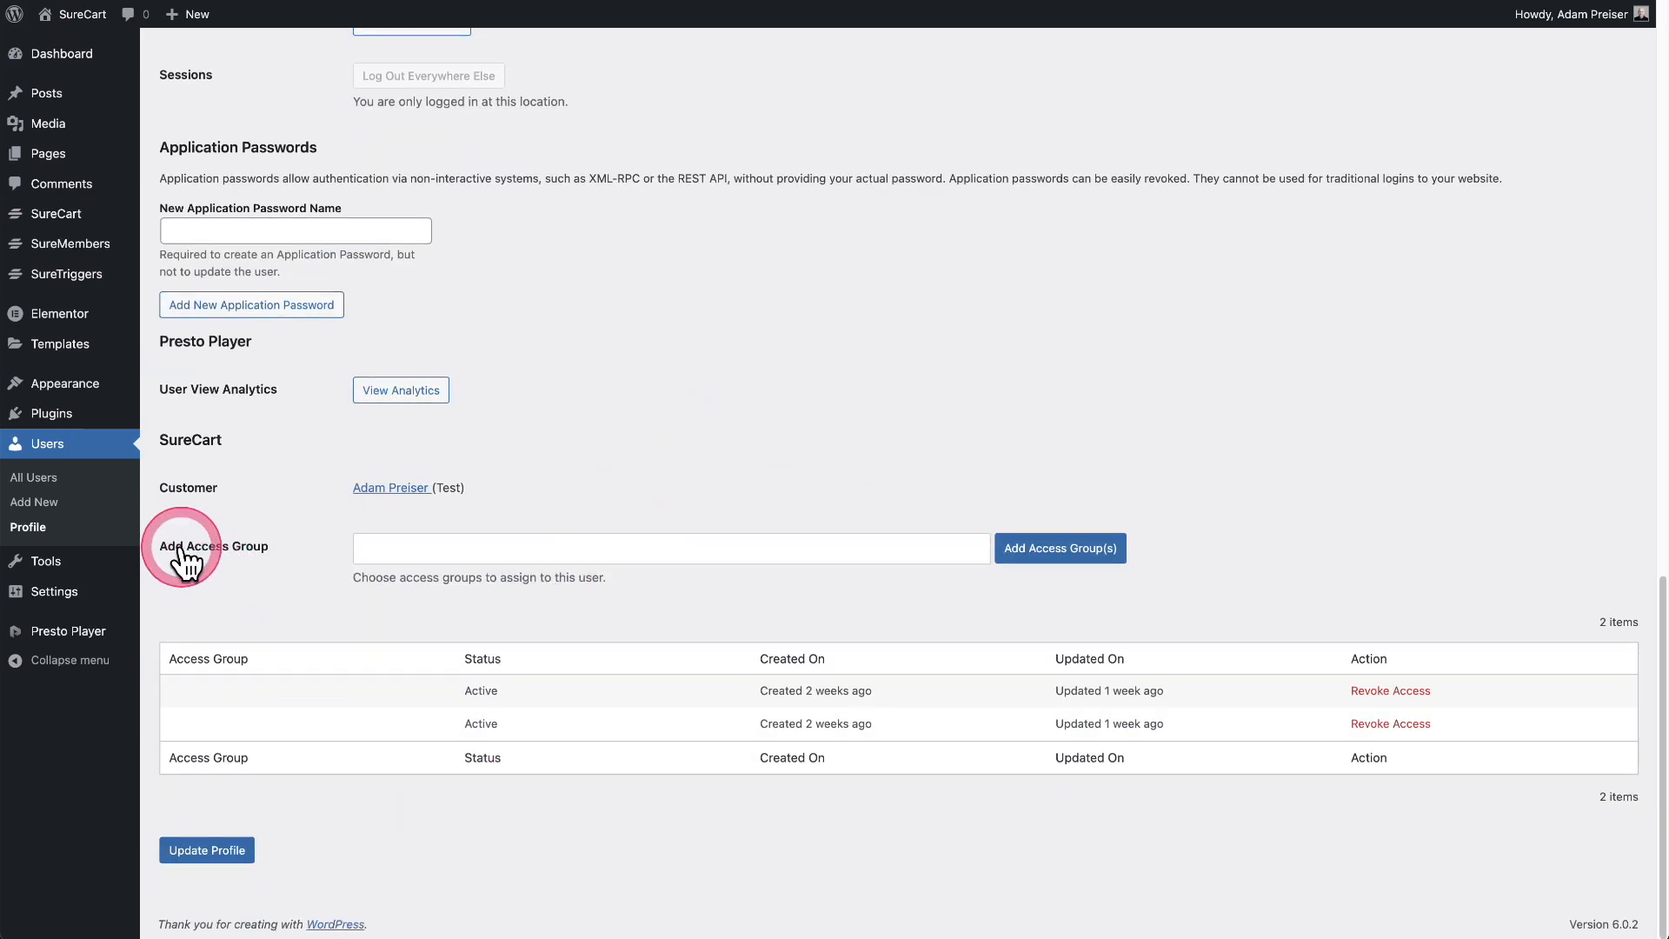
click(450, 552)
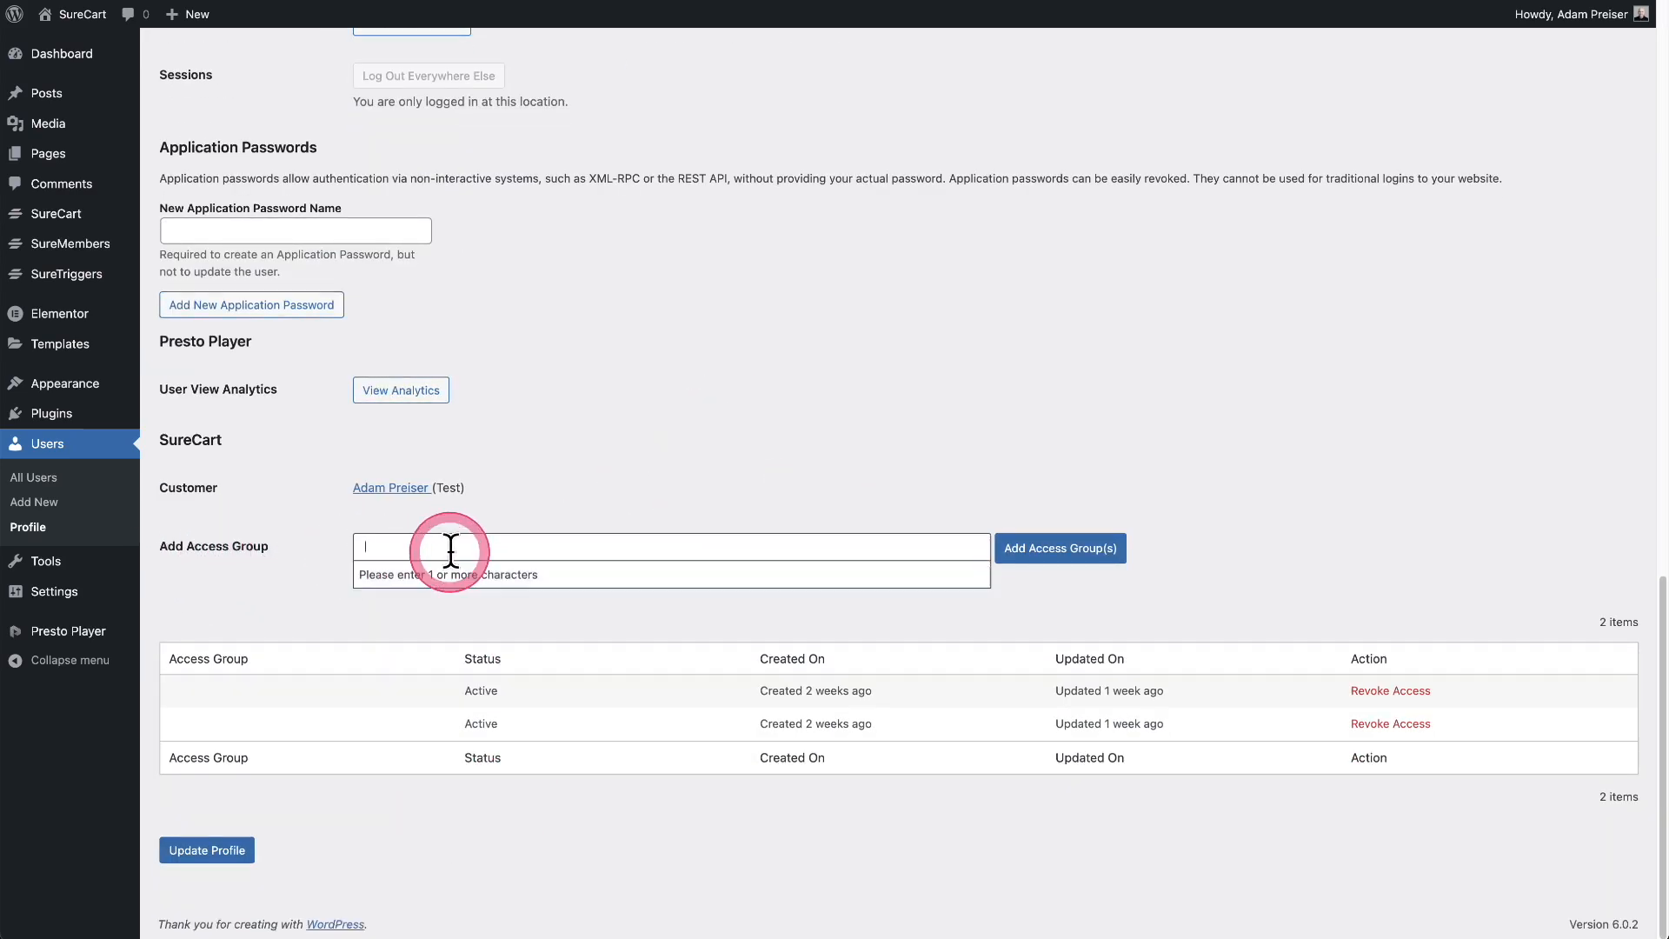
text(vip)
click(456, 576)
click(1042, 553)
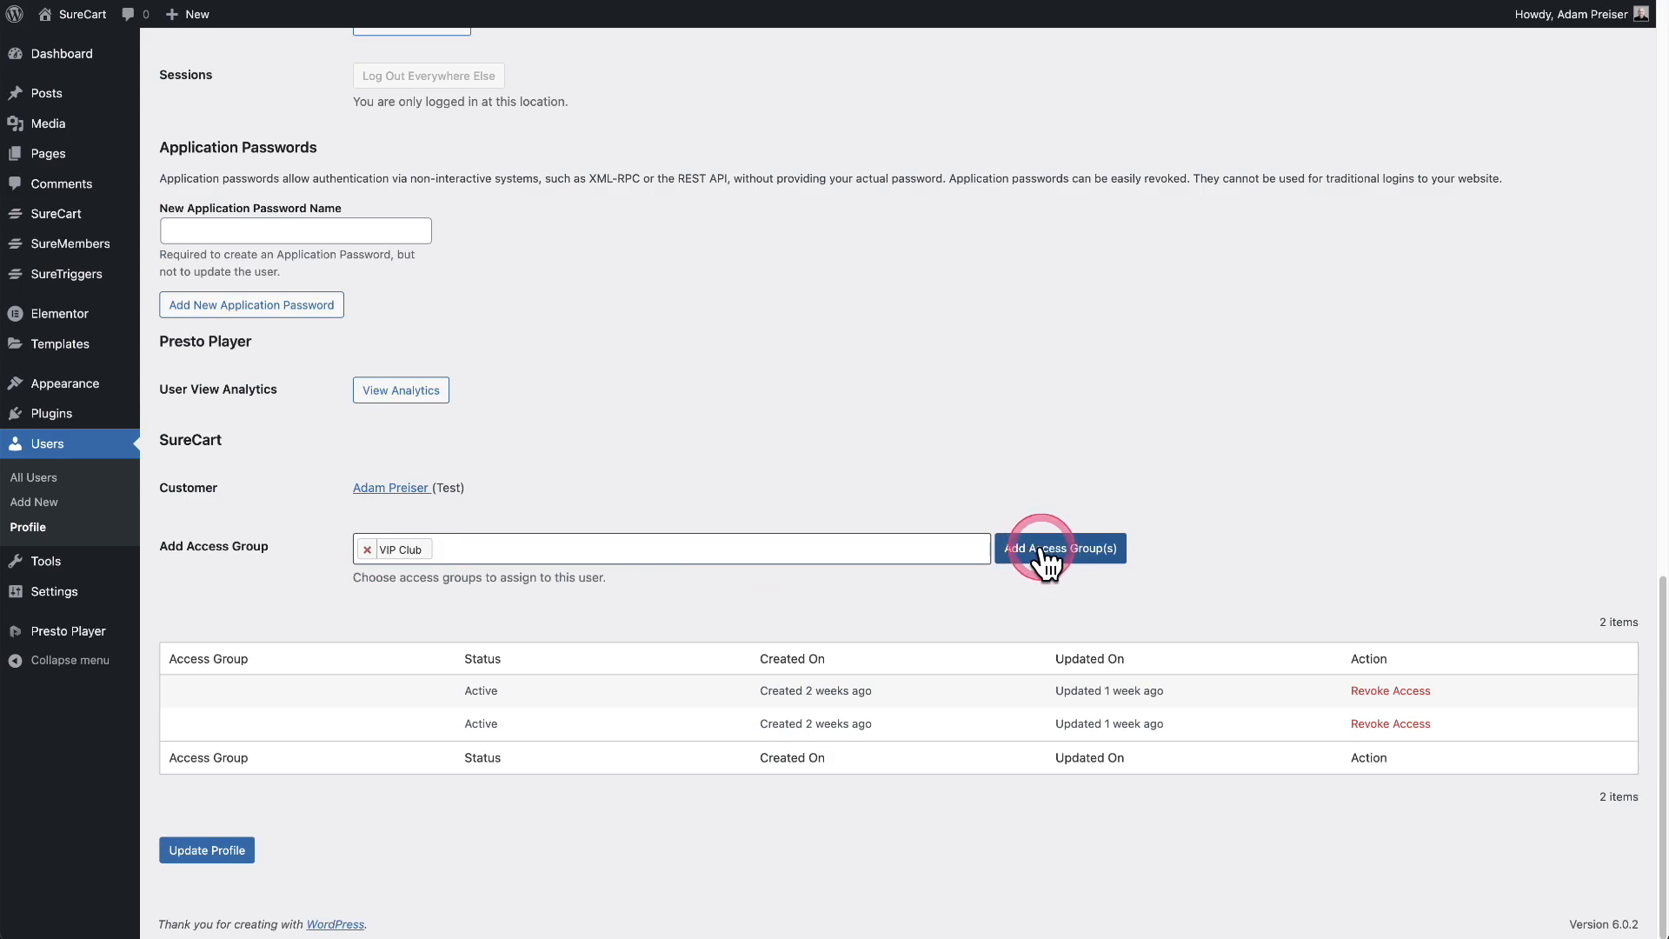
click(922, 402)
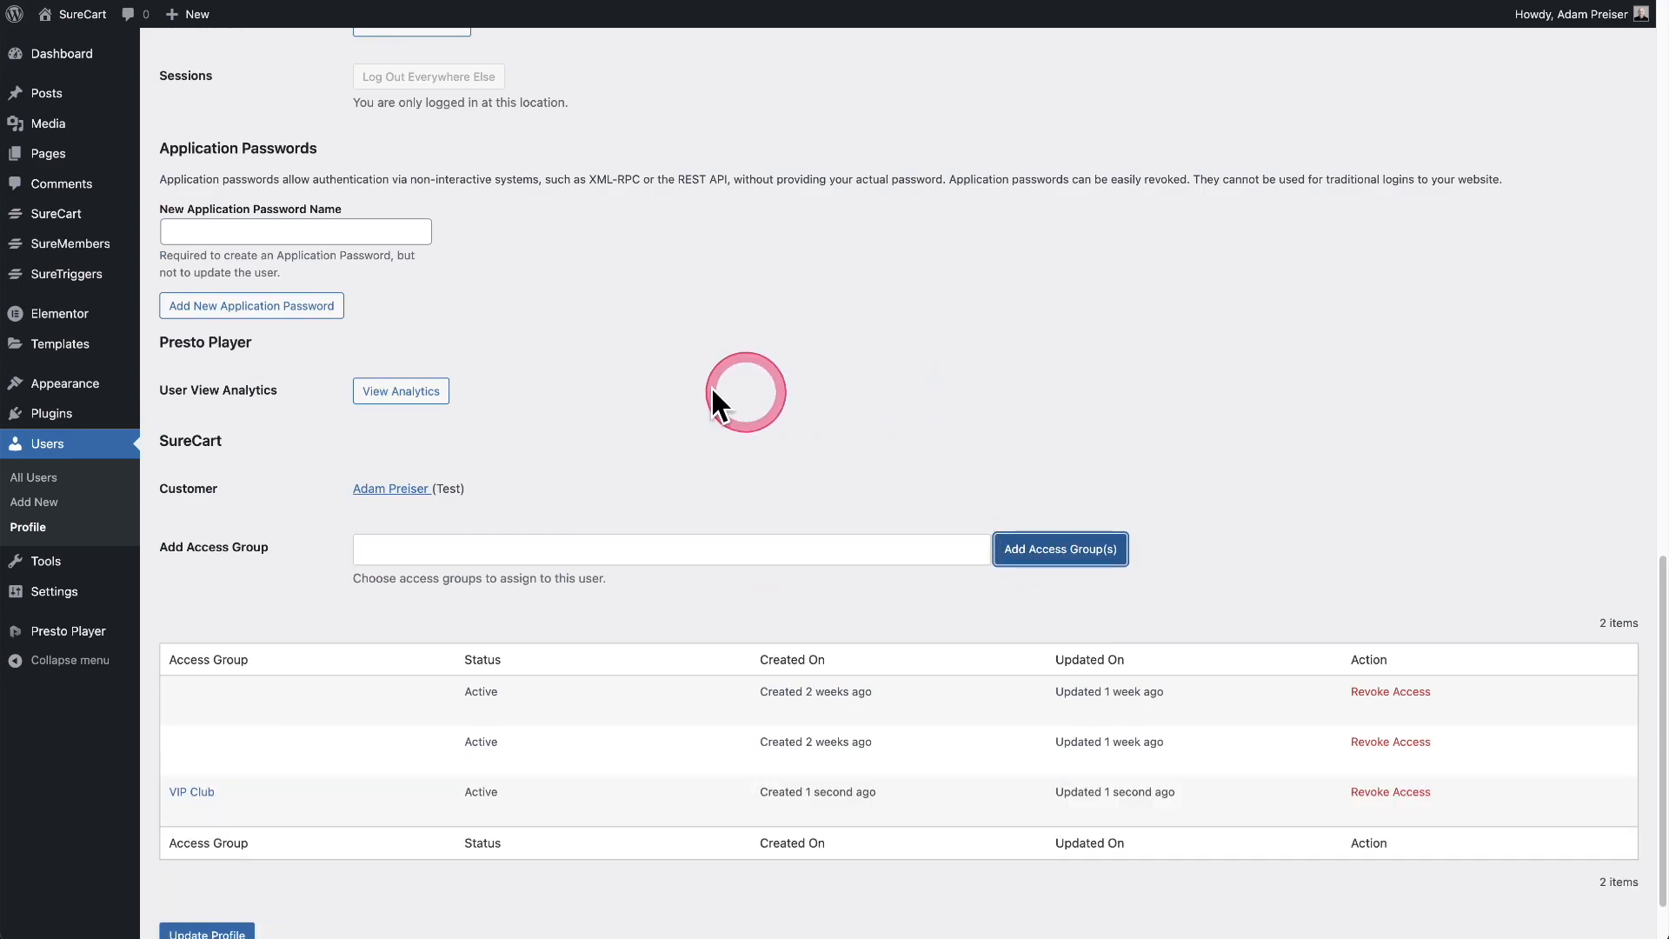
Return to the list of all users, and open the SureMembers Getting Started post from the live blog to check access.
click(48, 483)
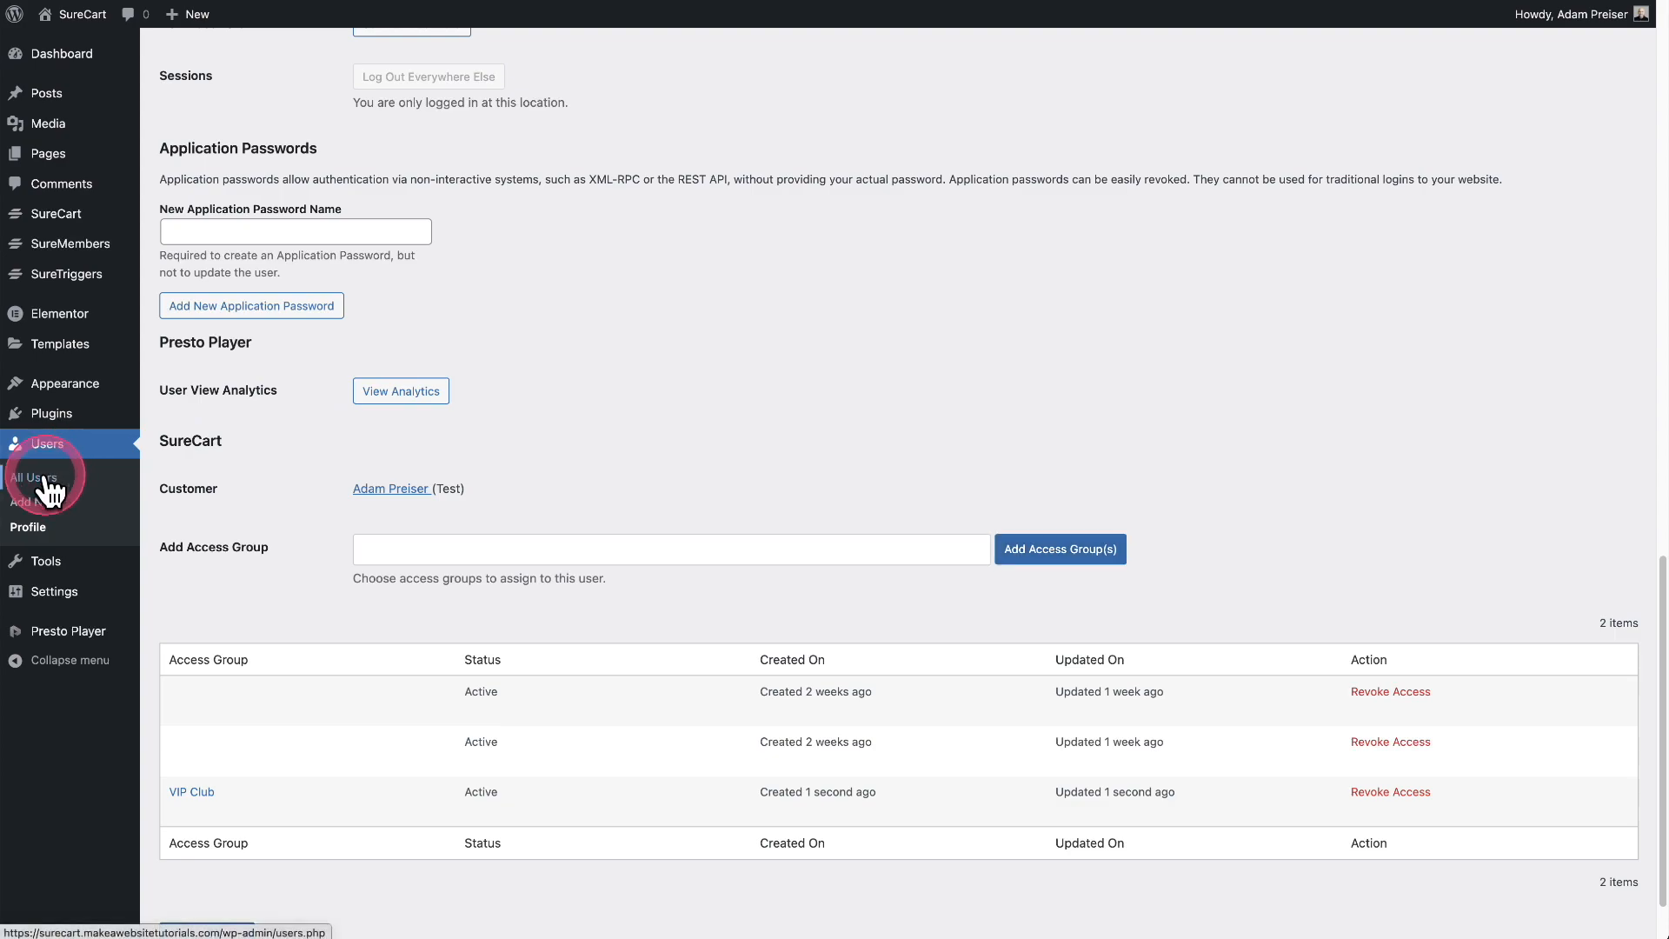
click(618, 435)
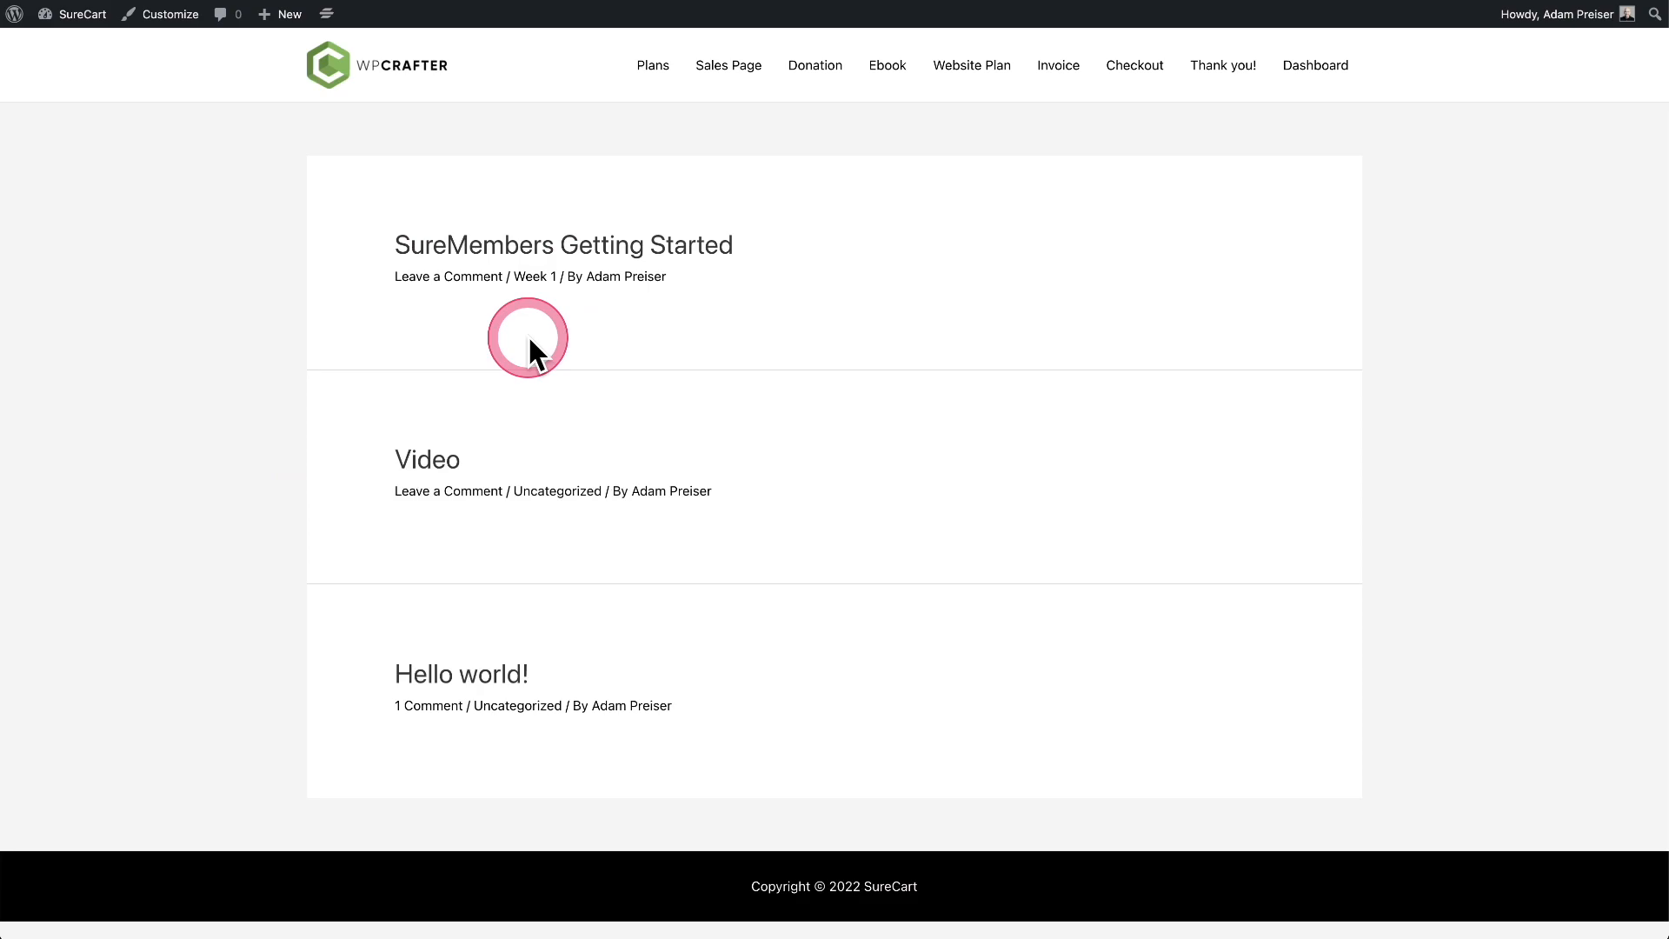
click(512, 250)
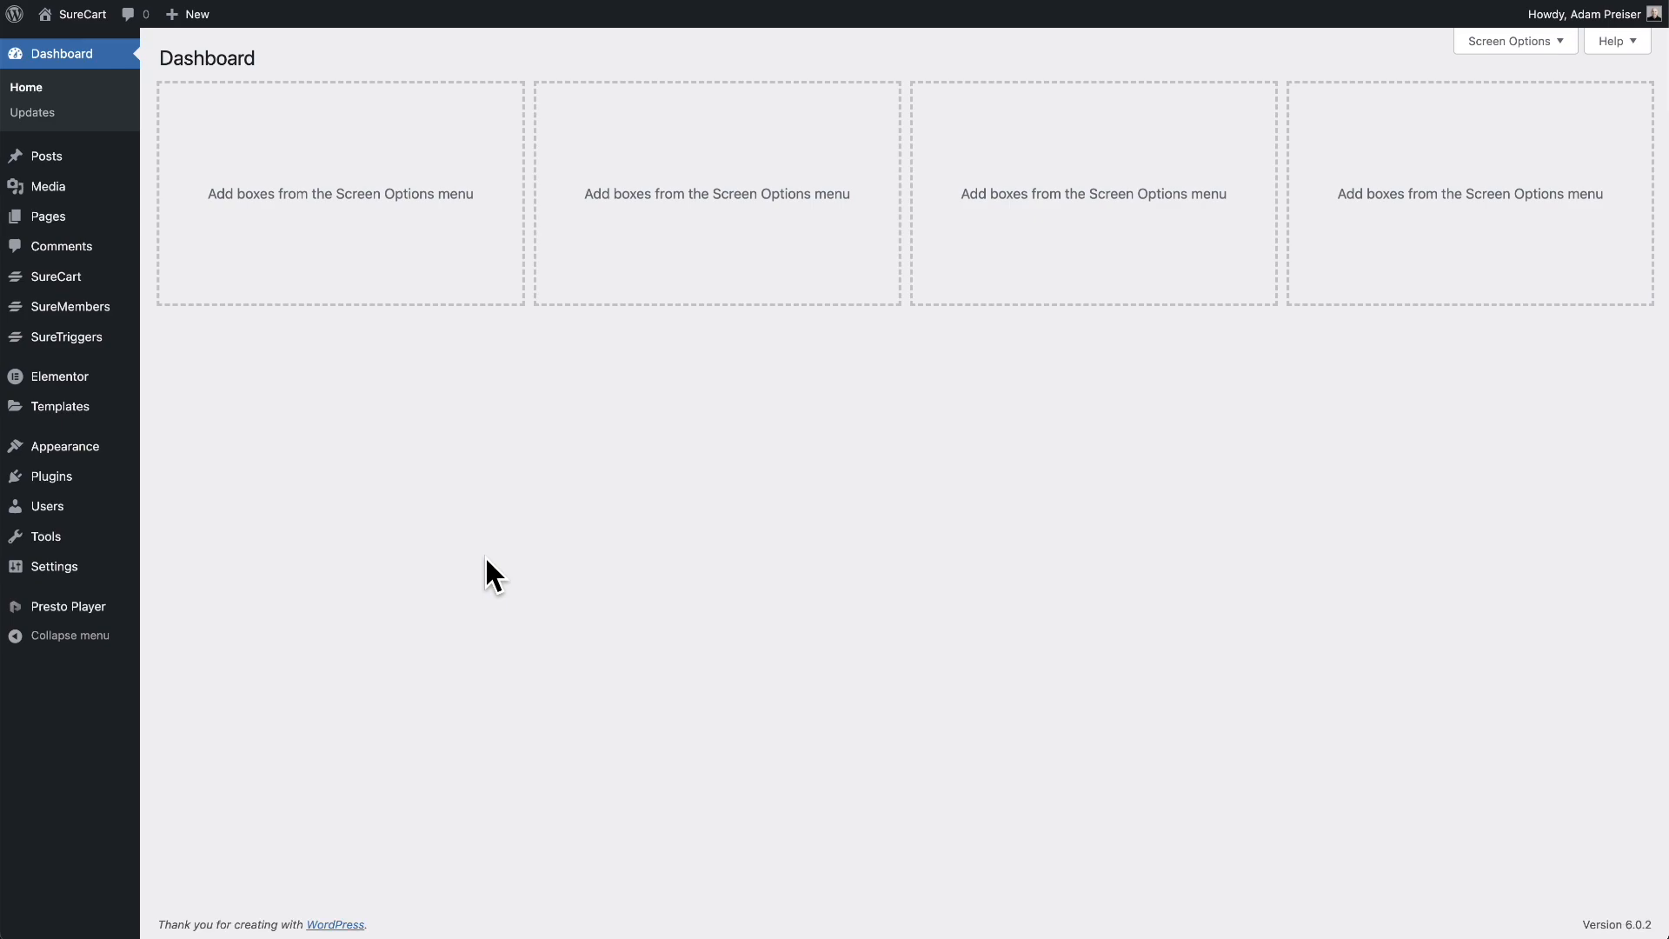
Open the Online course product in SureCart for editing and go to its integrations.
mouse_move(52, 280)
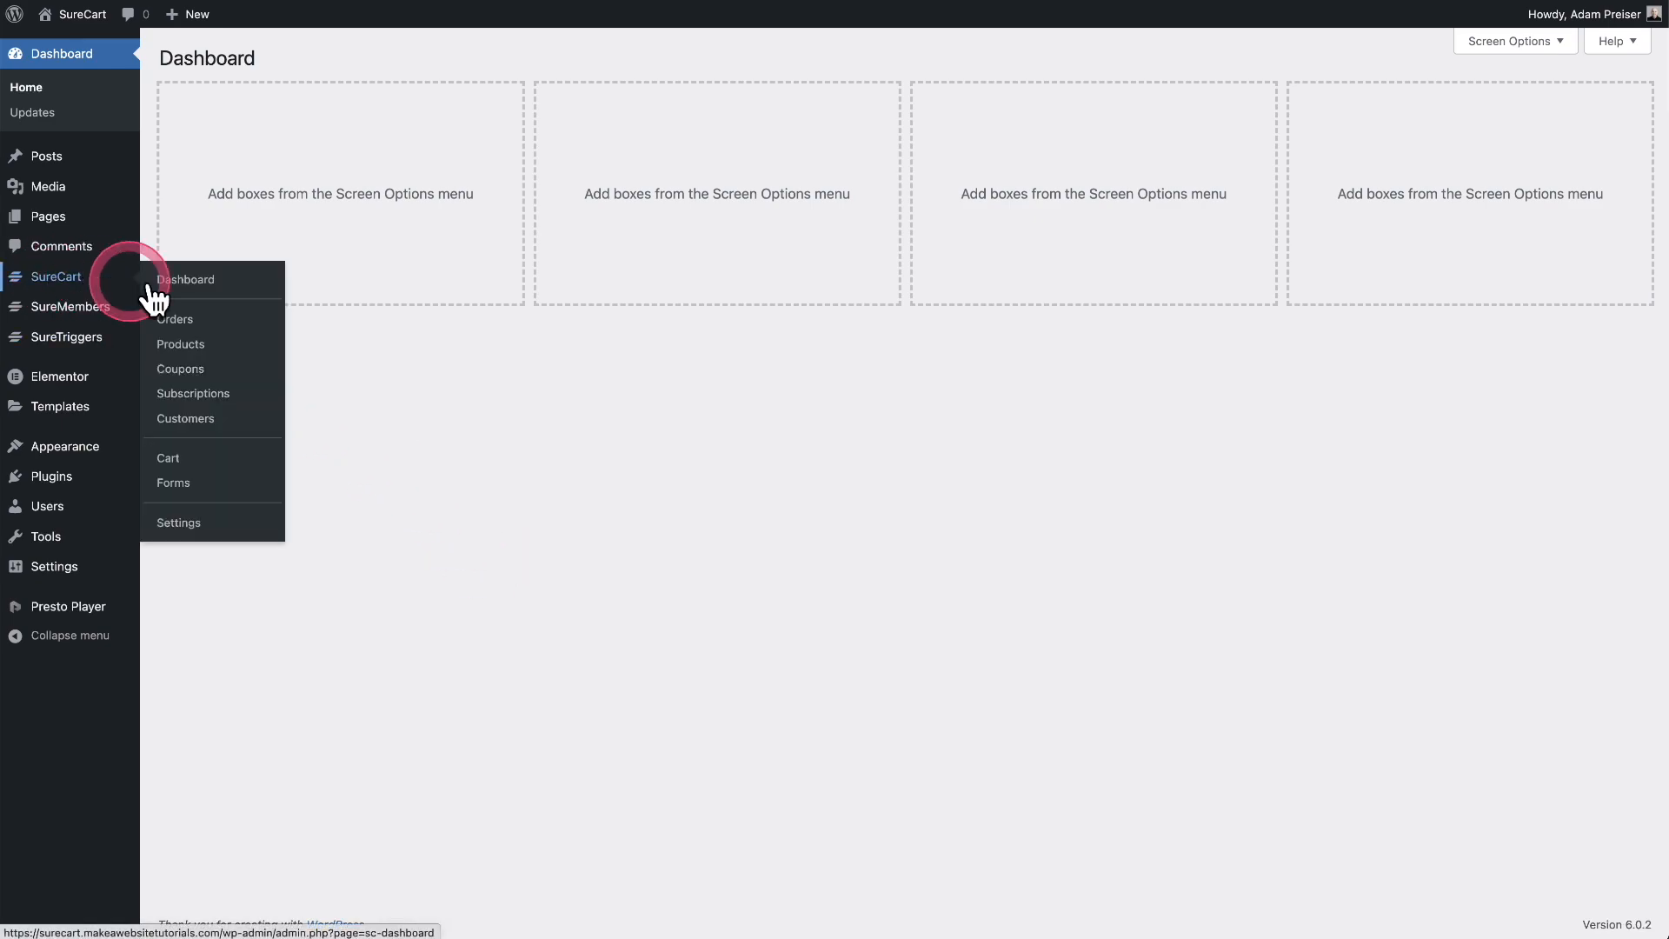
click(204, 344)
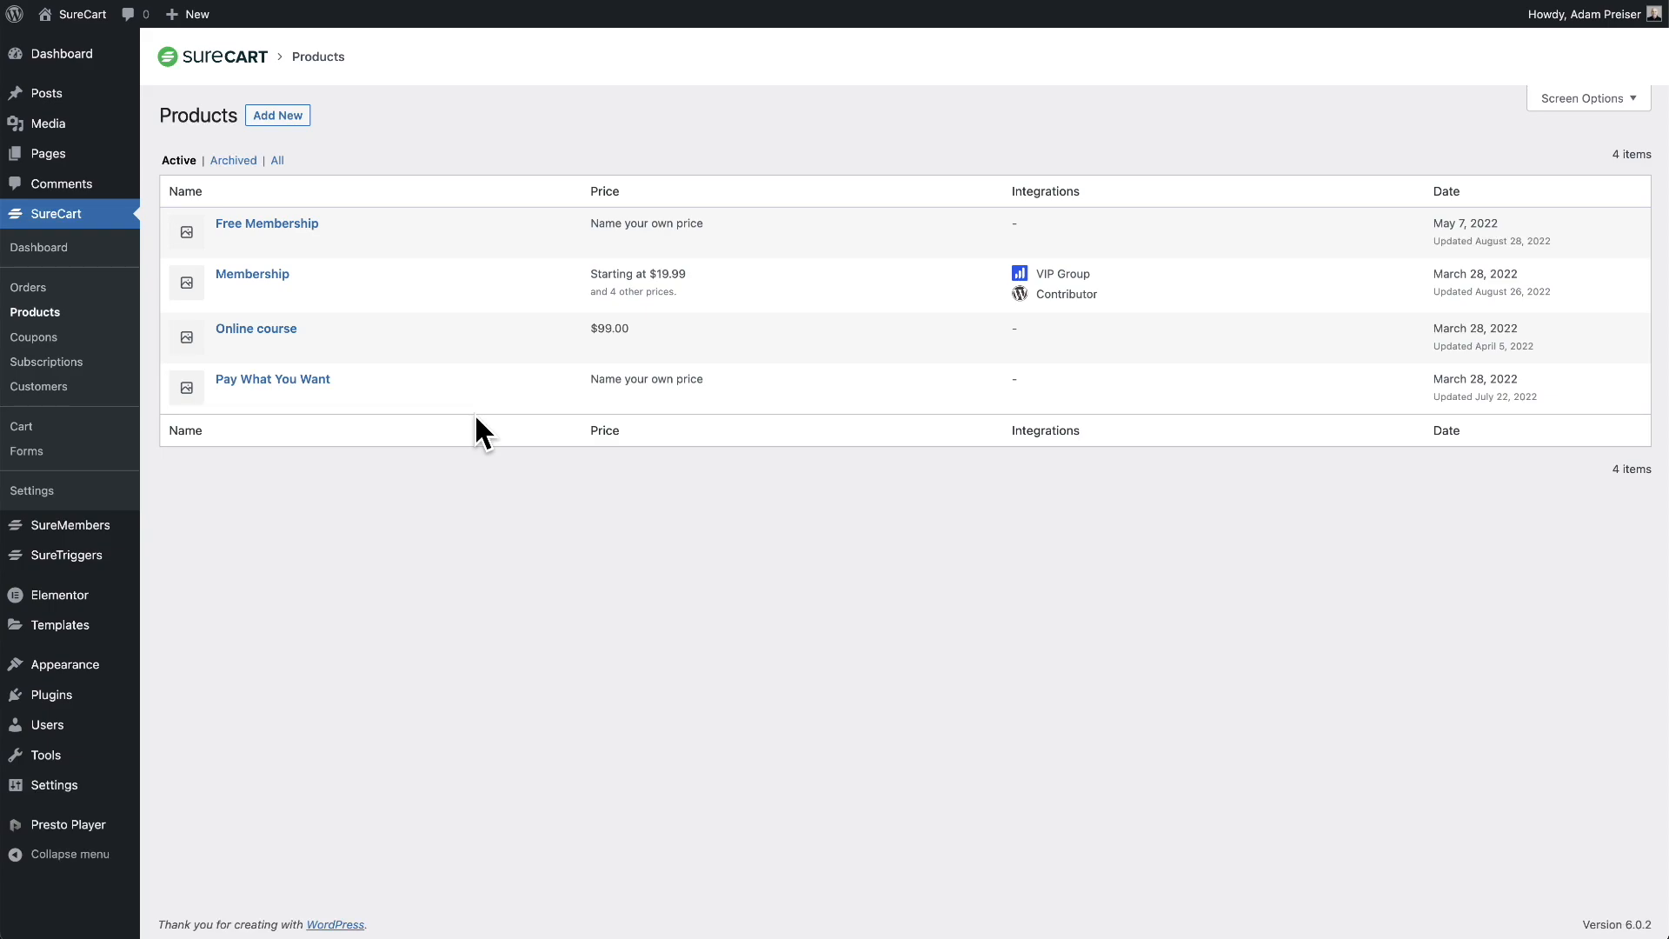
click(277, 334)
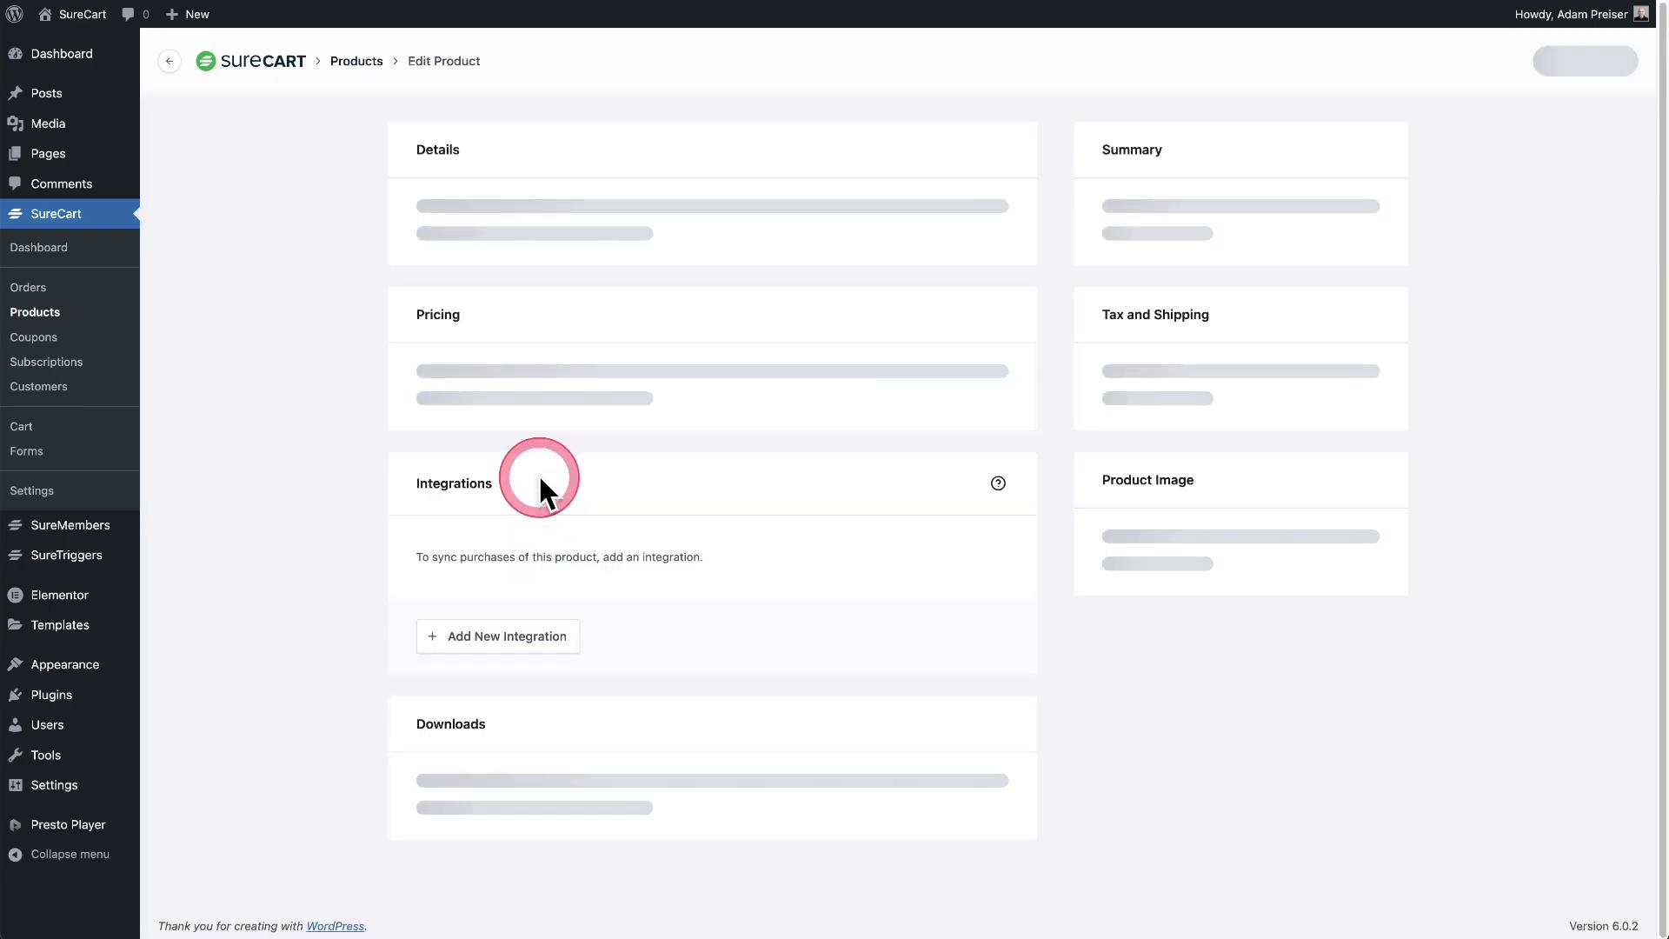
scroll(484, 537, down, 2)
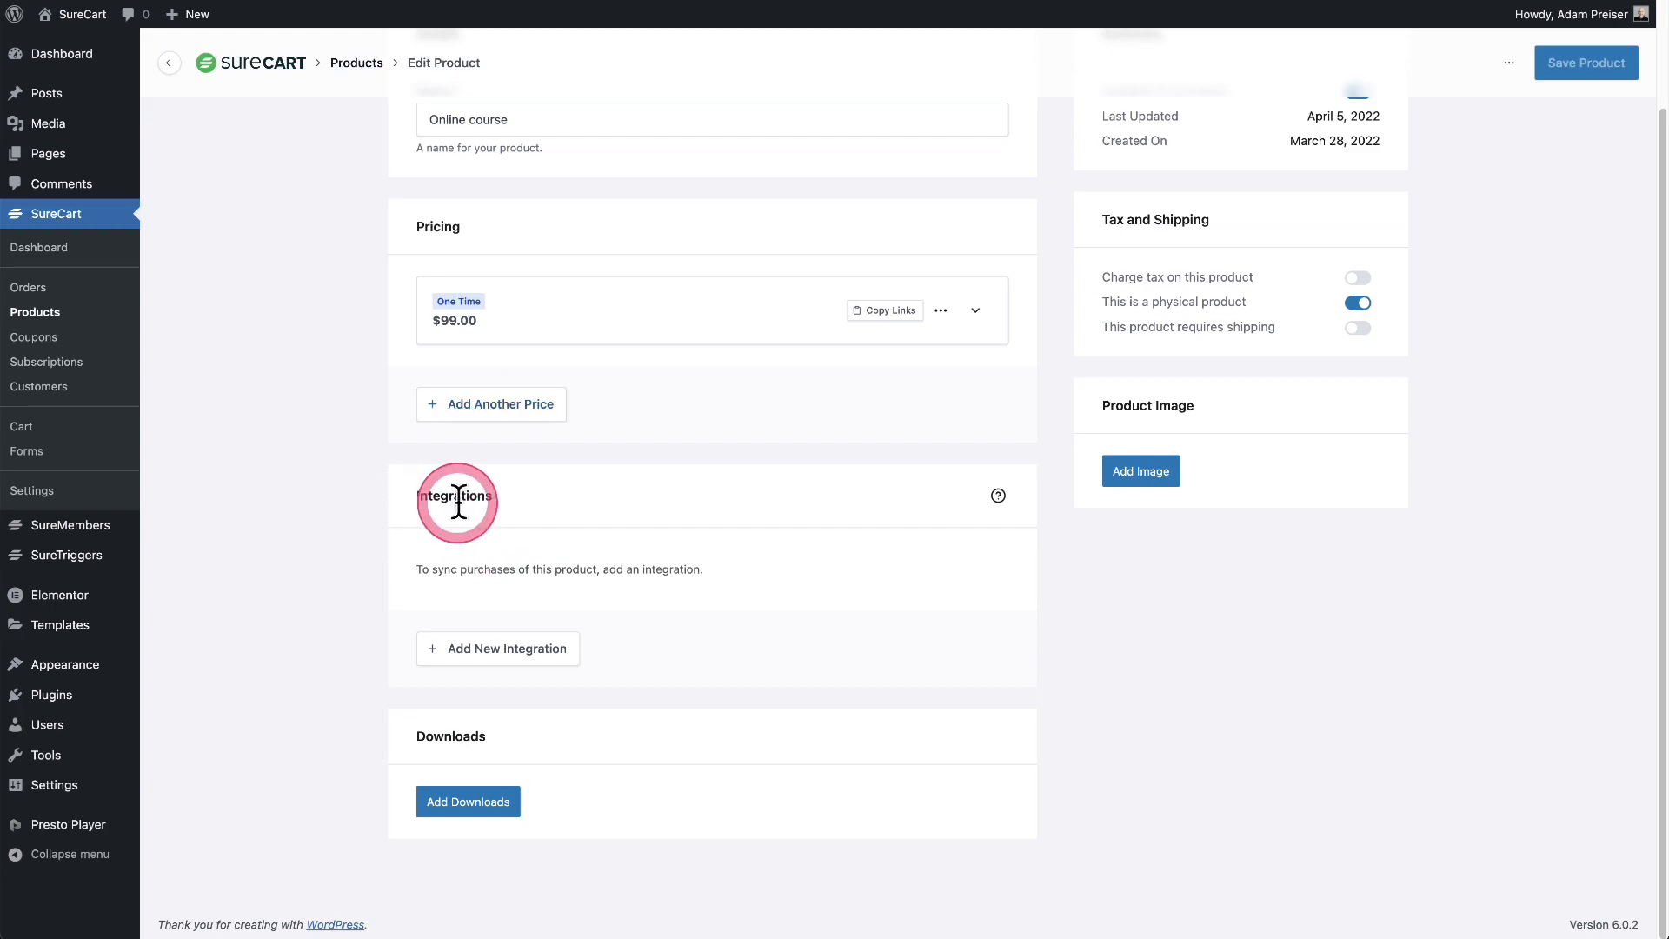
Add a SureMembers integration to the Online course product, linking purchases to the VIP Club access group.
click(478, 650)
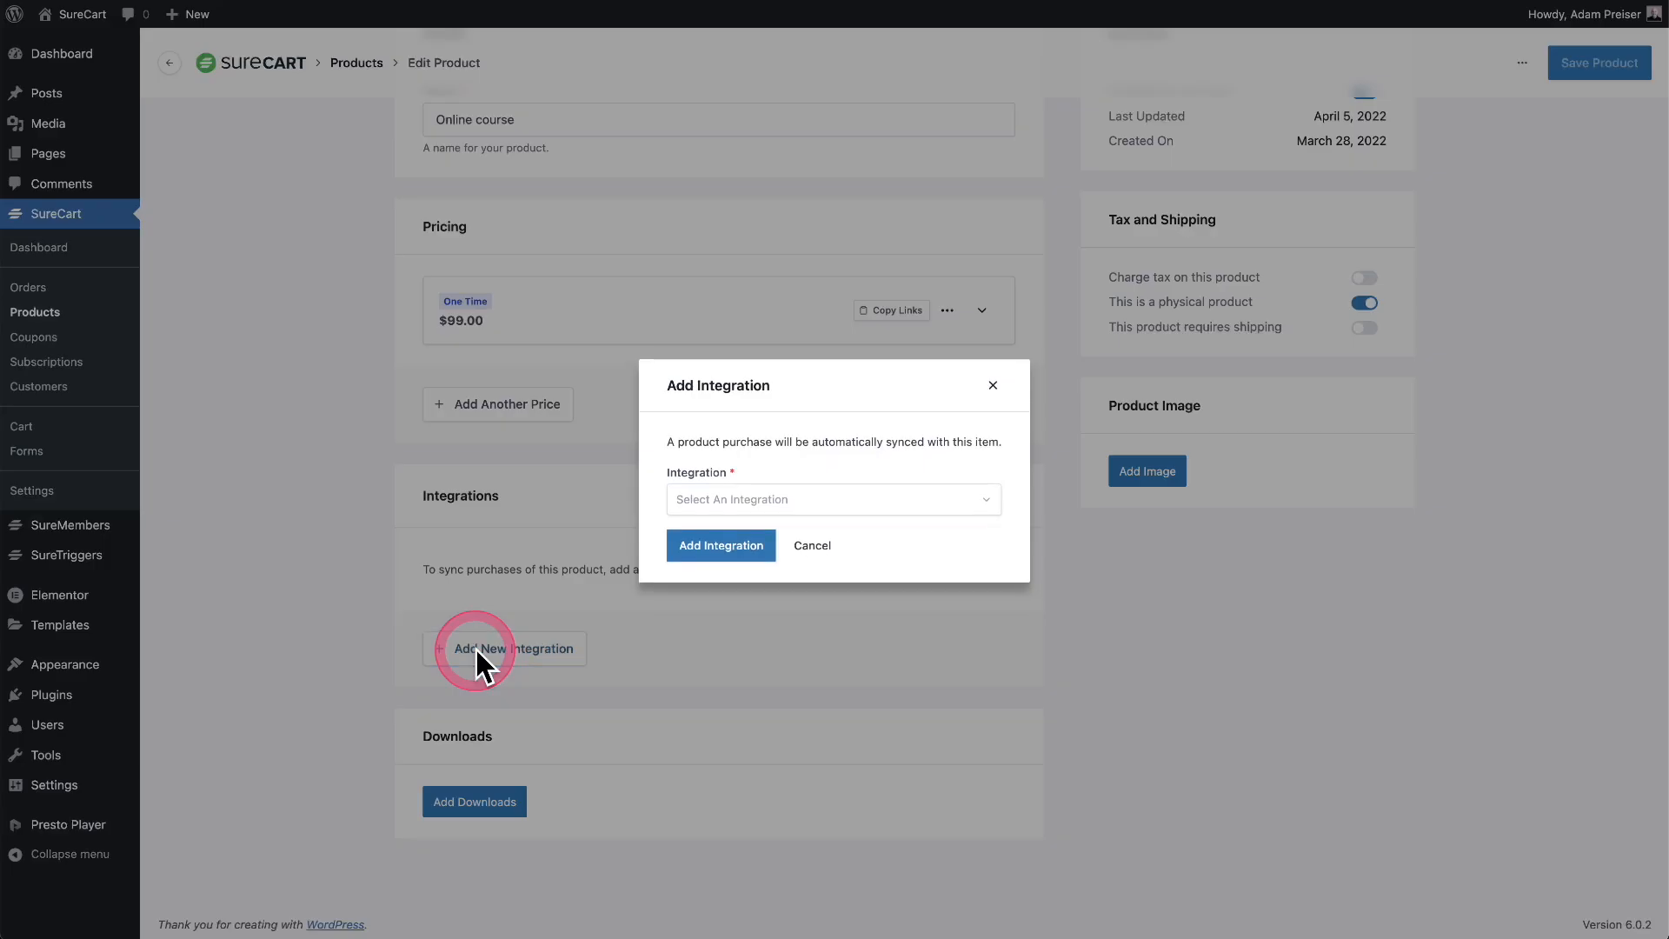
click(991, 501)
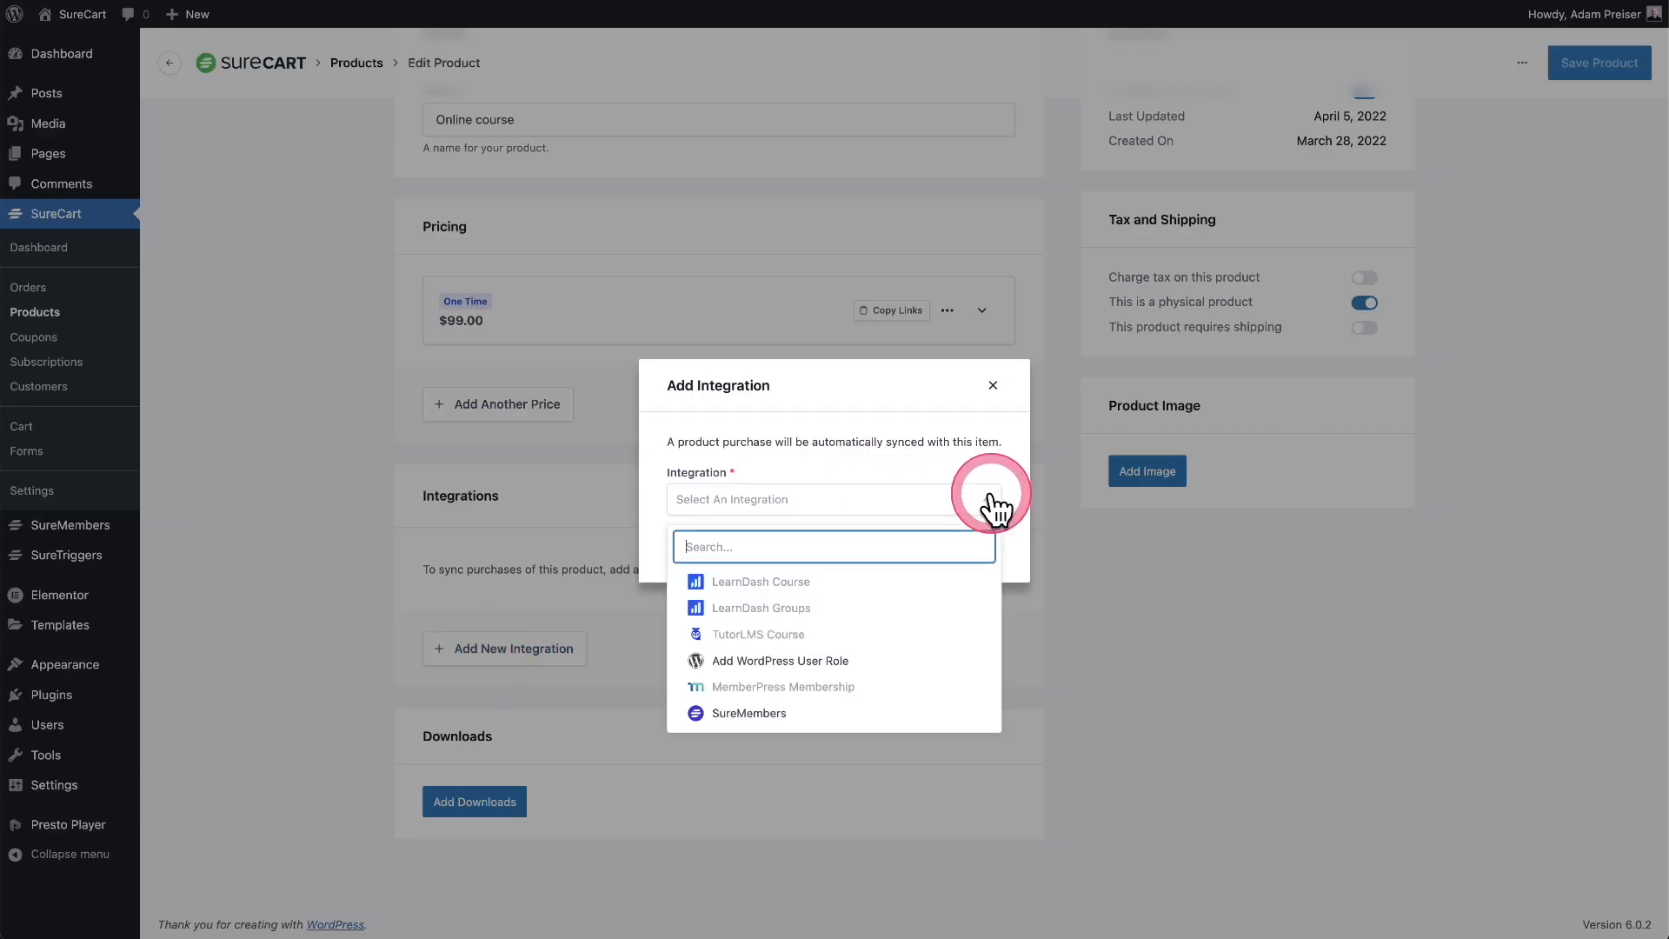
click(794, 713)
click(947, 529)
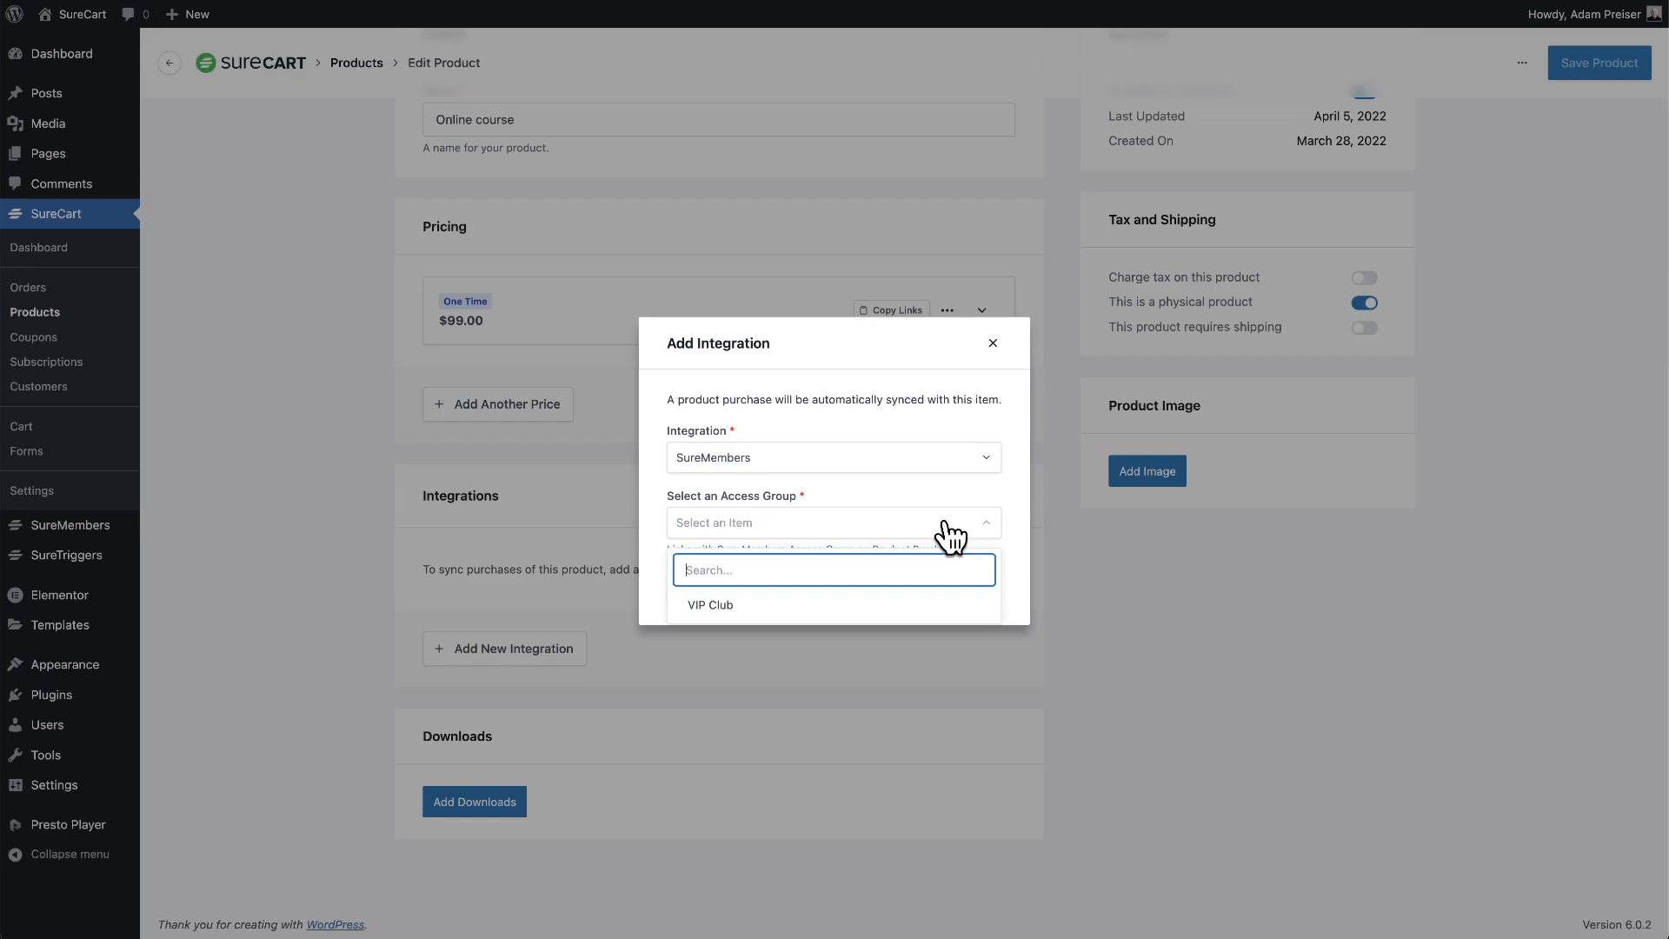
click(945, 523)
click(853, 566)
click(817, 605)
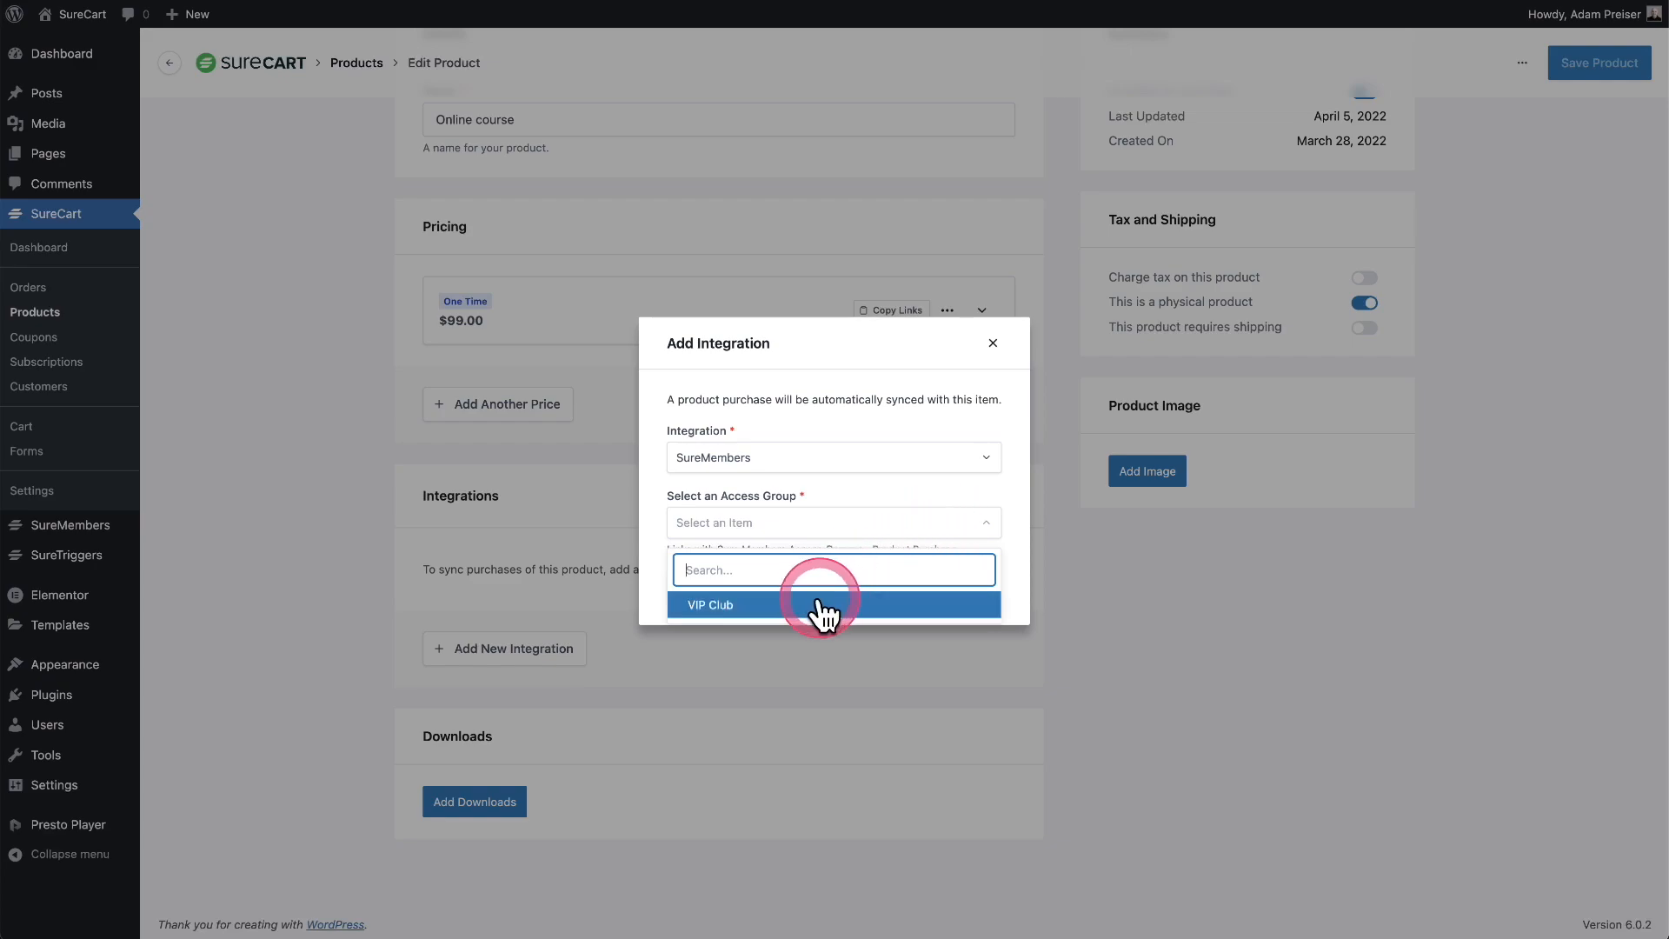
click(718, 591)
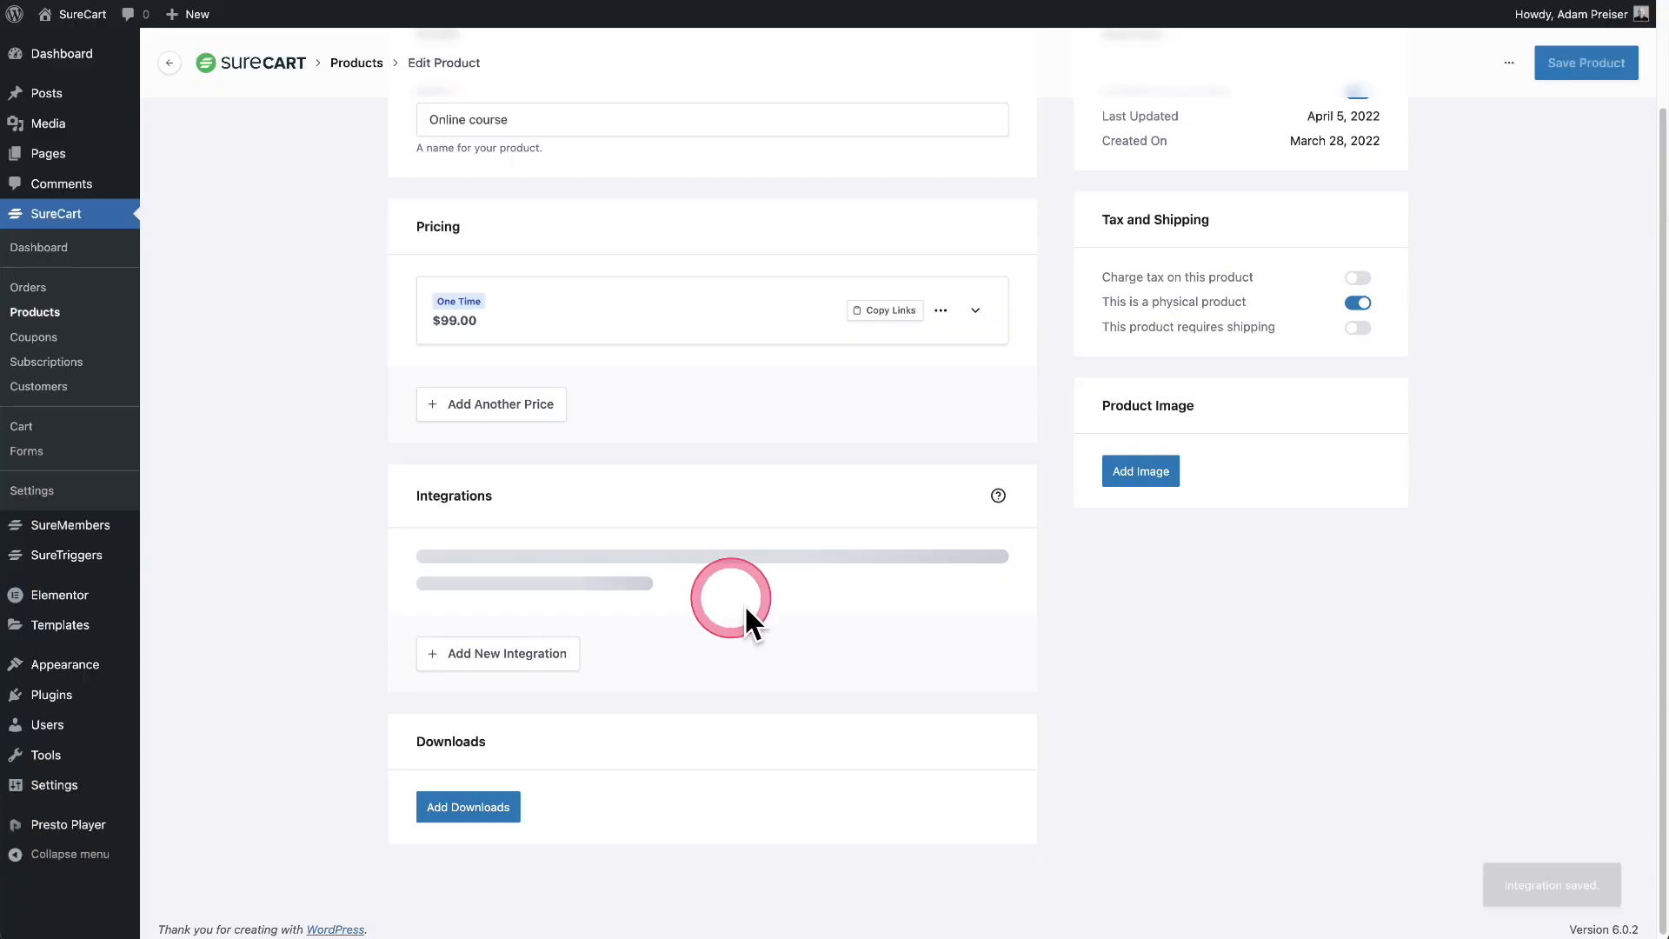
click(853, 681)
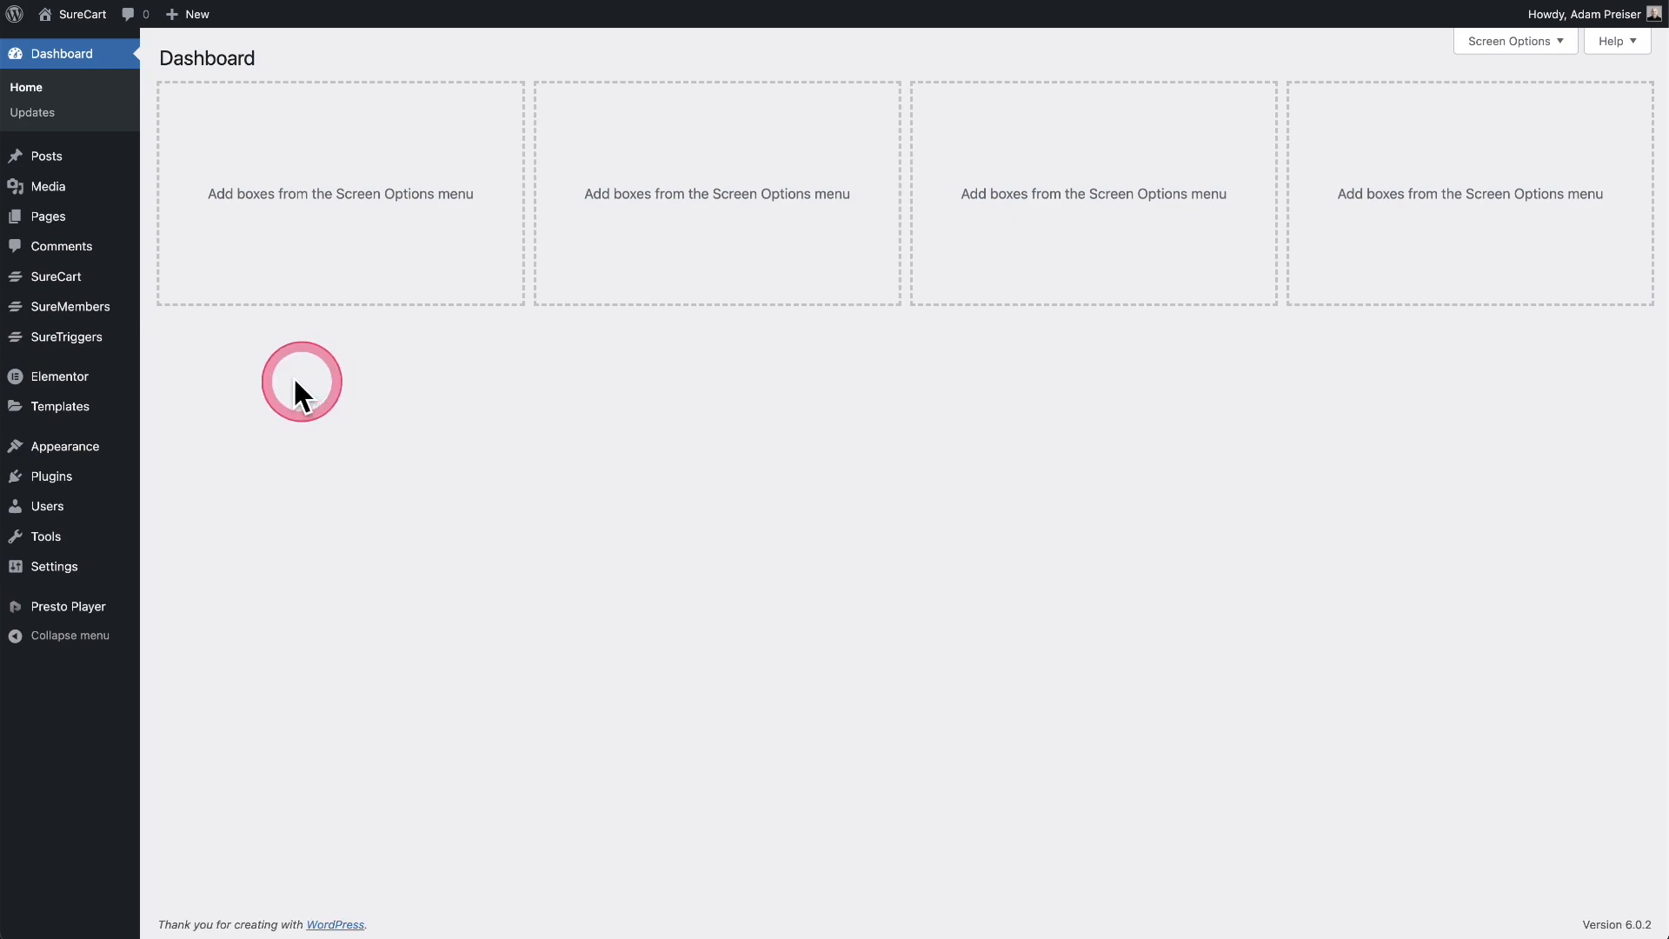
Create a new automation in SureTriggers and save its name as SureMembers.
click(95, 343)
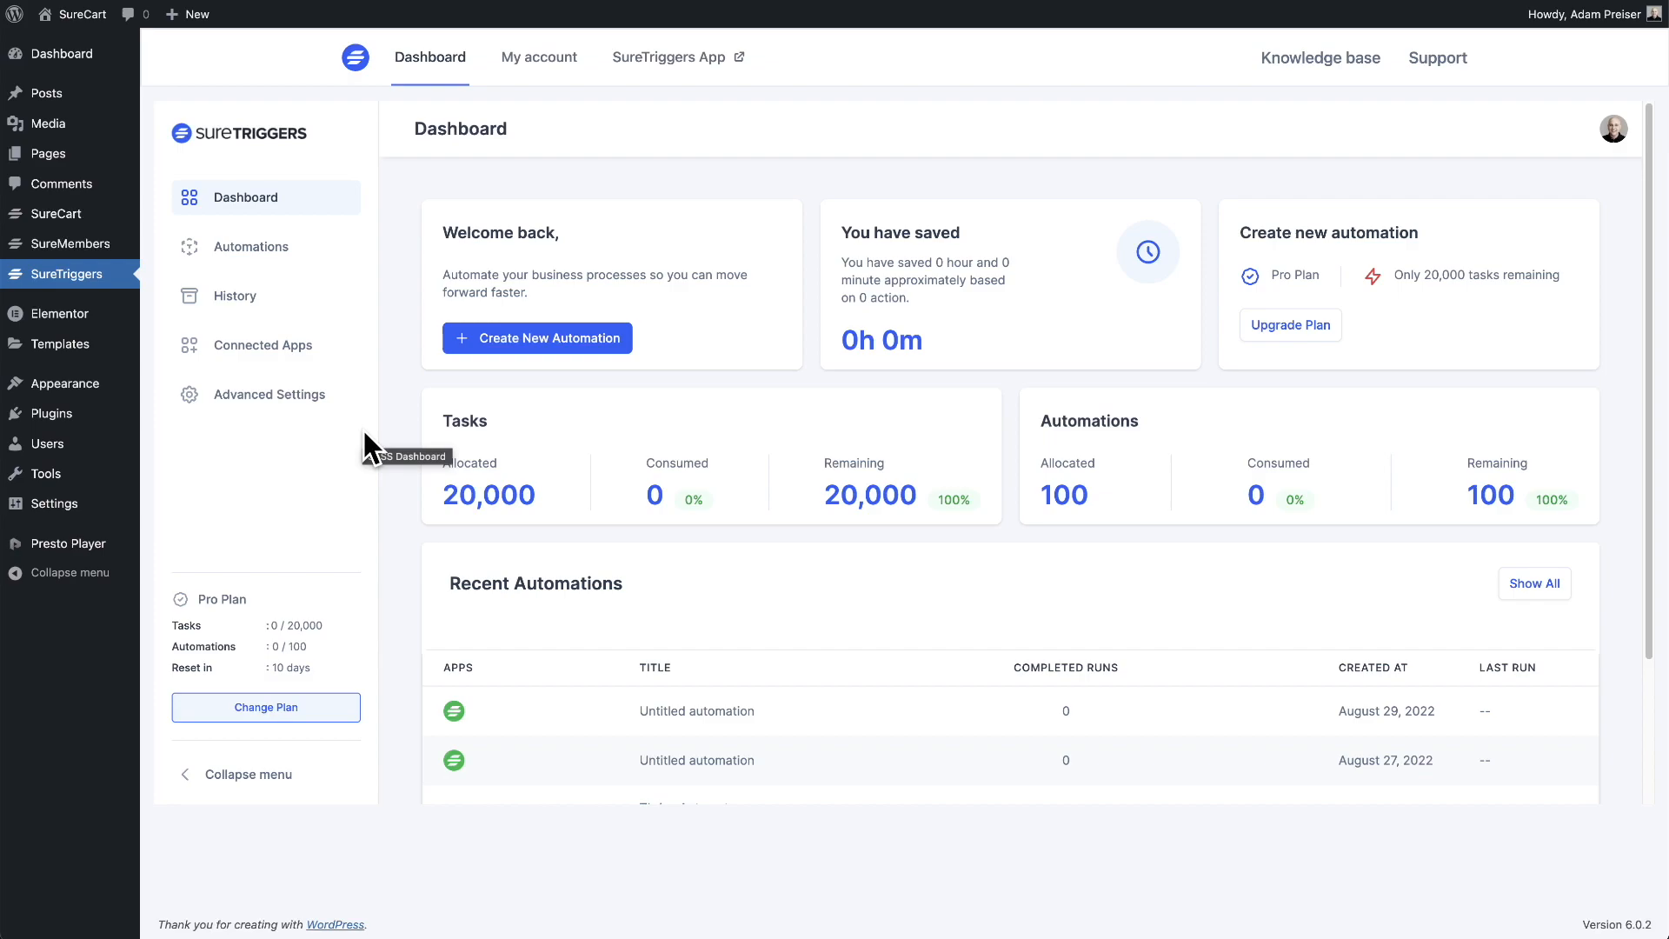
click(265, 248)
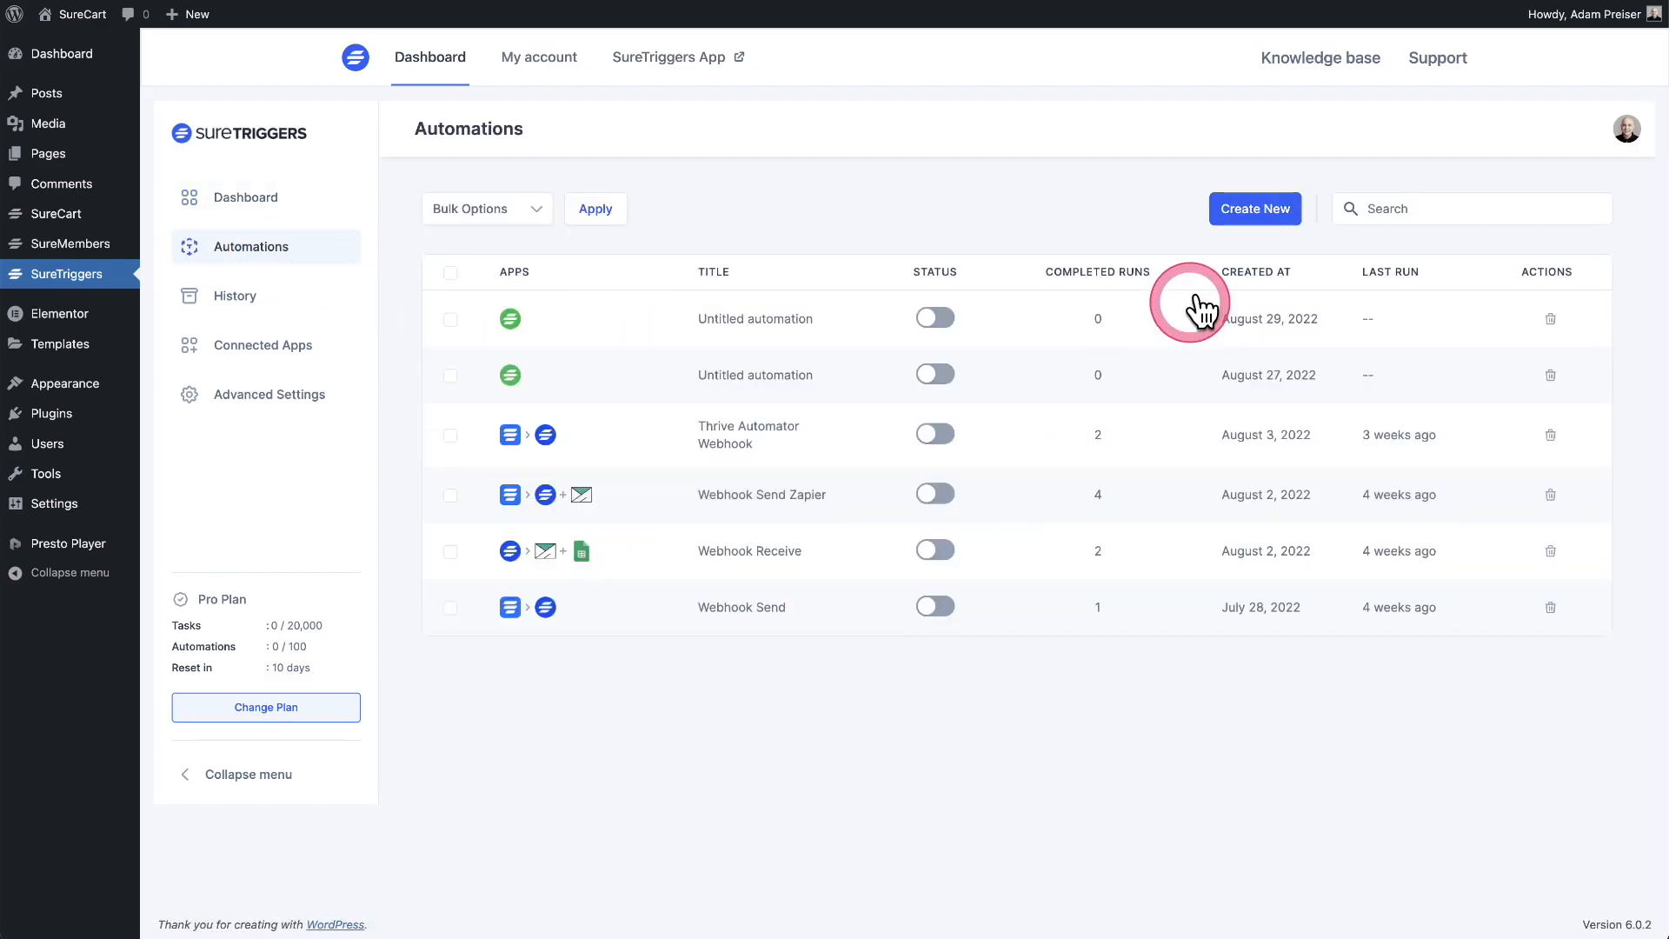
click(1252, 208)
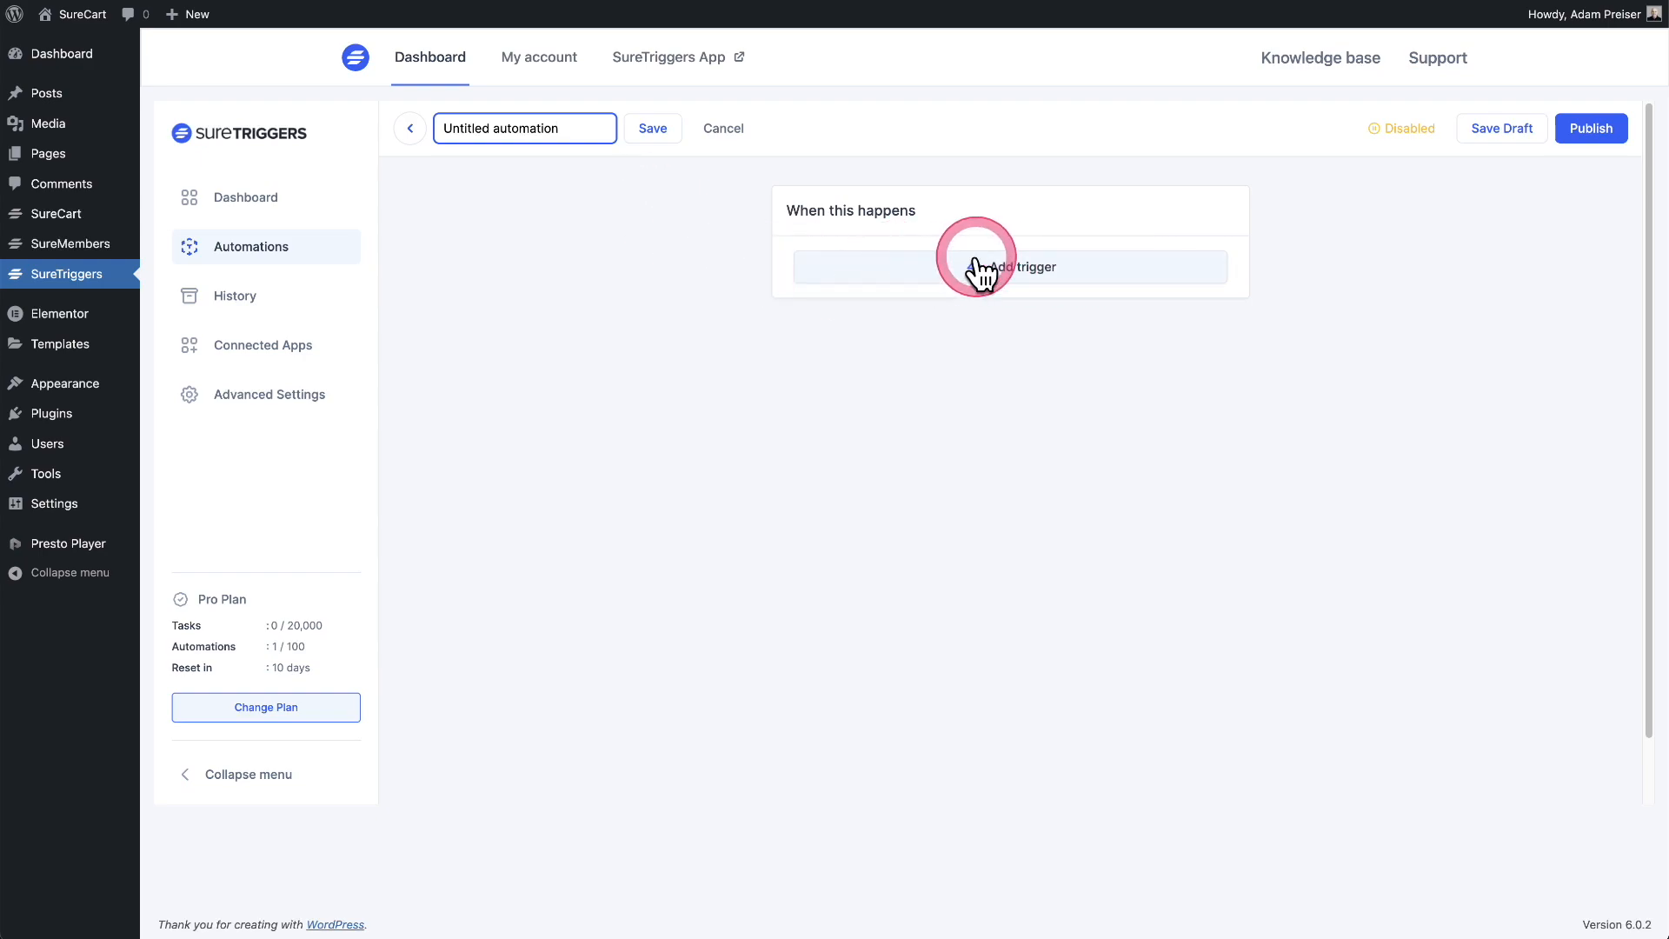
triple_click(566, 117)
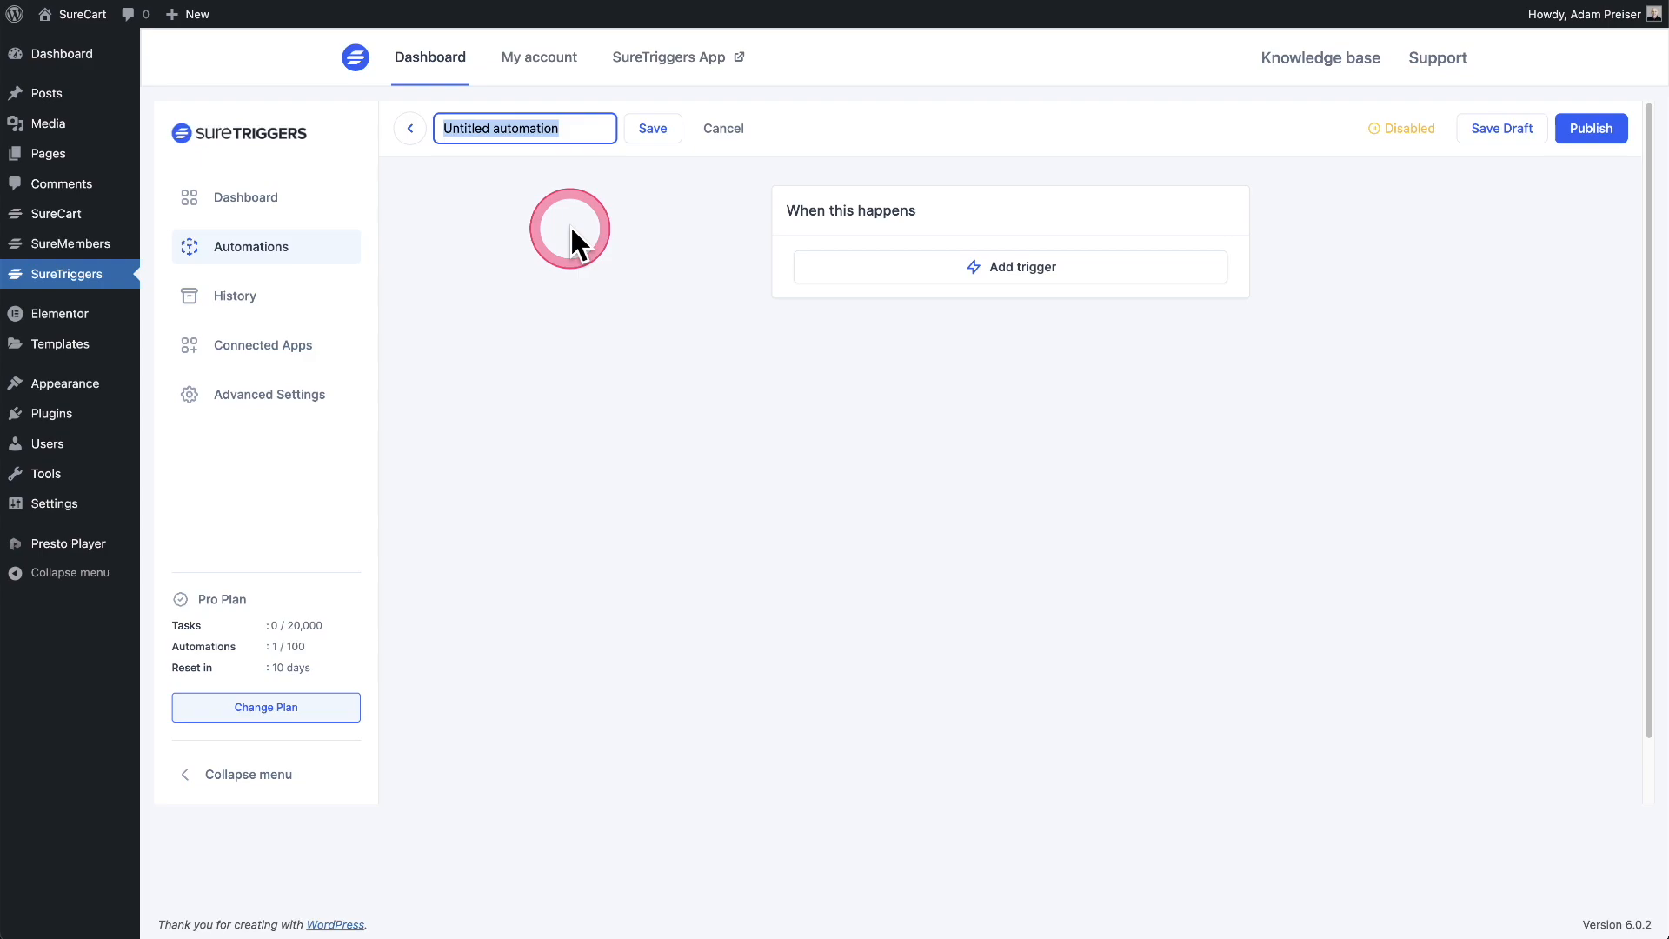
text(SureMembers)
click(640, 132)
Start adding a trigger to the SureMembers automation and examine the list of apps offered as trigger events.
click(1023, 264)
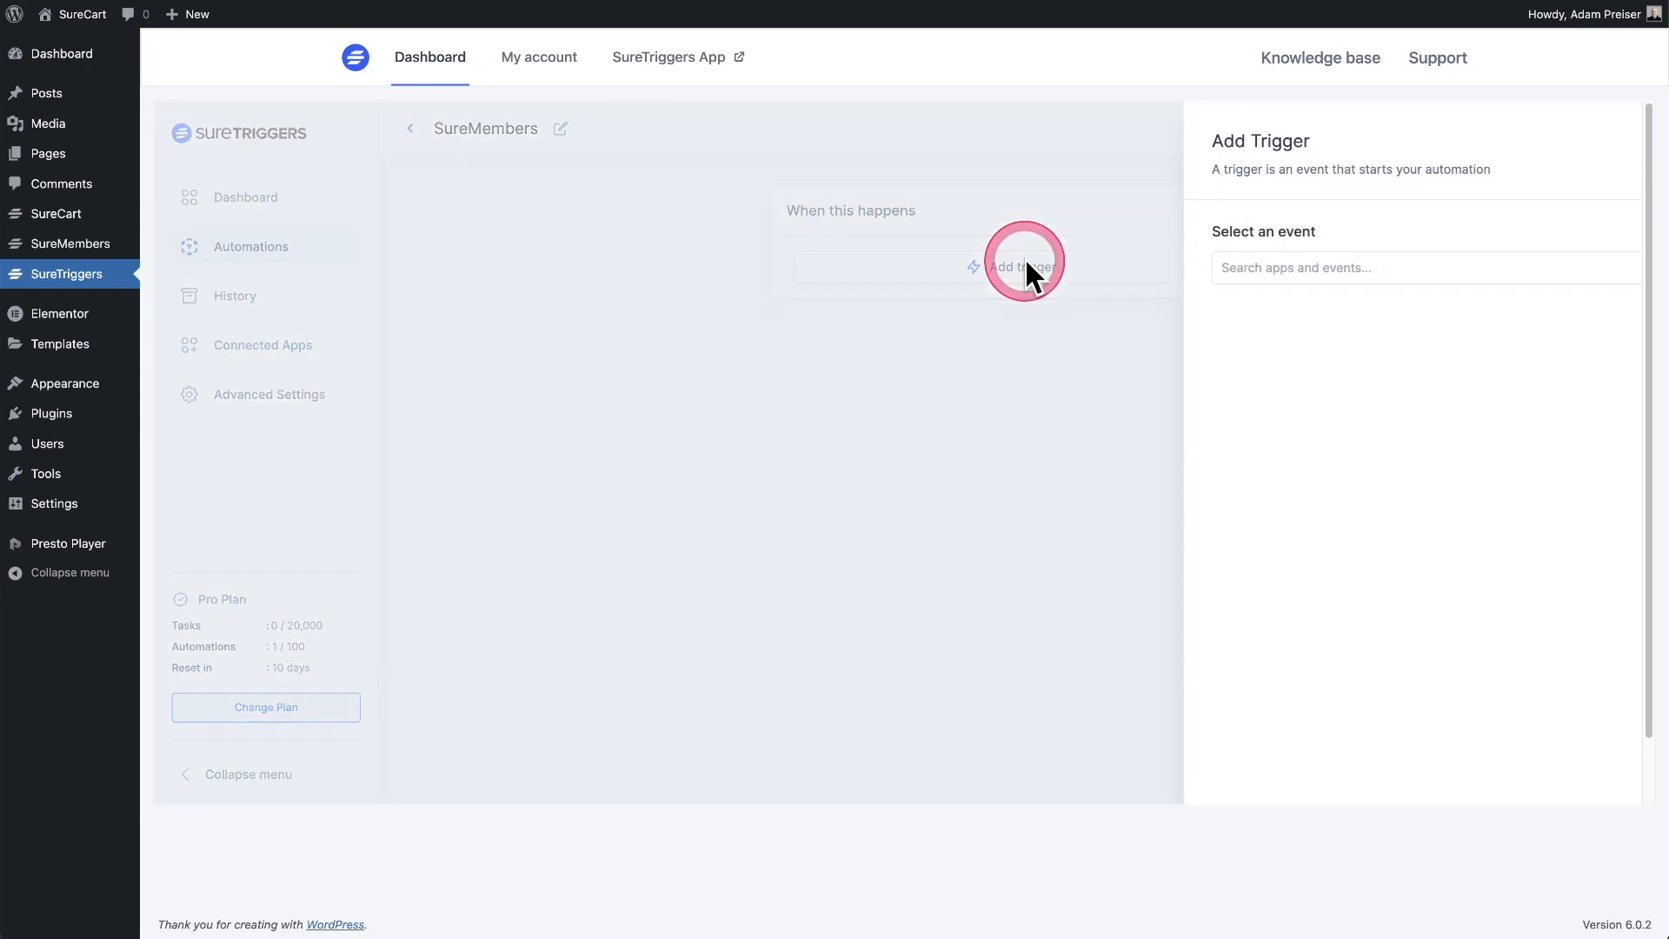
click(1304, 274)
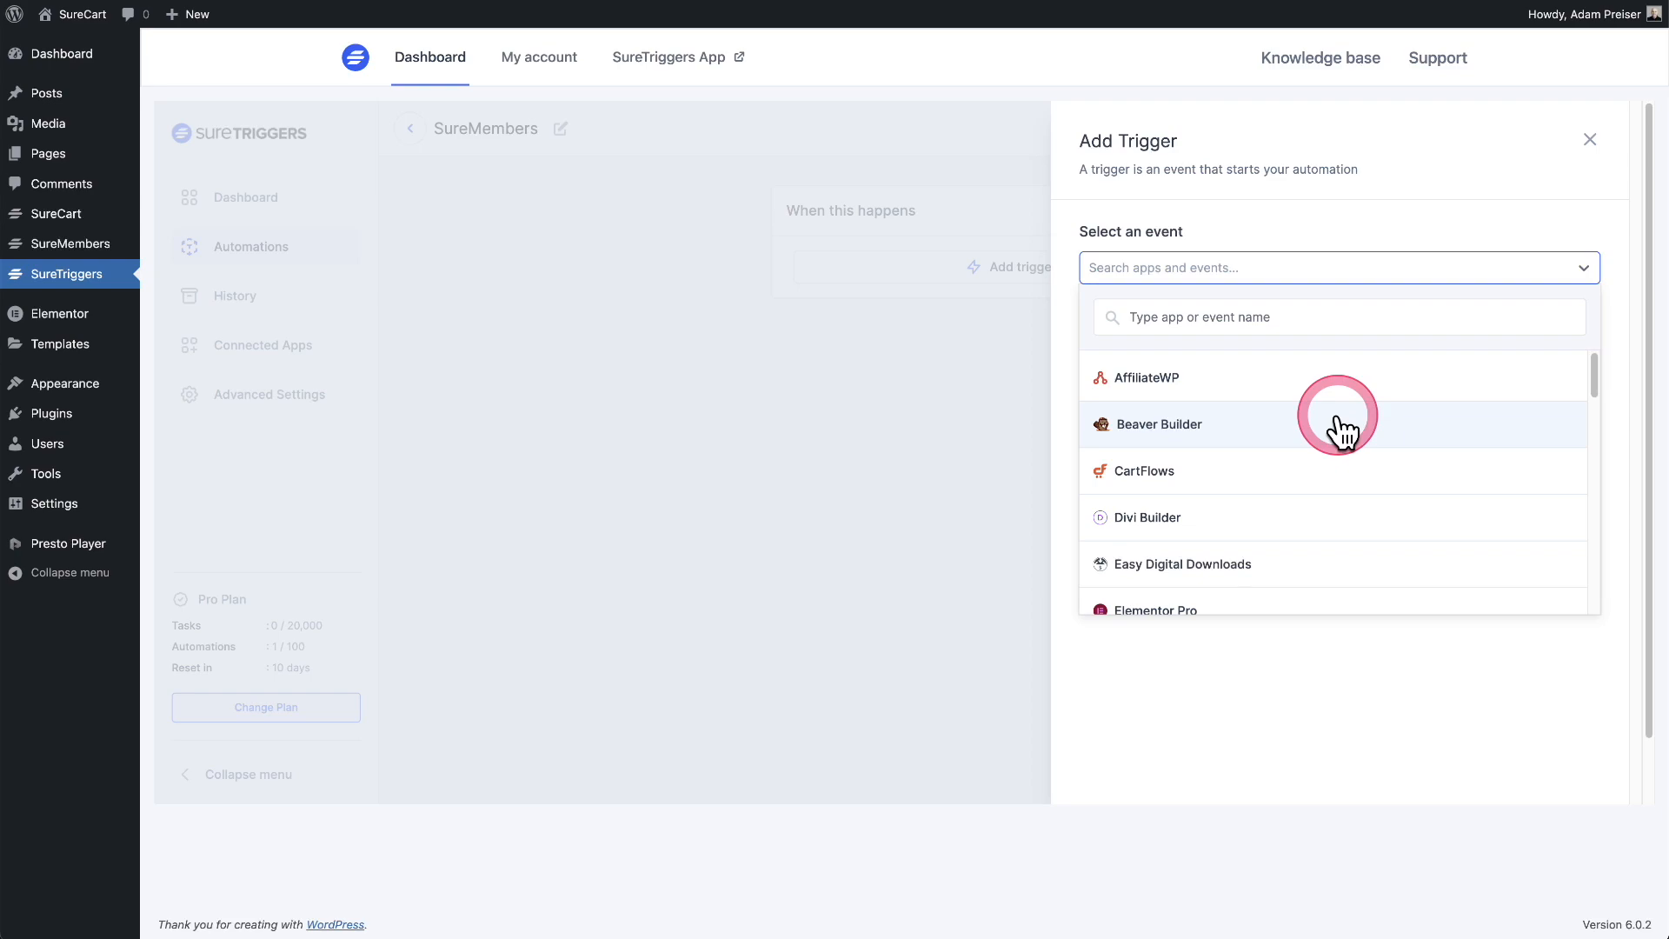
scroll(1340, 426, down, 3)
scroll(1343, 432, down, 5)
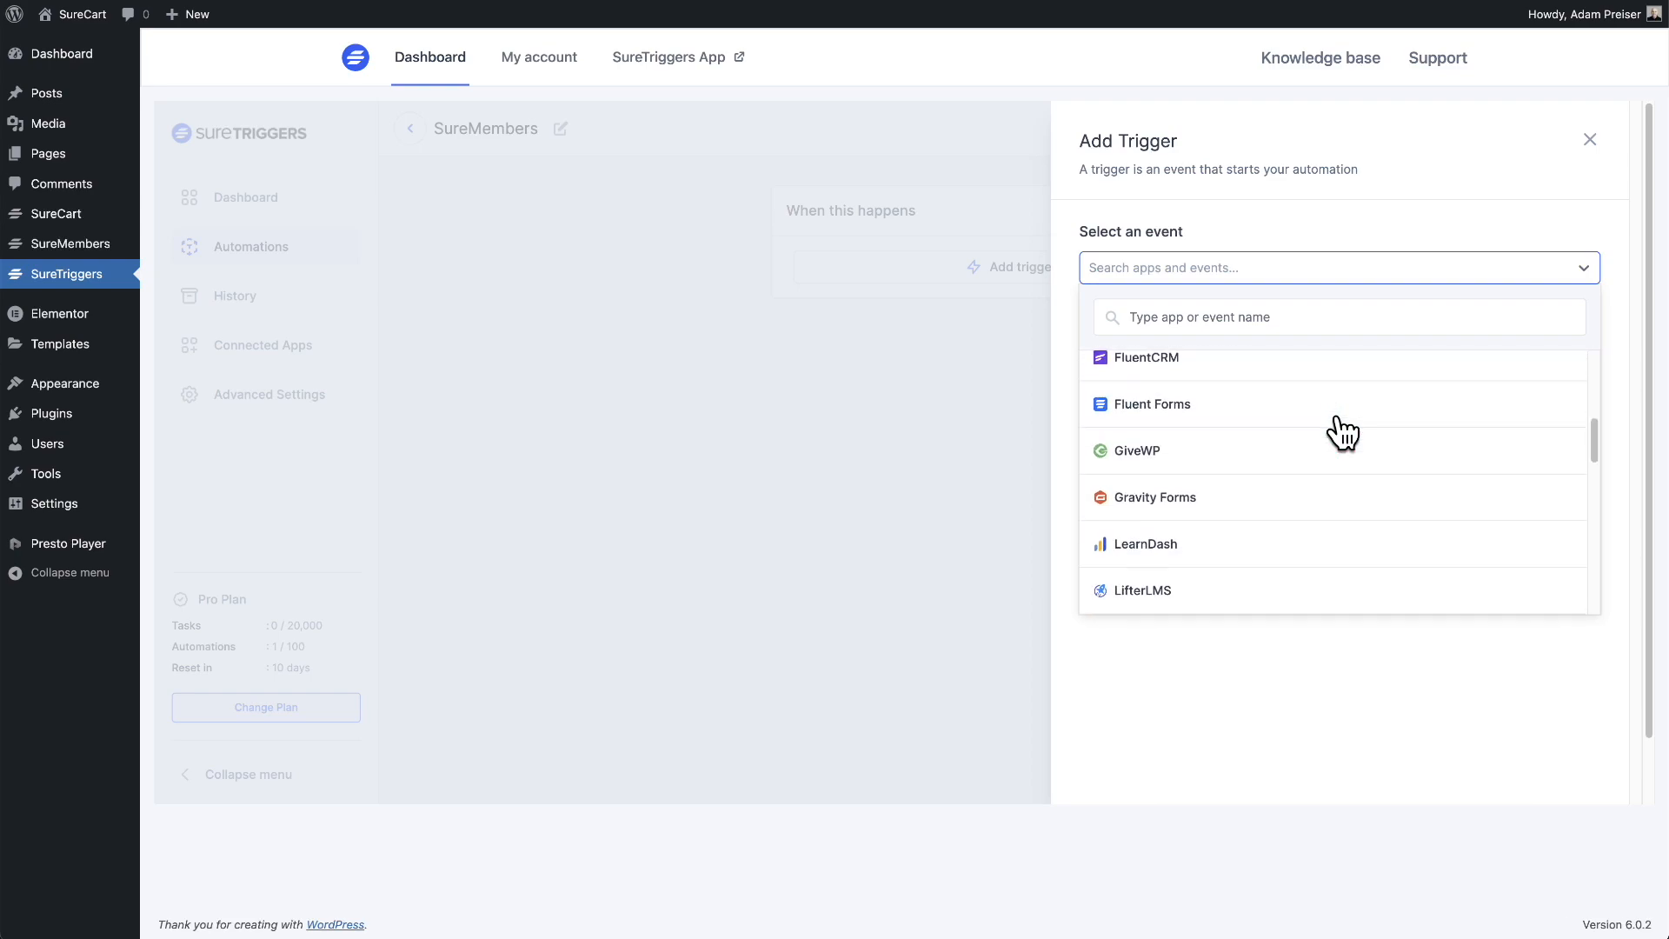
scroll(1342, 432, down, 5)
click(1339, 426)
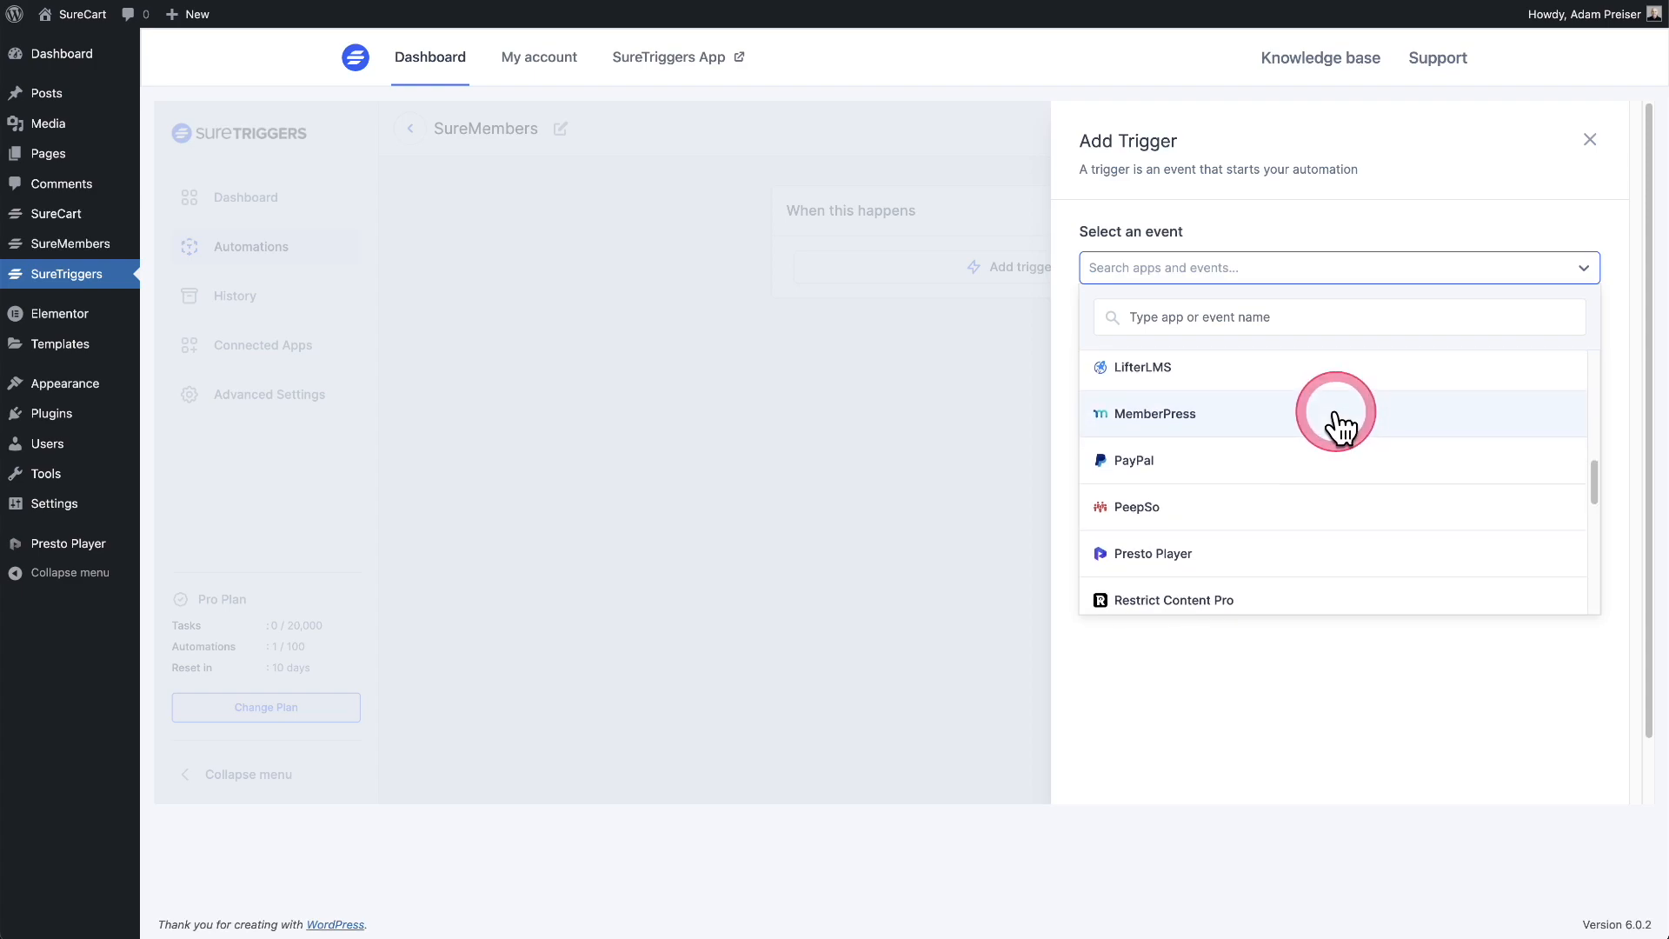
scroll(1339, 426, down, 5)
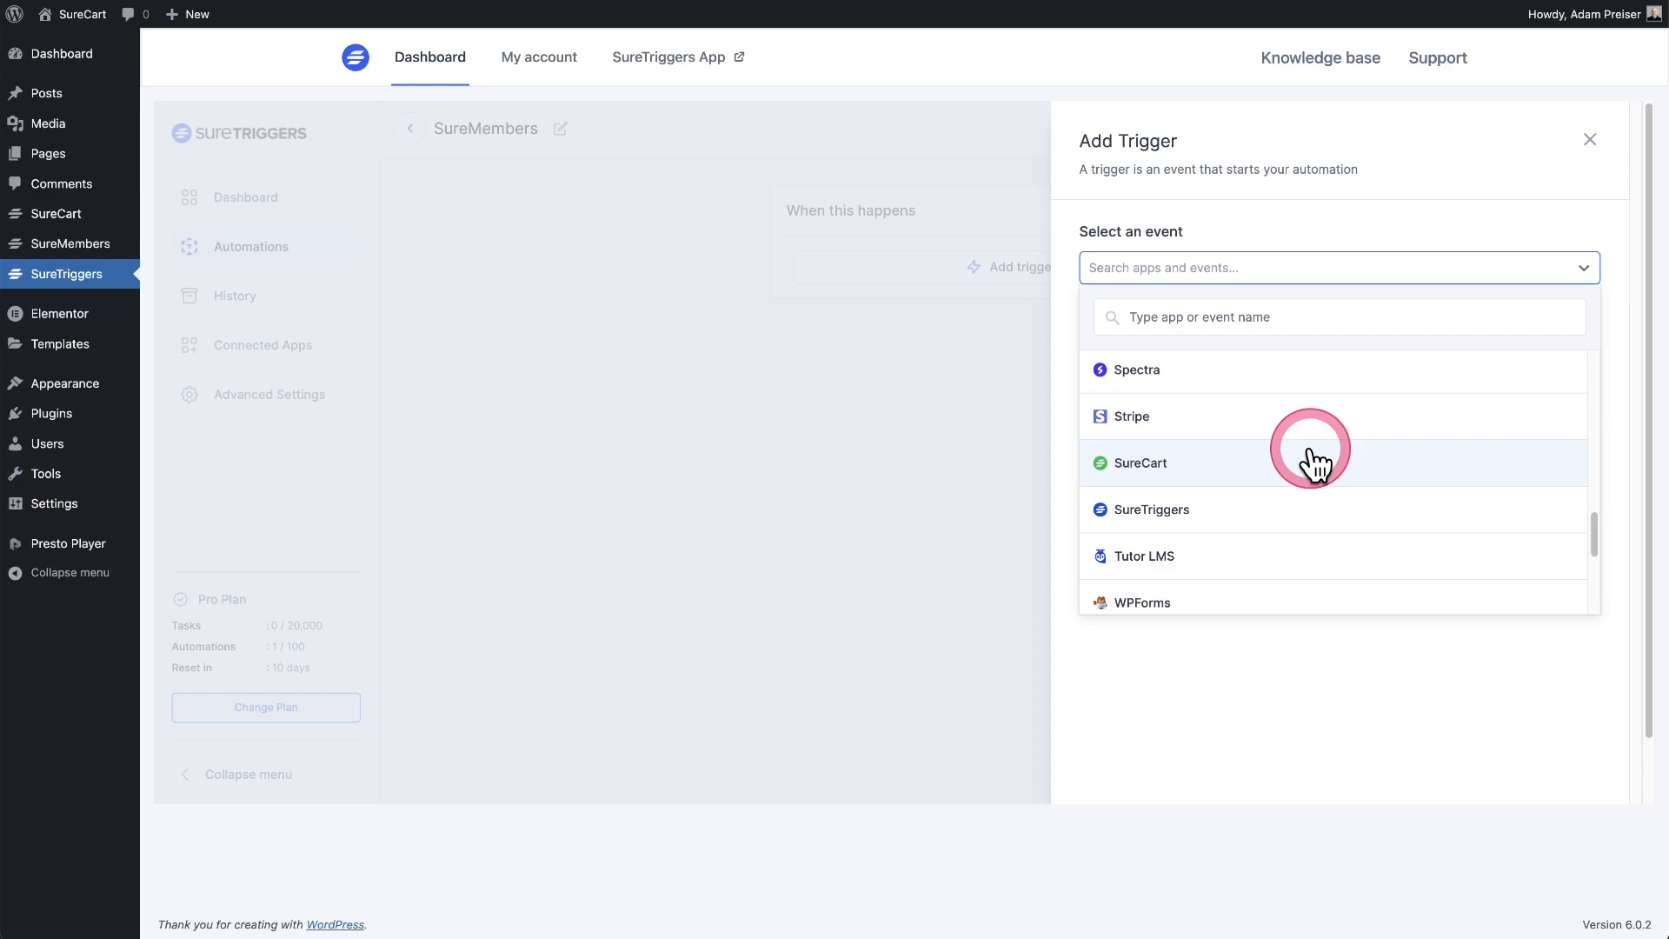
scroll(1315, 463, up, 10)
scroll(1315, 462, down, 2)
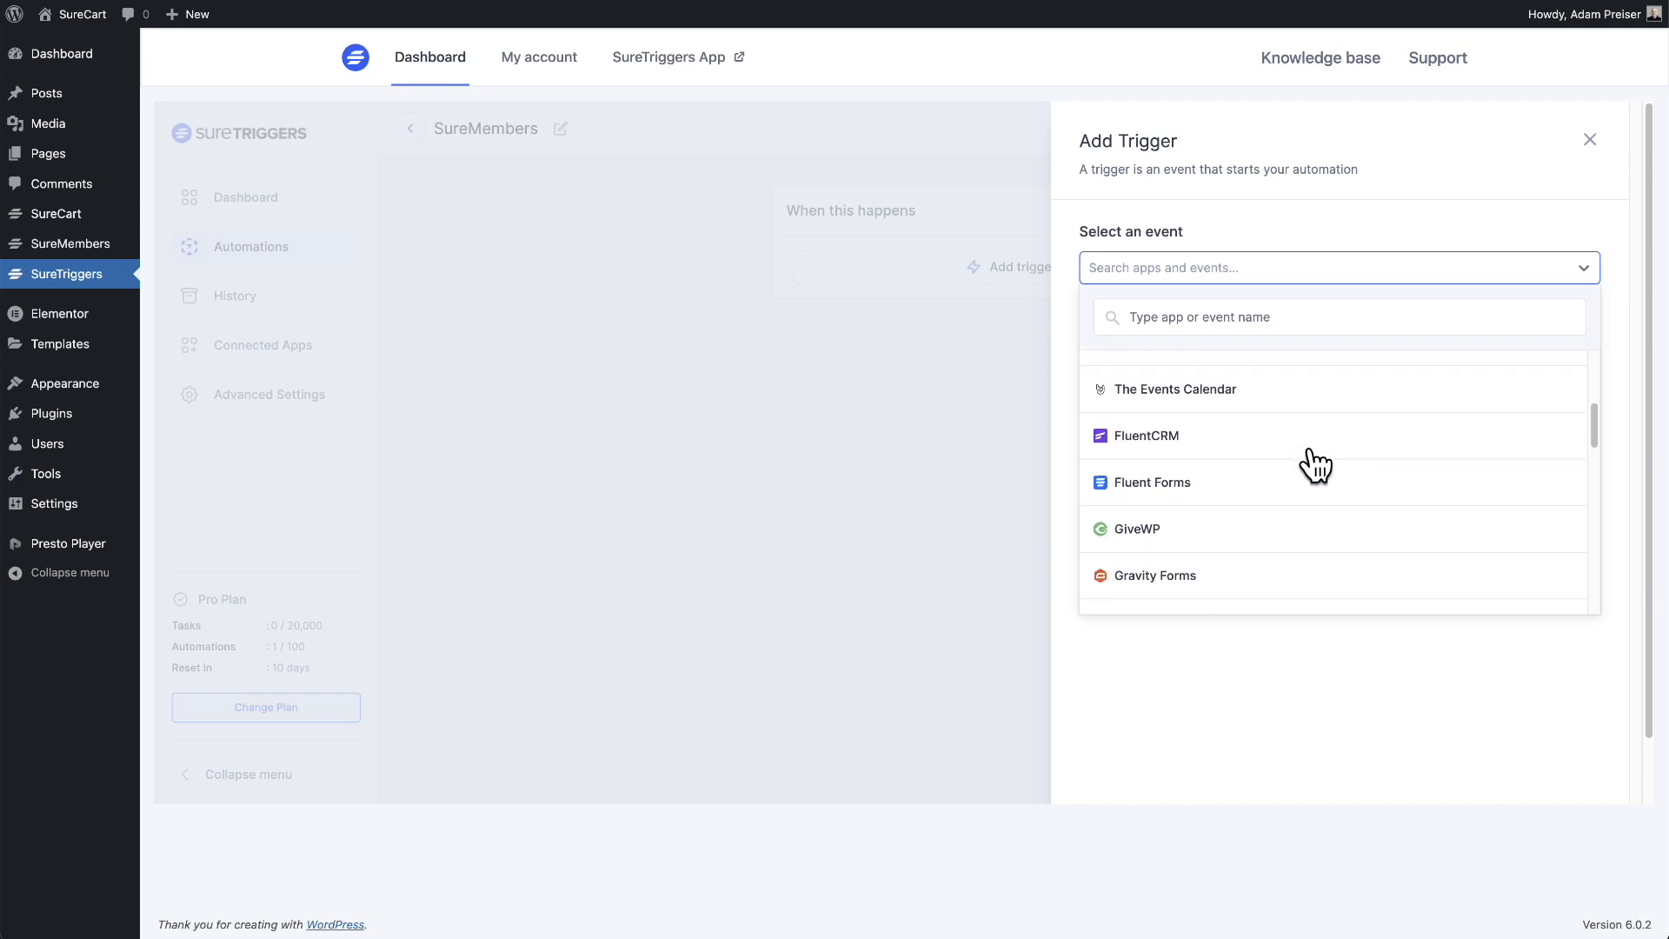
scroll(1315, 462, up, 5)
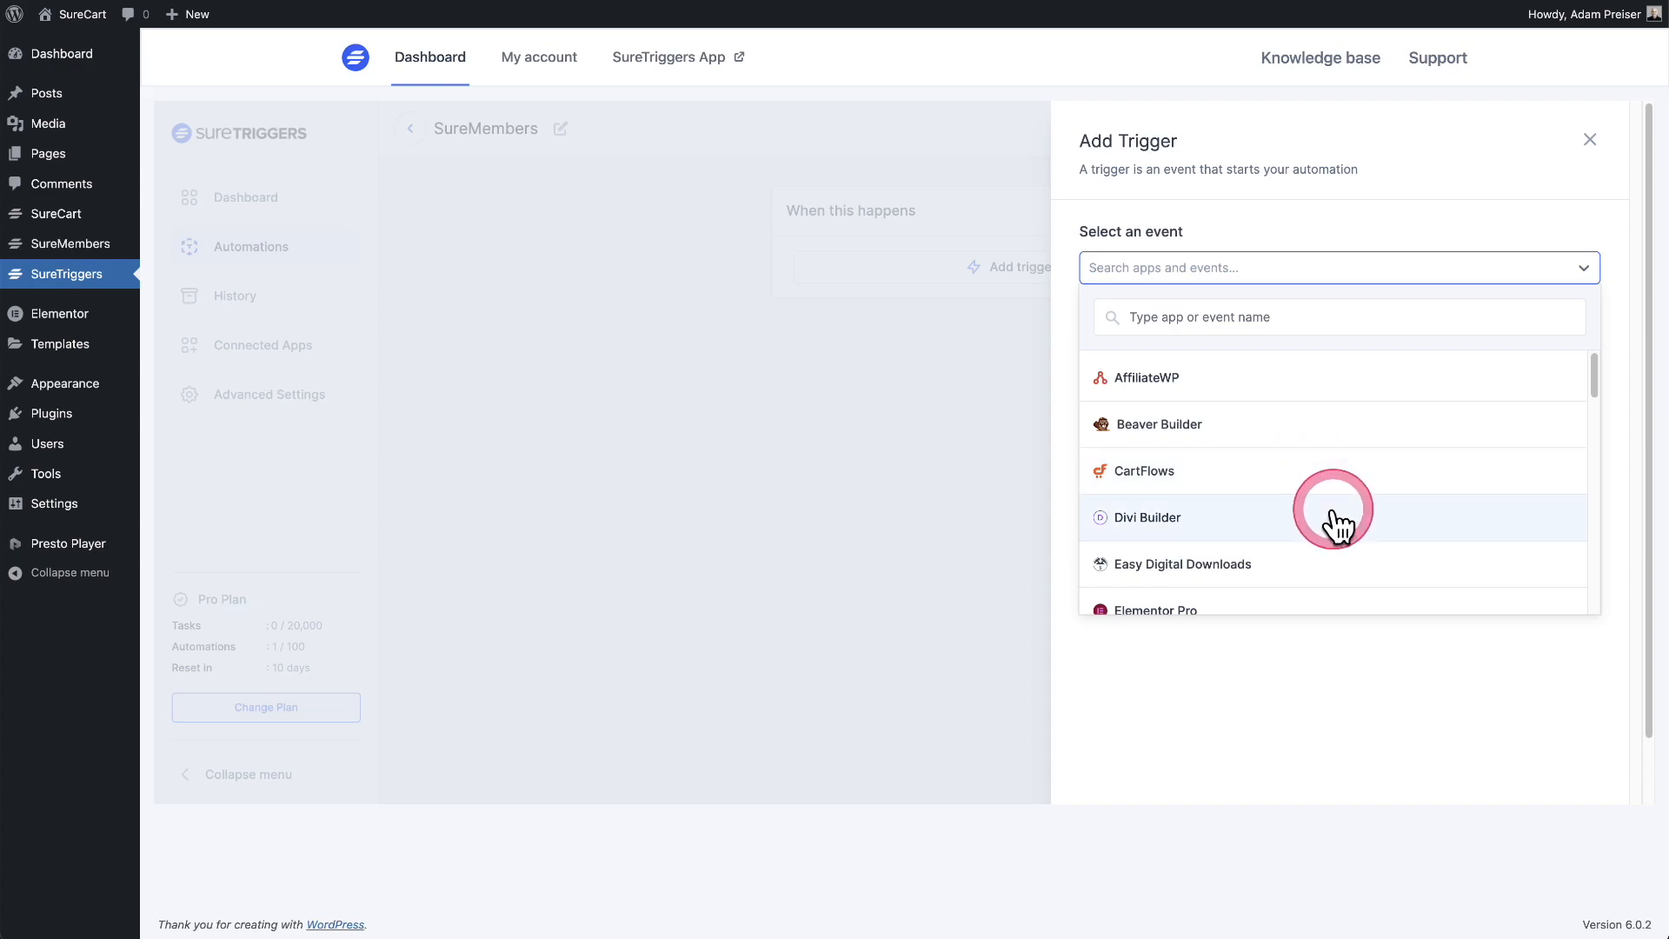
scroll(1334, 522, down, 2)
scroll(1334, 495, down, 1)
scroll(1335, 499, down, 2)
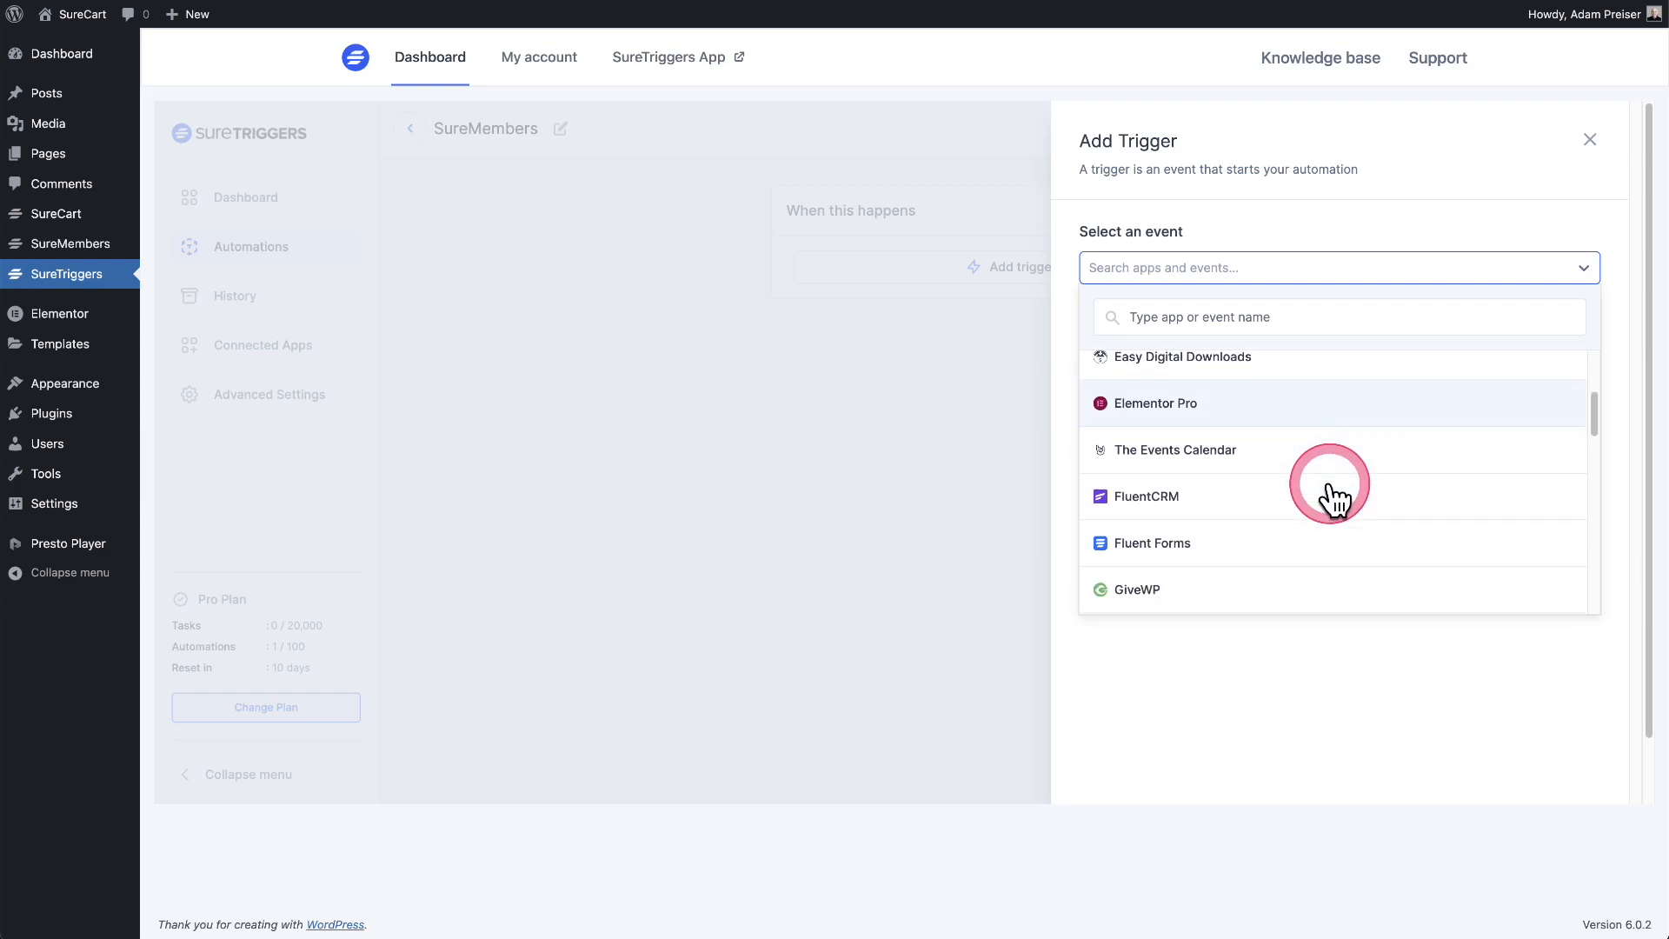
scroll(1330, 487, up, 1)
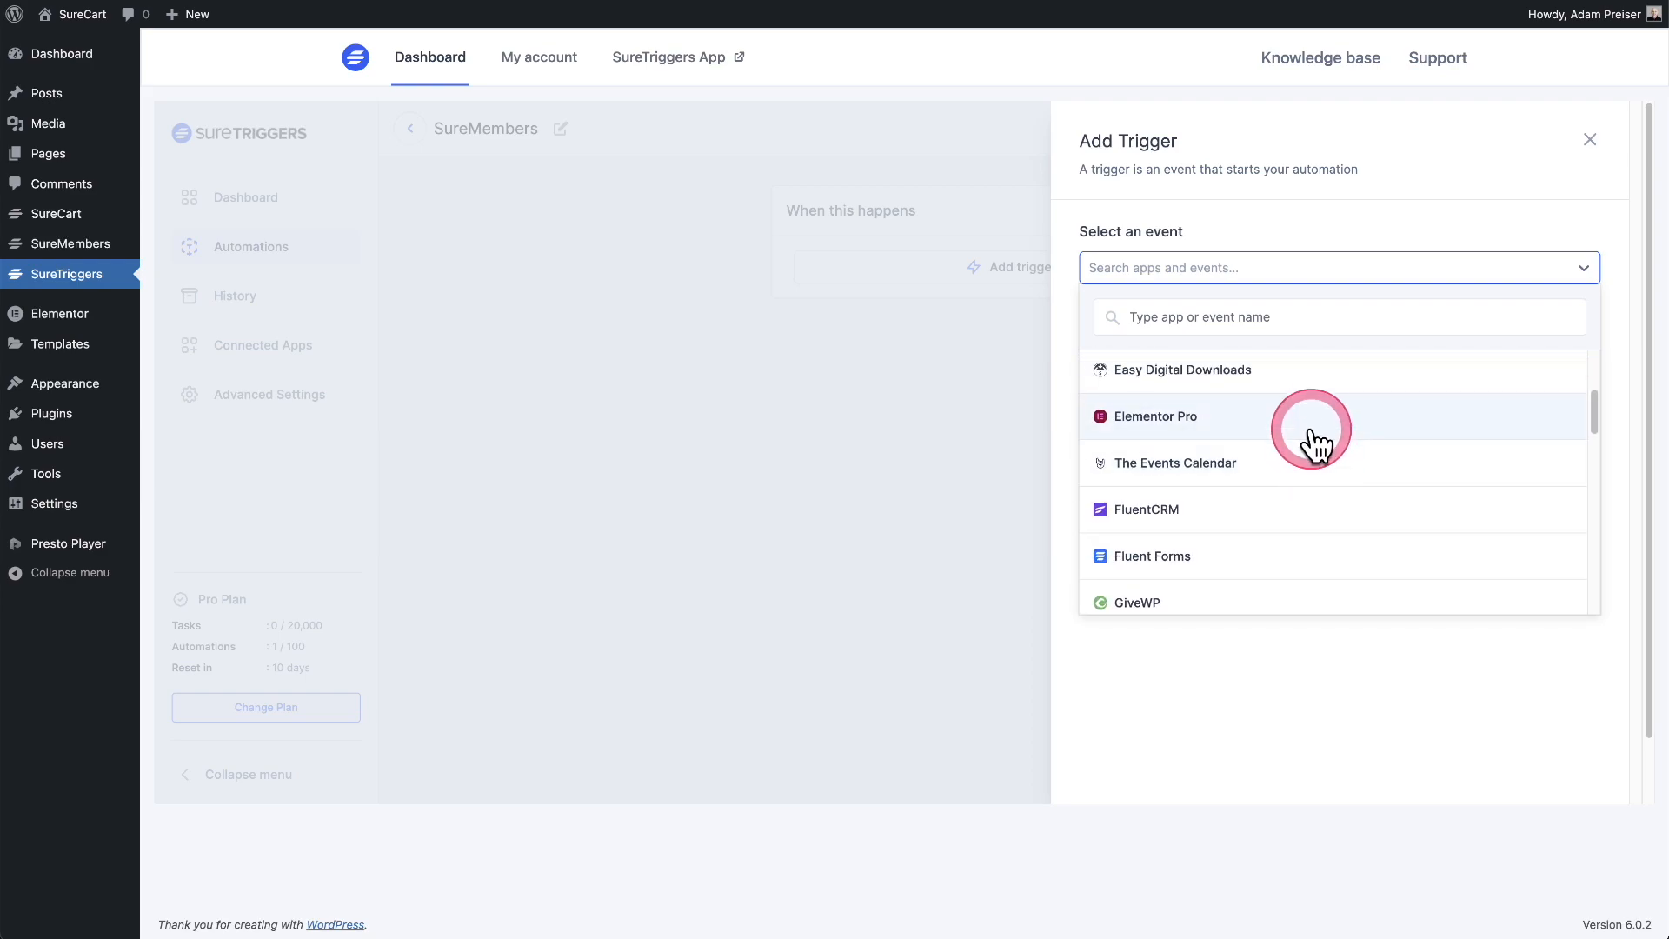
Choose SureCart's "User purchases a product" event as the trigger of the SureMembers automation.
scroll(1308, 457, down, 1)
scroll(1308, 482, down, 4)
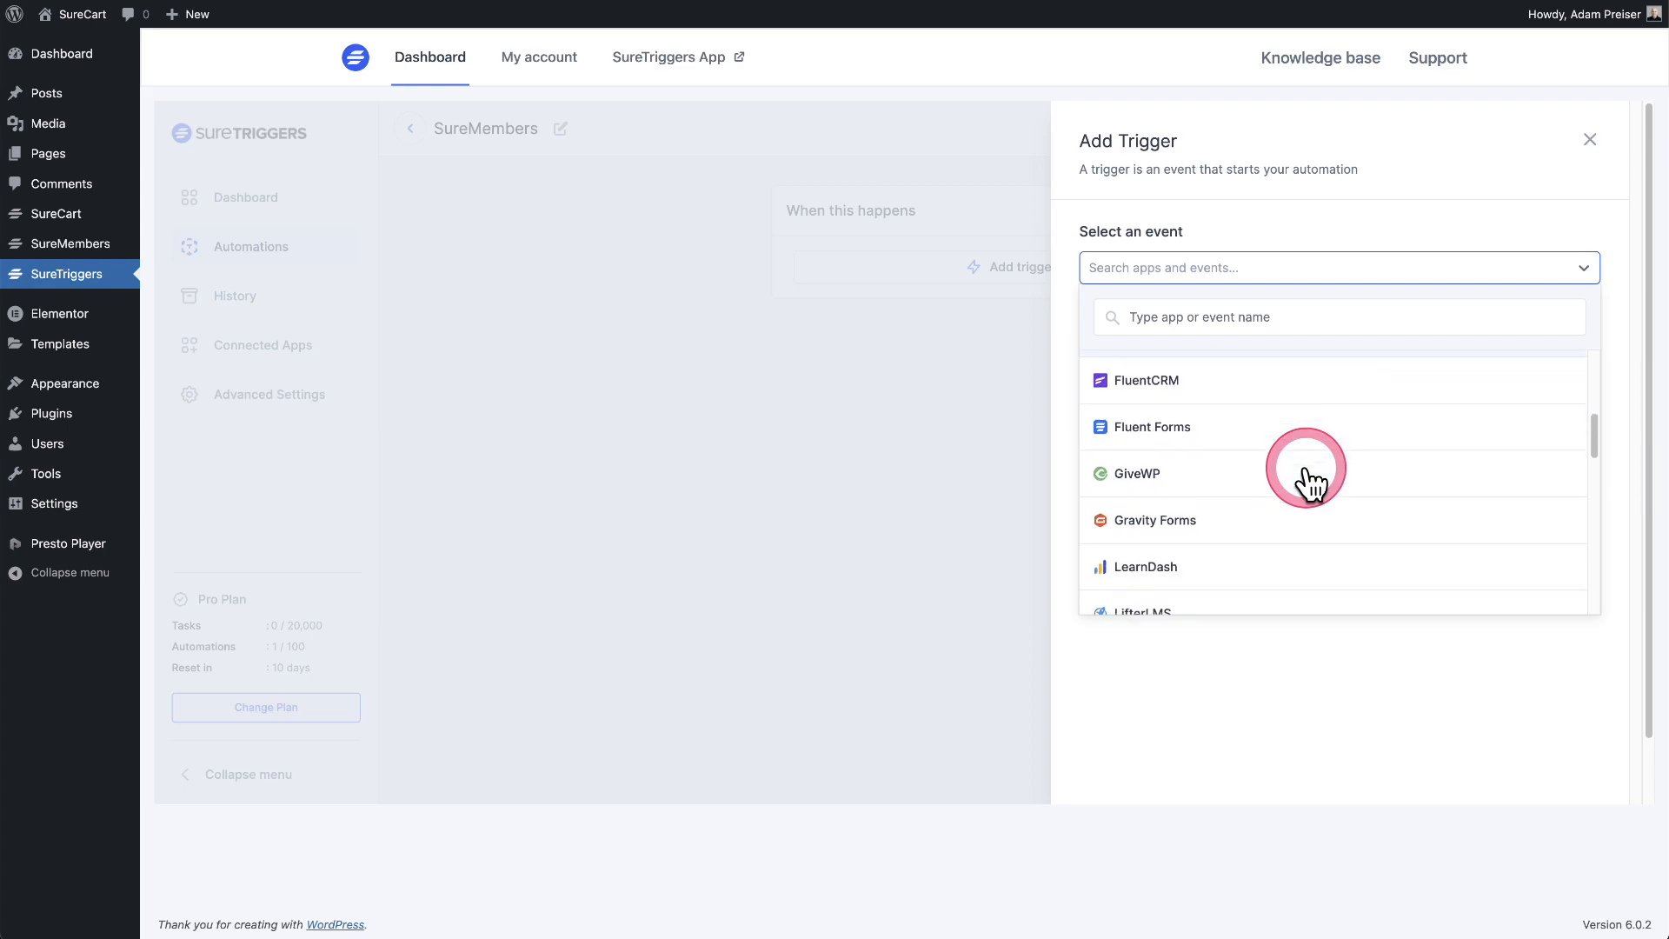
scroll(1310, 484, down, 4)
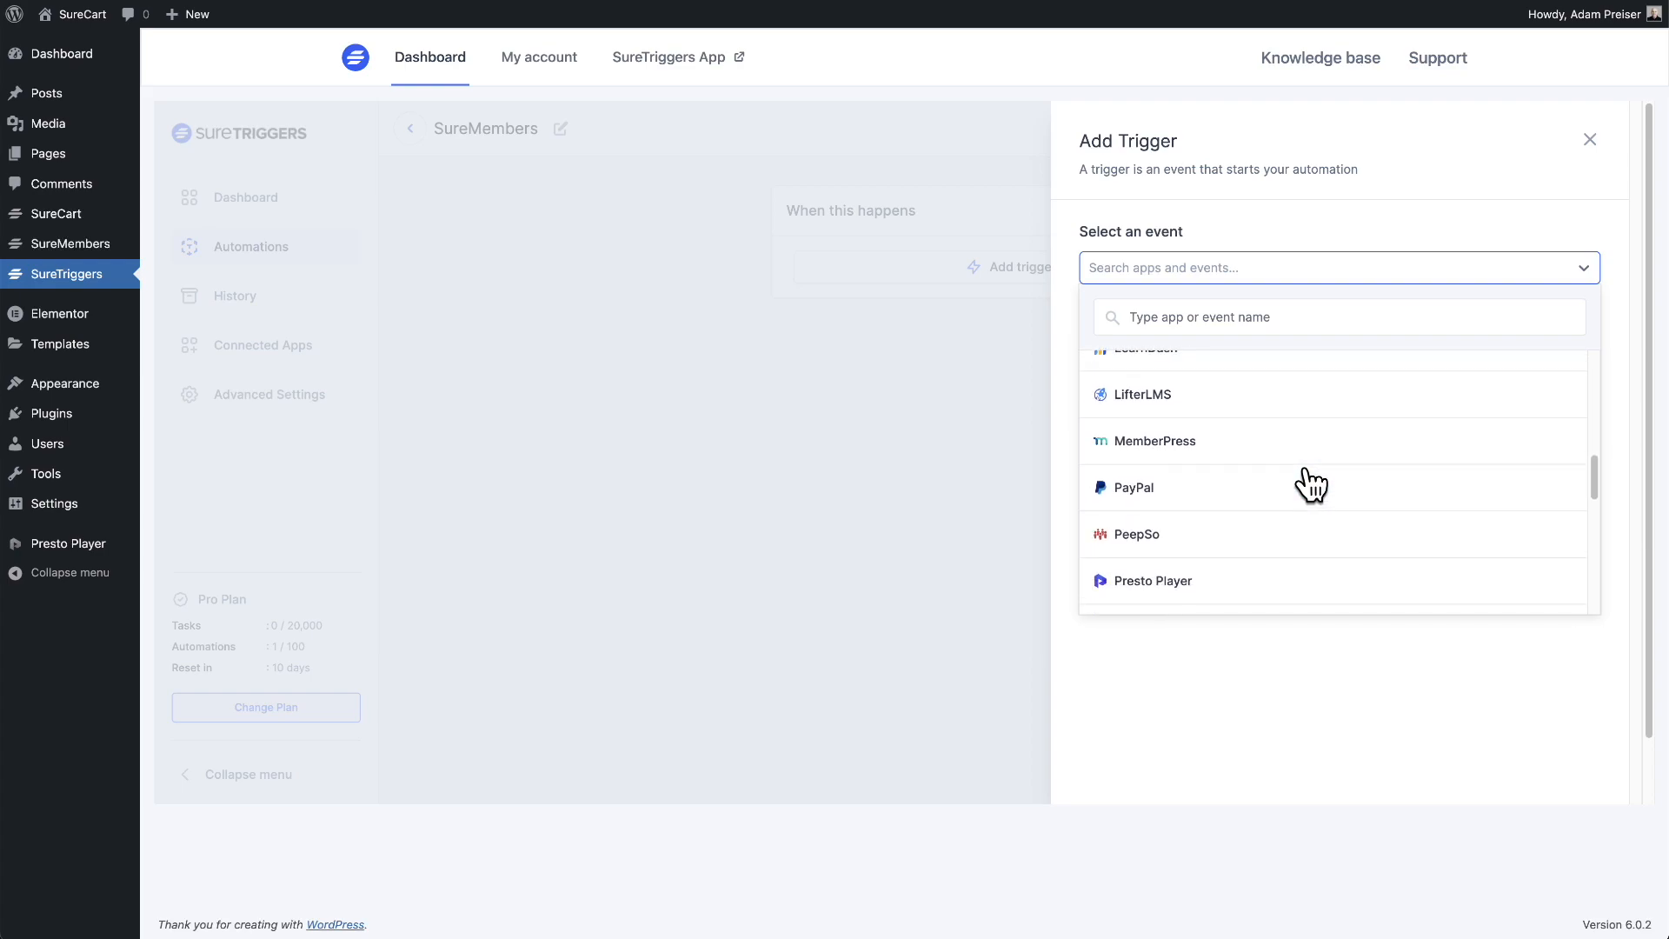
scroll(1310, 484, down, 5)
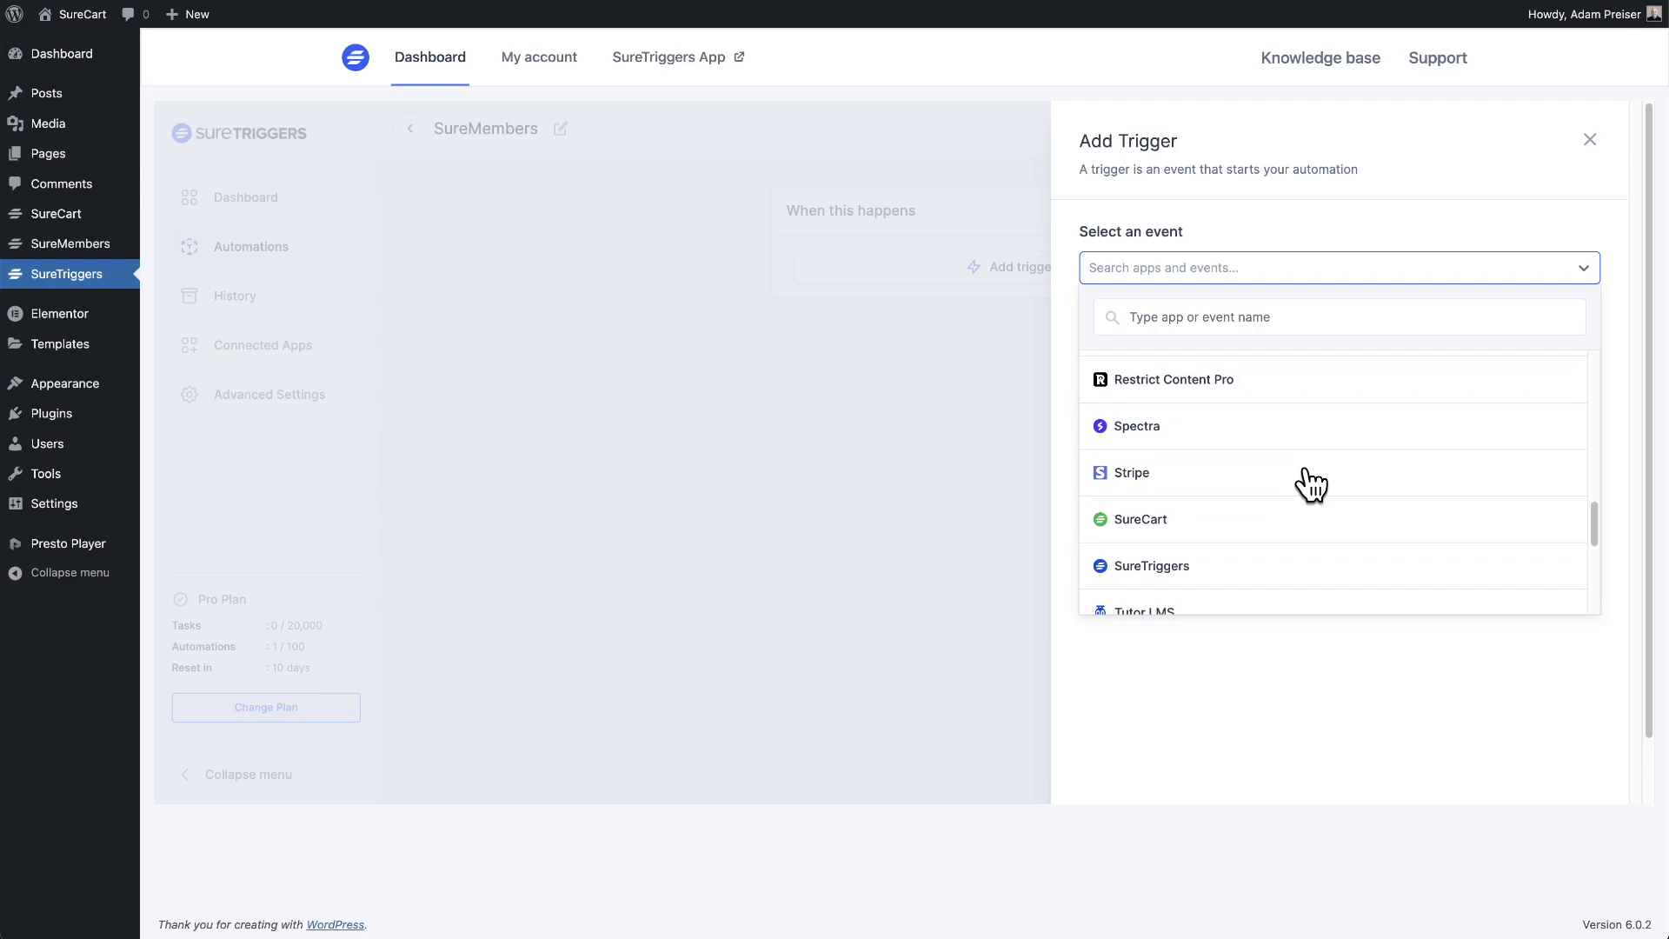
click(1308, 478)
click(1199, 519)
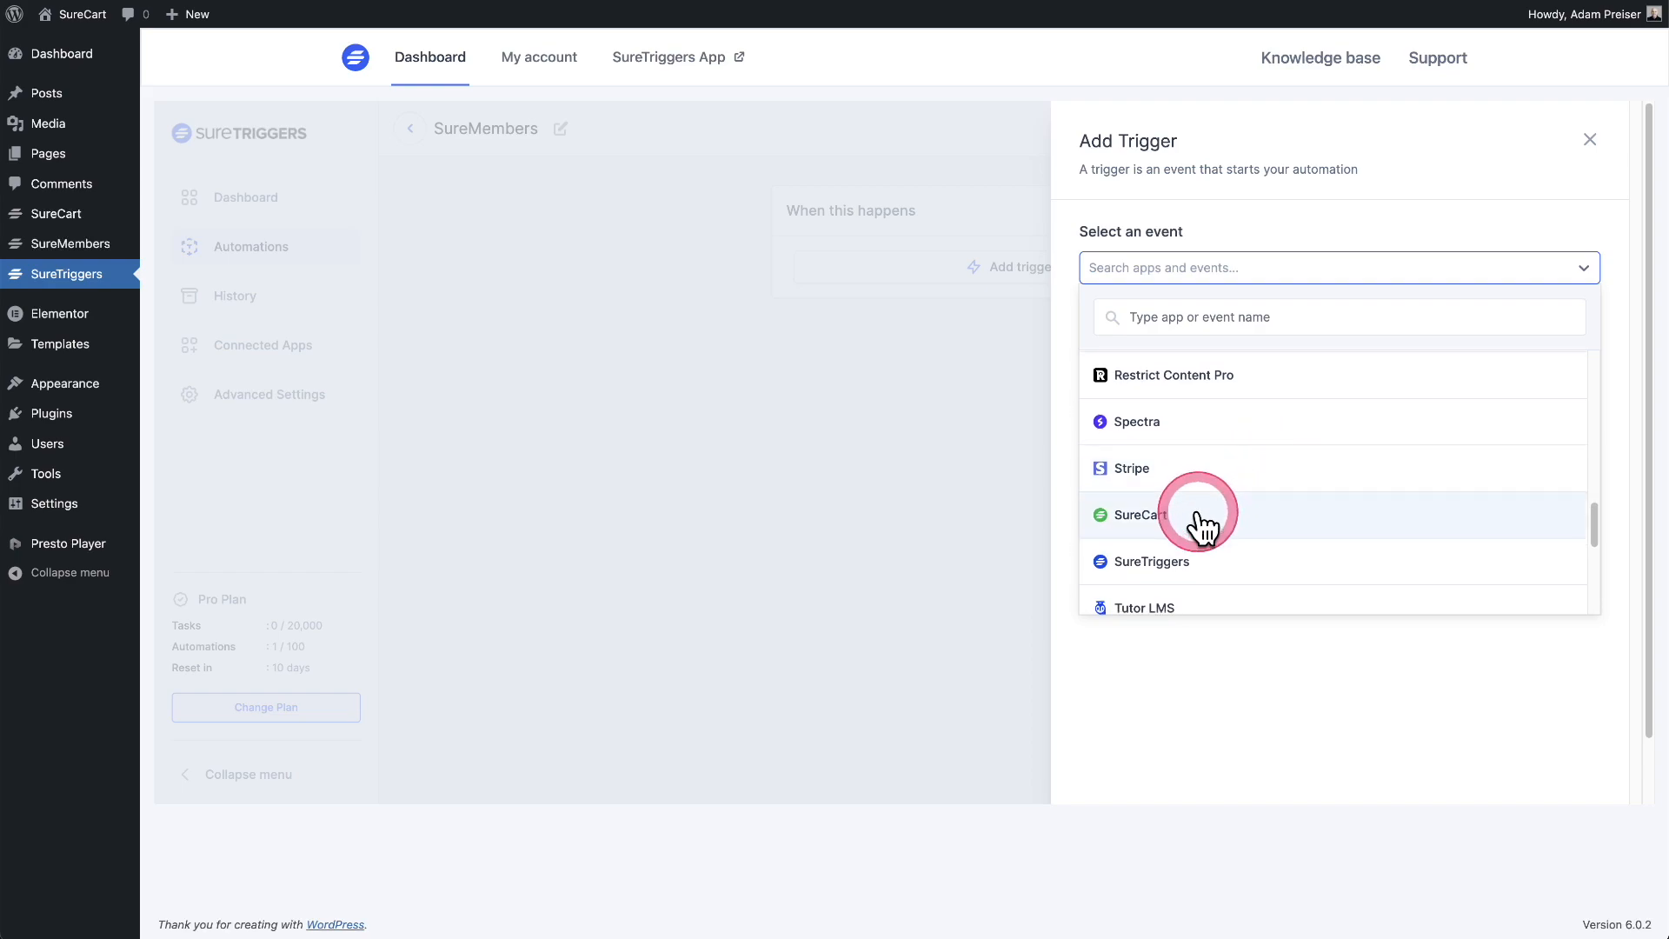
scroll(1308, 496, down, 3)
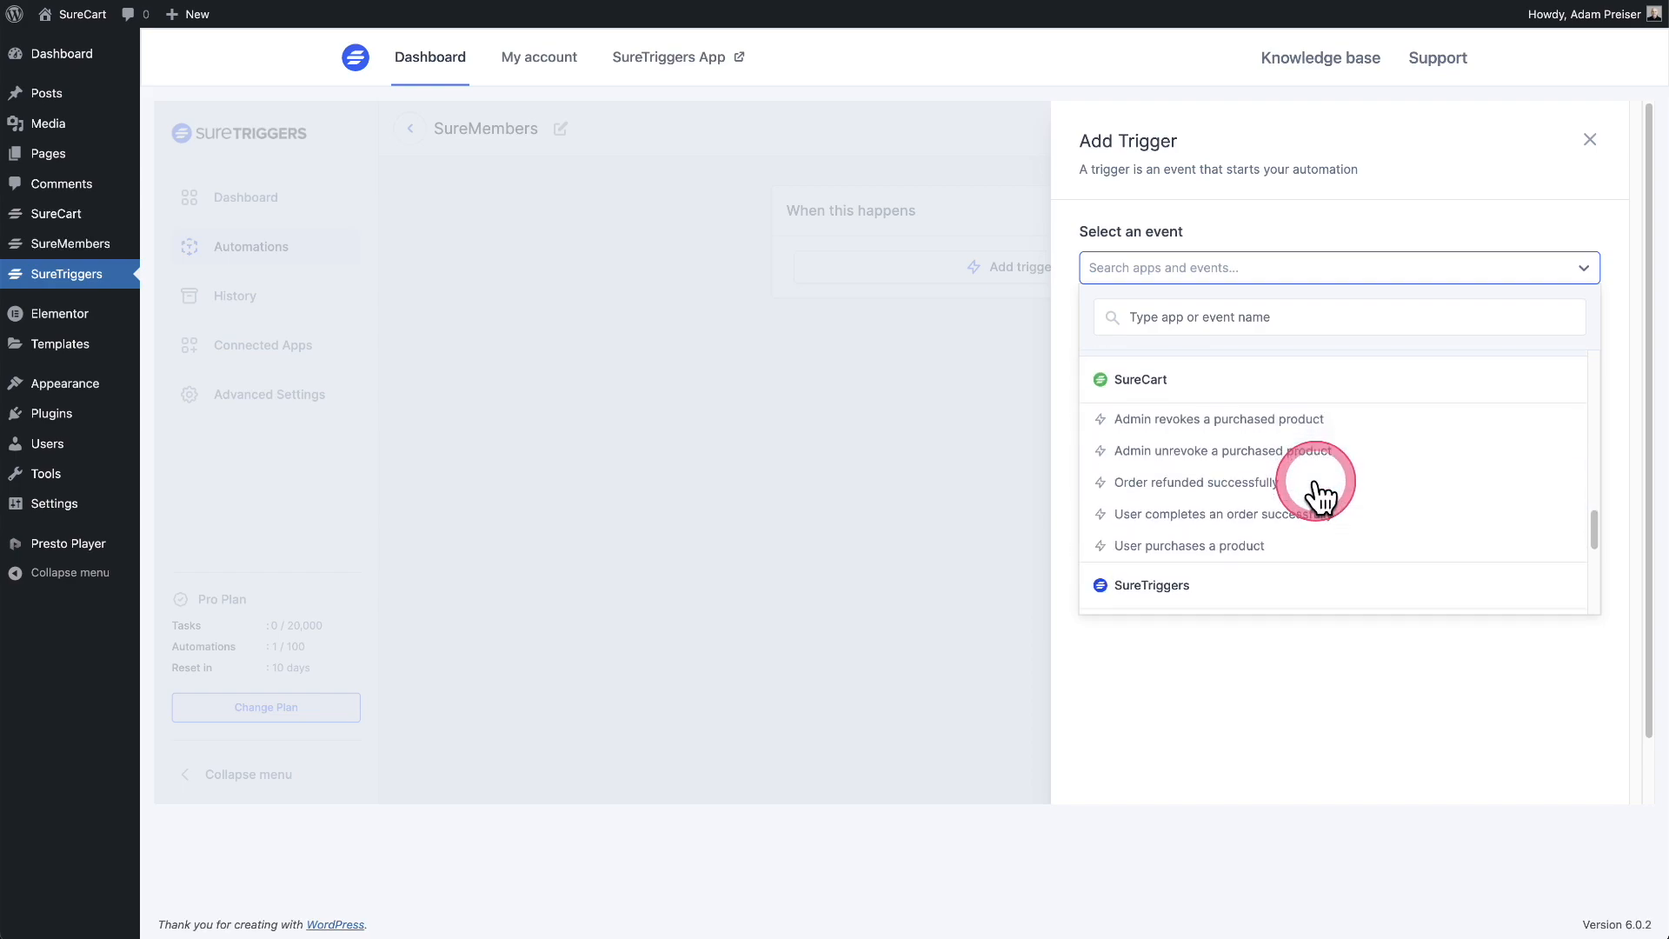
click(1204, 557)
Set the trigger's connection to SureCart and its product to Online course, and save the trigger.
click(1204, 381)
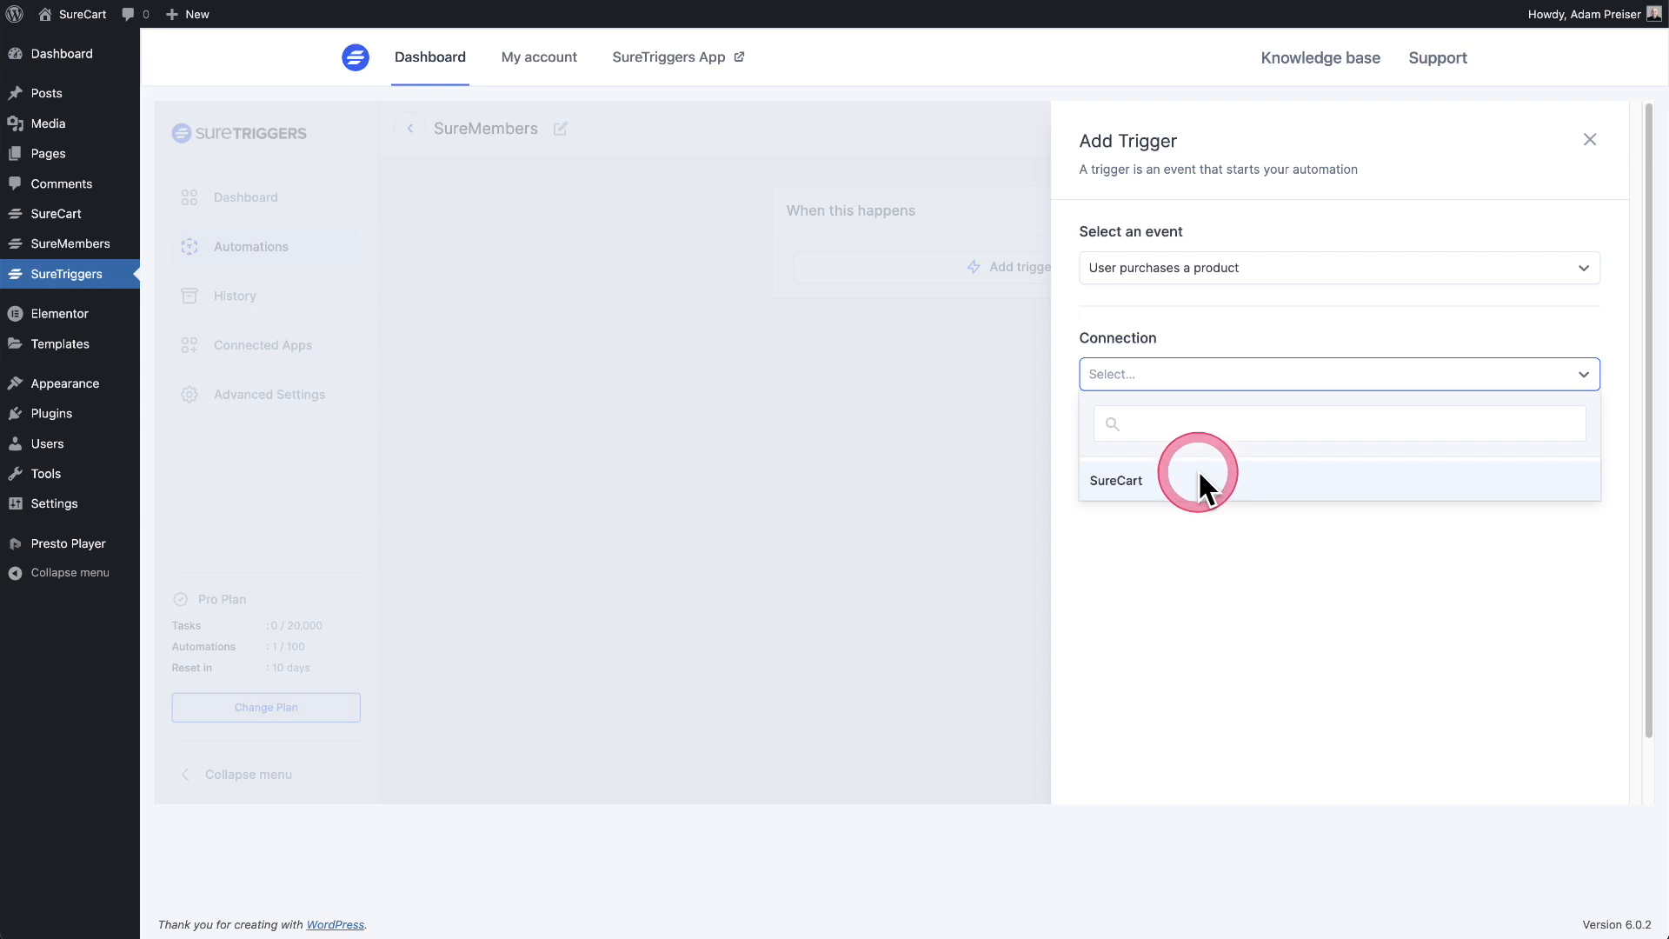
click(1197, 480)
click(1212, 524)
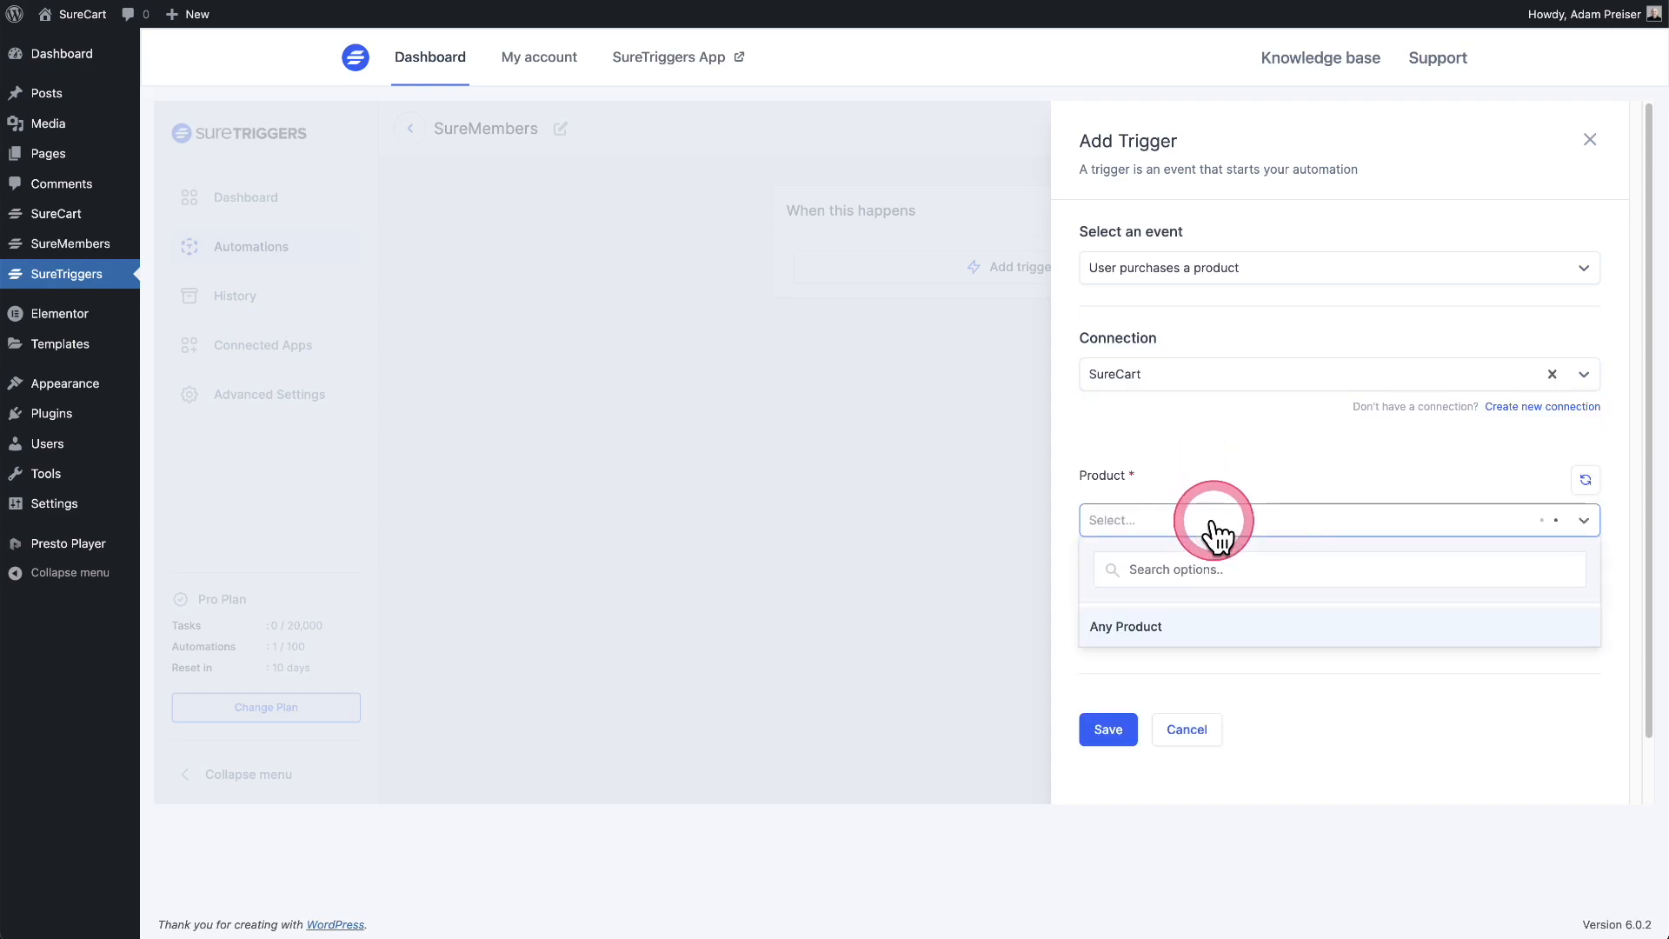
click(1170, 739)
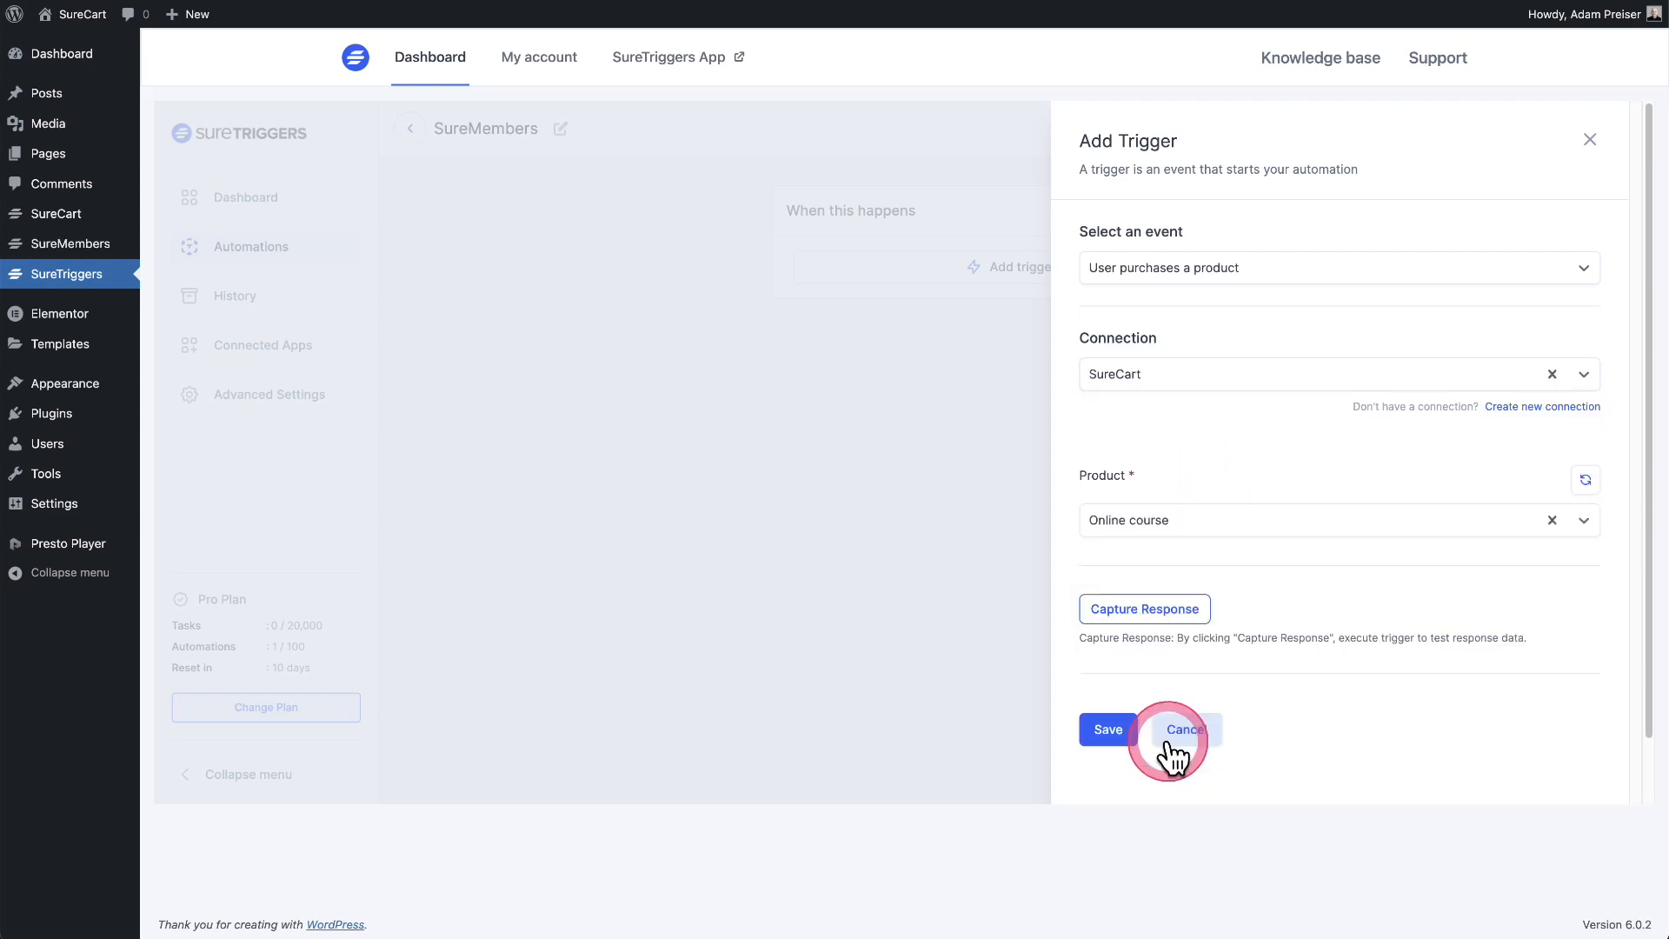
click(1110, 729)
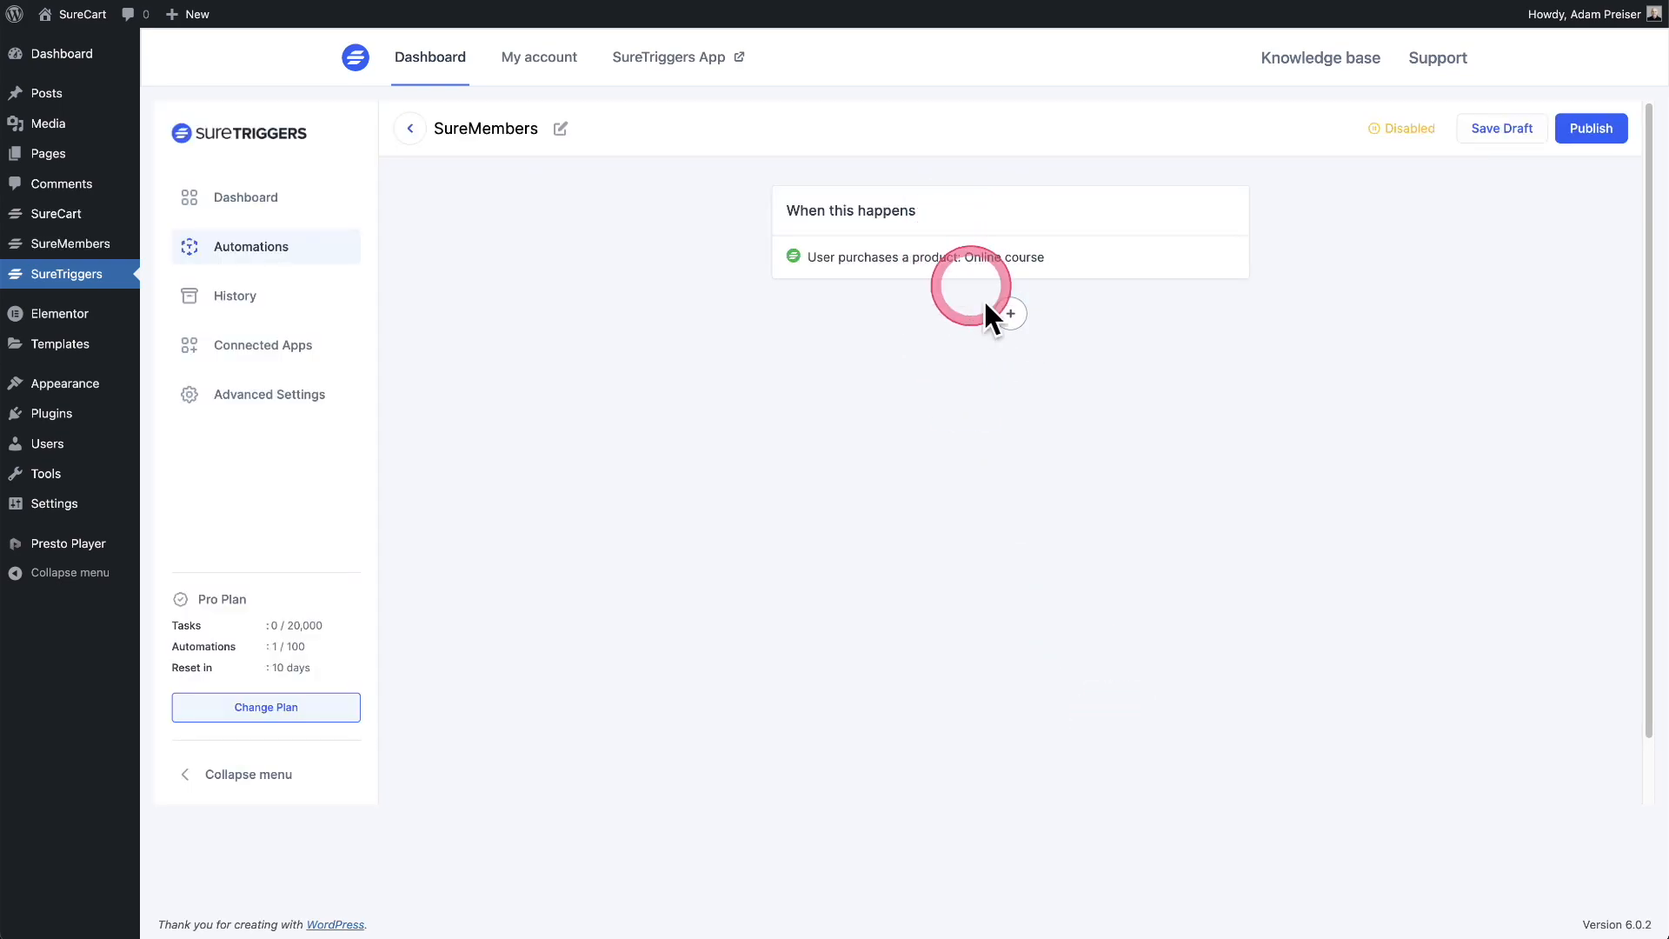
Add an action after the purchase trigger using the SureMembers event "Add the user to the Access Group".
click(1010, 315)
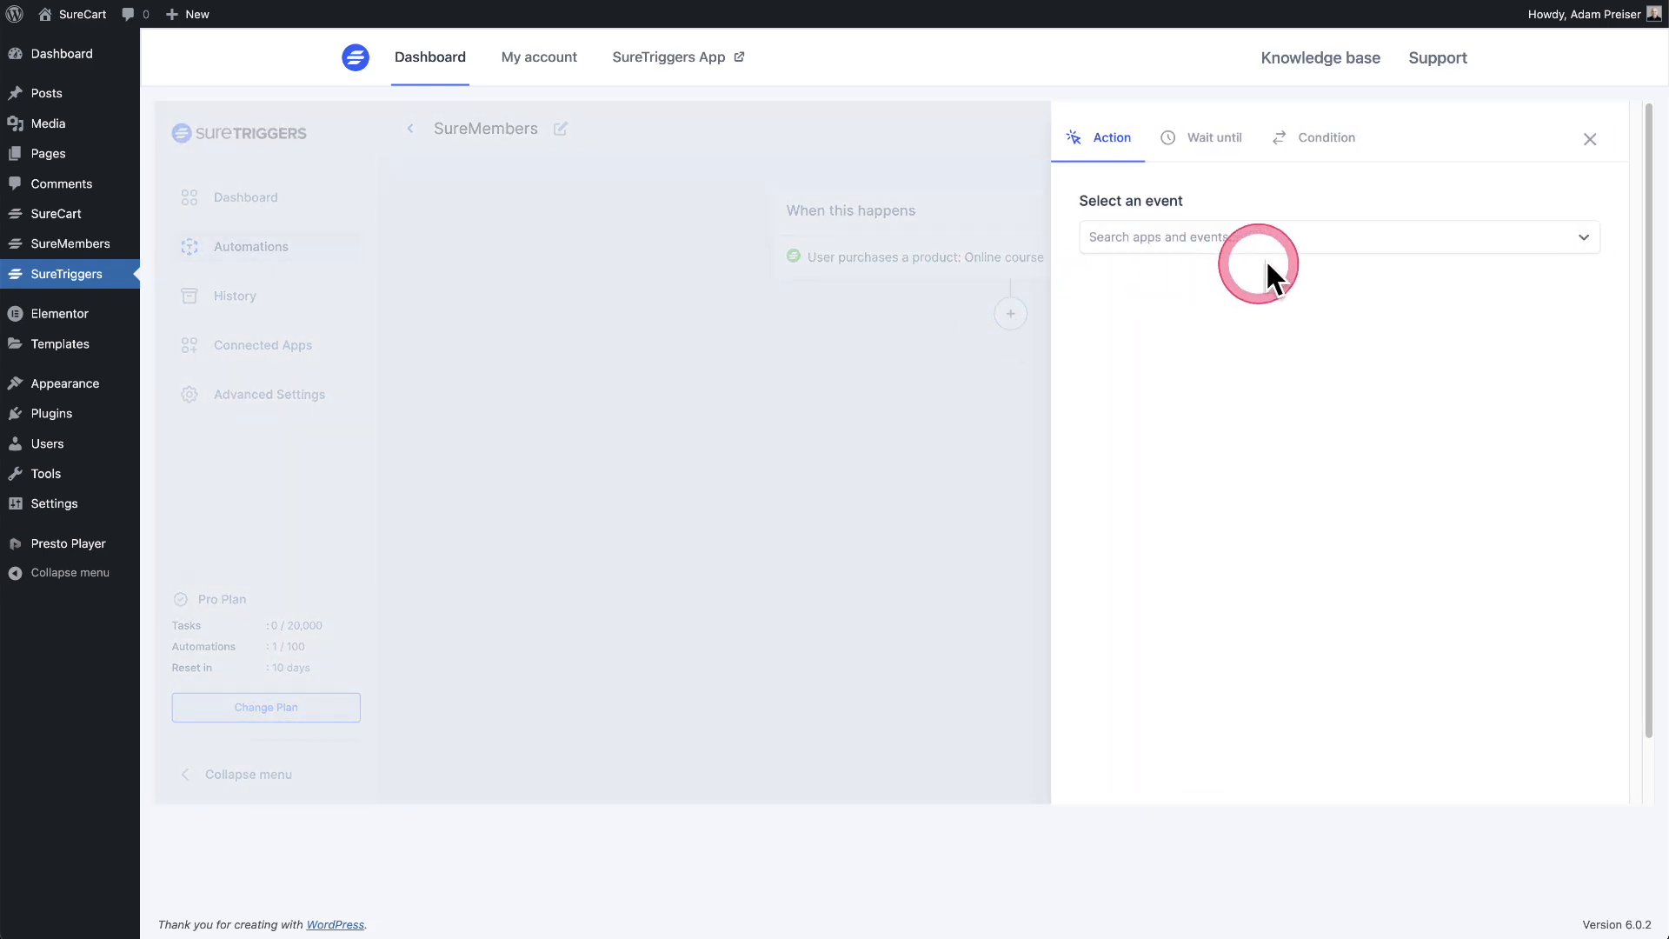
click(1326, 240)
scroll(1330, 402, down, 5)
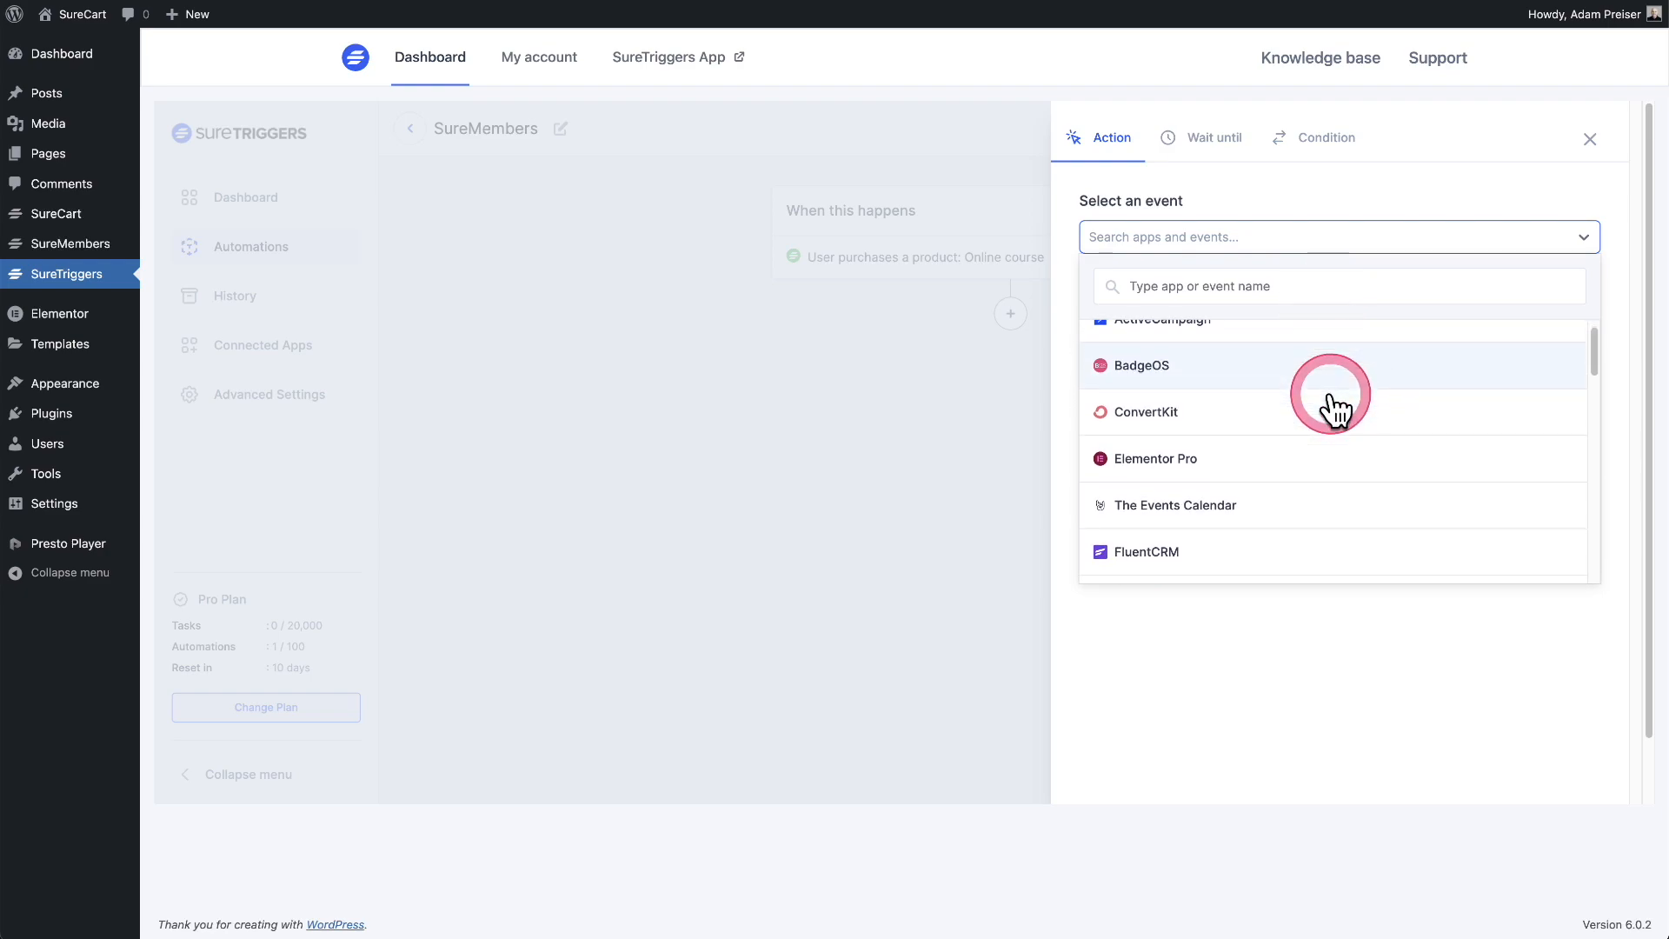
scroll(1335, 408, down, 6)
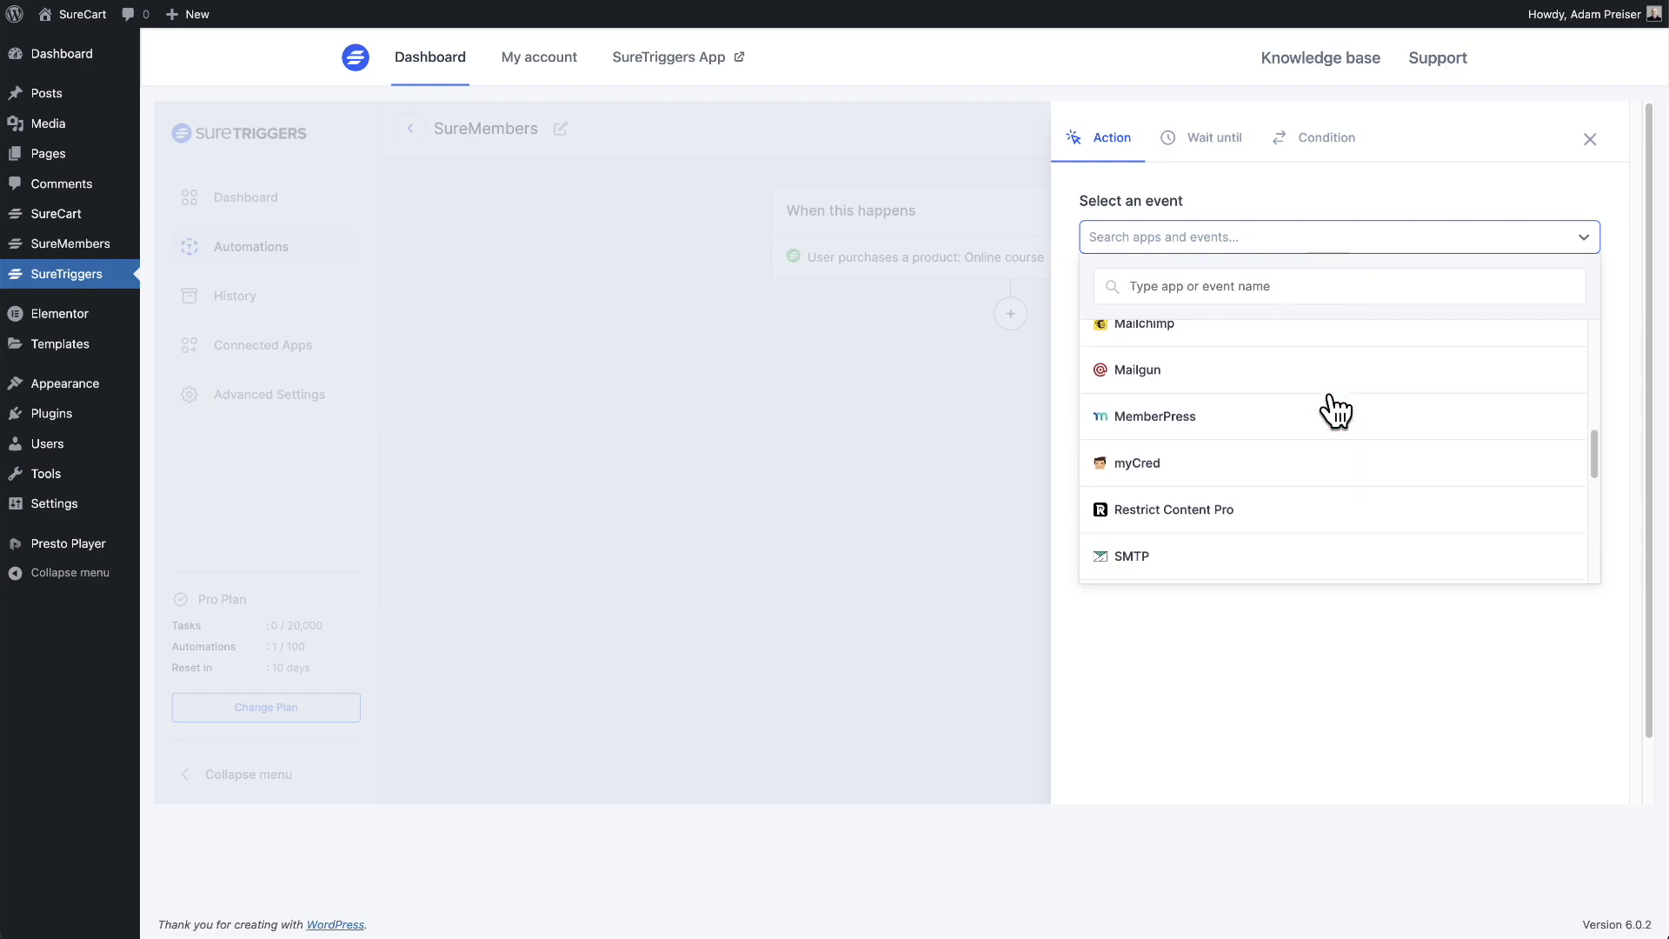
click(1212, 424)
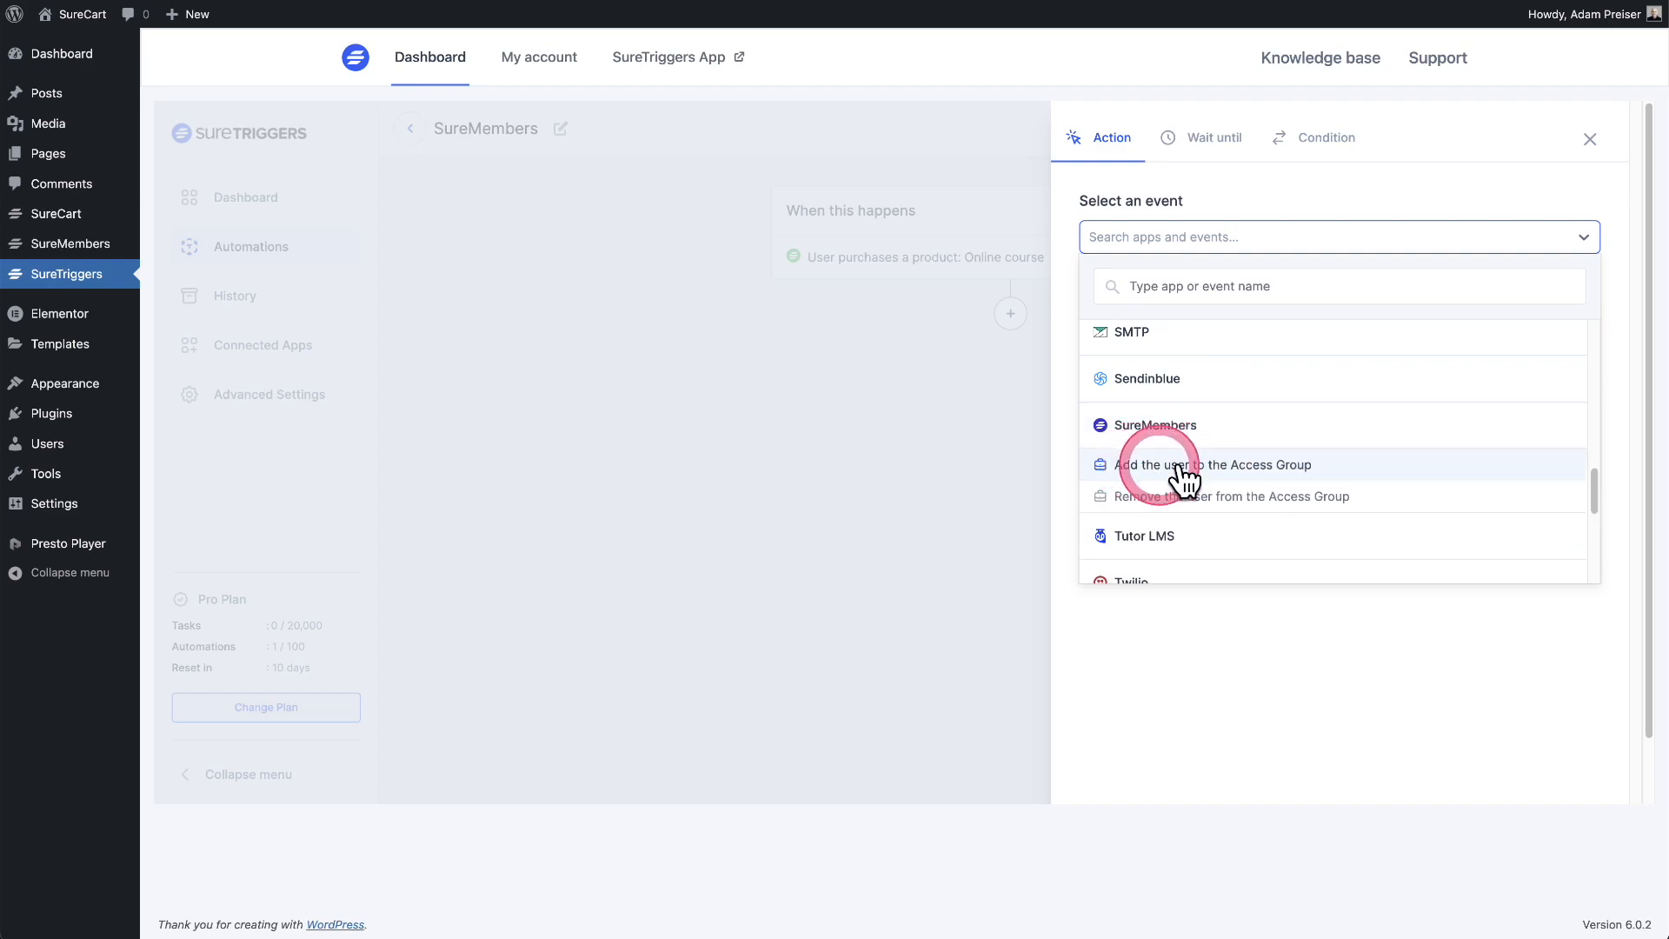
click(1306, 464)
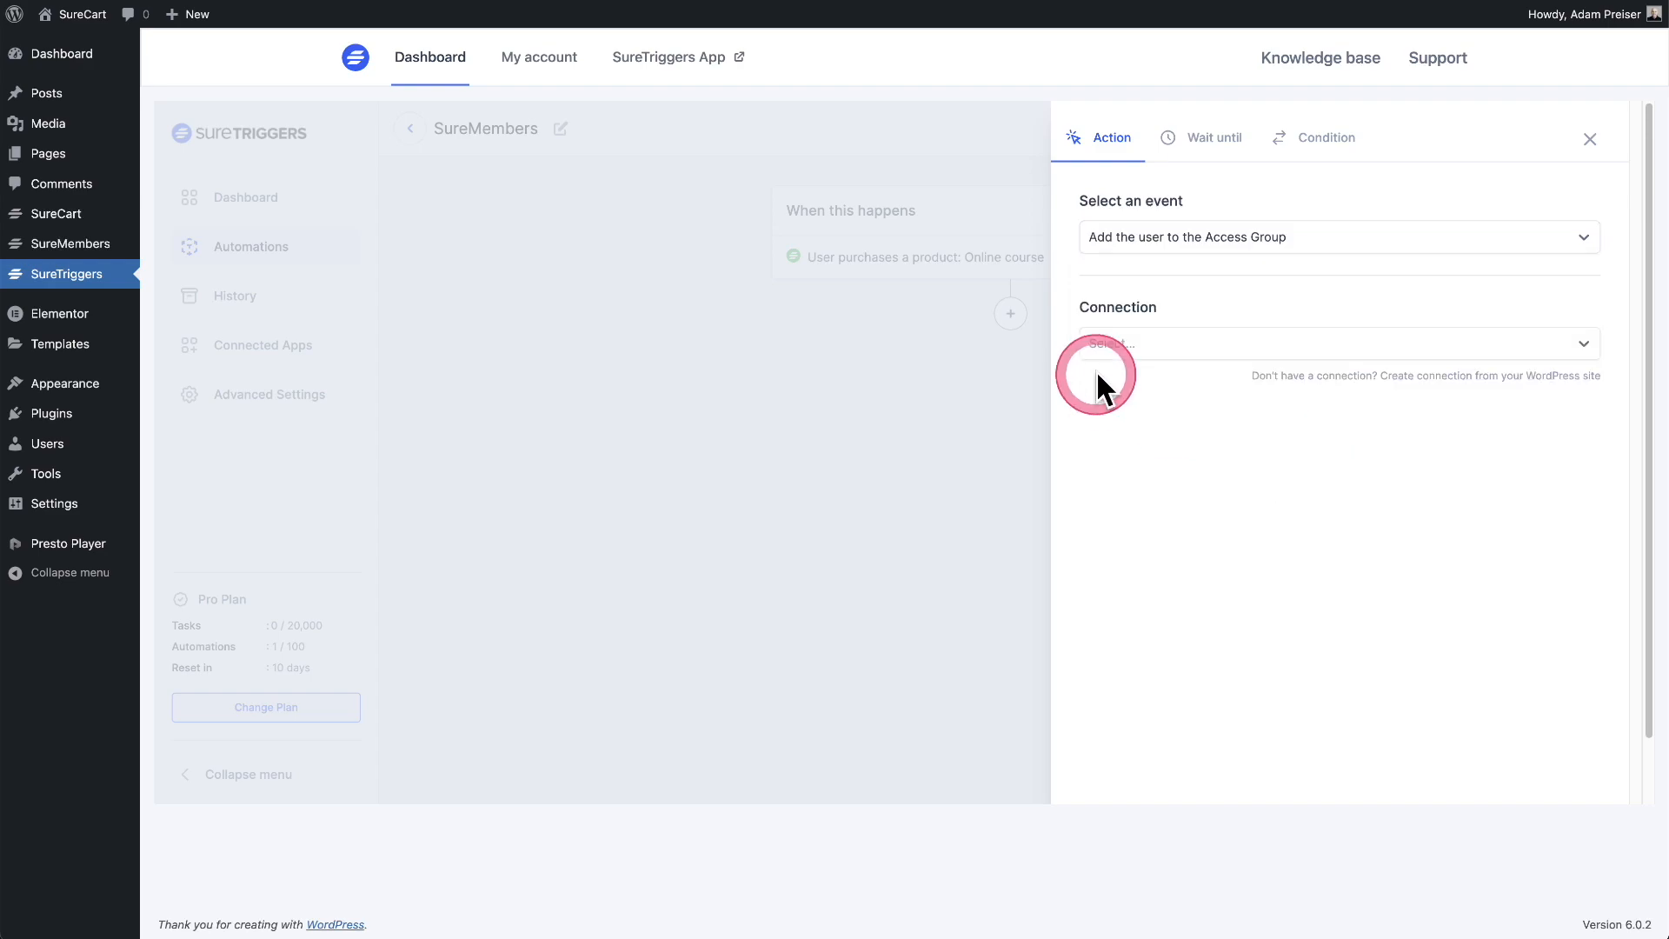
Set the action's connection to WordPress - WPCrafter and map its User field to Customer Email.
click(1239, 345)
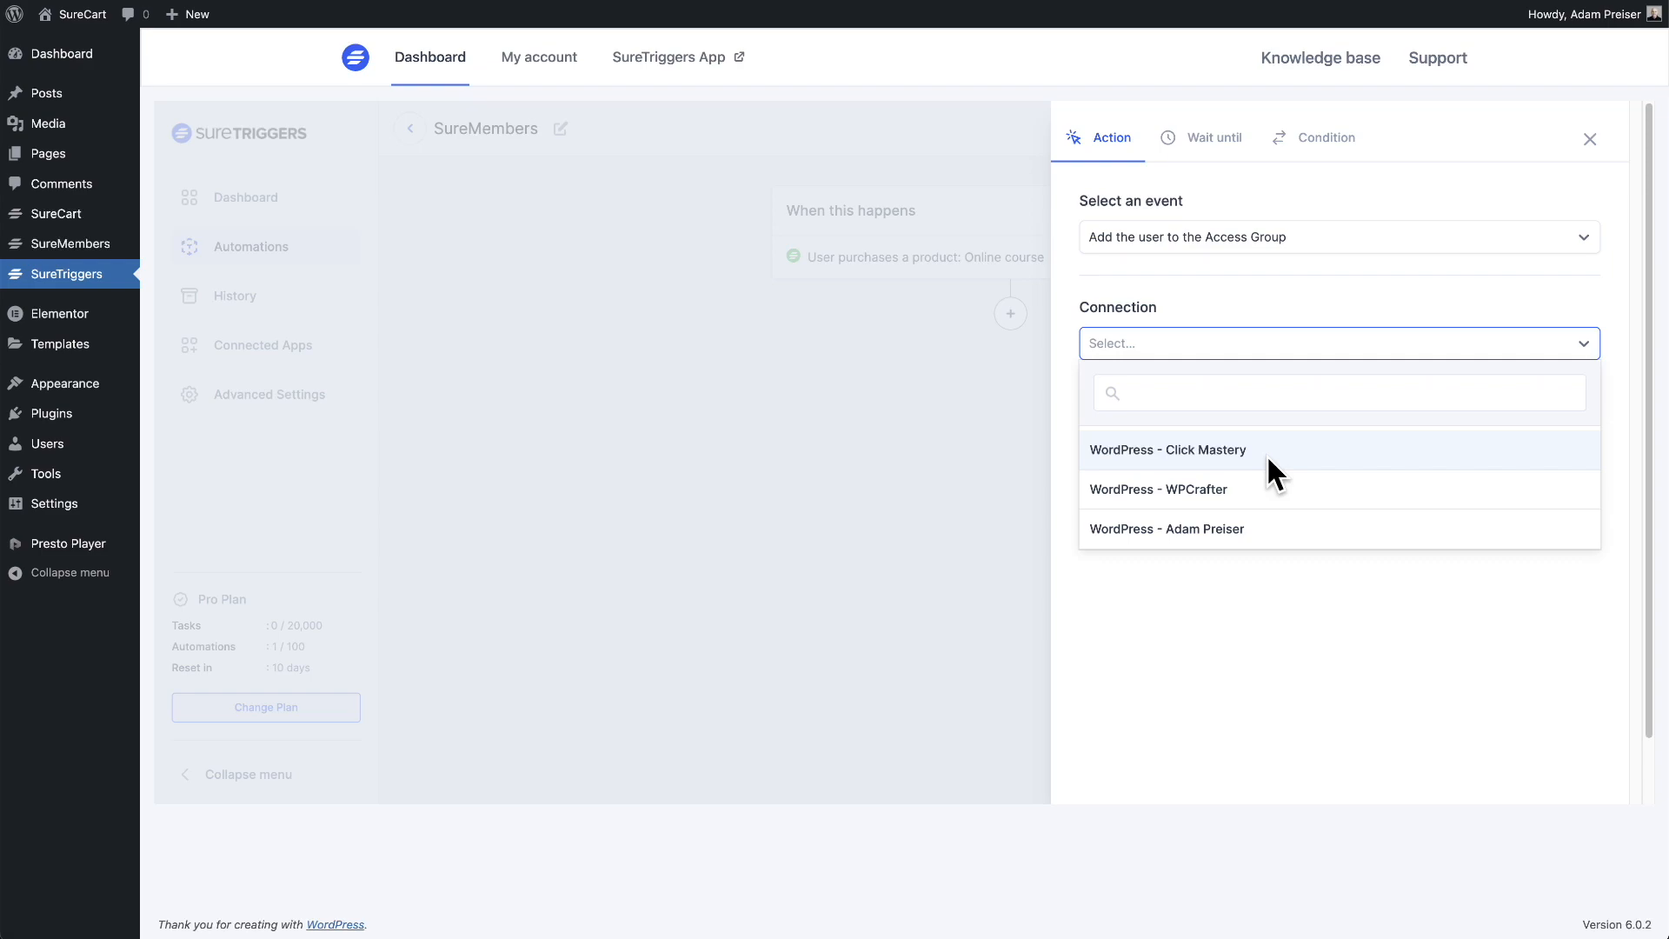
click(1226, 489)
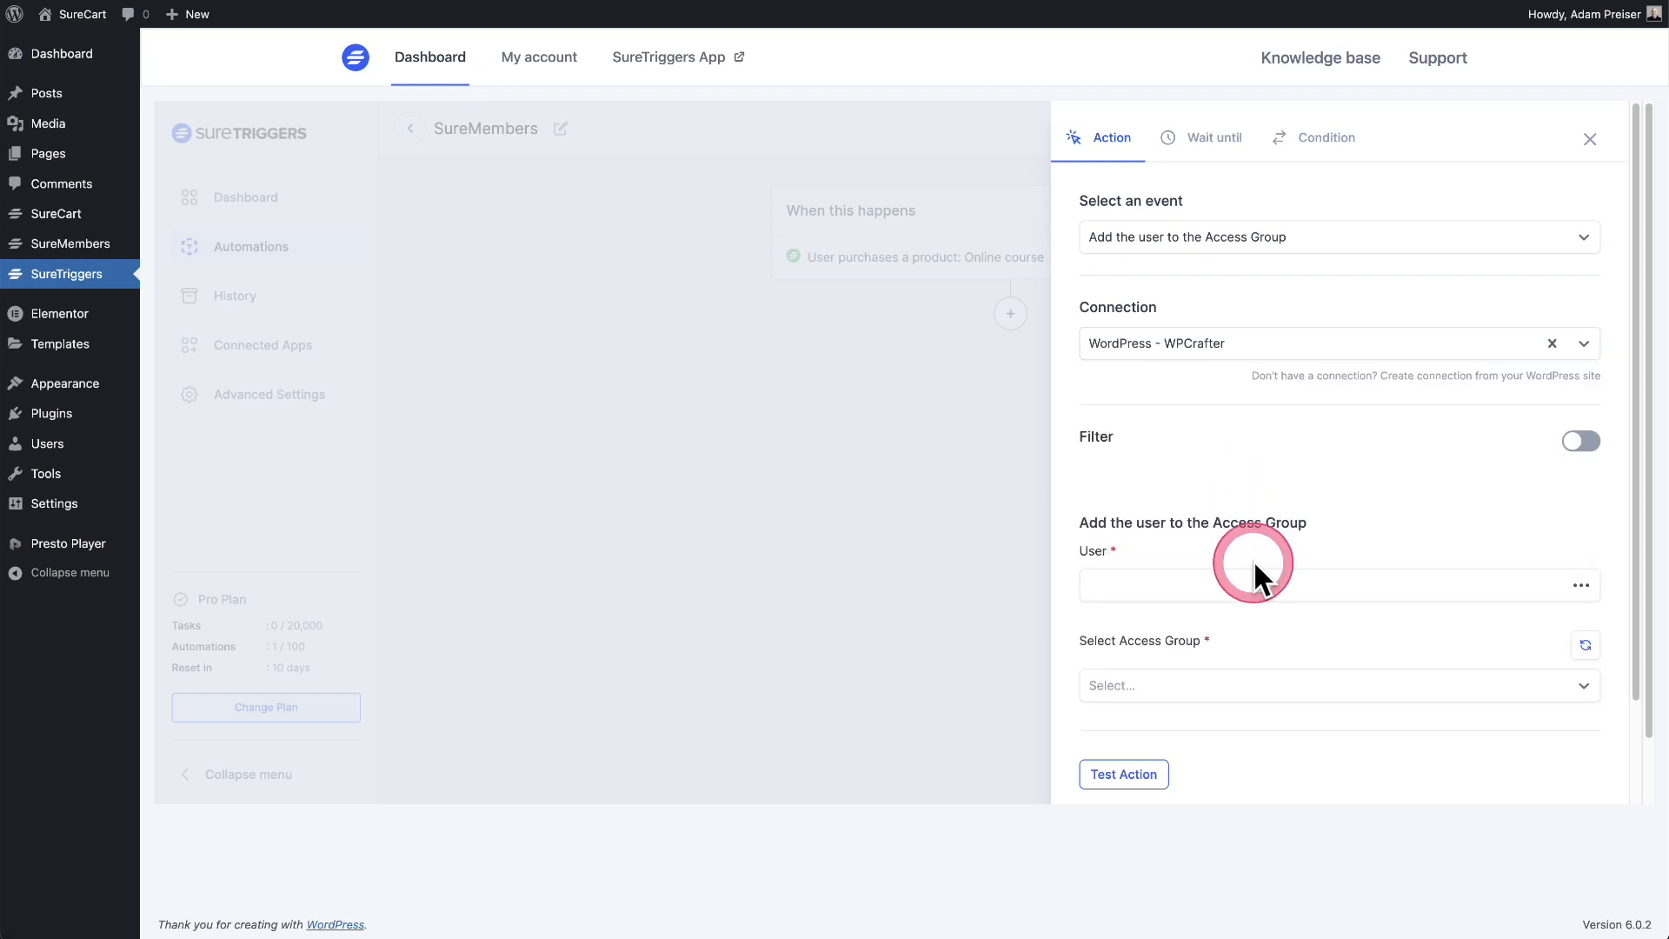
scroll(1243, 539, down, 2)
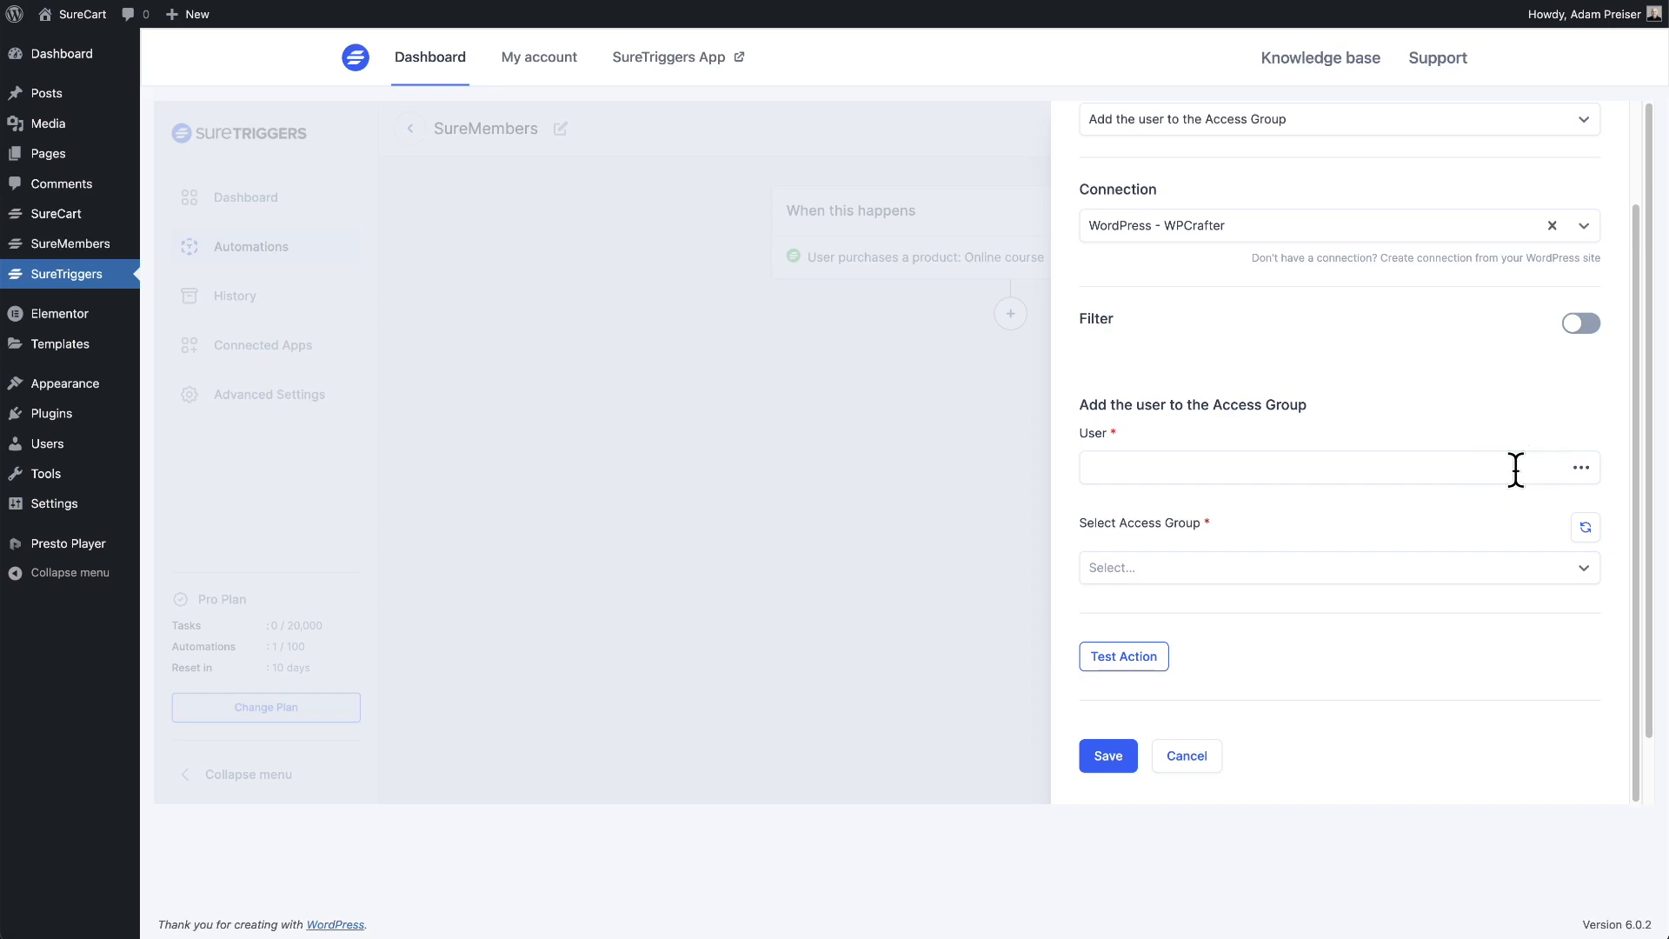
click(1579, 474)
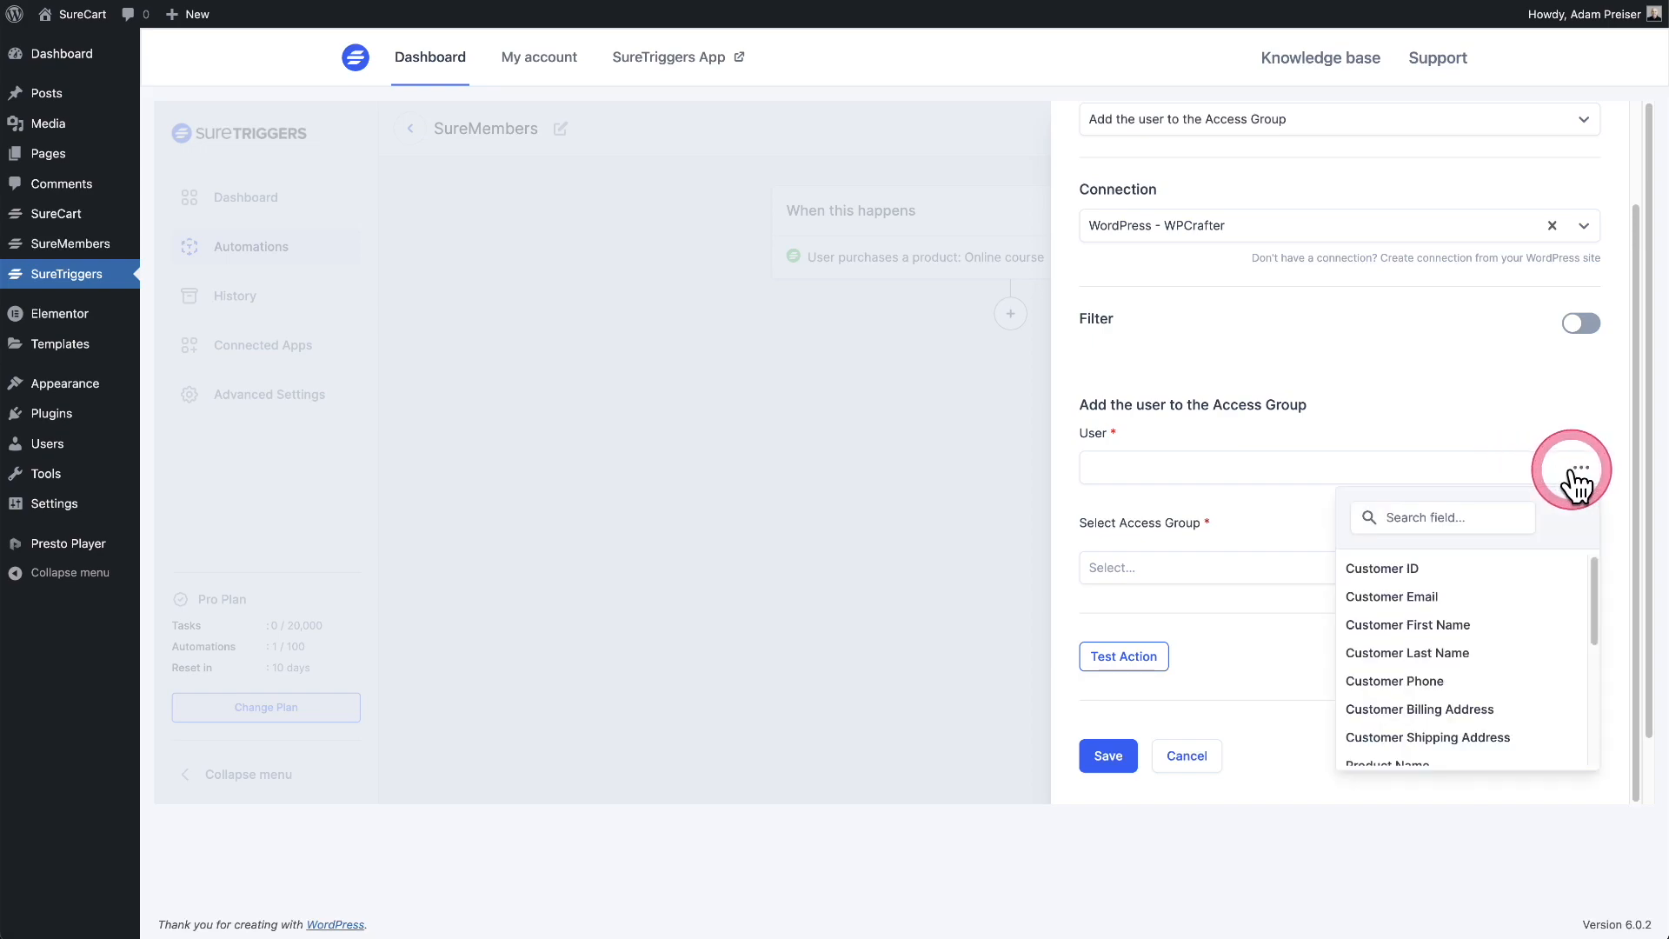
click(1472, 598)
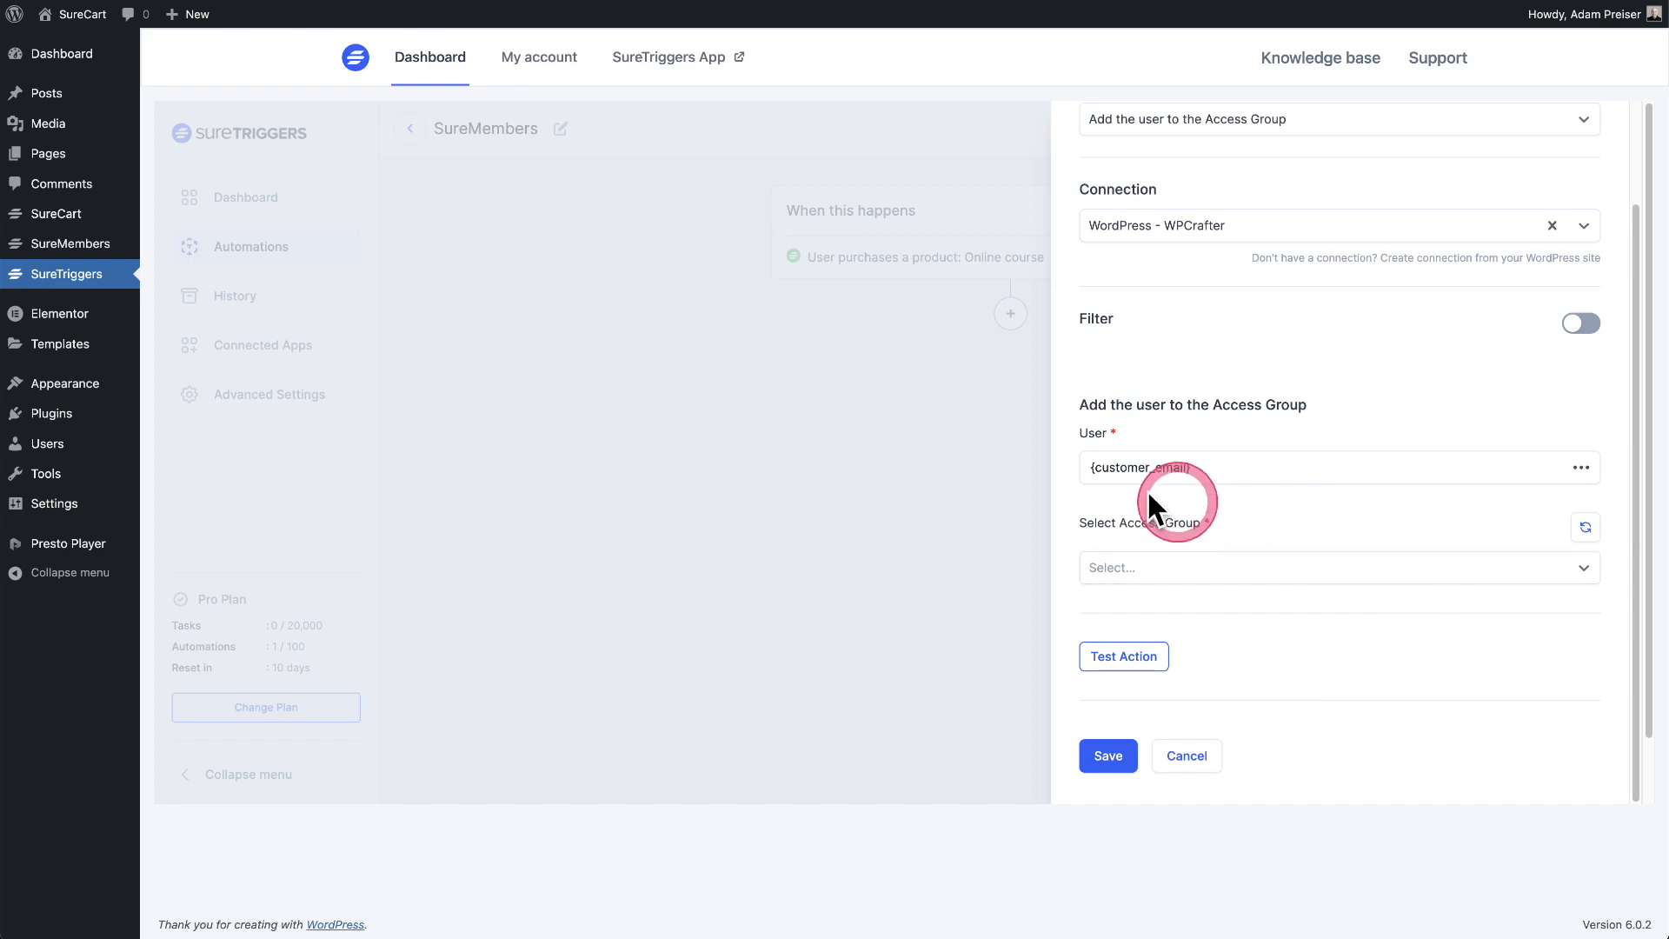
Select VIP Club as the action's access group, save the action and publish the automation.
click(1483, 566)
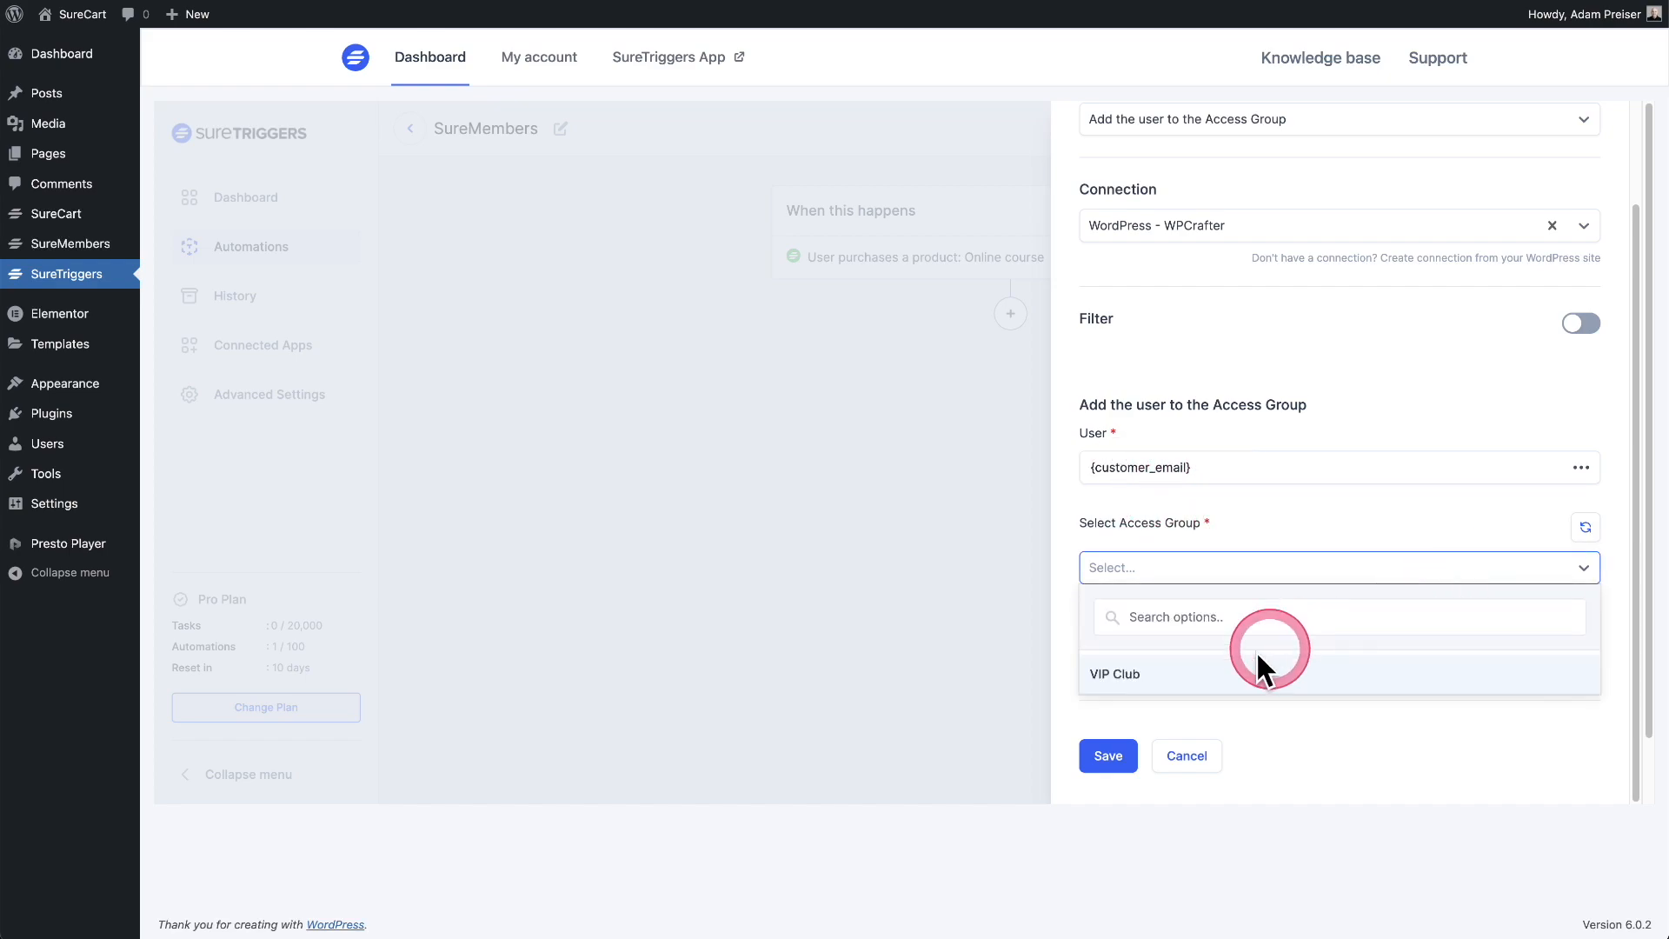
click(1224, 674)
click(1108, 755)
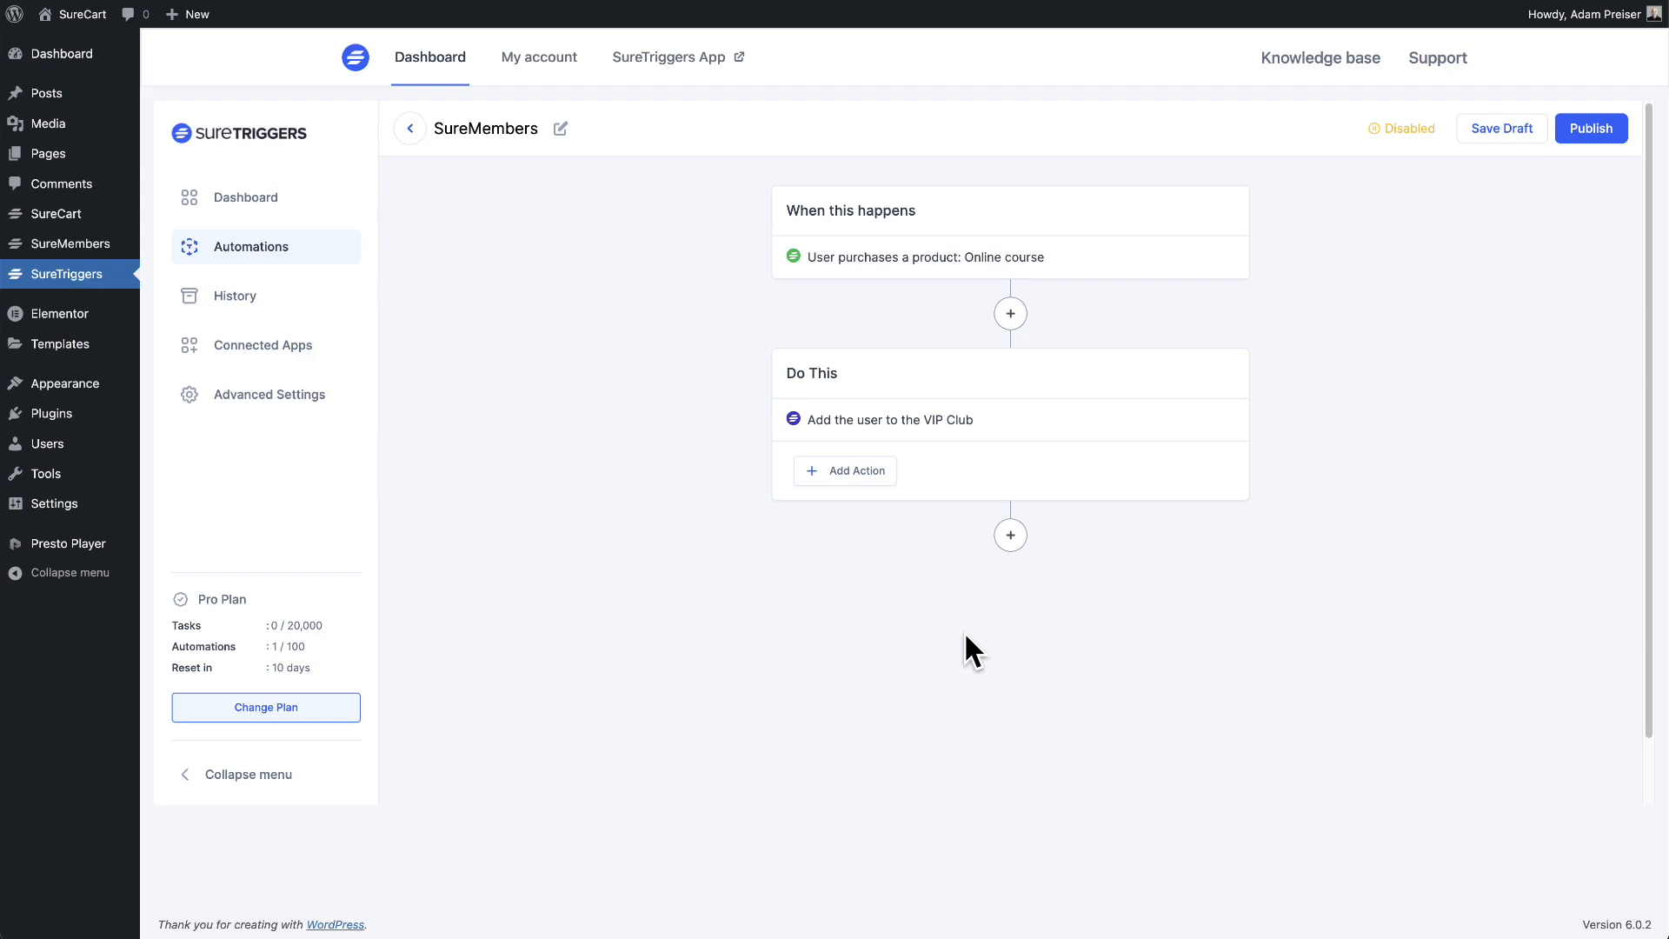
click(1591, 128)
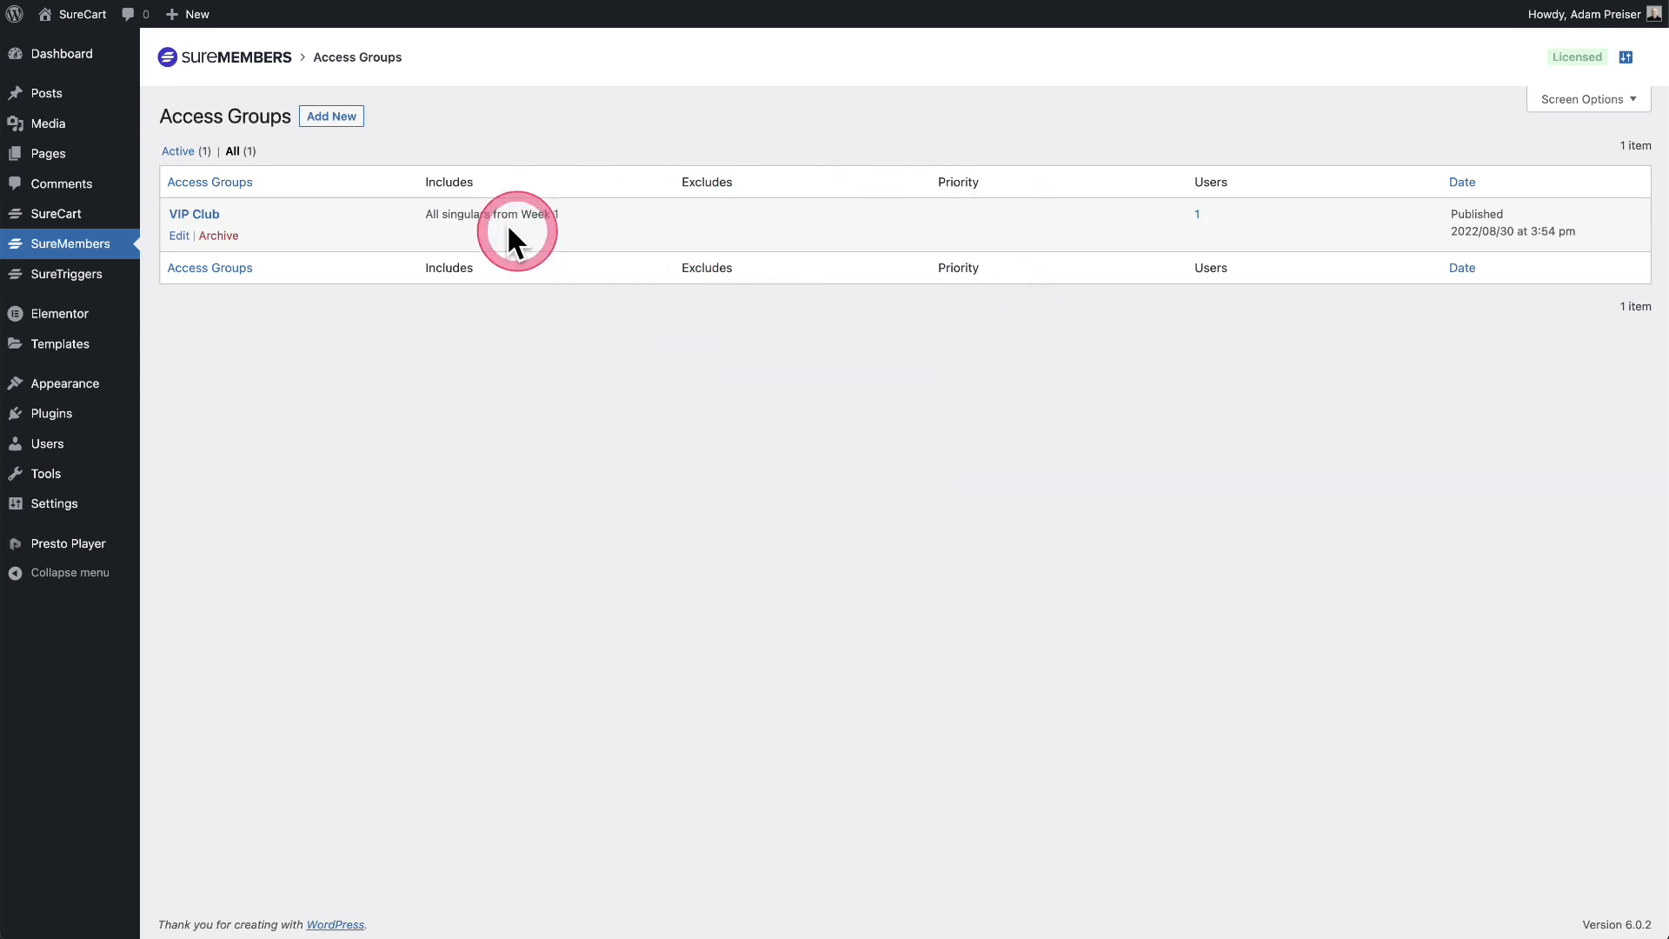
Check the VIP Club group's included content and its users, including by filtering the full user list by VIP Club.
drag(426, 213, 576, 216)
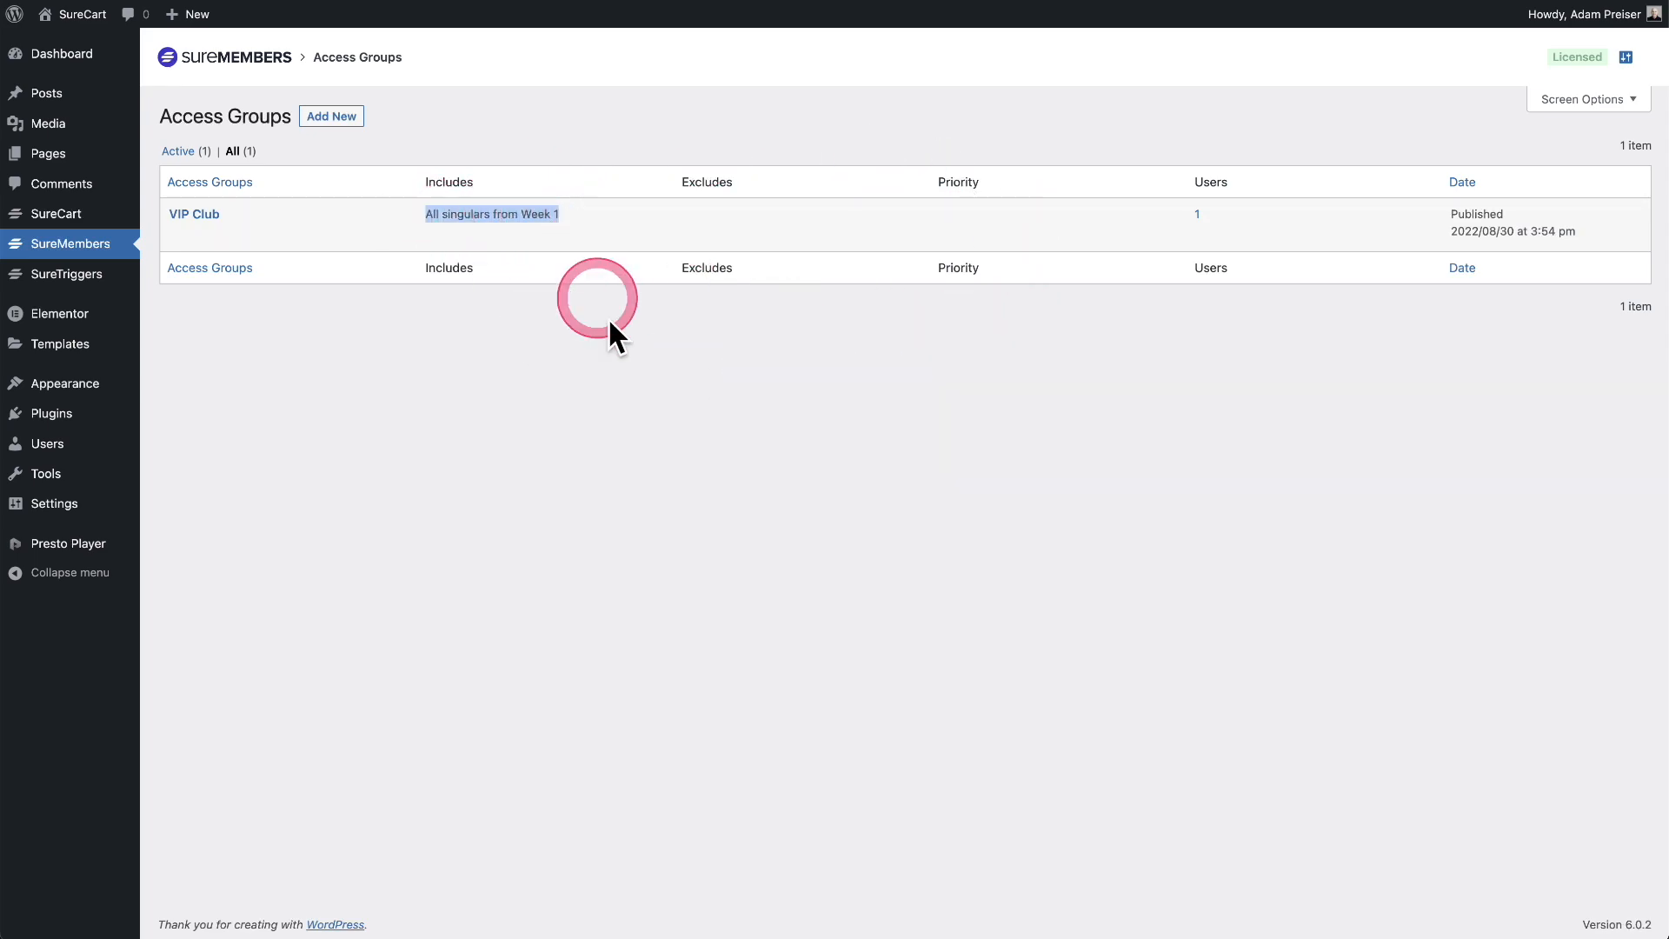
click(1197, 217)
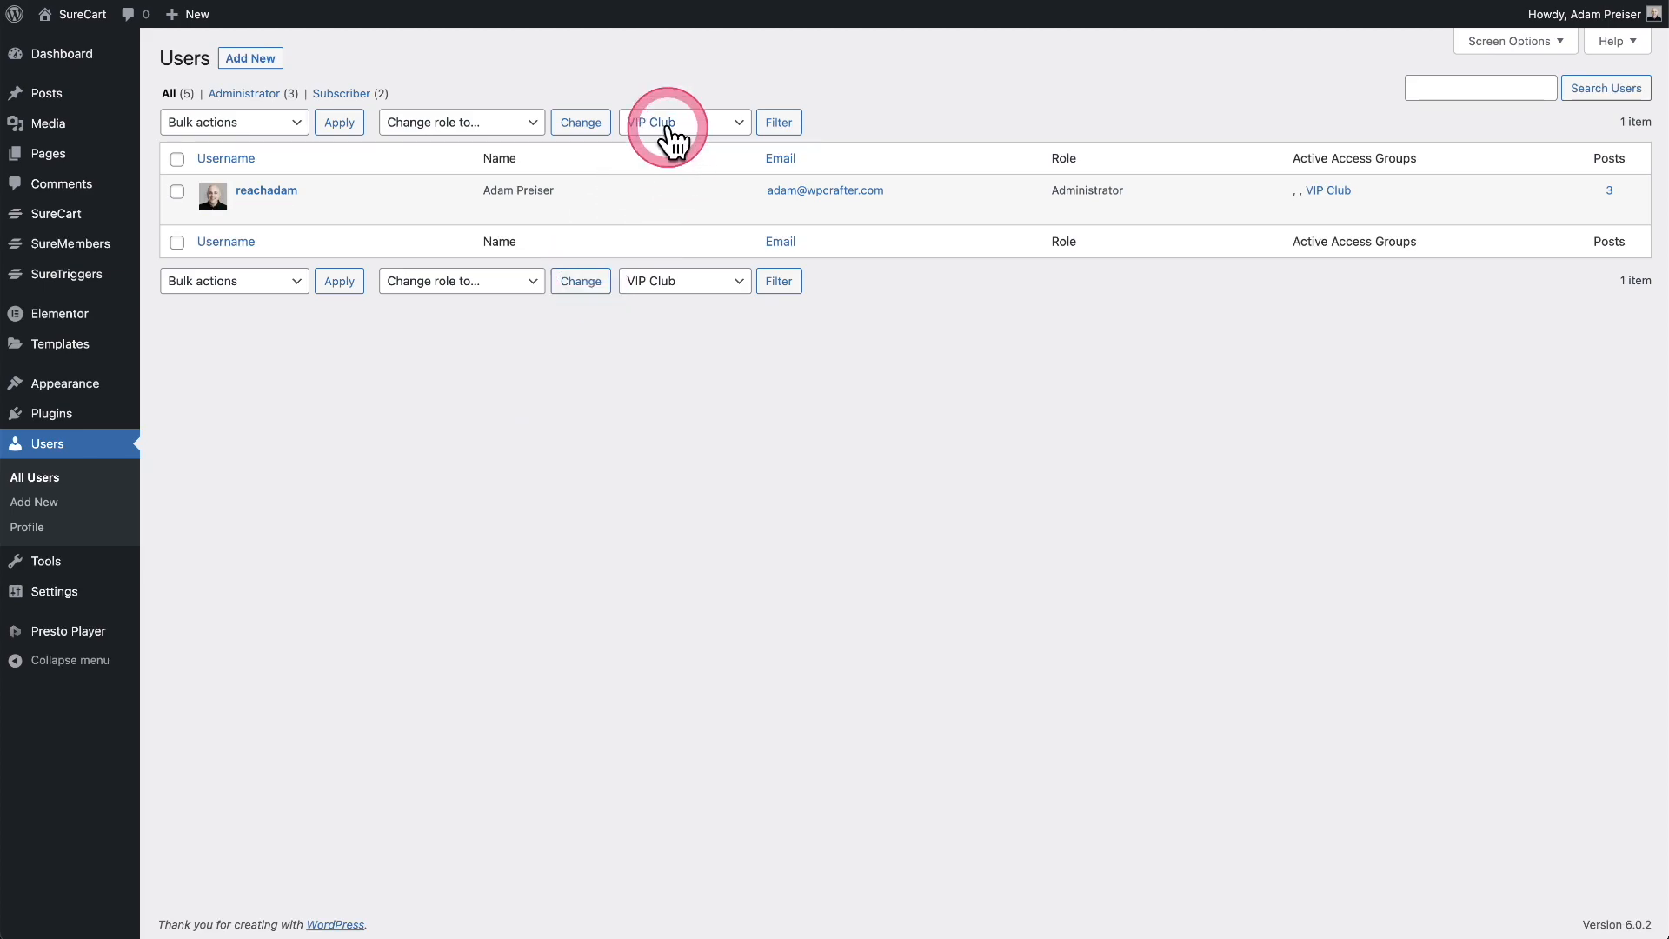
click(40, 480)
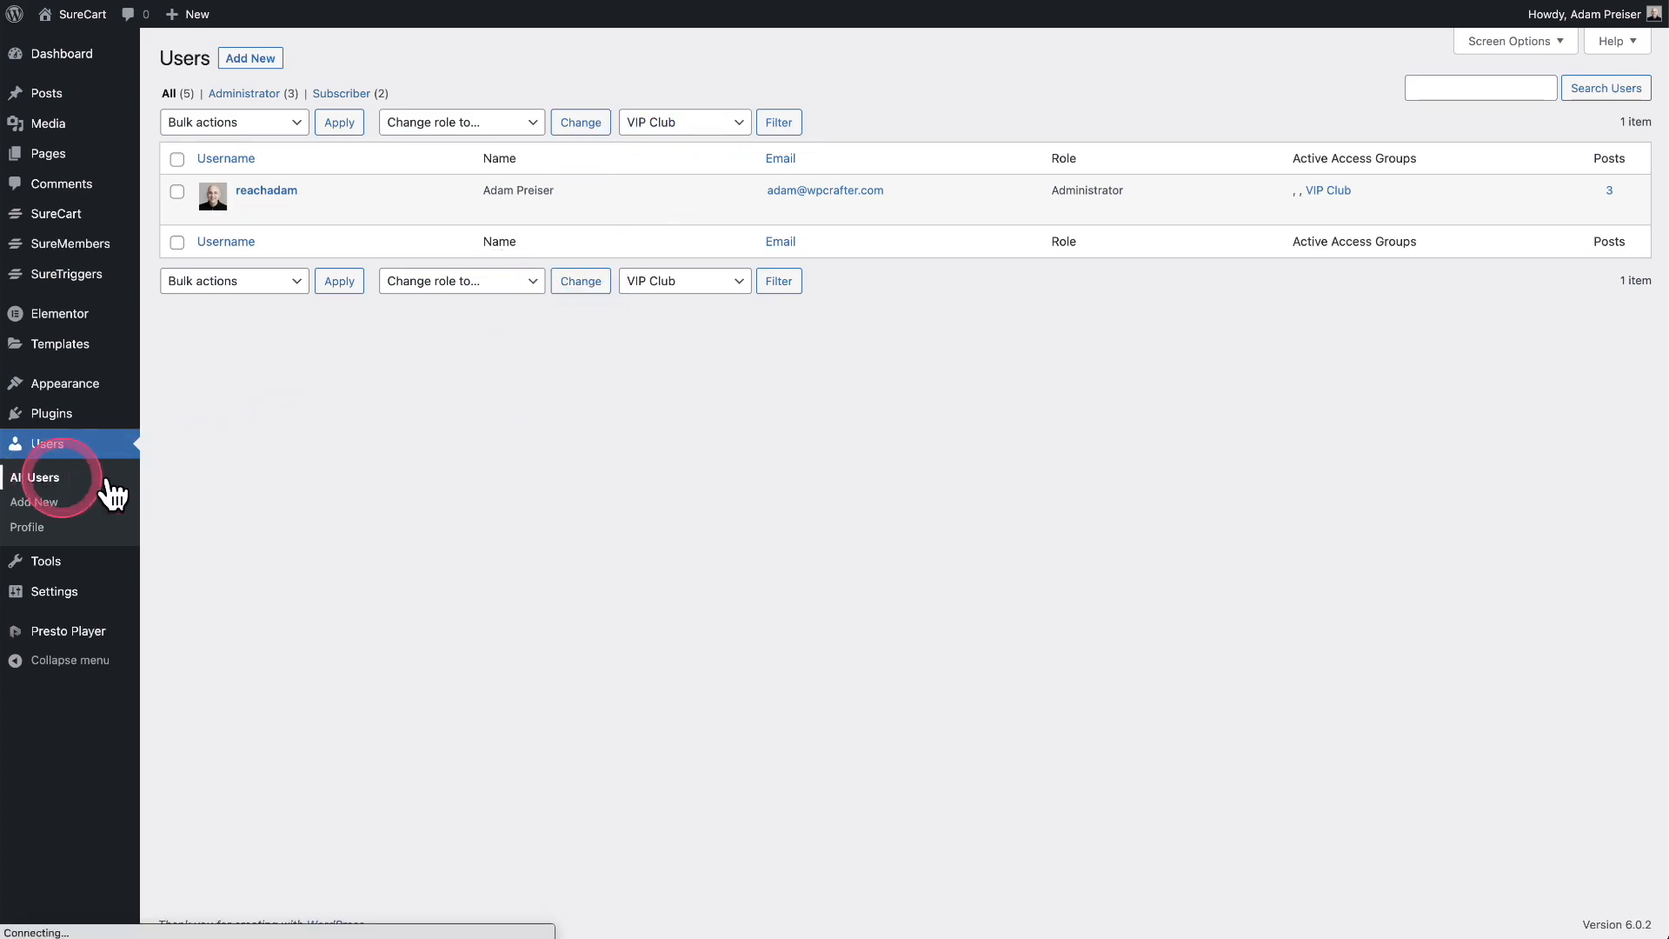
click(723, 122)
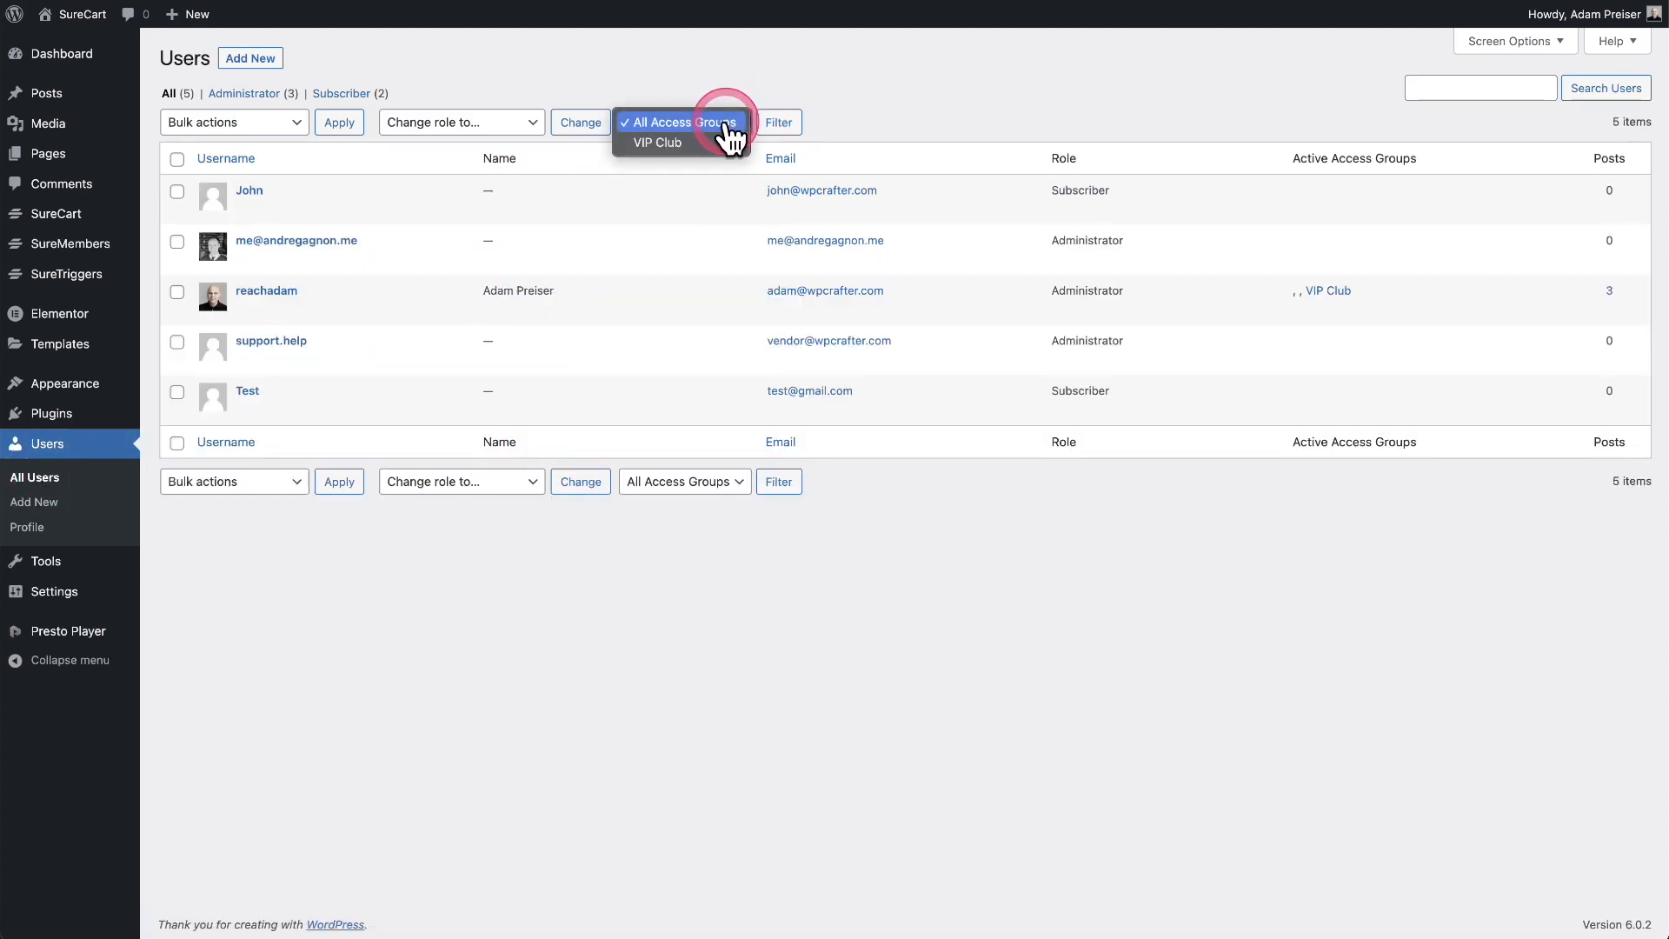
click(699, 143)
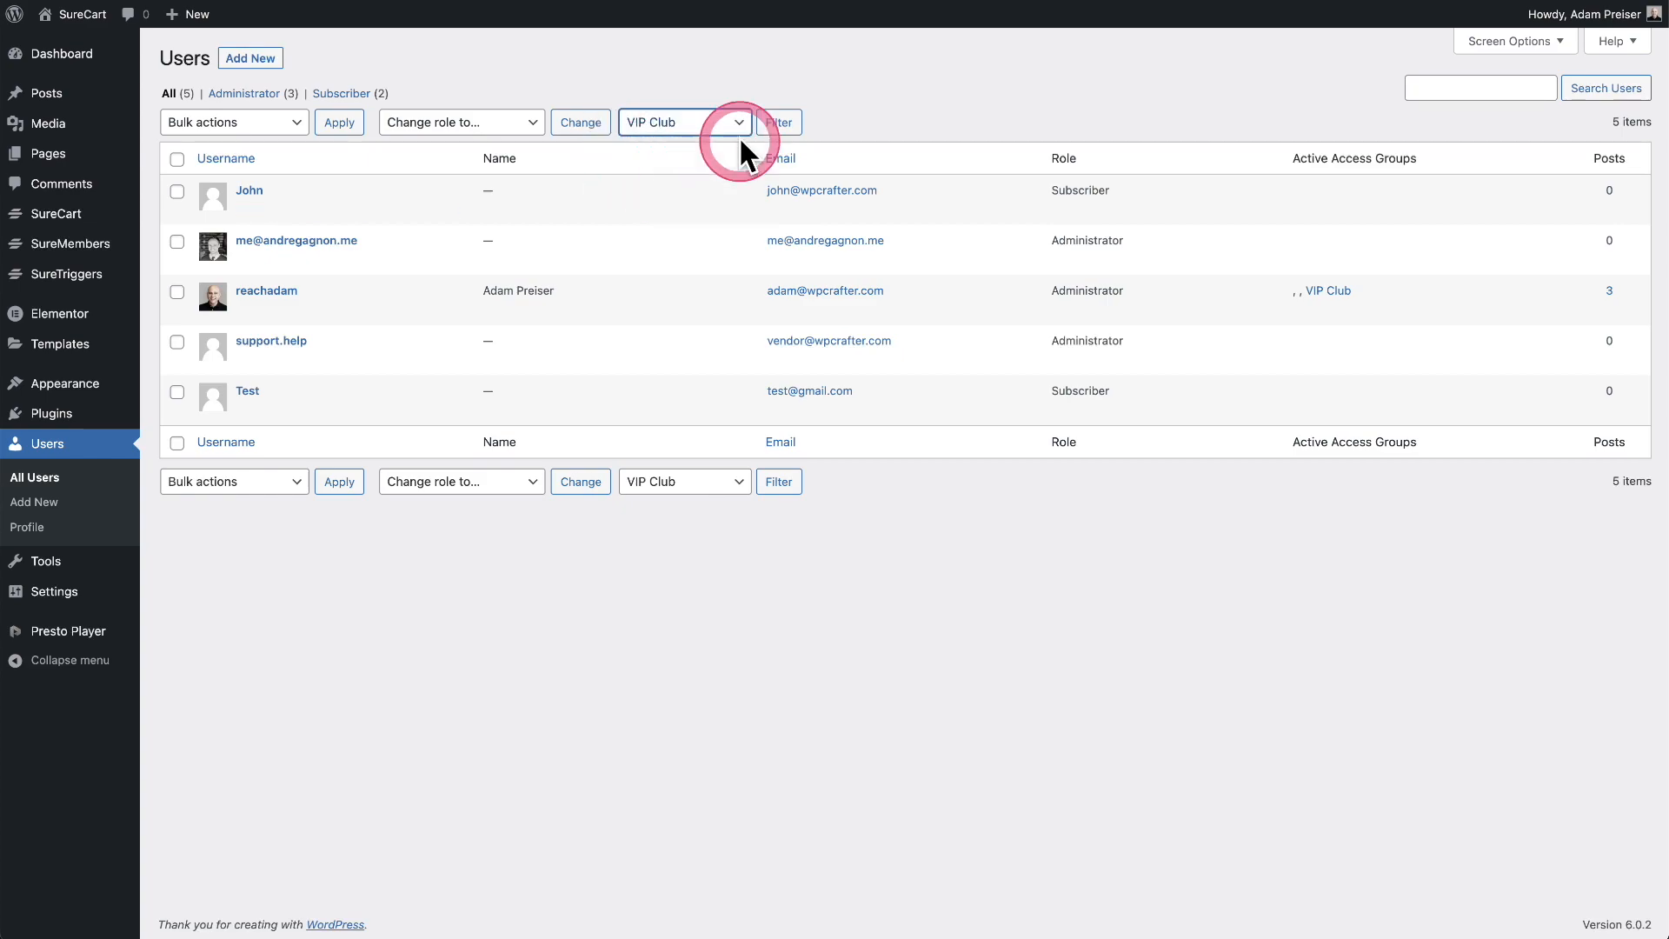
click(766, 128)
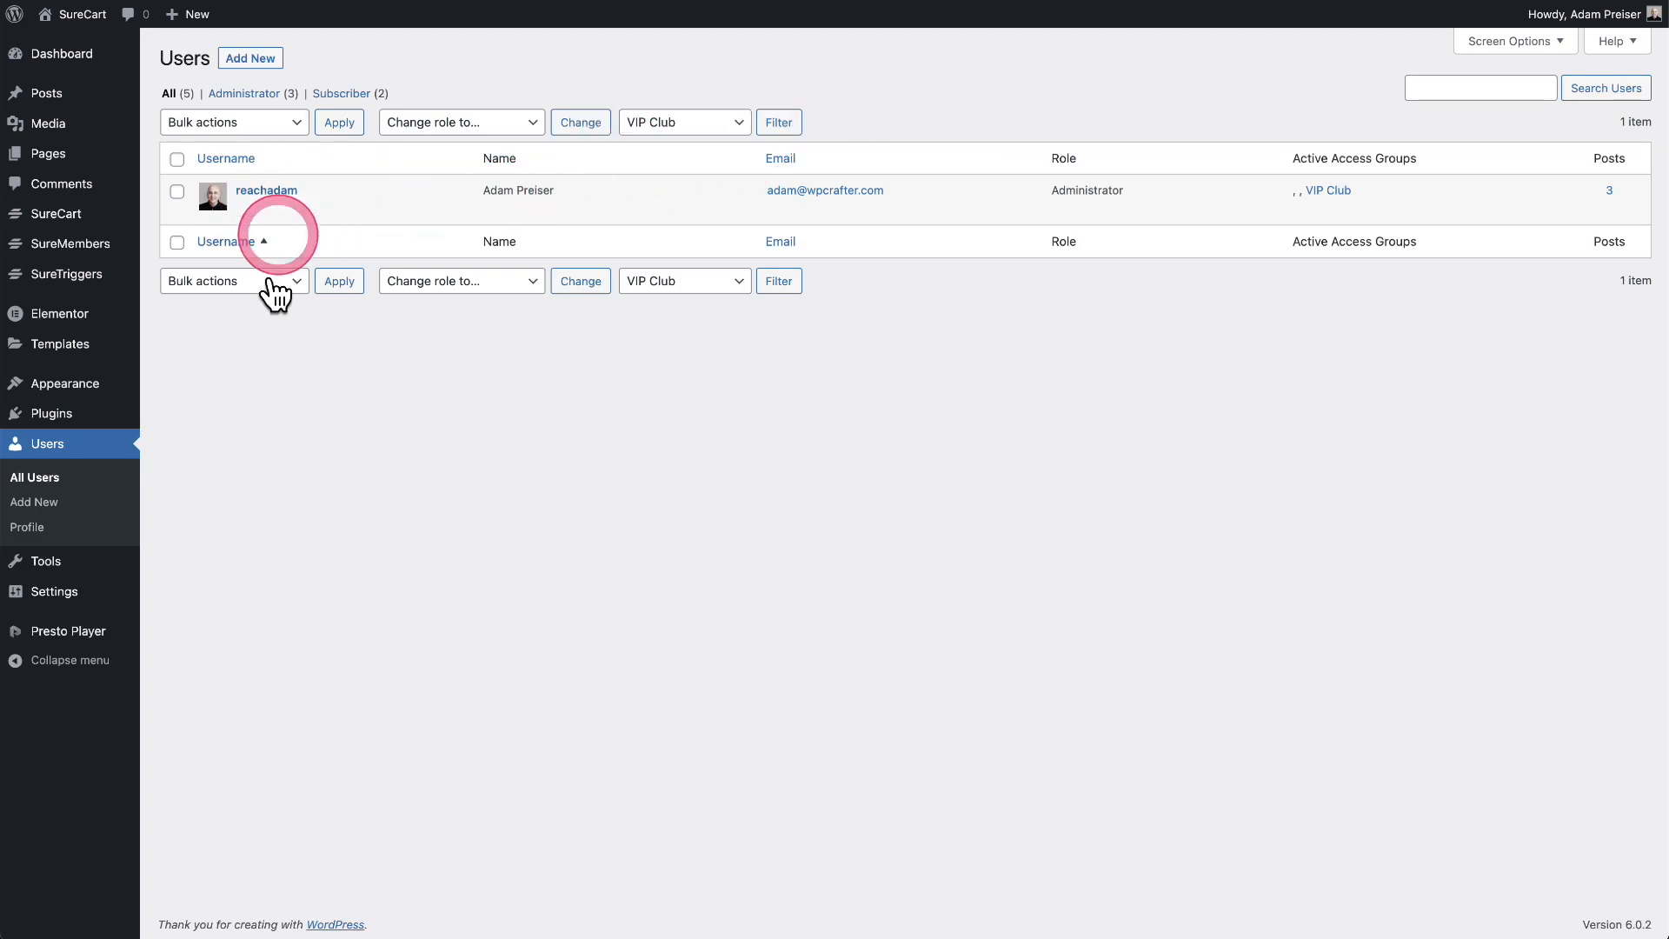
Return to the SureMembers access groups and open the VIP Club group for editing.
click(80, 247)
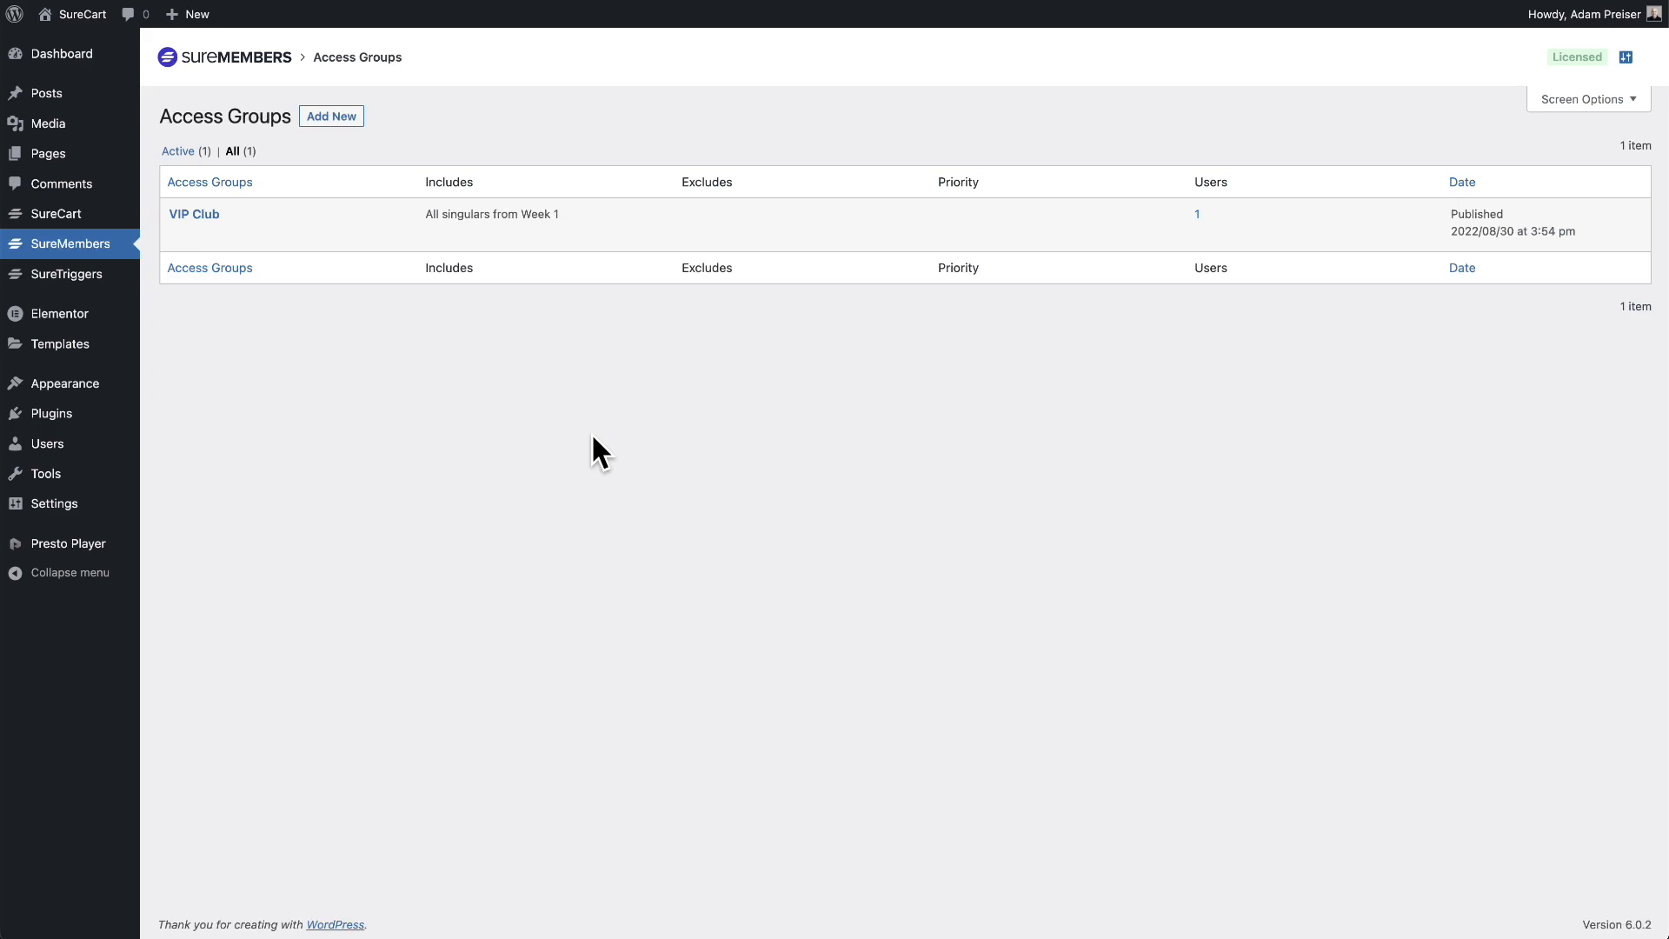
click(211, 216)
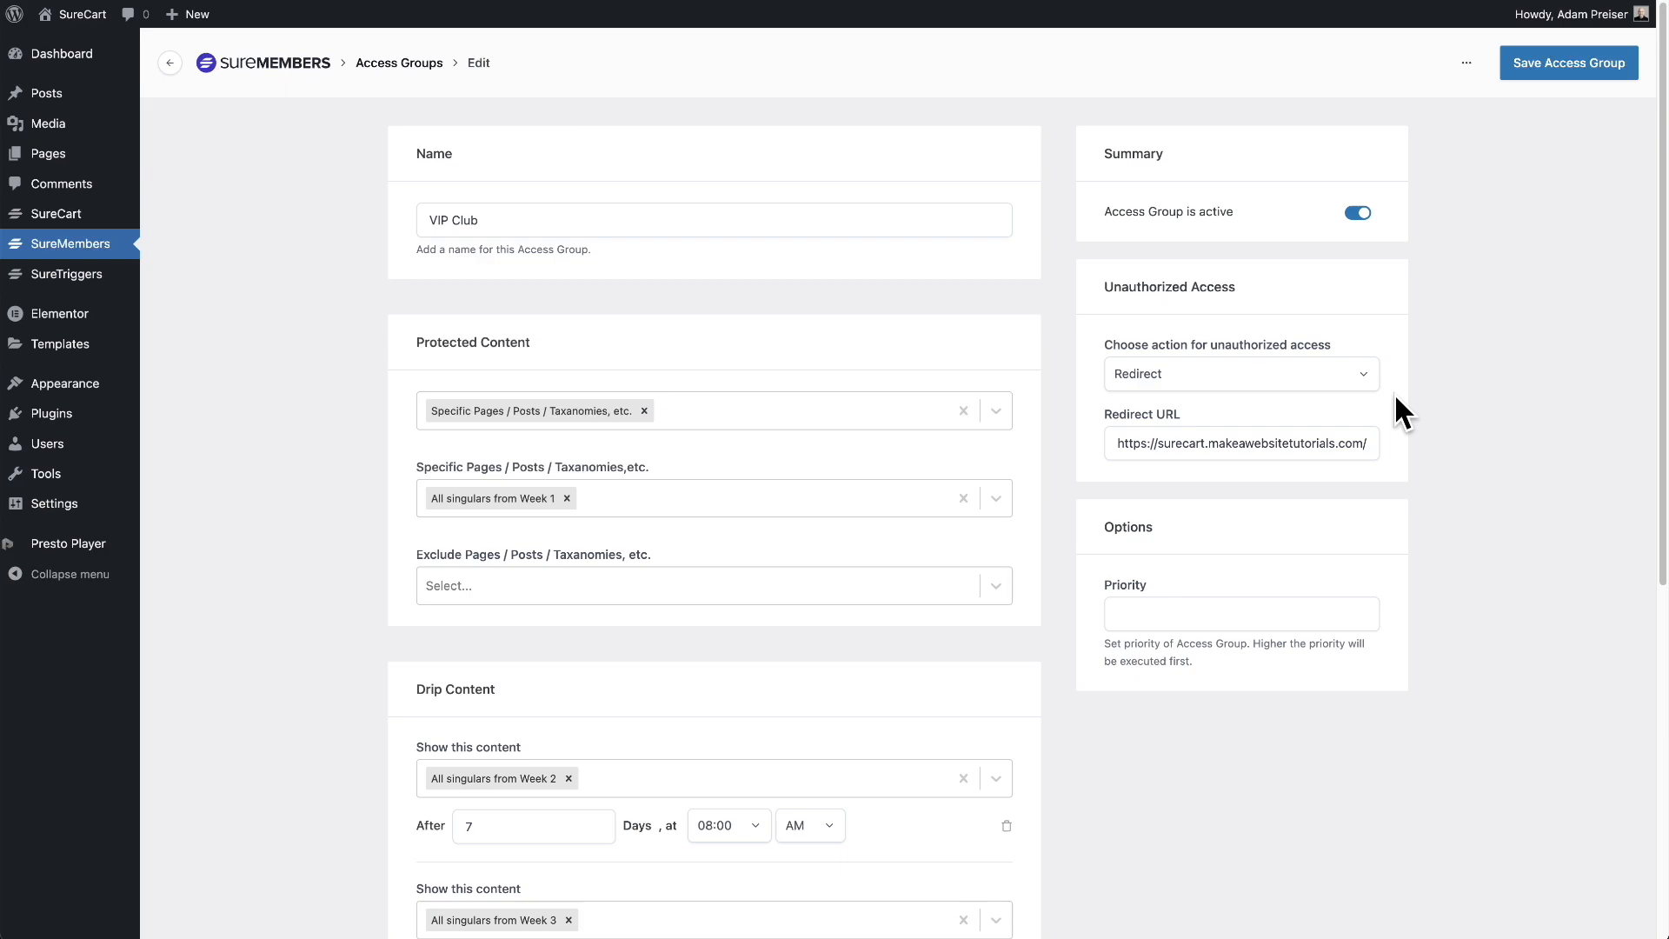
mouse_move(119, 213)
Try the Message action for unauthorized access in the VIP Club group and switch back to Redirect.
click(1269, 382)
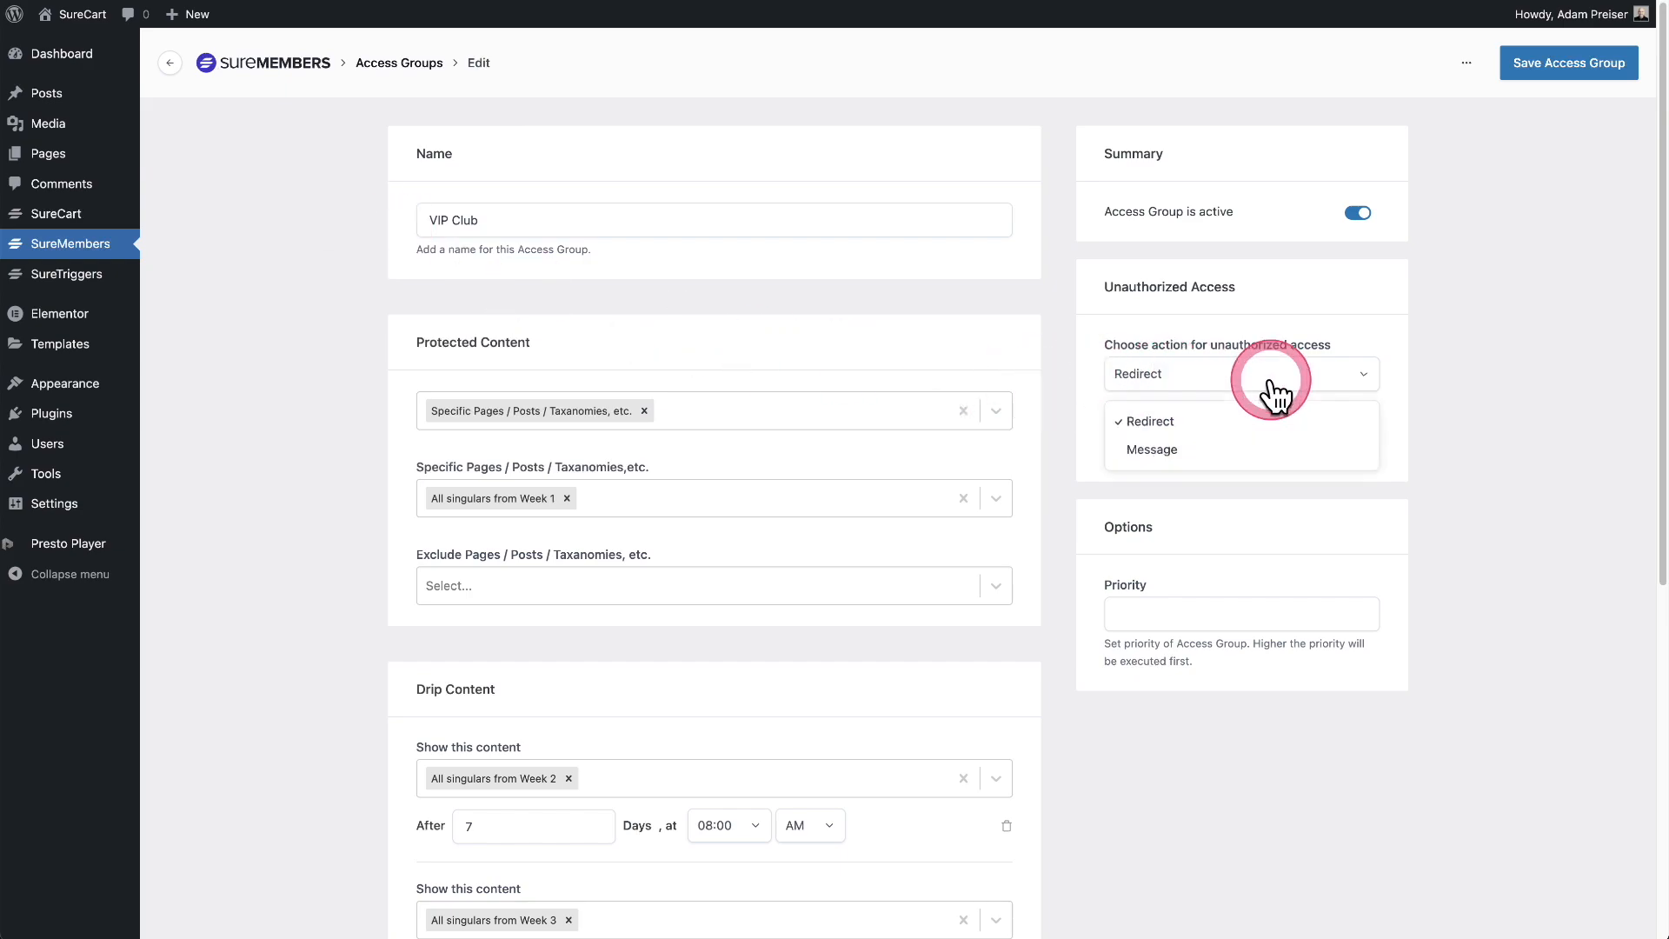
click(1210, 448)
click(1242, 484)
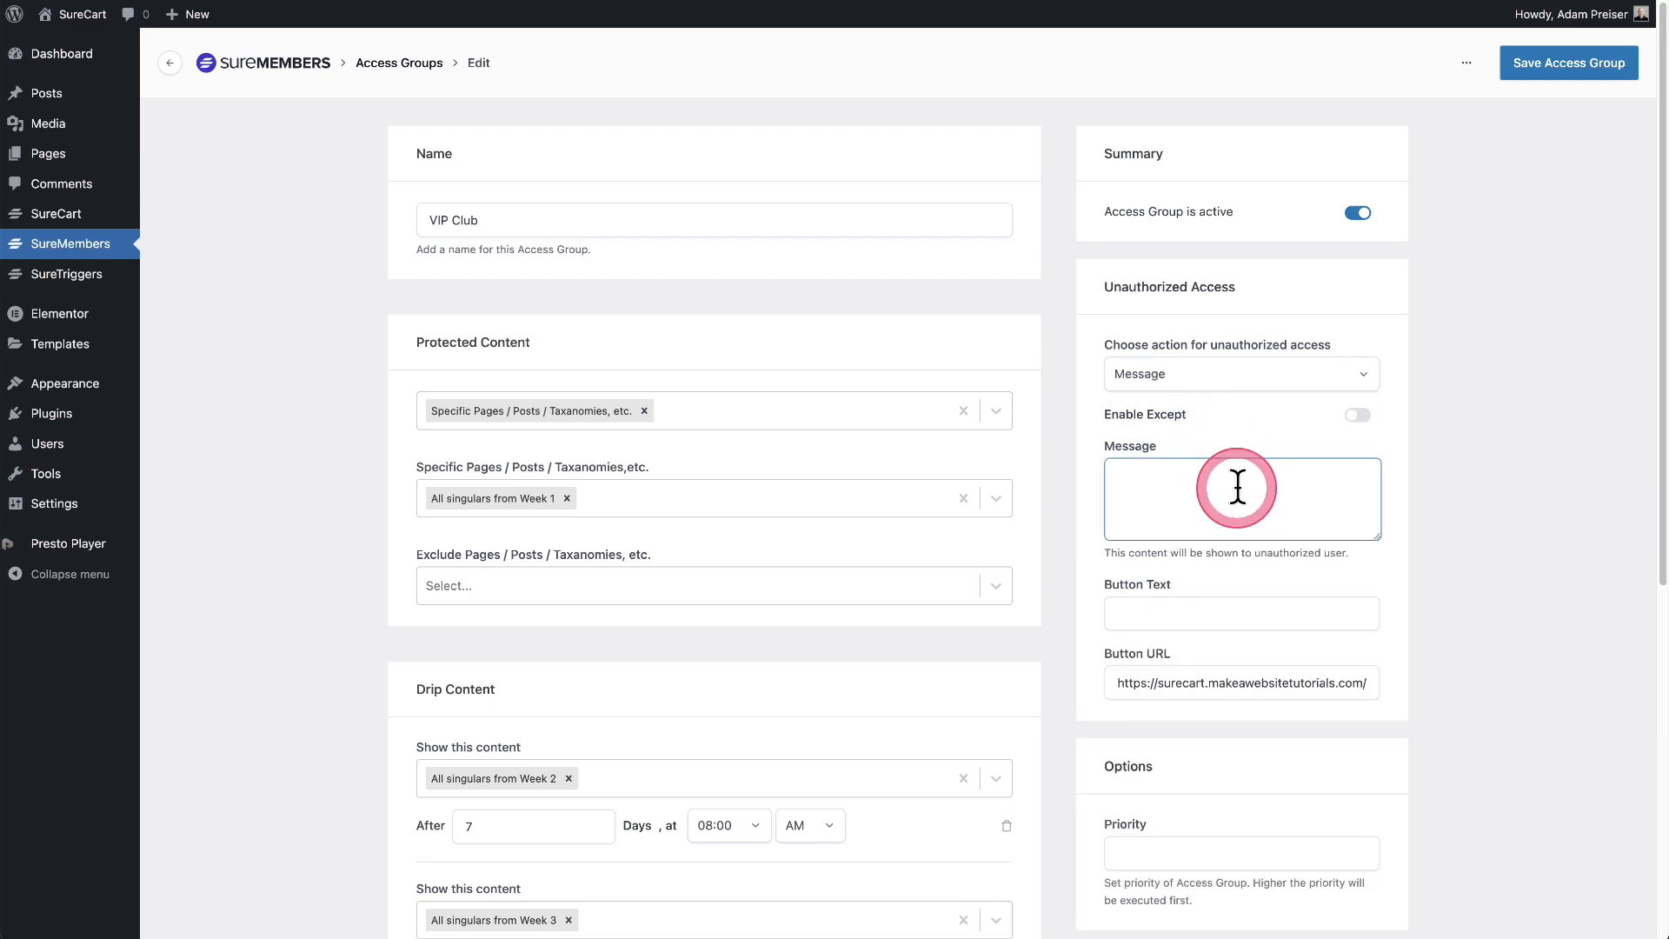
click(1241, 382)
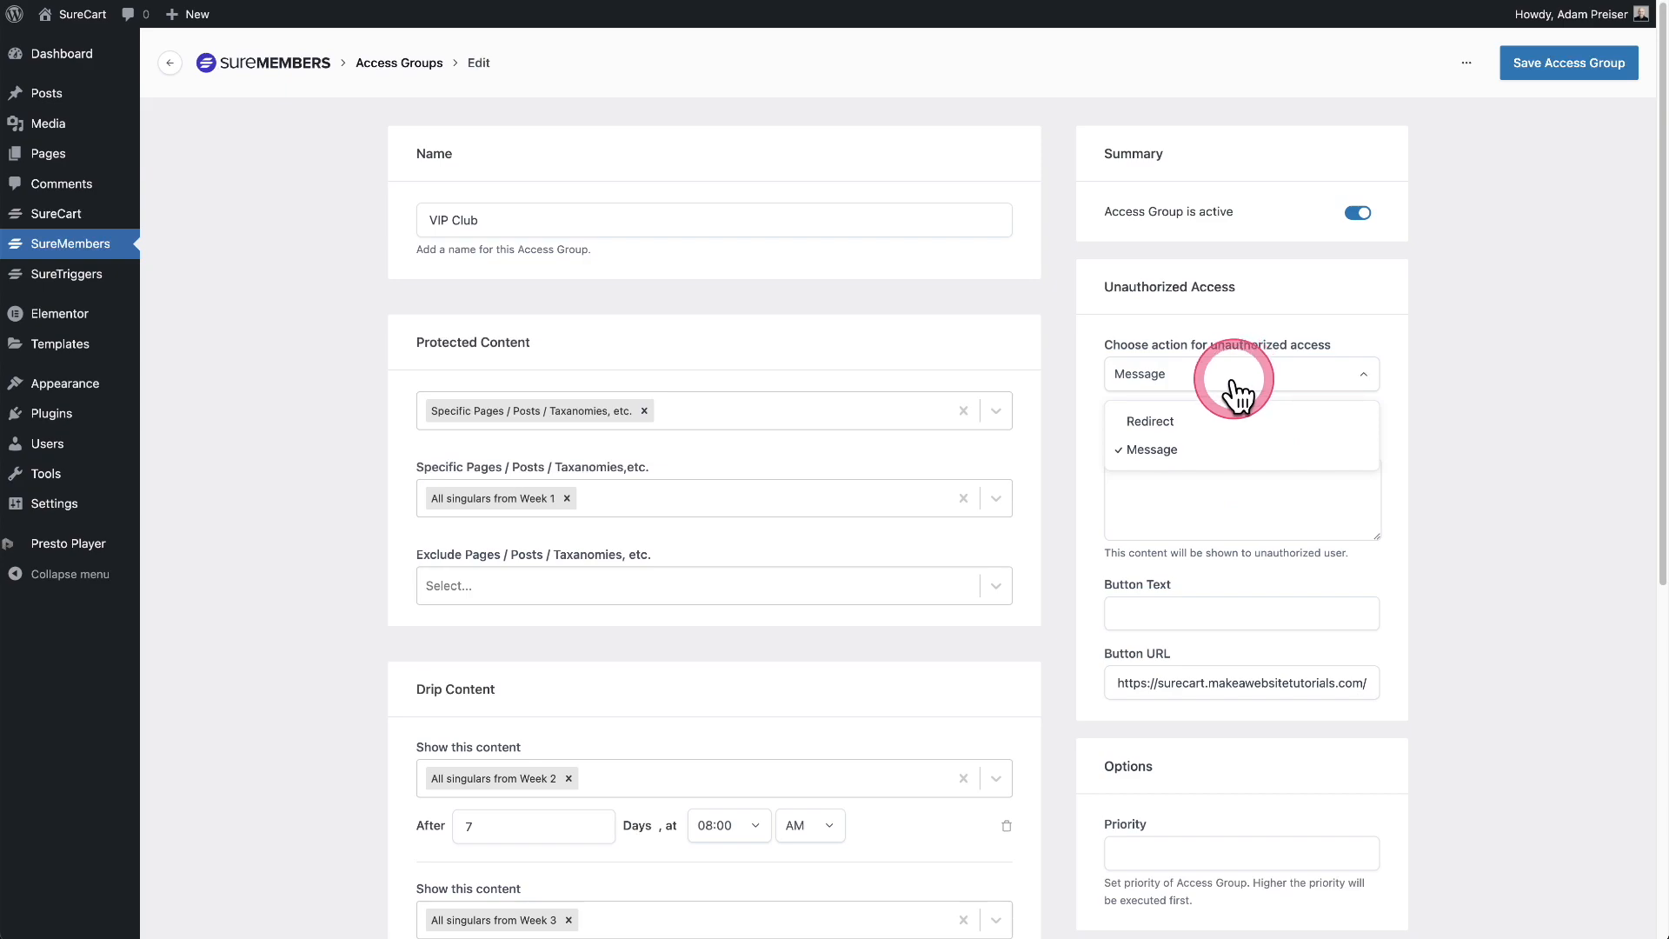
click(1224, 424)
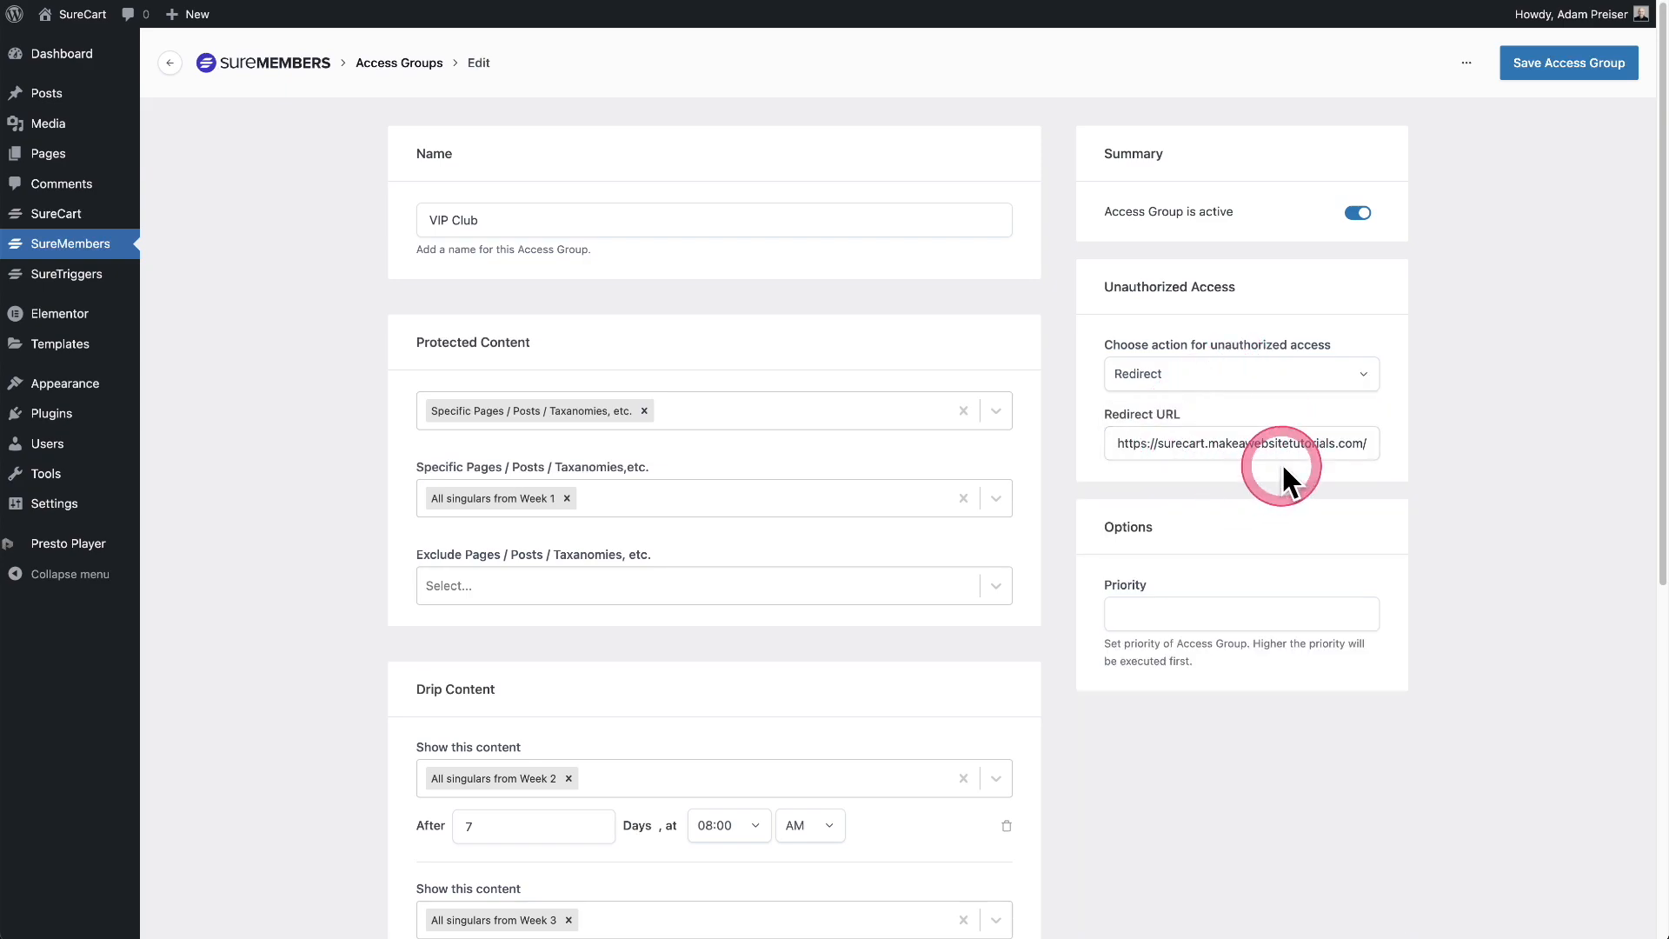
Examine the redirect URL and the priority option of the VIP Club access group.
triple_click(1353, 442)
click(1292, 405)
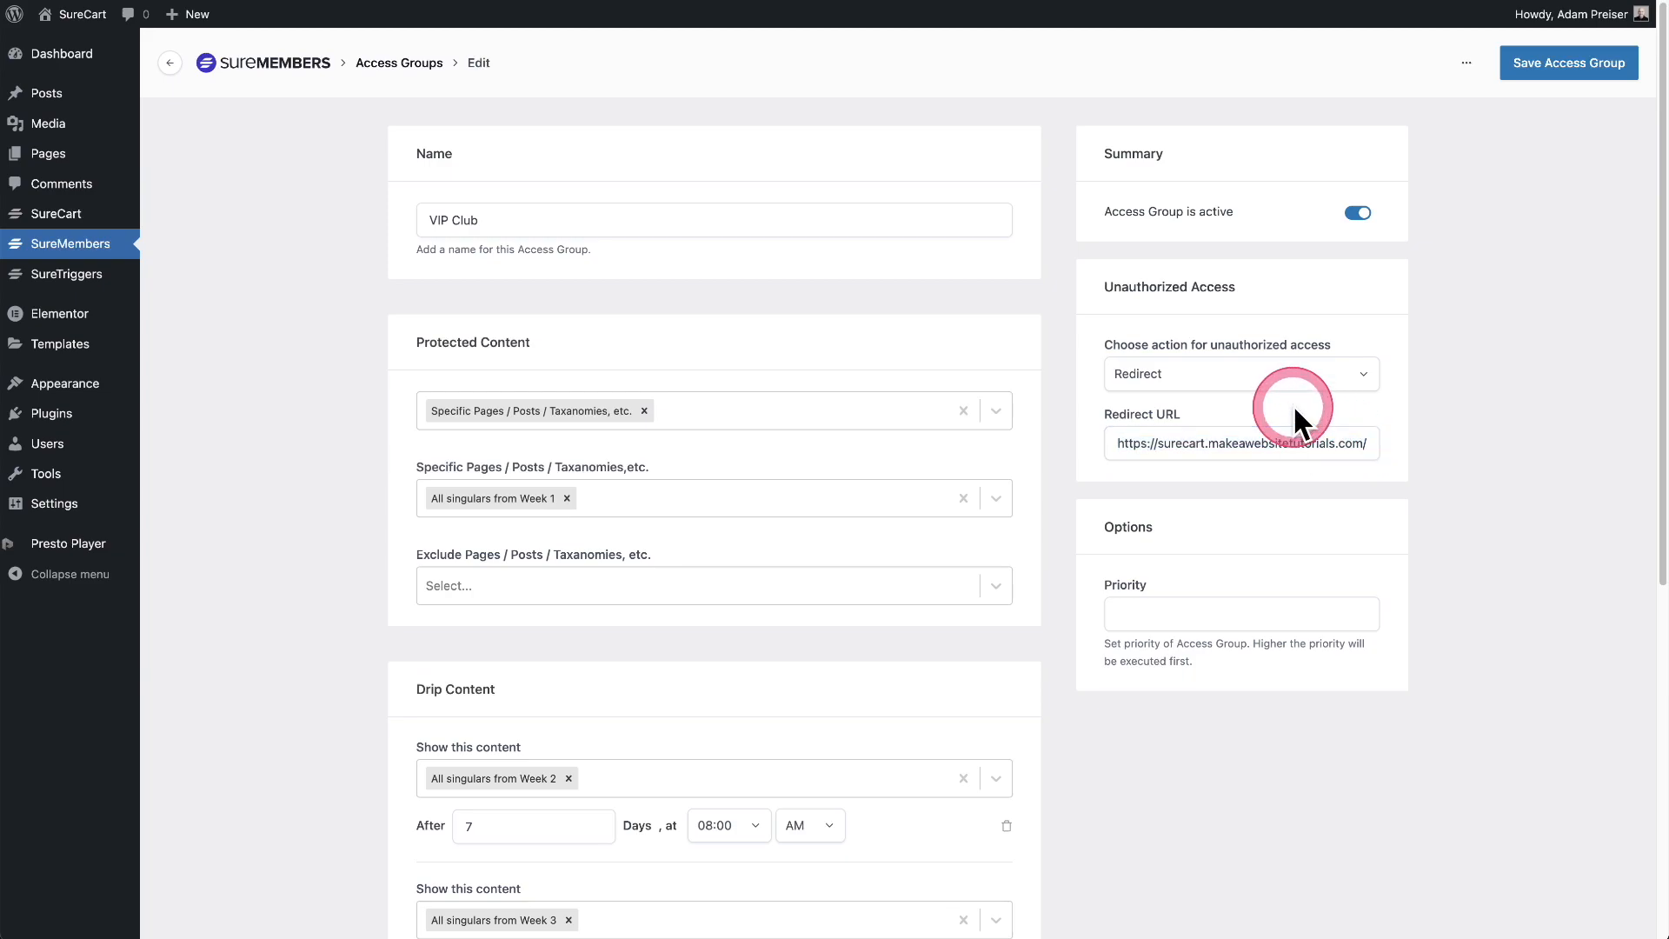
click(1177, 617)
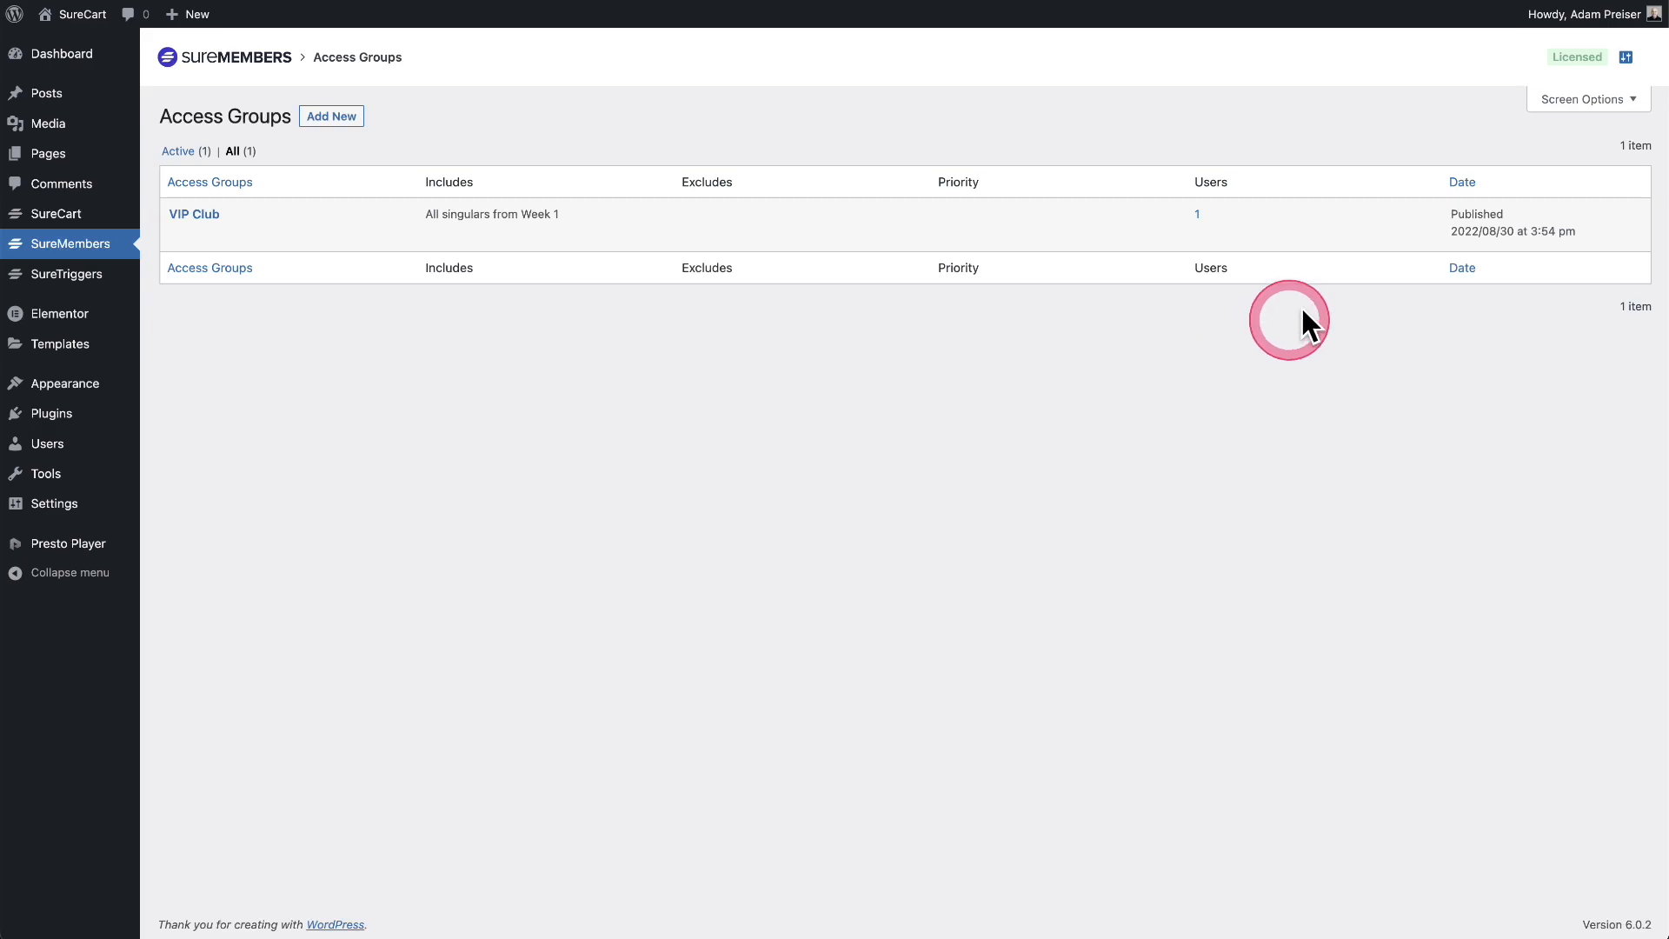
Check the SureMembers admin settings and open the signed-in administrator's own profile for editing.
click(1622, 59)
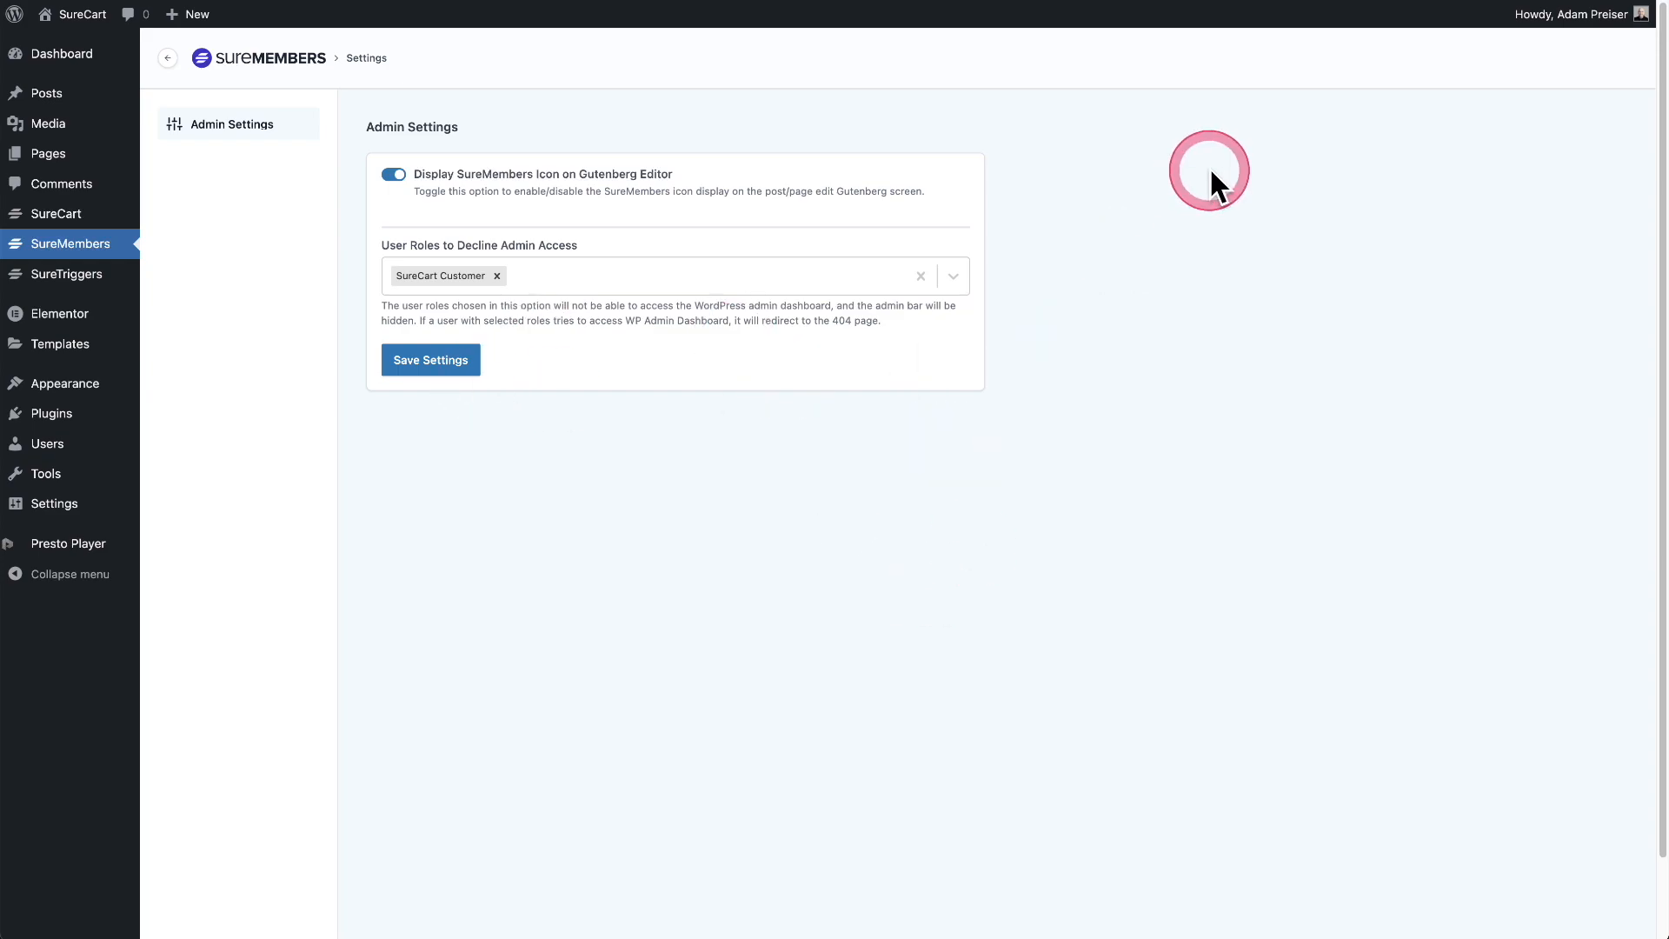
mouse_move(1593, 31)
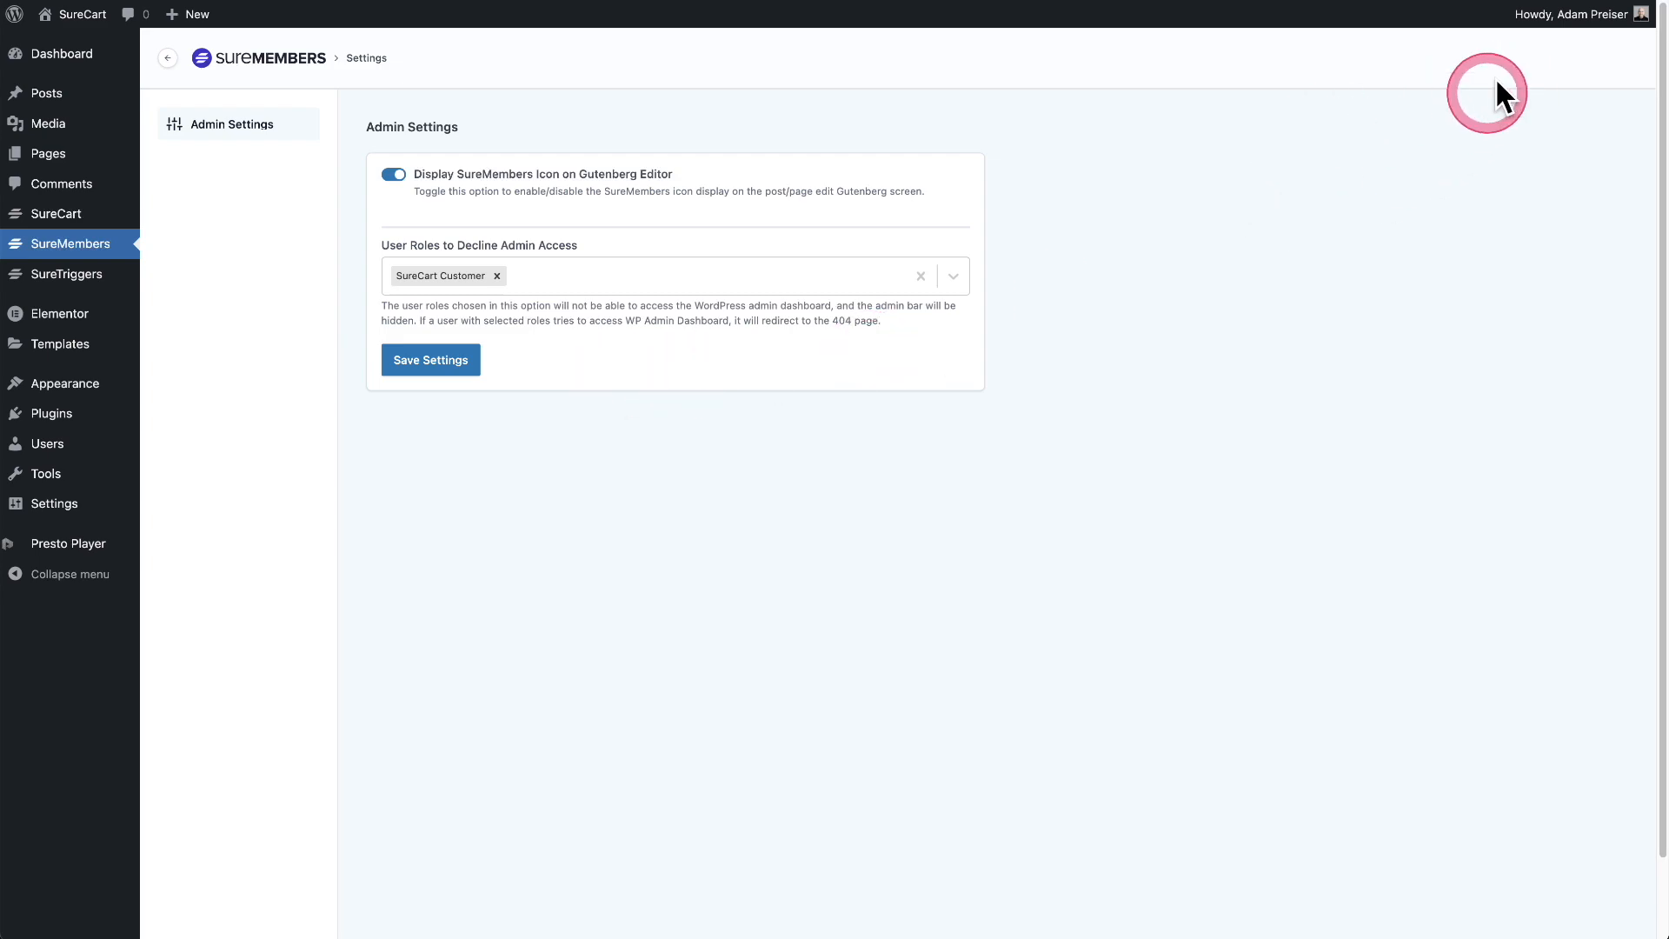
mouse_move(1590, 17)
click(1546, 96)
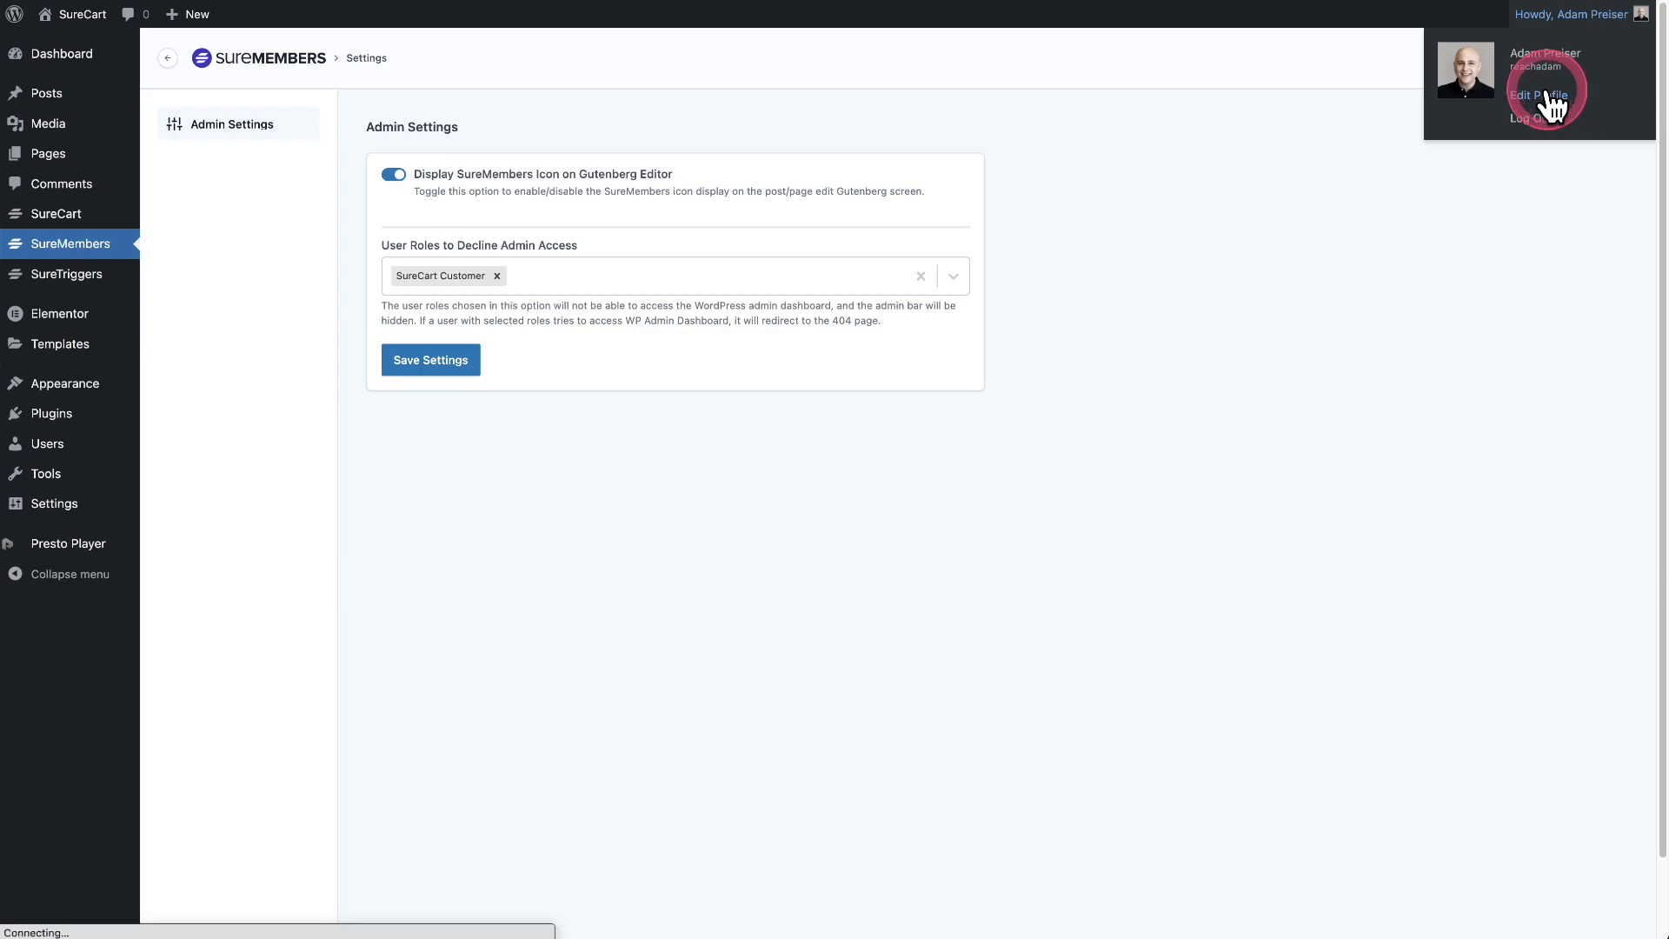